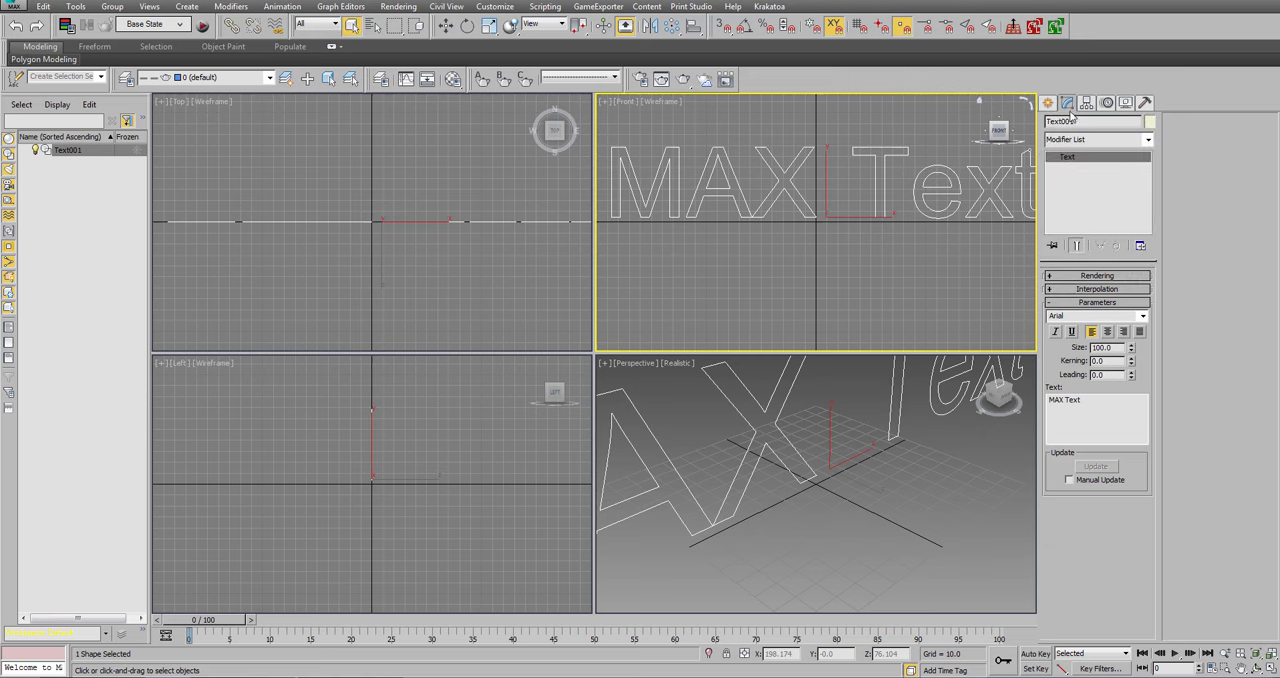
Replace the text shape's default wording with the creator's name in capitals, then activate the Move tool.
click(1136, 315)
click(1136, 315)
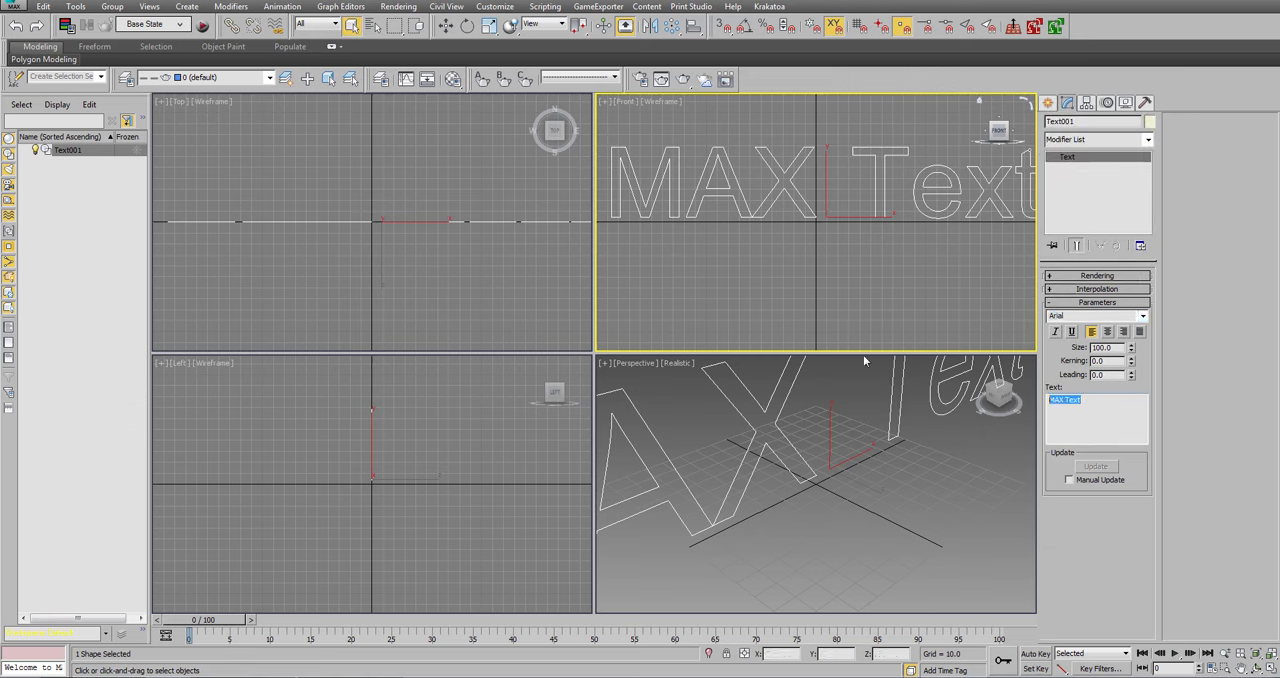
text(JHJARI)
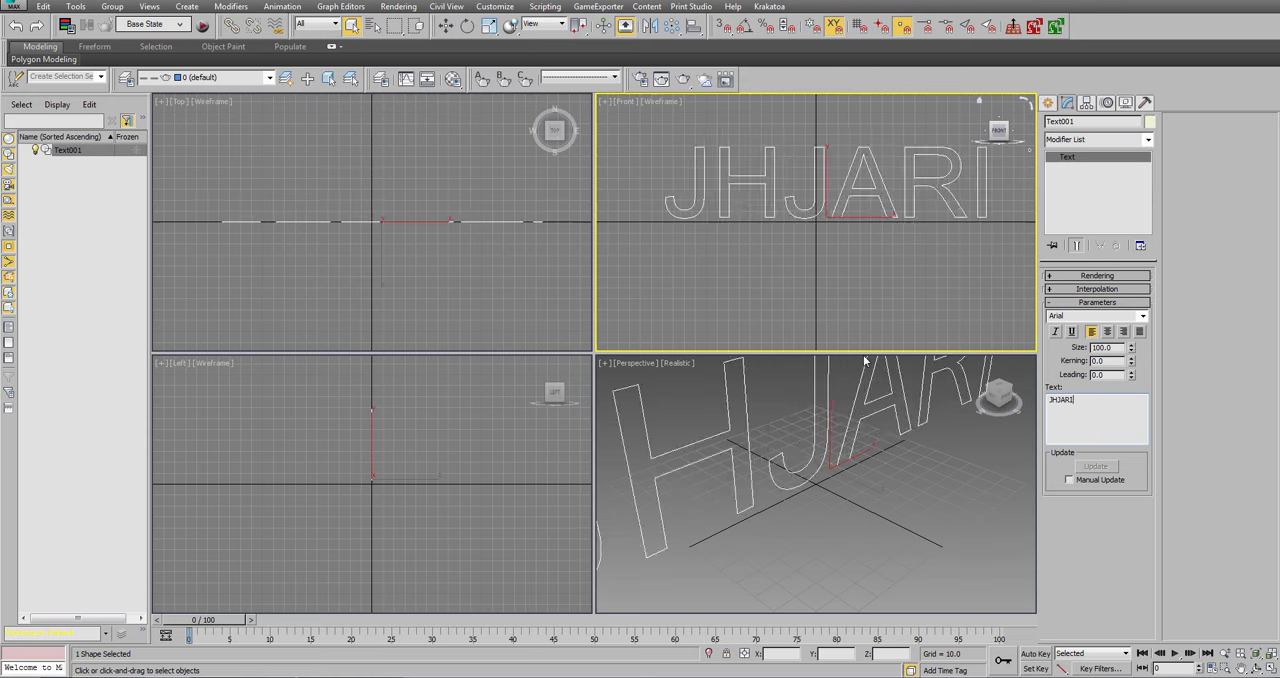
text(WALA)
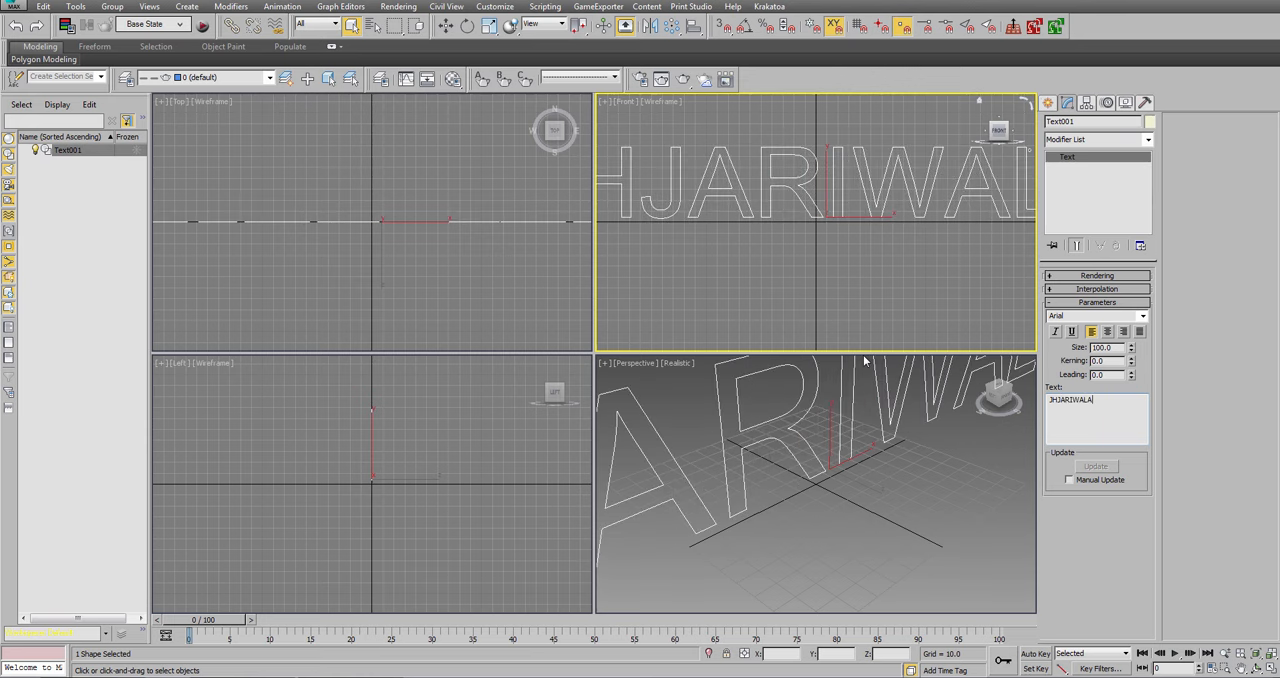
right_click(760, 192)
click(782, 204)
Review the scene's system unit scale and display unit settings, accepting both dialogs without edits.
click(495, 6)
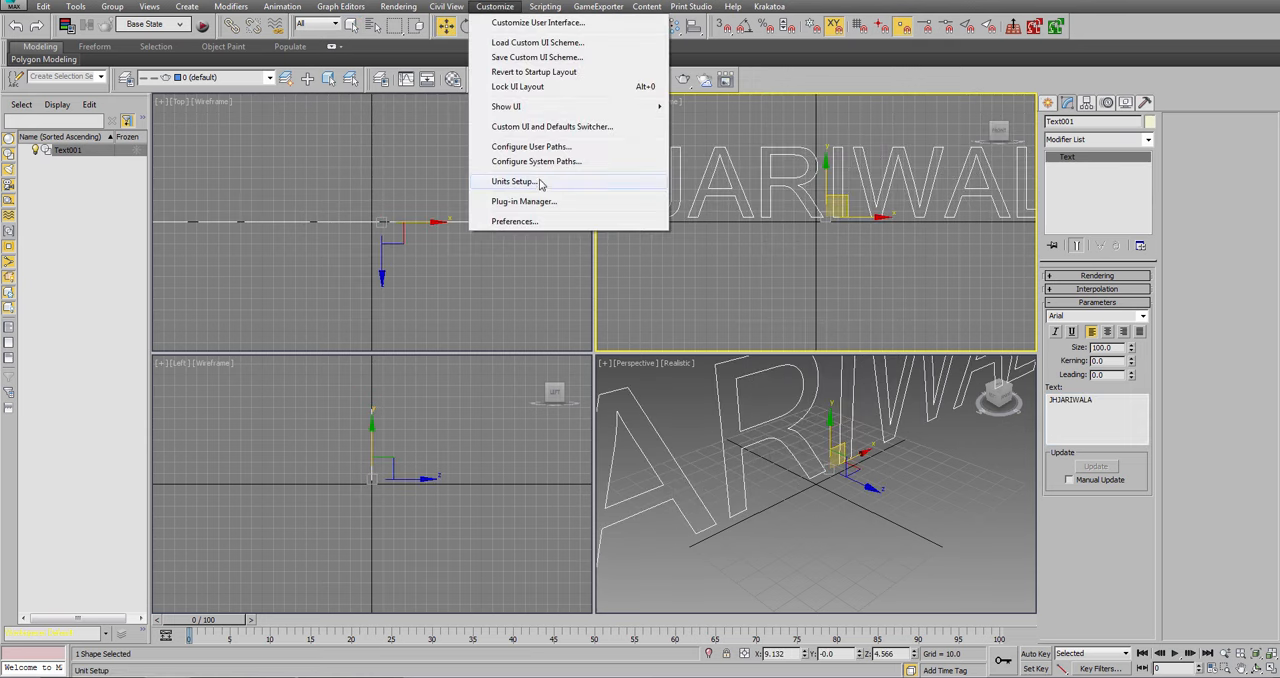
click(540, 183)
click(642, 228)
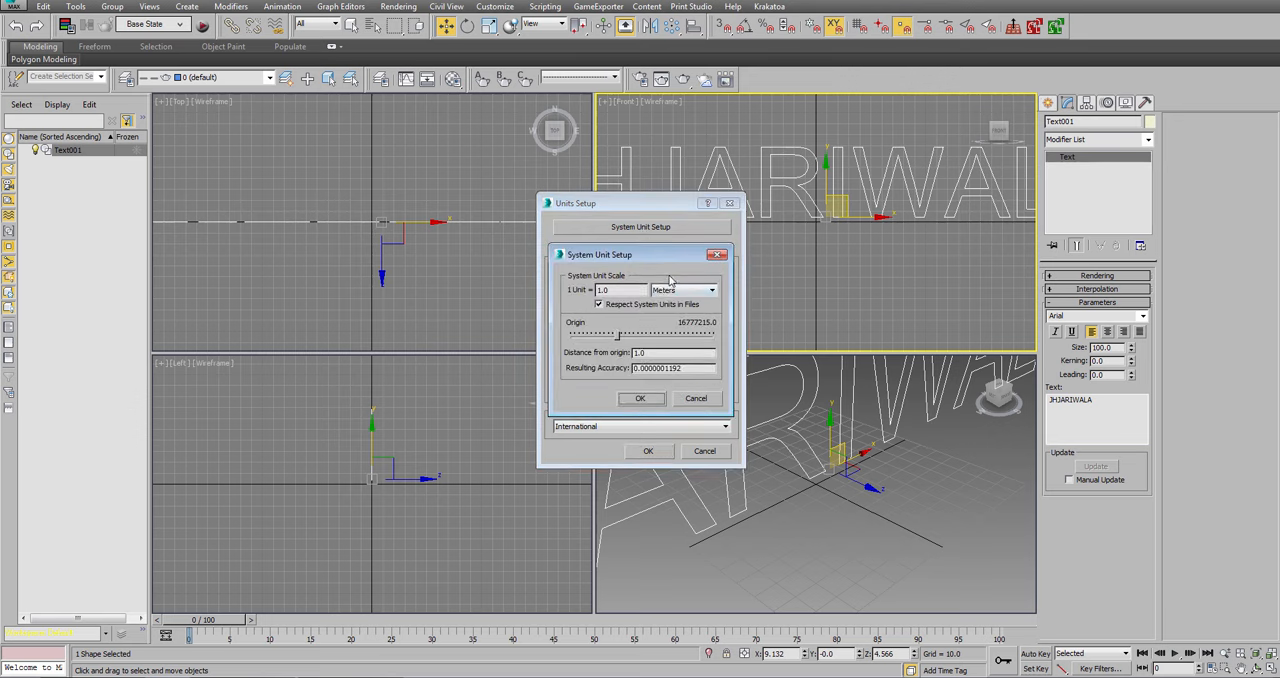
click(641, 398)
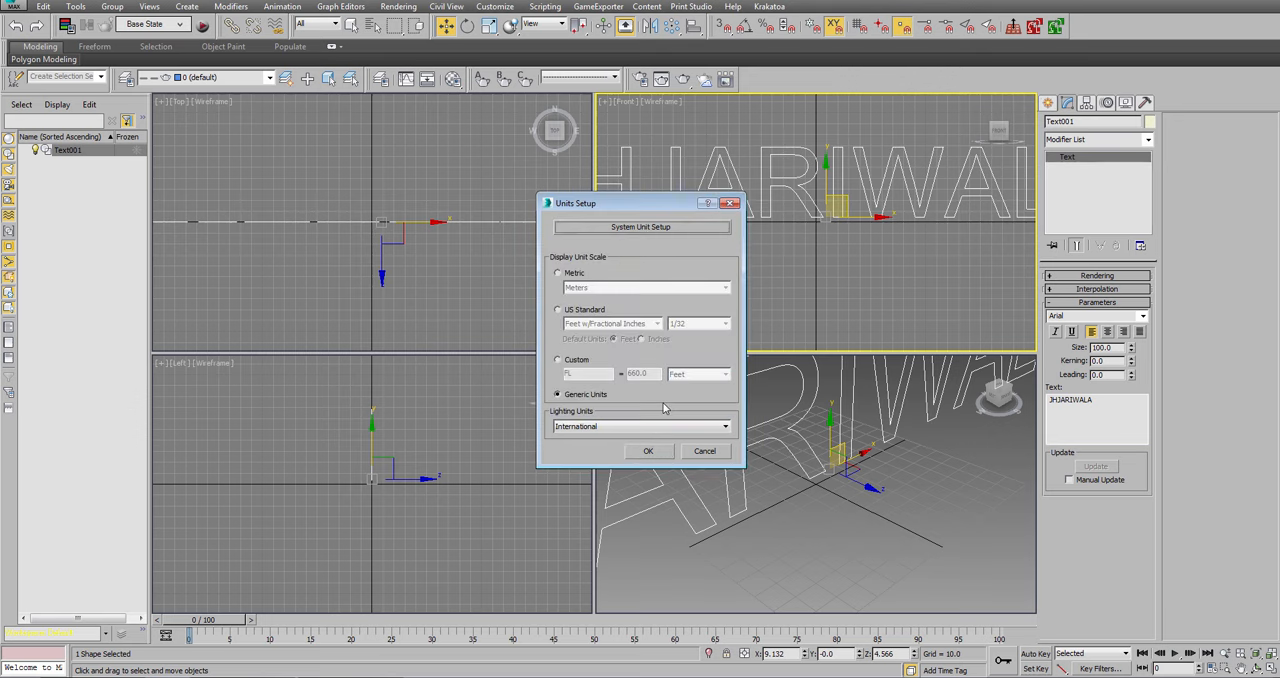
click(650, 451)
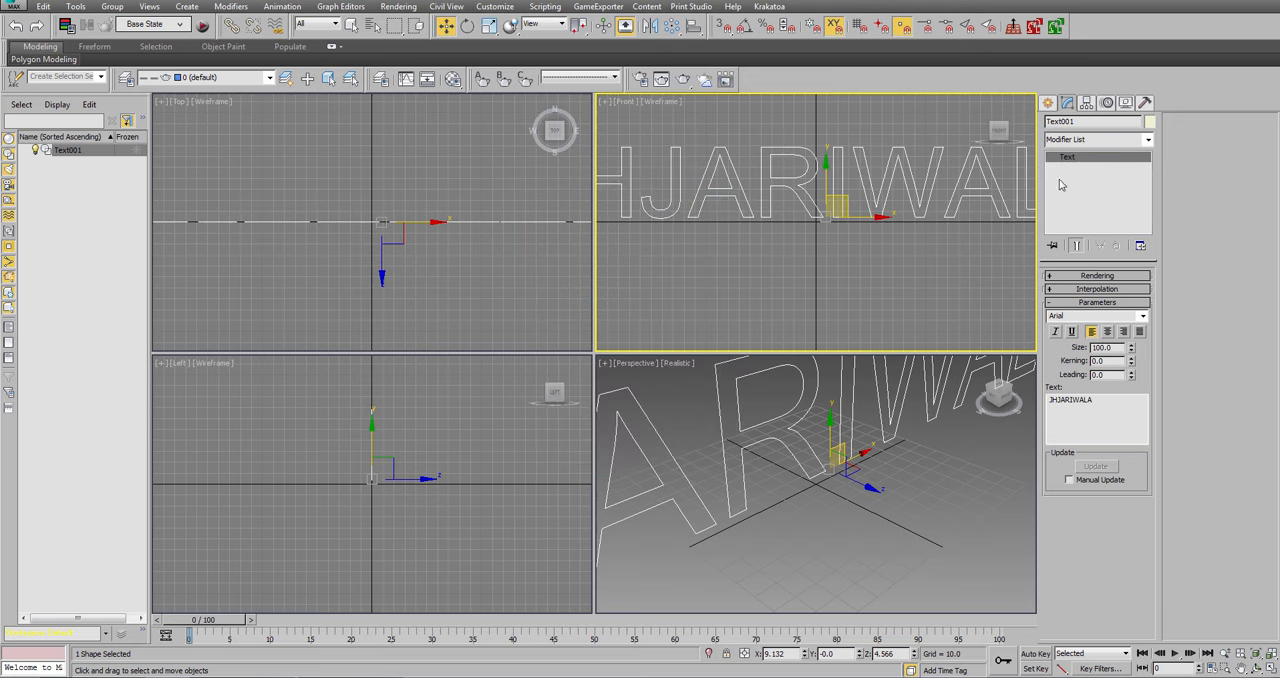
Apply an Extrude modifier to the text shape.
click(1100, 140)
scroll(1103, 149, down, 10)
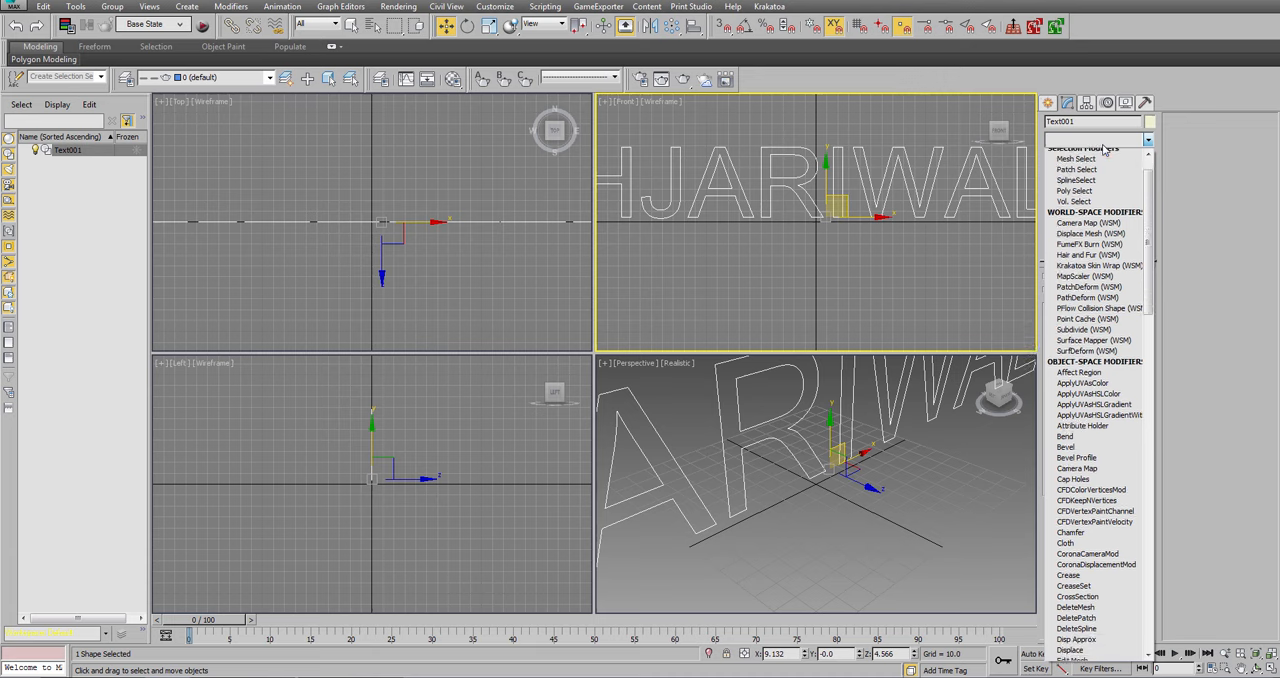
key(Down)
key(Down)
key(Down)
key(Down)
key(Return)
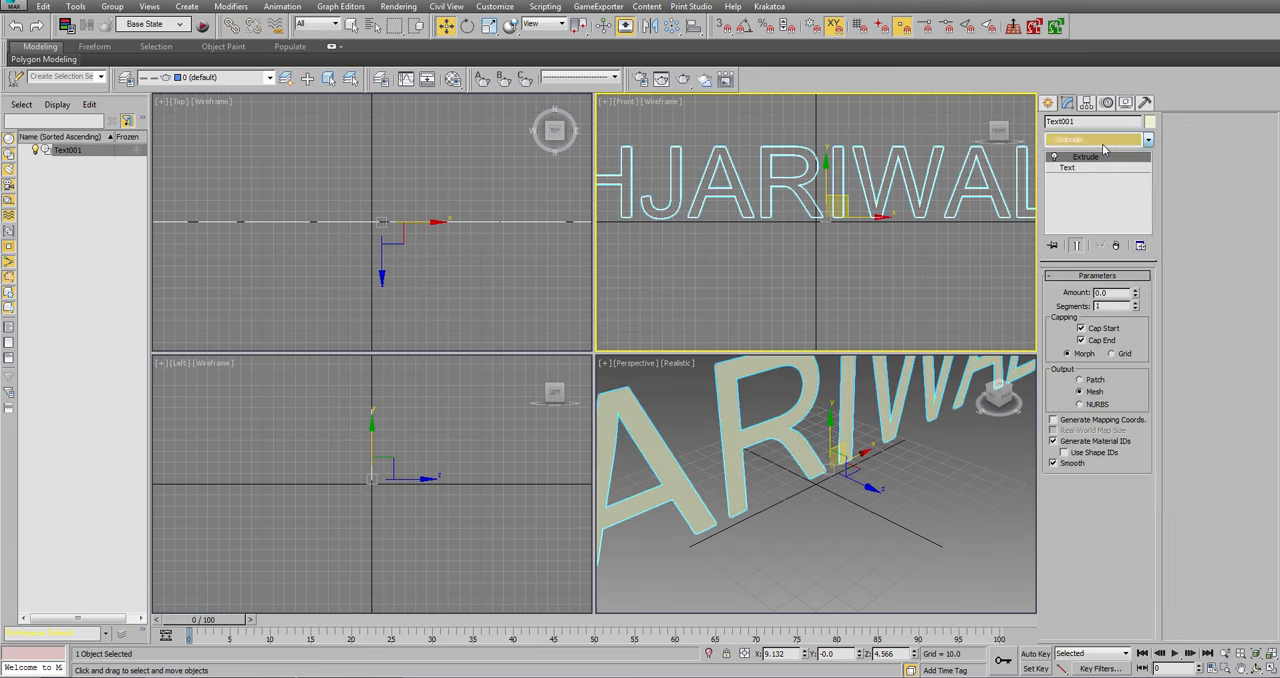
Set the text's extrusion amount to 20, trying a thinner extrusion before settling on it.
double_click(1113, 293)
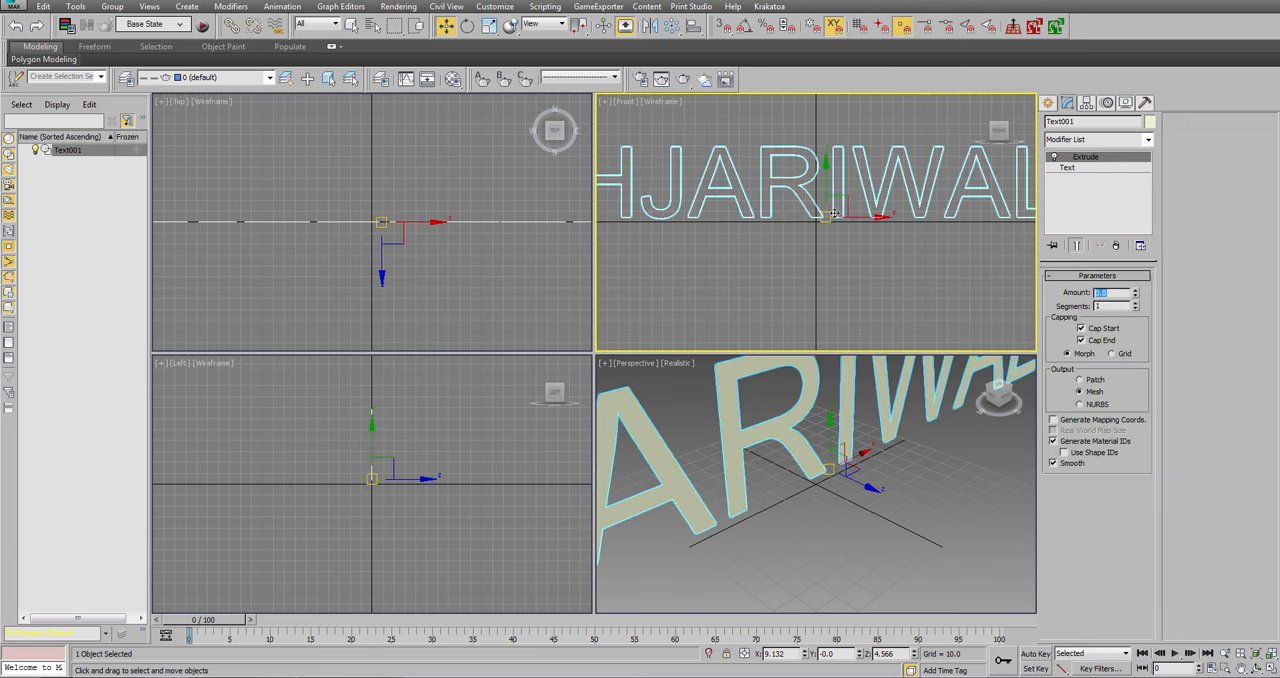
text(2)
key(Return)
text(20)
key(Return)
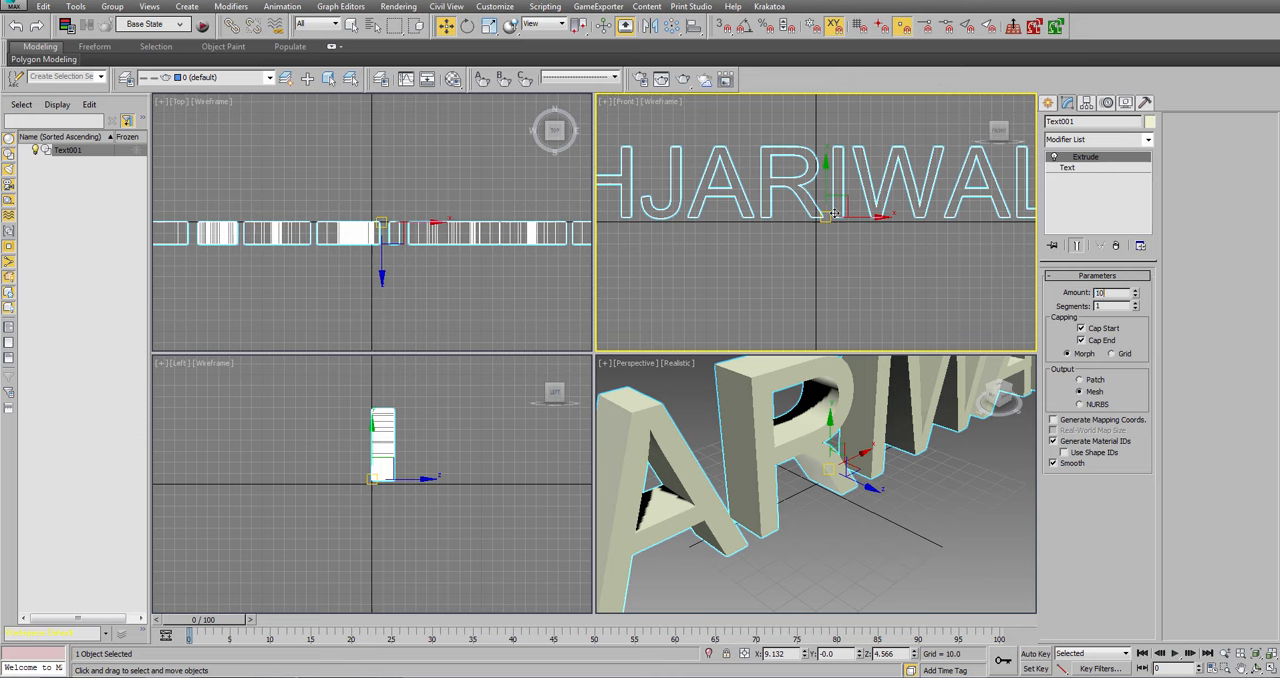
text(10)
key(Return)
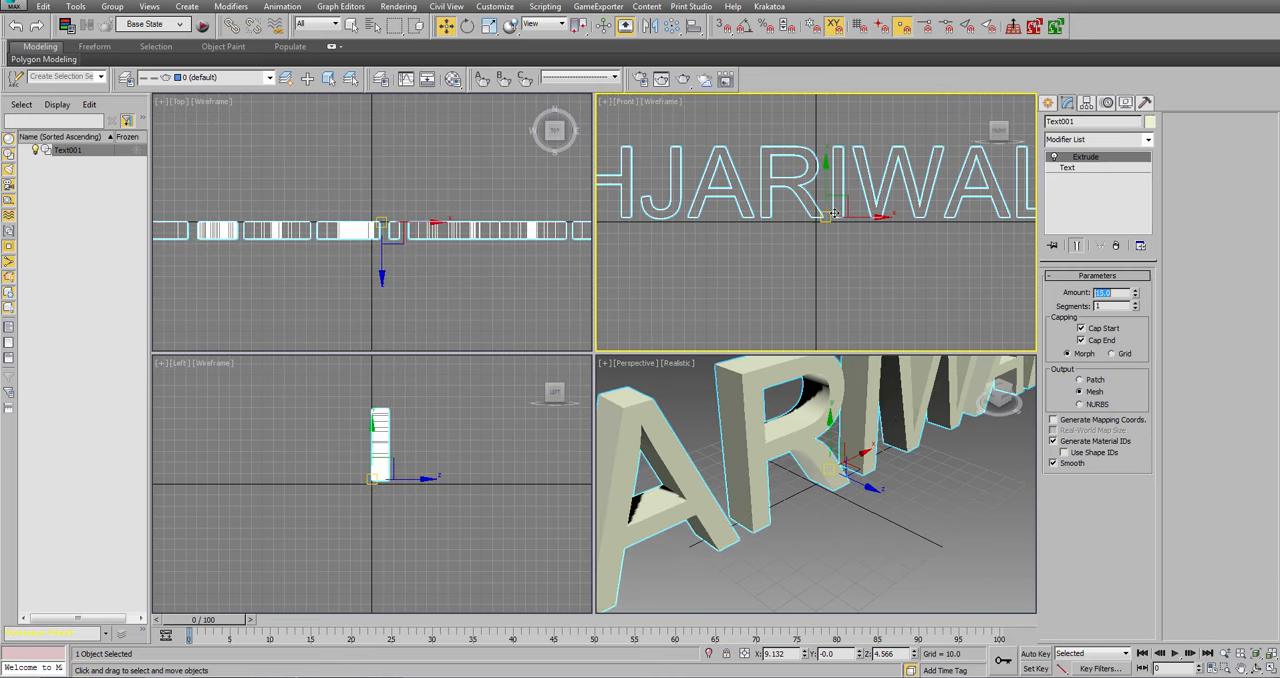
text(20)
key(Return)
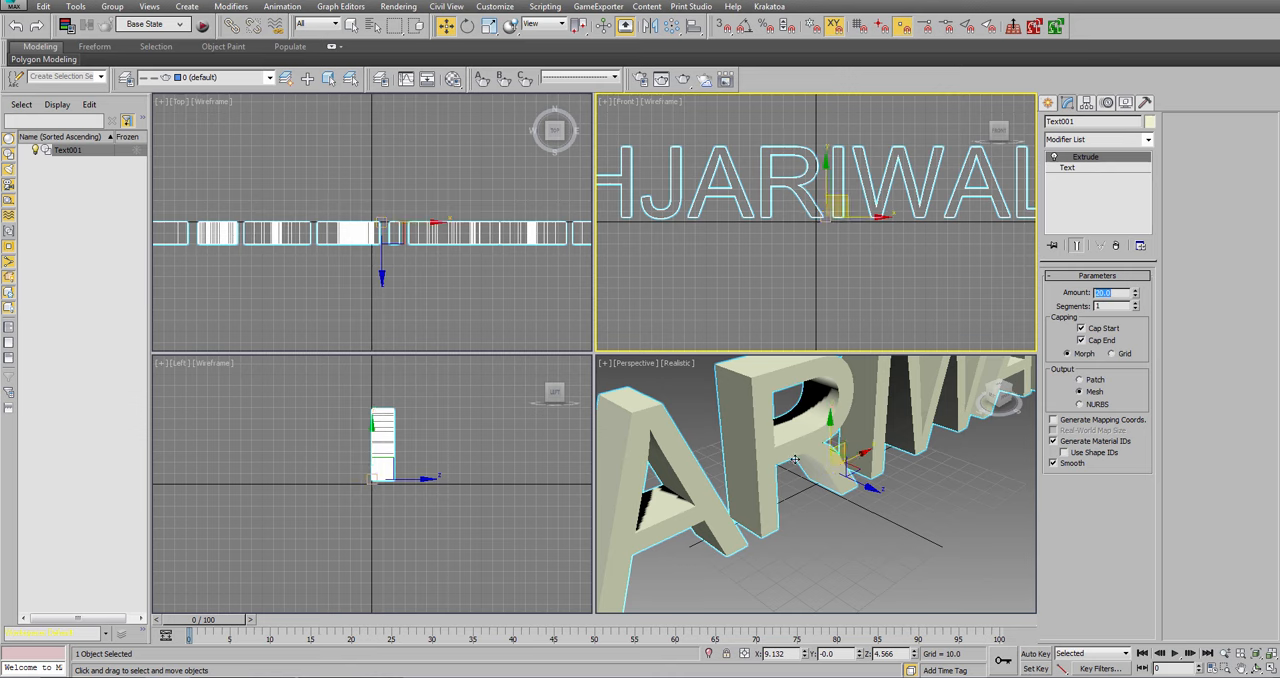
Return to the base Text level of the extruded lettering and set its size to 50.
scroll(752, 436, down, 5)
scroll(828, 500, up, 2)
alt+middle_drag(828, 500, 866, 556)
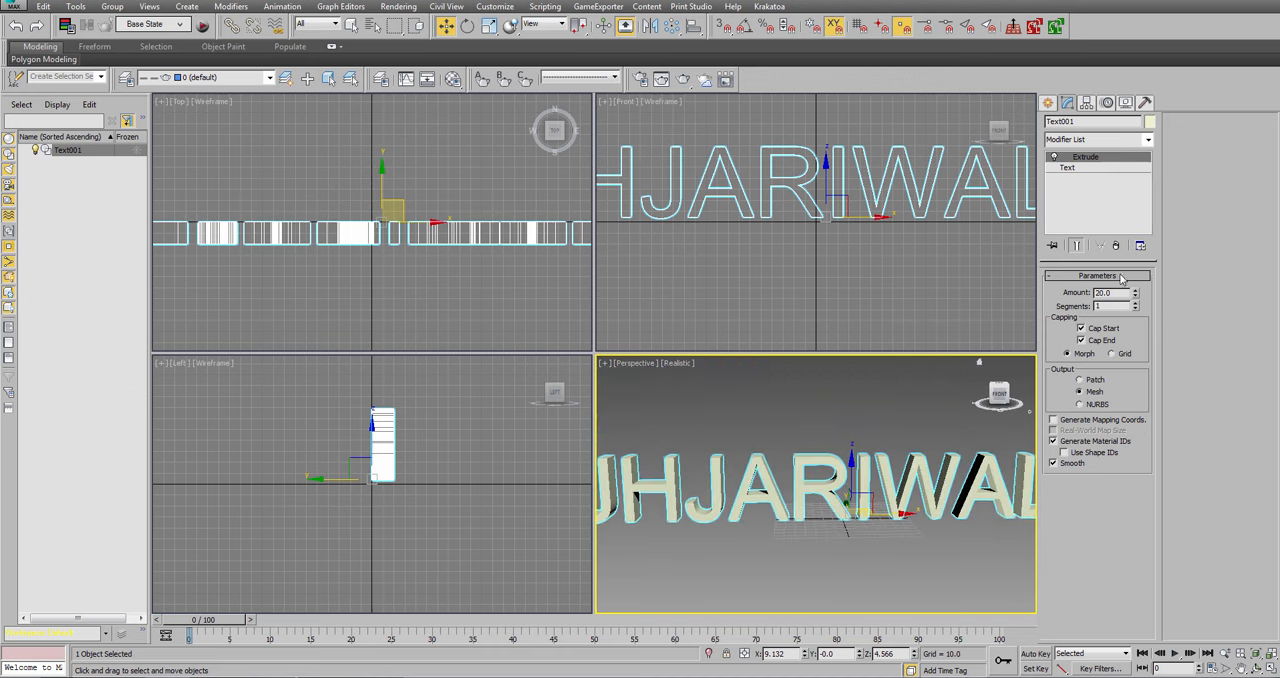
click(1070, 168)
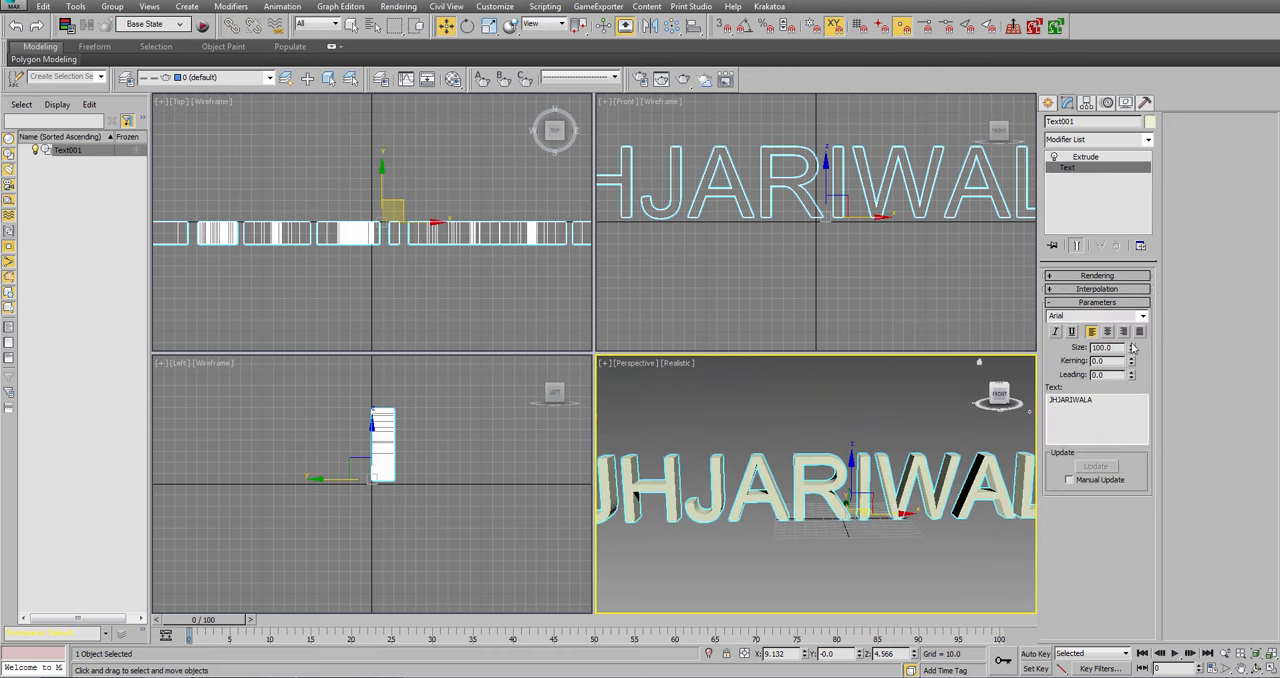
drag(1132, 349, 1135, 386)
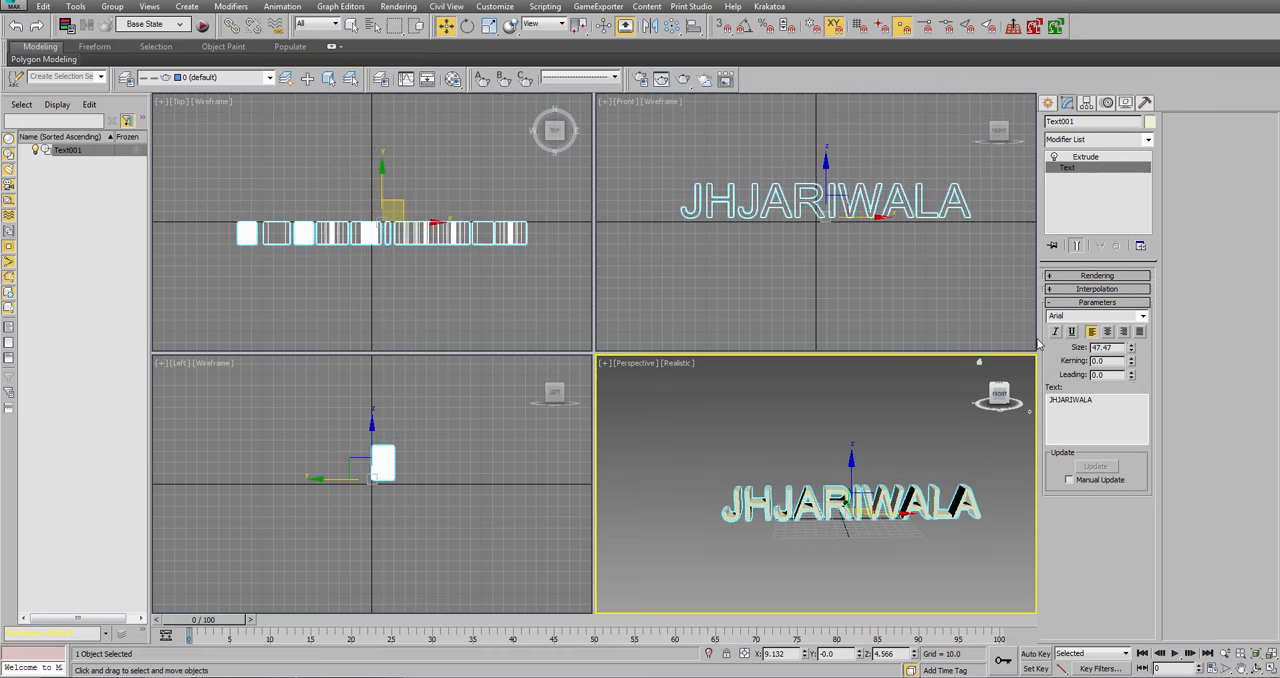
drag(1114, 347, 767, 246)
text(50)
key(Return)
Reset the extruded text's X and Z position to 0 in a maximized Left view.
right_click(572, 502)
key(alt+w)
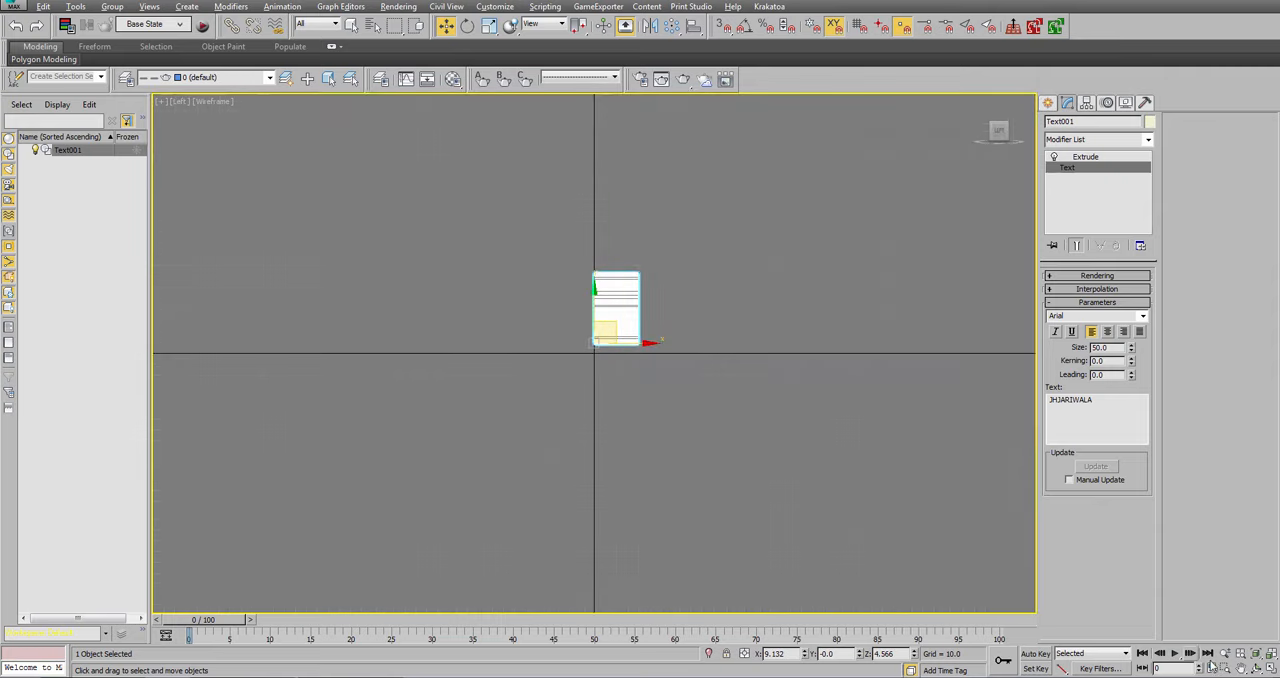
middle_drag(657, 350, 614, 371)
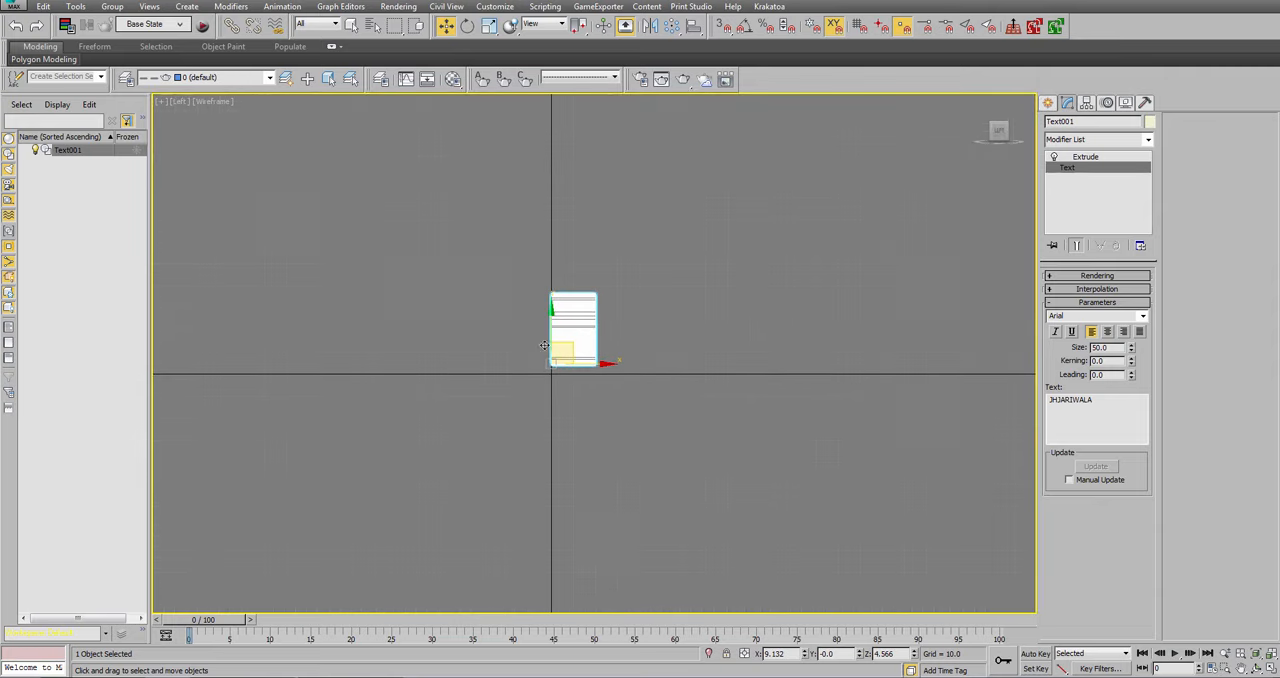
right_click(806, 654)
right_click(913, 653)
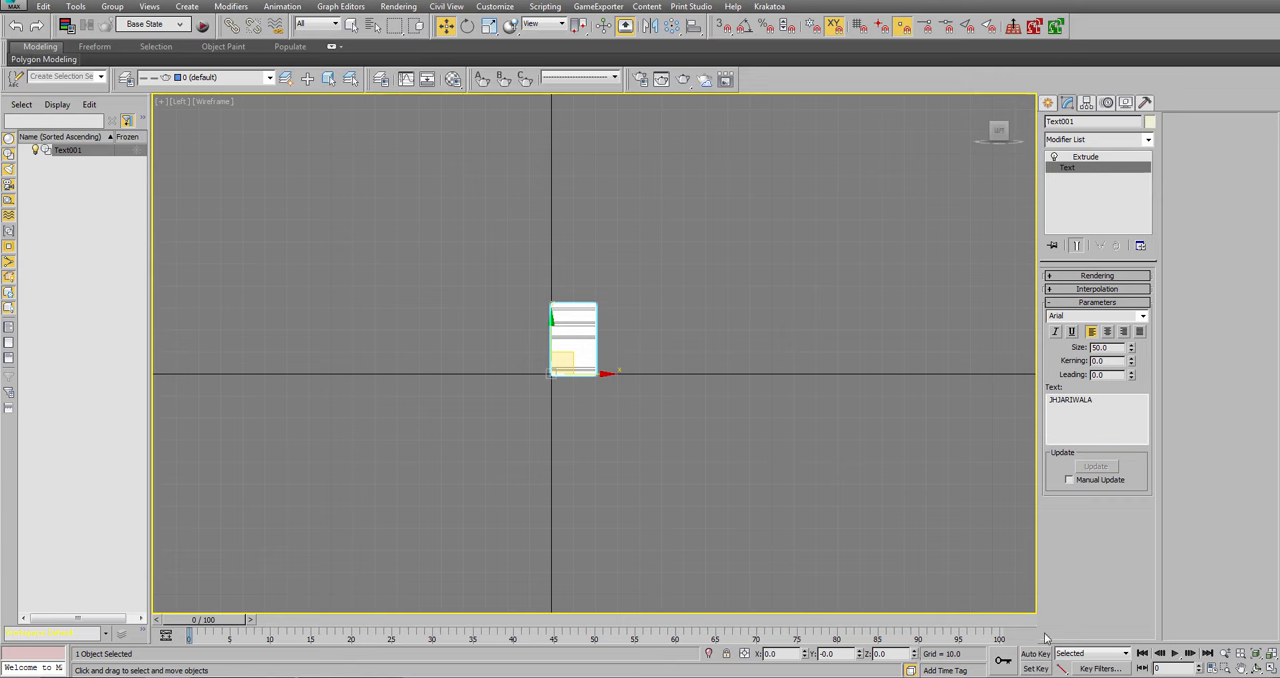
Configure the animation timing to PAL with real-time playback off and an end time of 250.
click(1207, 666)
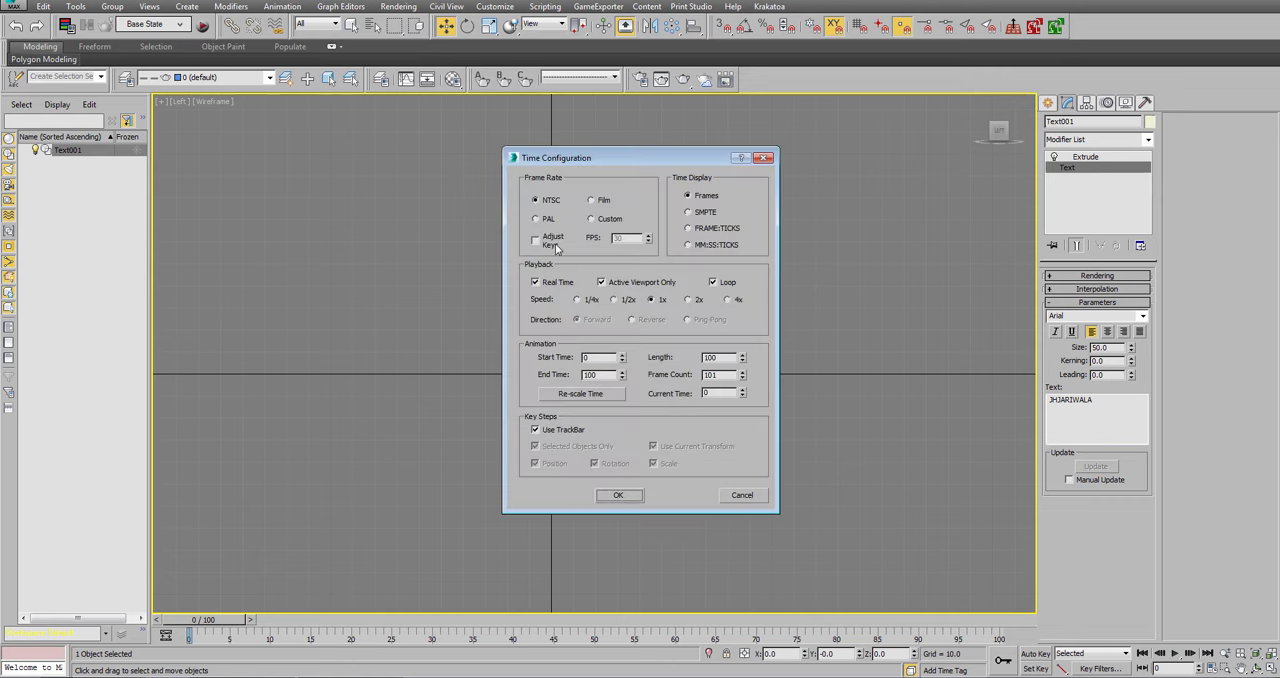
click(537, 219)
click(536, 282)
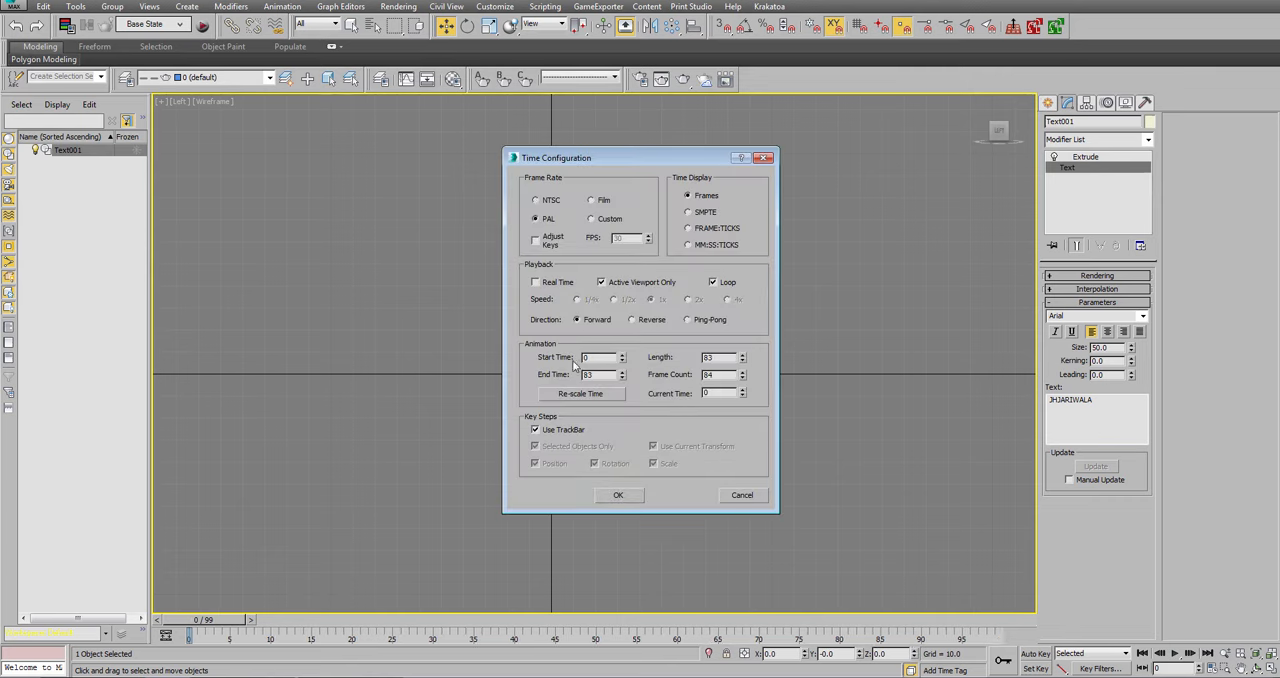
text(250)
key(Return)
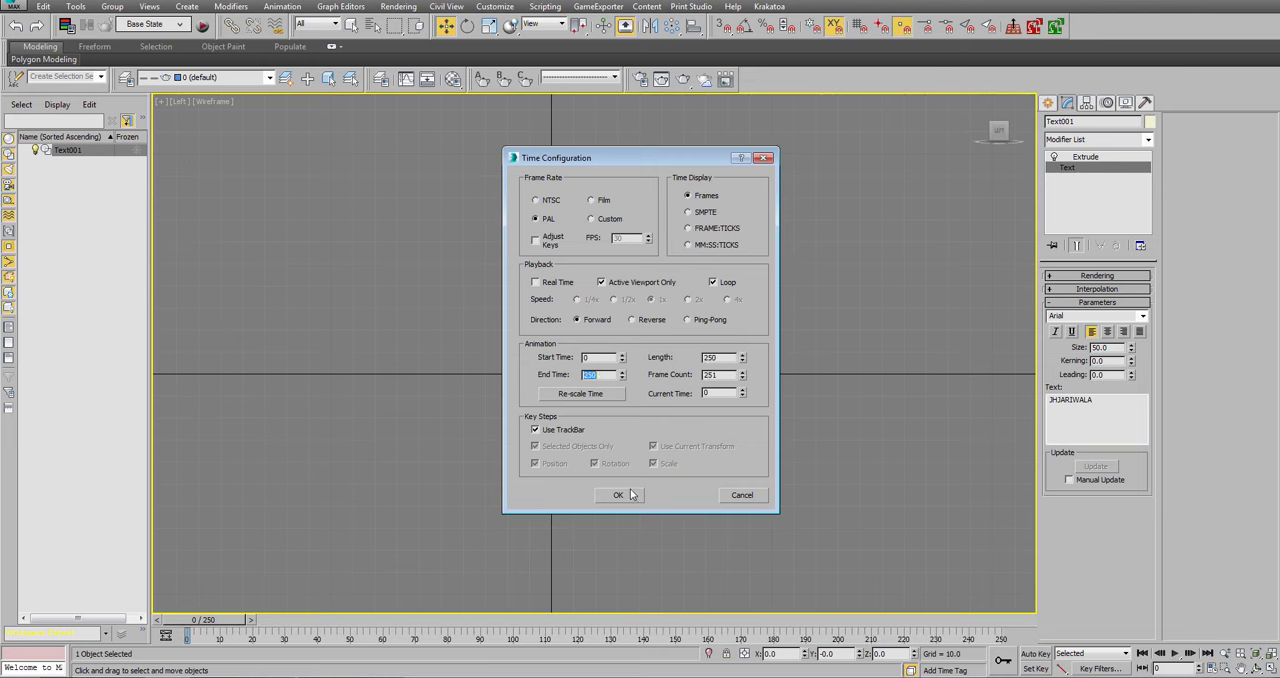
click(618, 495)
Lower the text to about Z -67.5 and use Auto Key to raise it to about Z 29.2 at frame 150.
drag(548, 343, 548, 493)
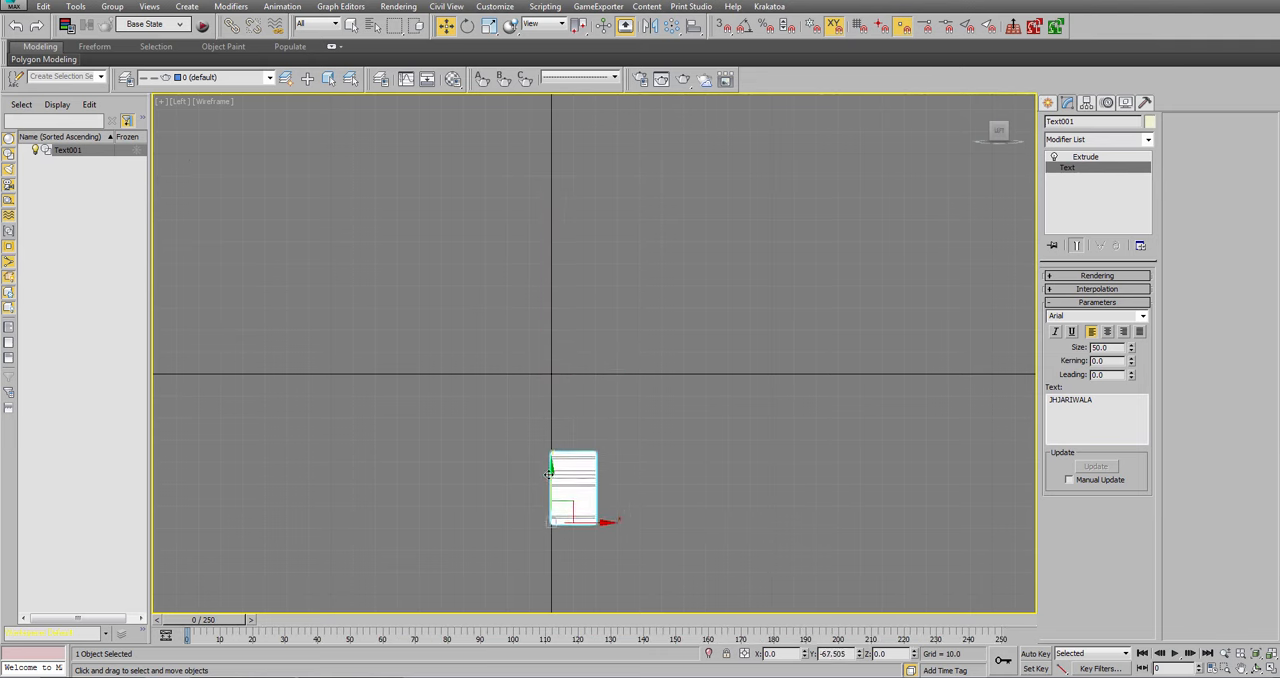
click(1034, 653)
drag(571, 624, 686, 621)
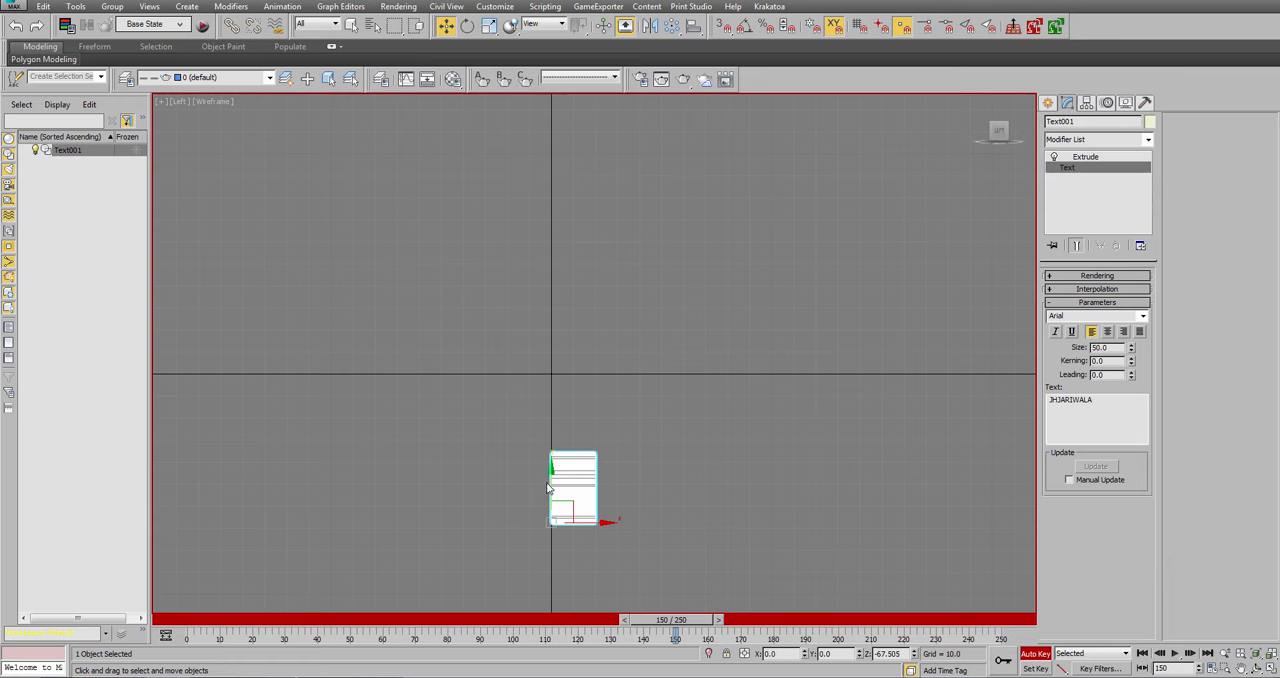
drag(548, 488, 548, 274)
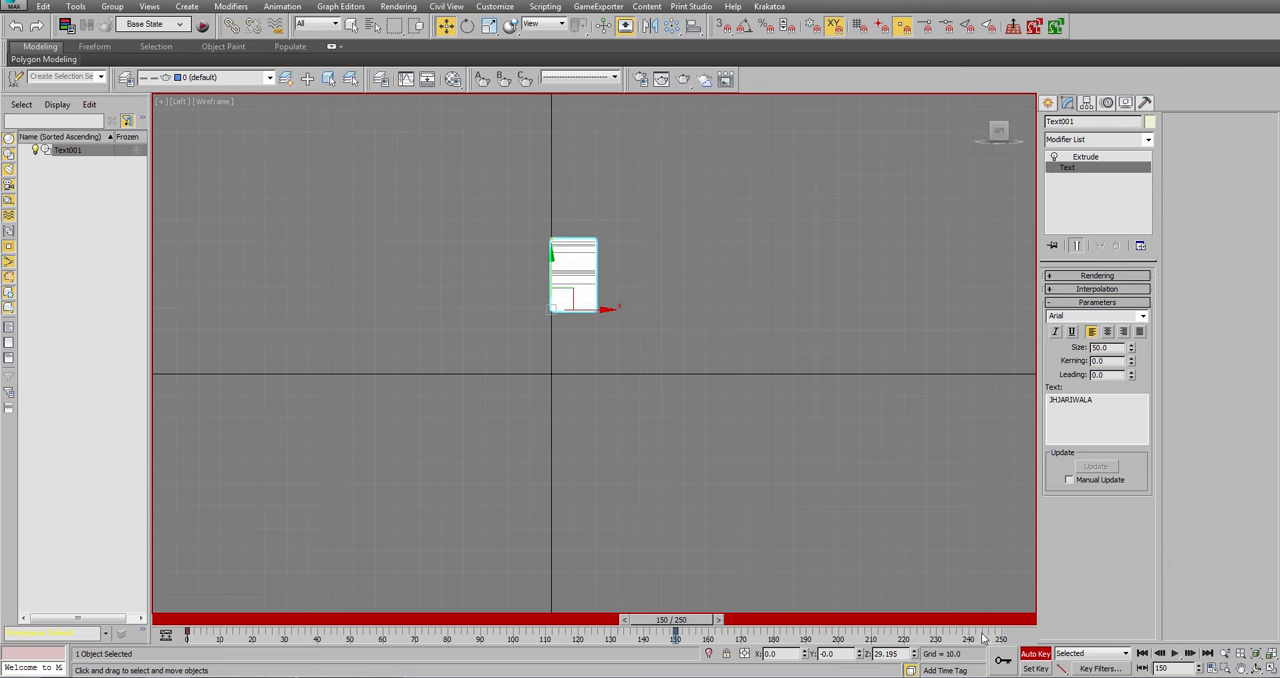
click(1044, 655)
Draw a plane about 659 long and 696 wide on the ground grid in the Perspective view.
middle_drag(760, 394, 750, 442)
key(p)
key(z)
scroll(686, 460, down, 5)
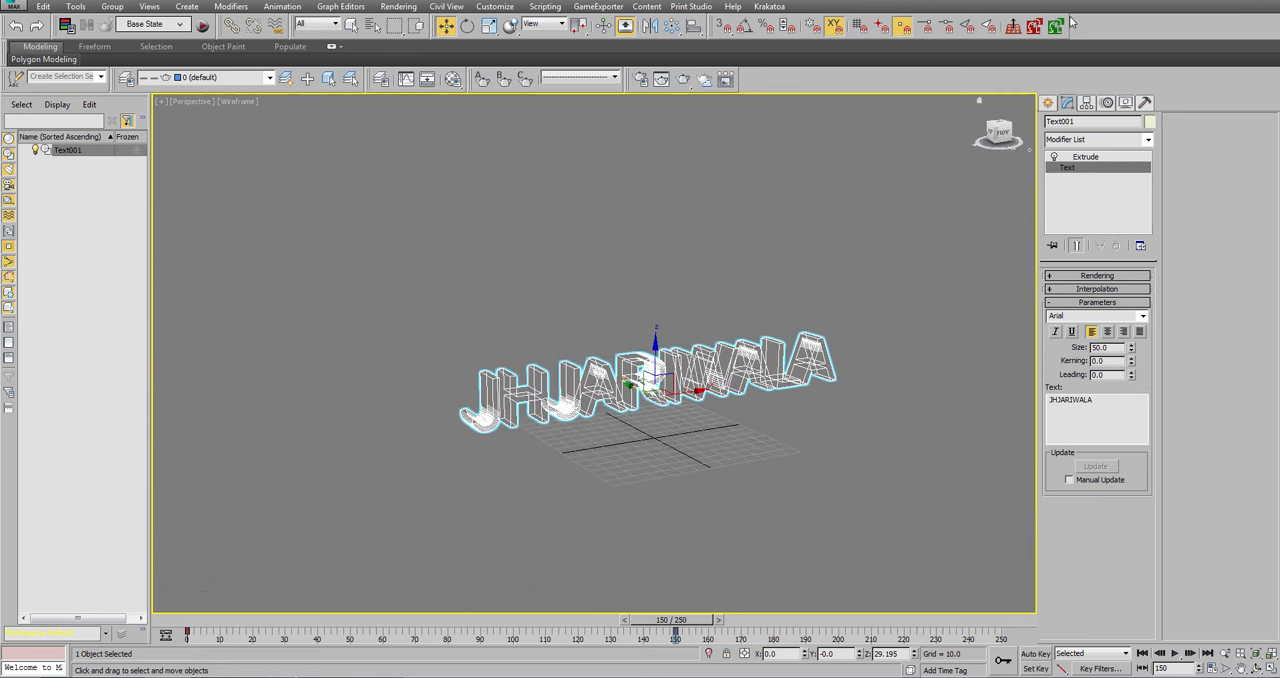
click(1047, 104)
click(1052, 124)
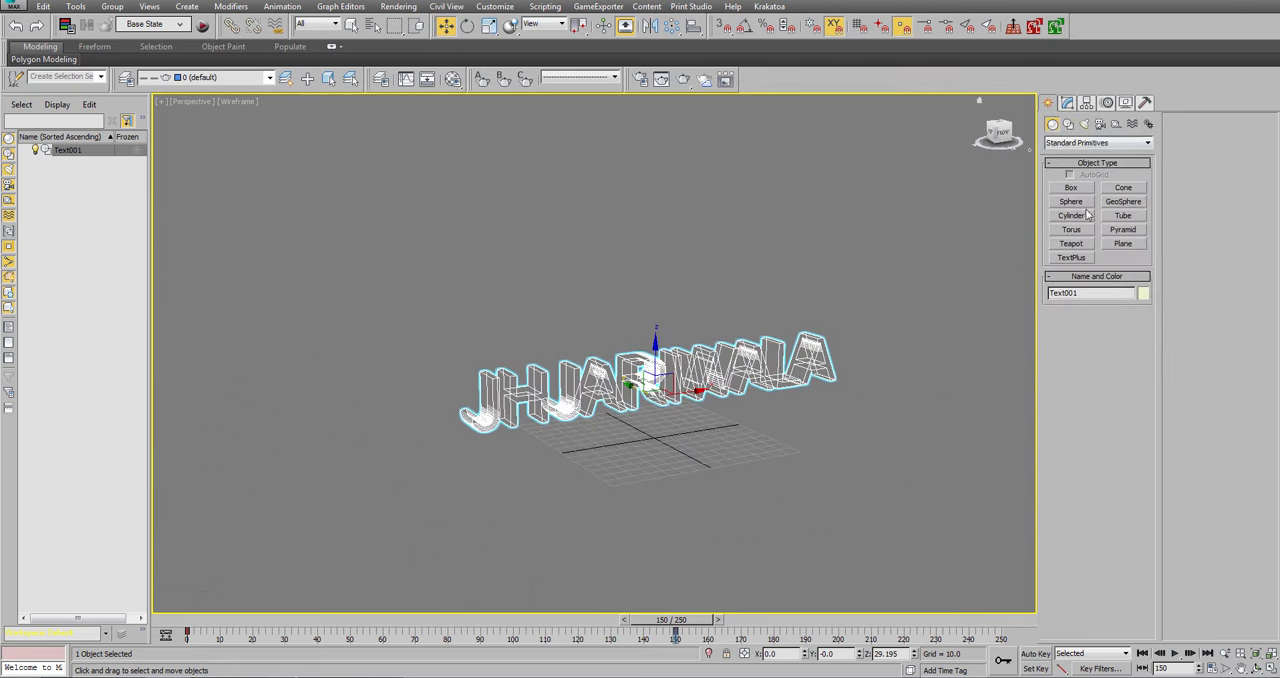
click(1123, 243)
drag(781, 281, 455, 571)
Reset the plane's X and Y position to 0 and open its creation parameters for editing.
key(t)
key(w)
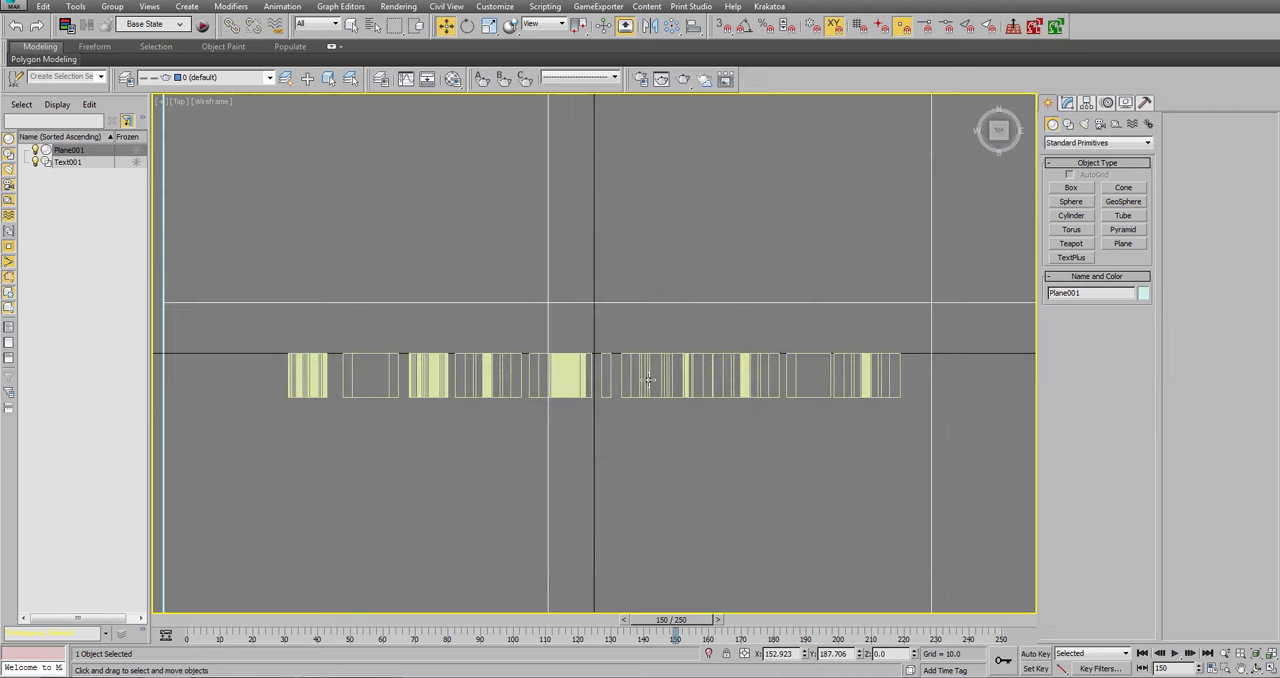
right_click(675, 373)
click(682, 385)
key(z)
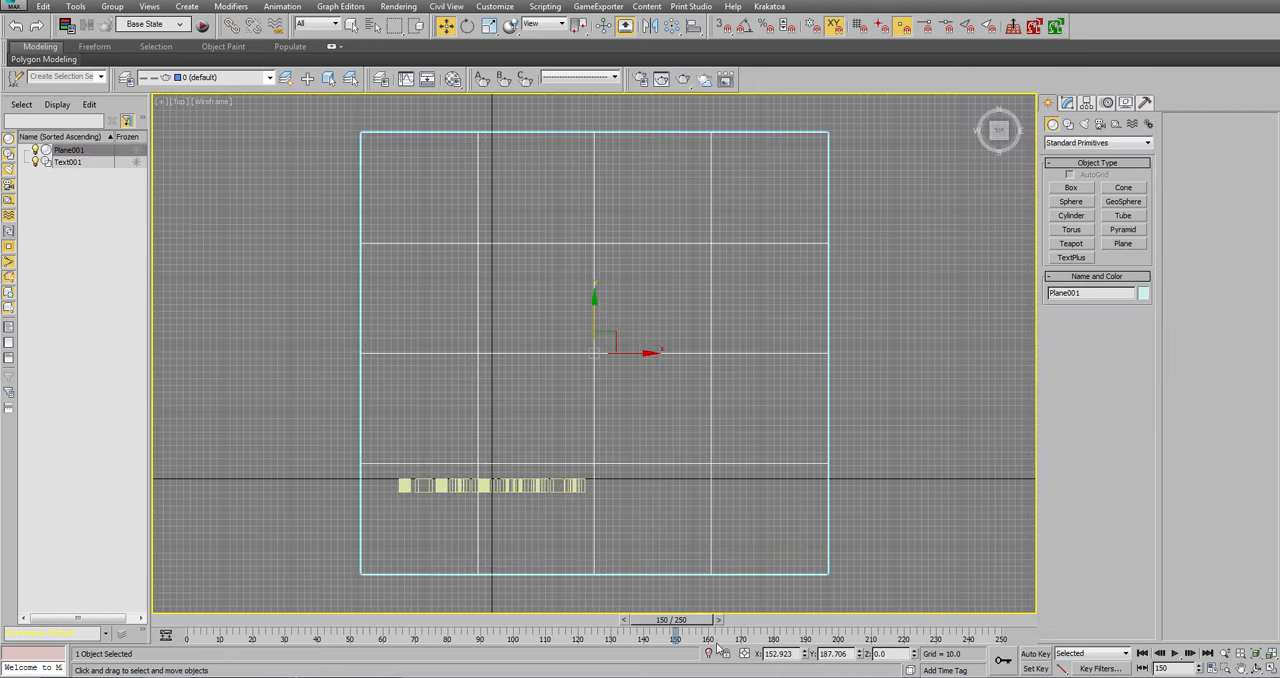
right_click(805, 654)
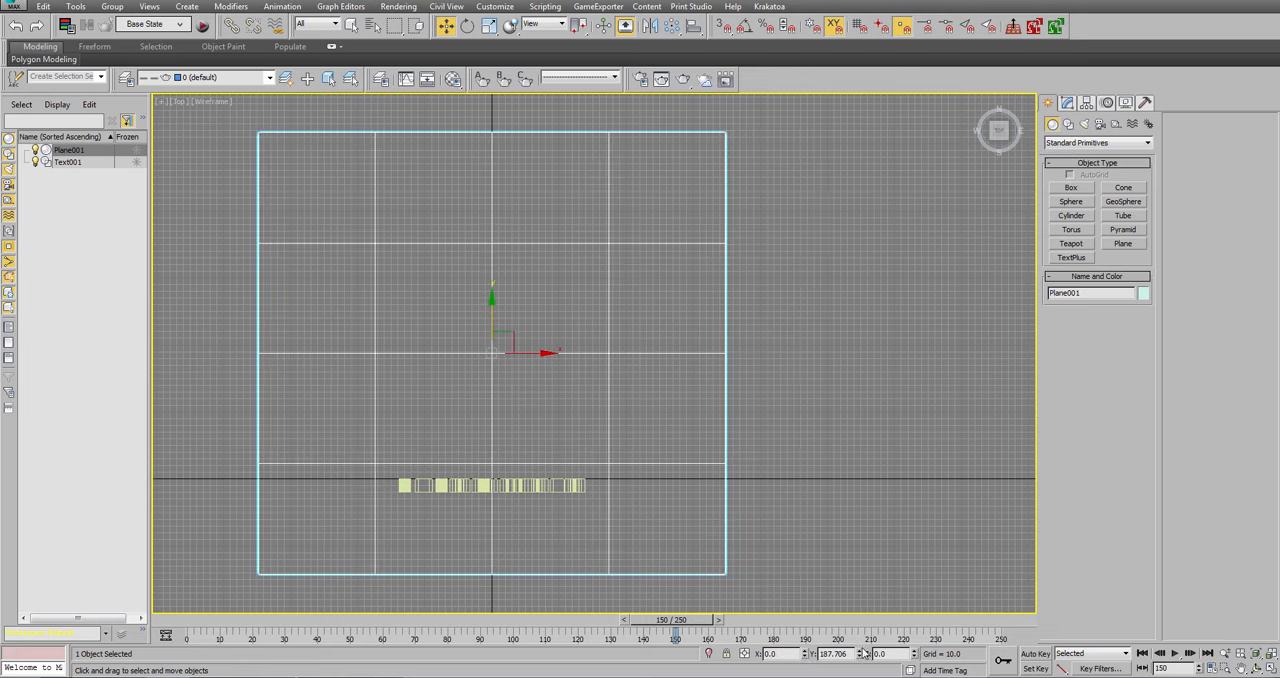
right_click(860, 654)
middle_drag(594, 450, 638, 340)
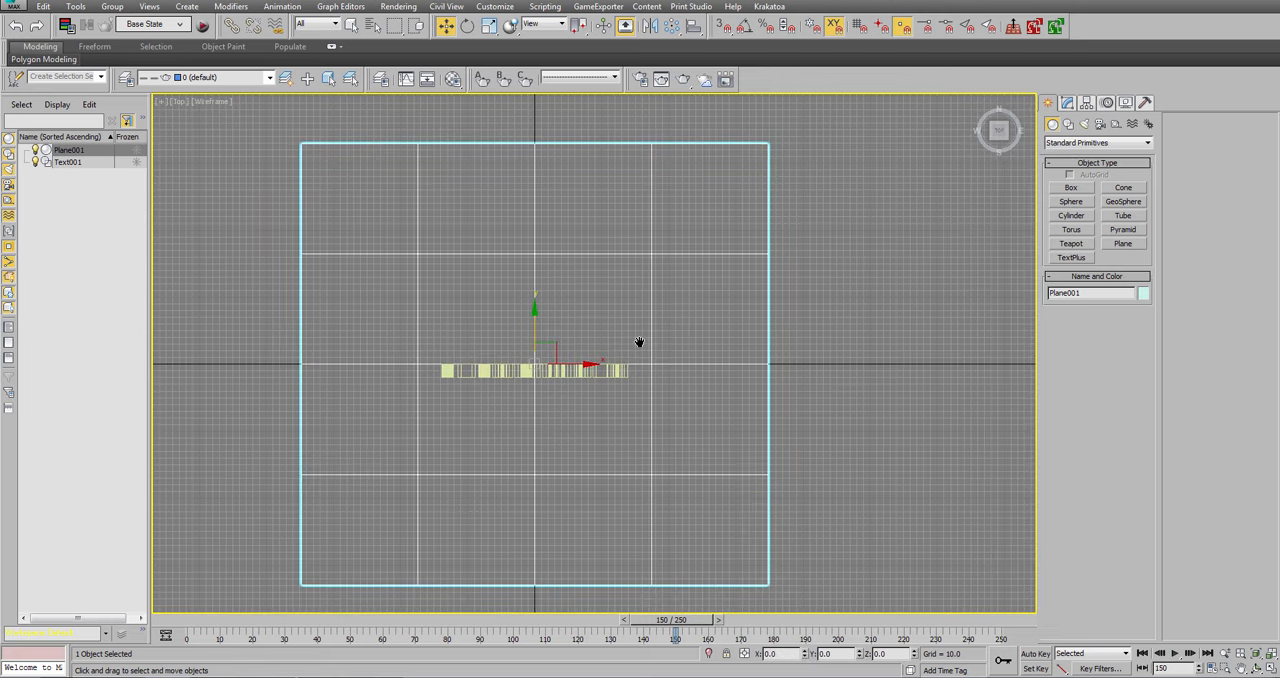
key(p)
alt+middle_drag(607, 467, 650, 365)
click(1067, 103)
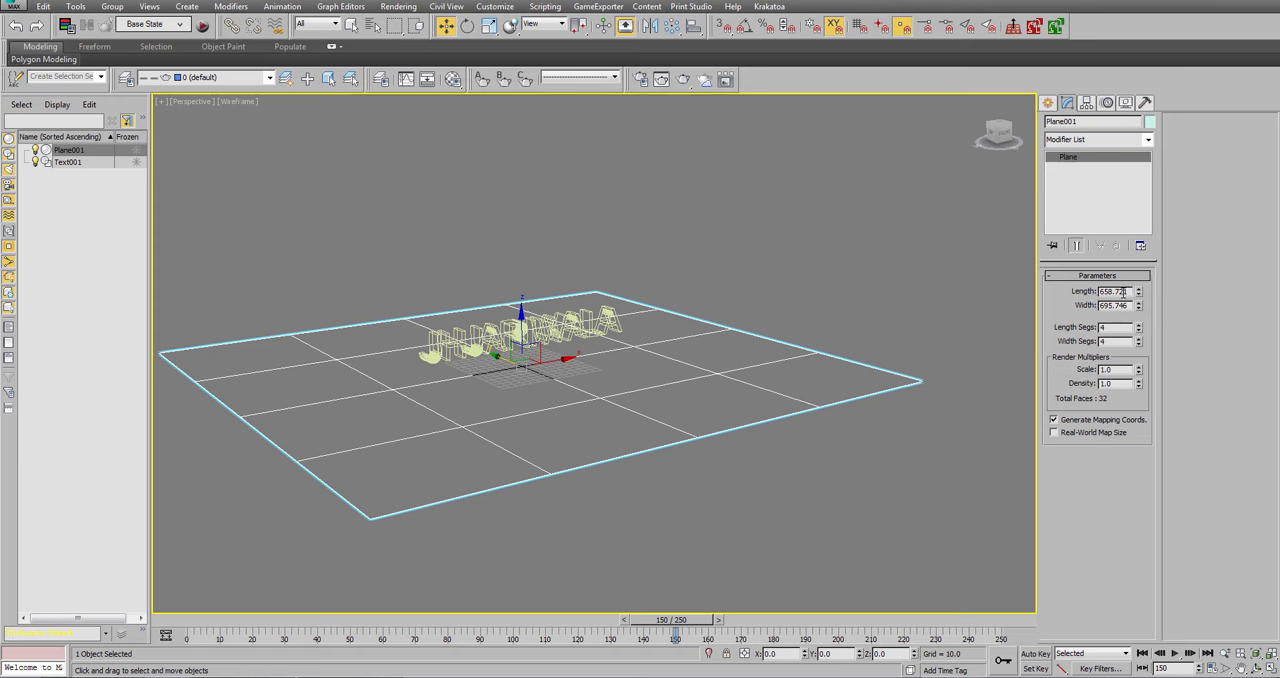
Set the plane's length and width to 300 each.
double_click(1122, 291)
text(300)
key(Return)
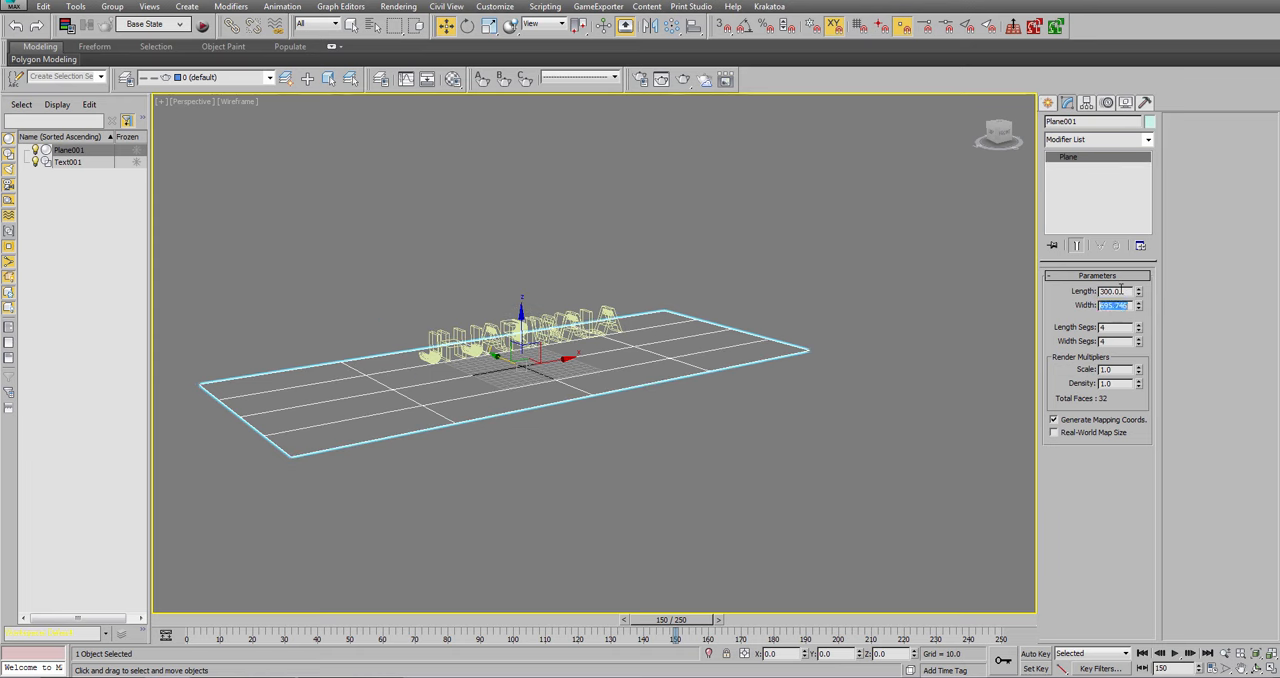
key(Tab)
text(300)
key(Return)
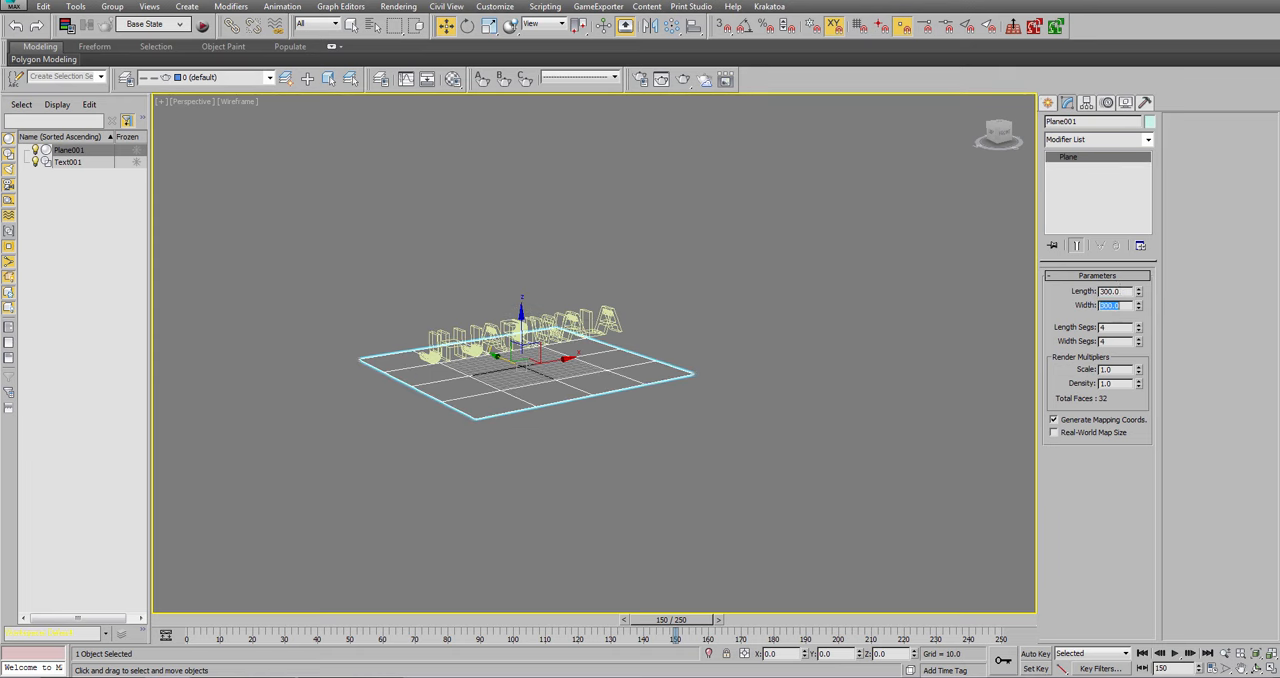
Set the plane's length and width to 500 each.
key(shift+Tab)
text(500)
key(Return)
key(Tab)
Set the plane's length and width segments to 1000 each.
text(500)
key(Return)
key(Tab)
text(10)
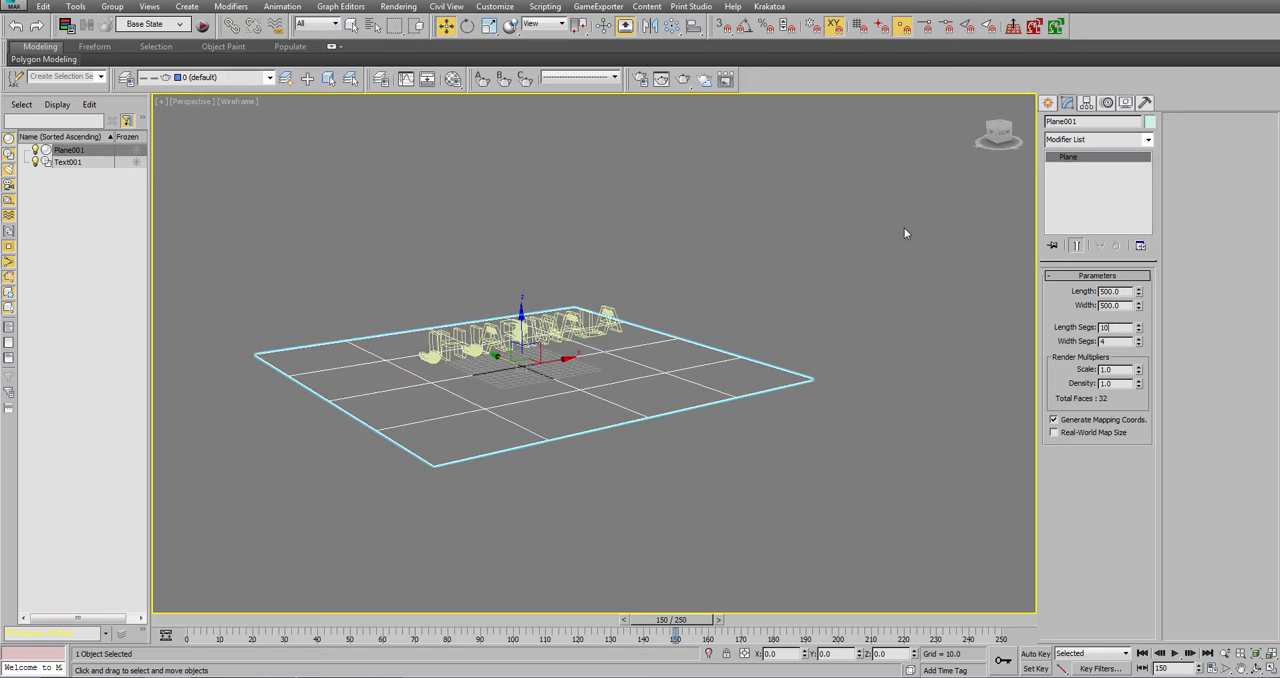
text(00)
key(Return)
key(Tab)
text(1000)
key(Return)
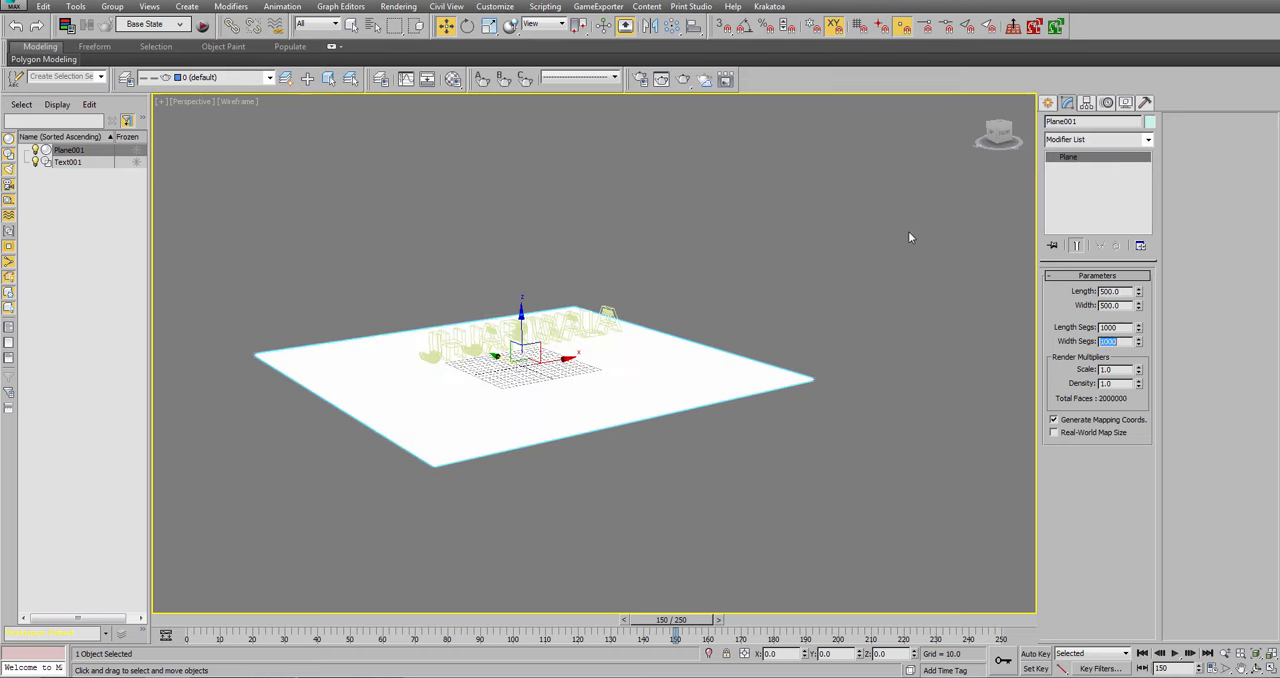
Switch the Perspective view from wireframe to Shaded display and play the rising text animation.
scroll(510, 420, up, 8)
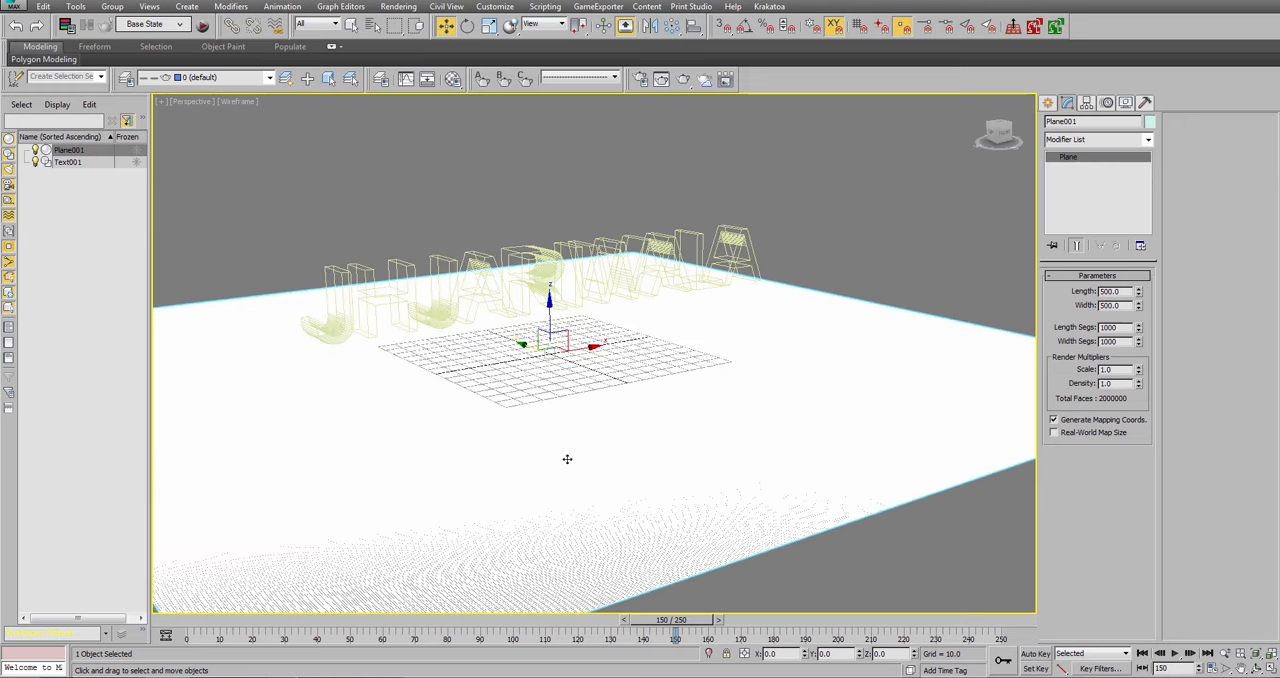
alt+middle_drag(591, 439, 587, 438)
middle_drag(587, 438, 614, 473)
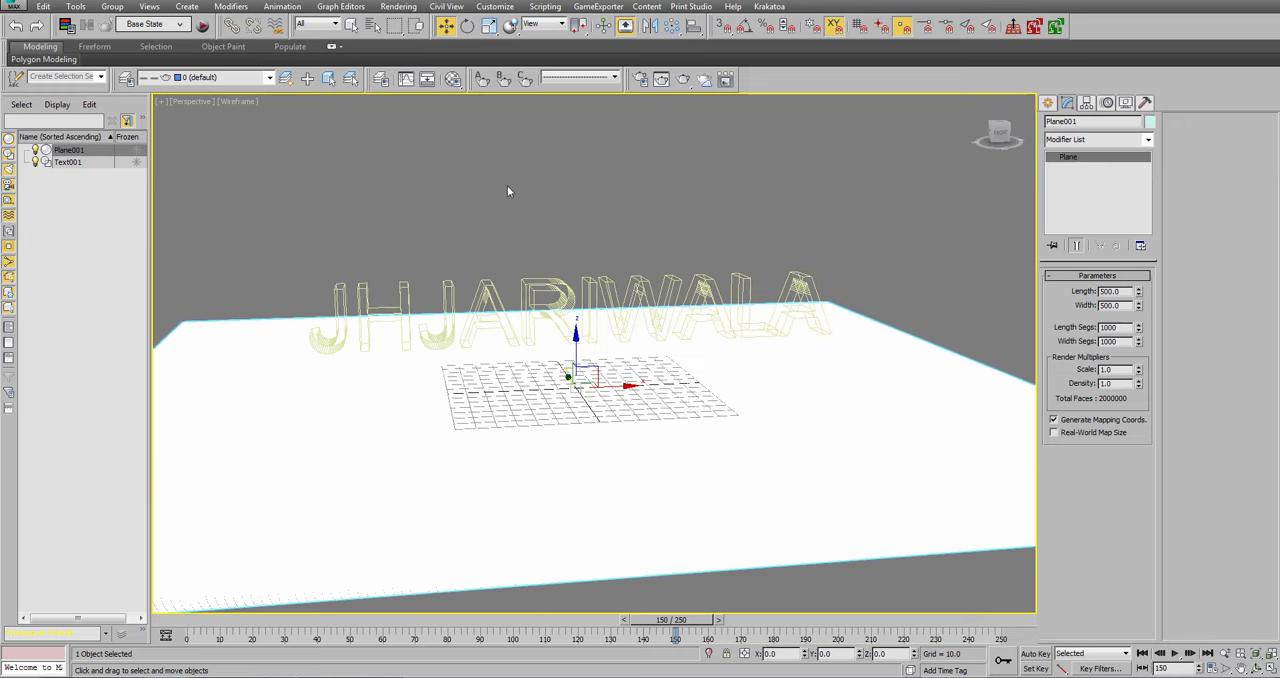
key(F3)
click(267, 159)
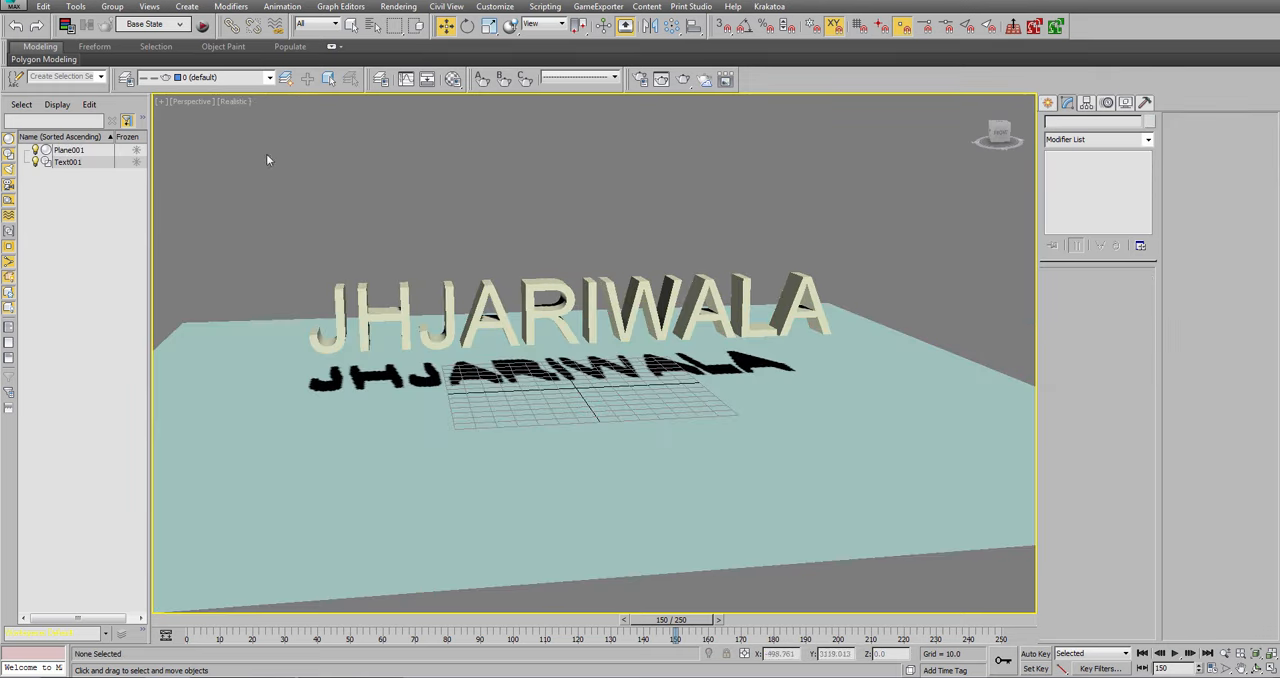
click(234, 101)
click(258, 130)
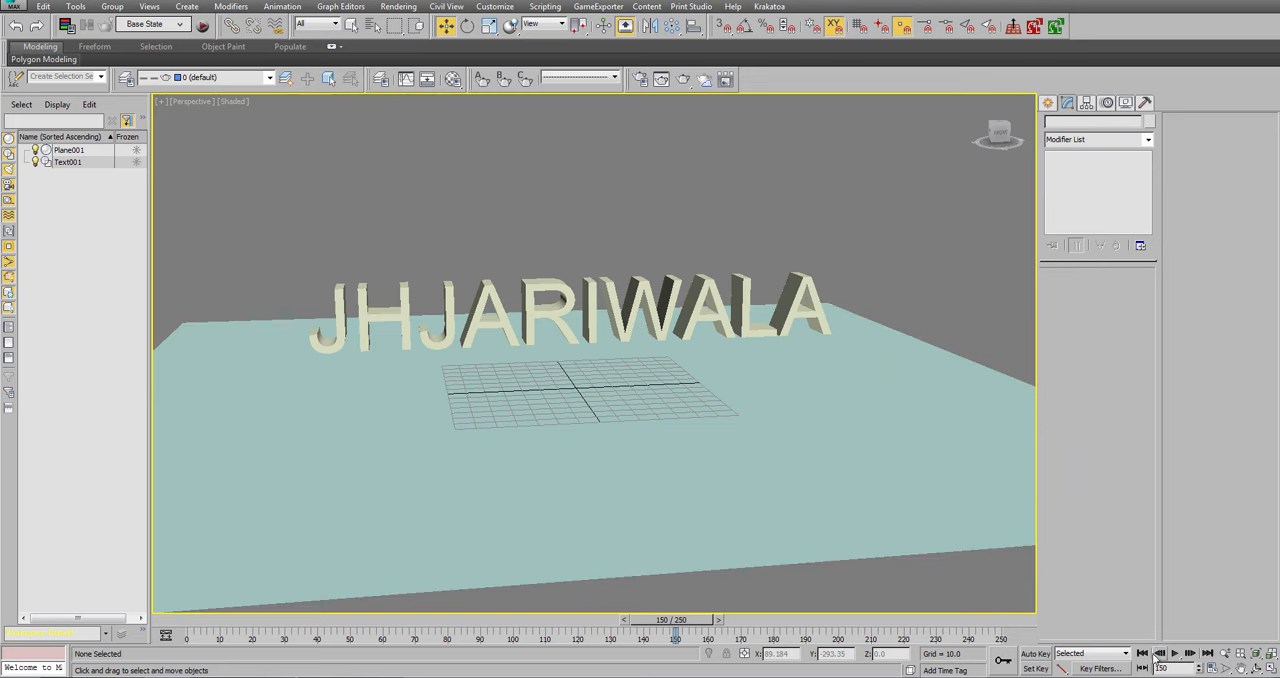
click(1175, 653)
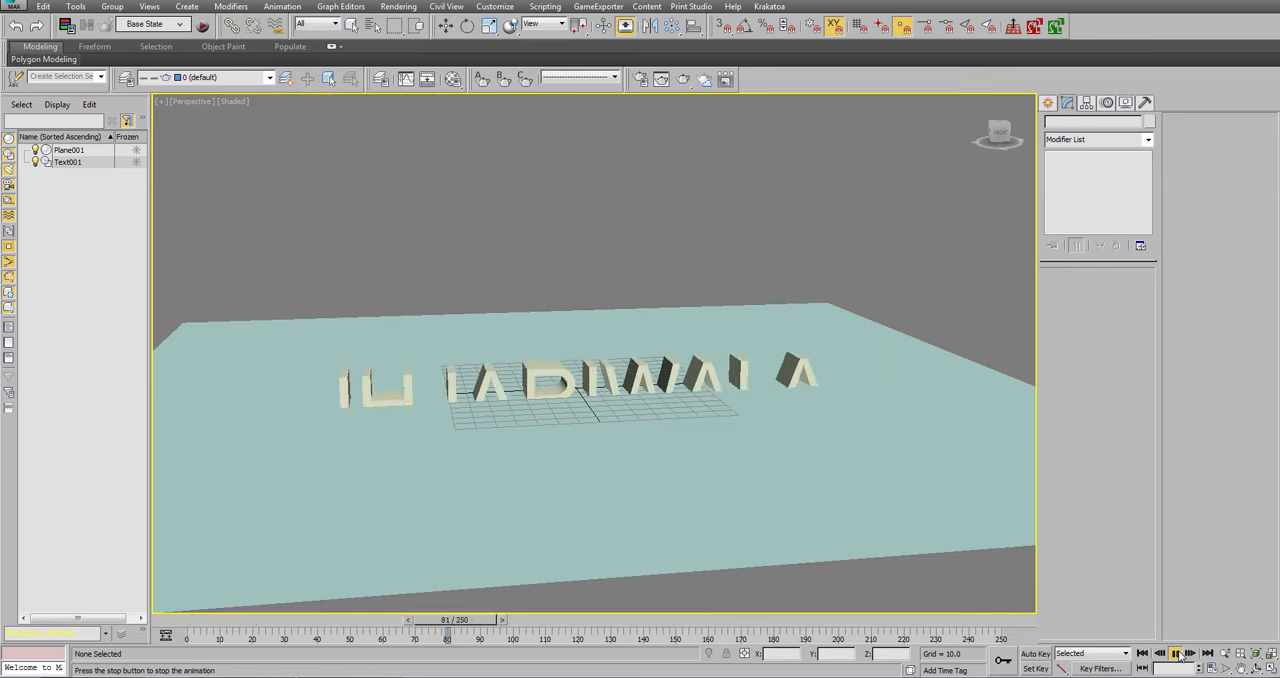
click(1175, 653)
Set the plane's object colour to medium blue, return to frame 0 and deselect the plane.
click(869, 509)
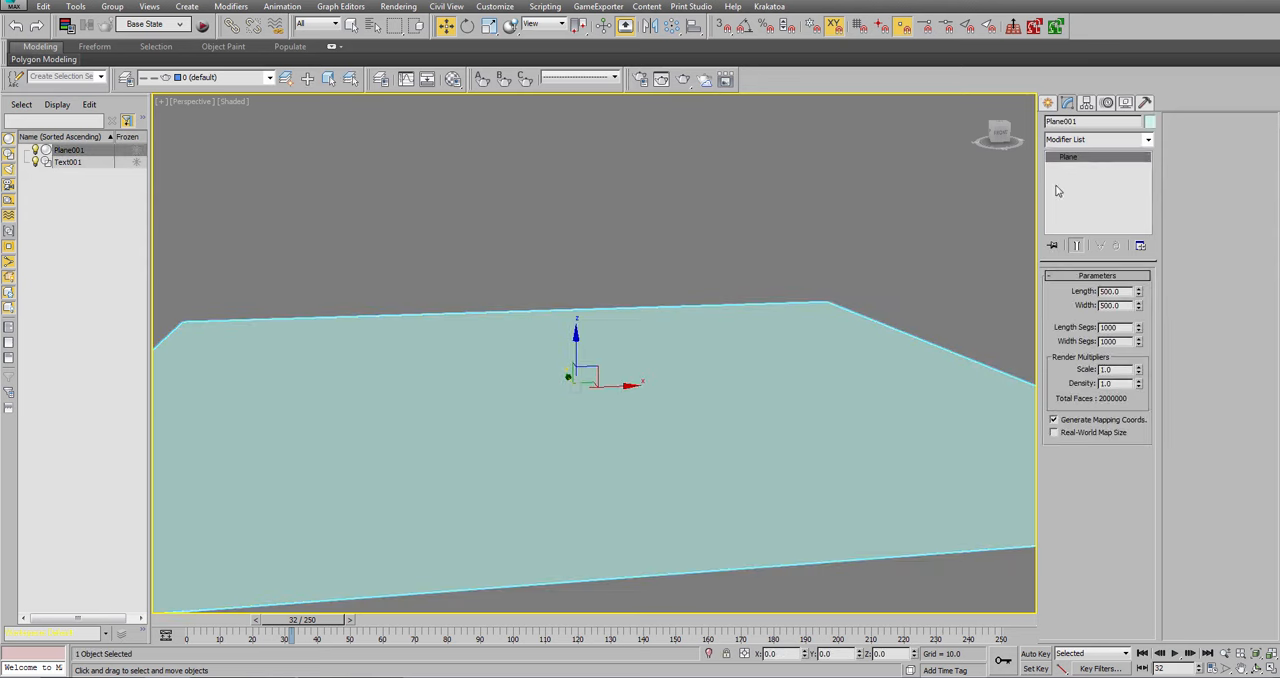
click(1149, 121)
click(684, 332)
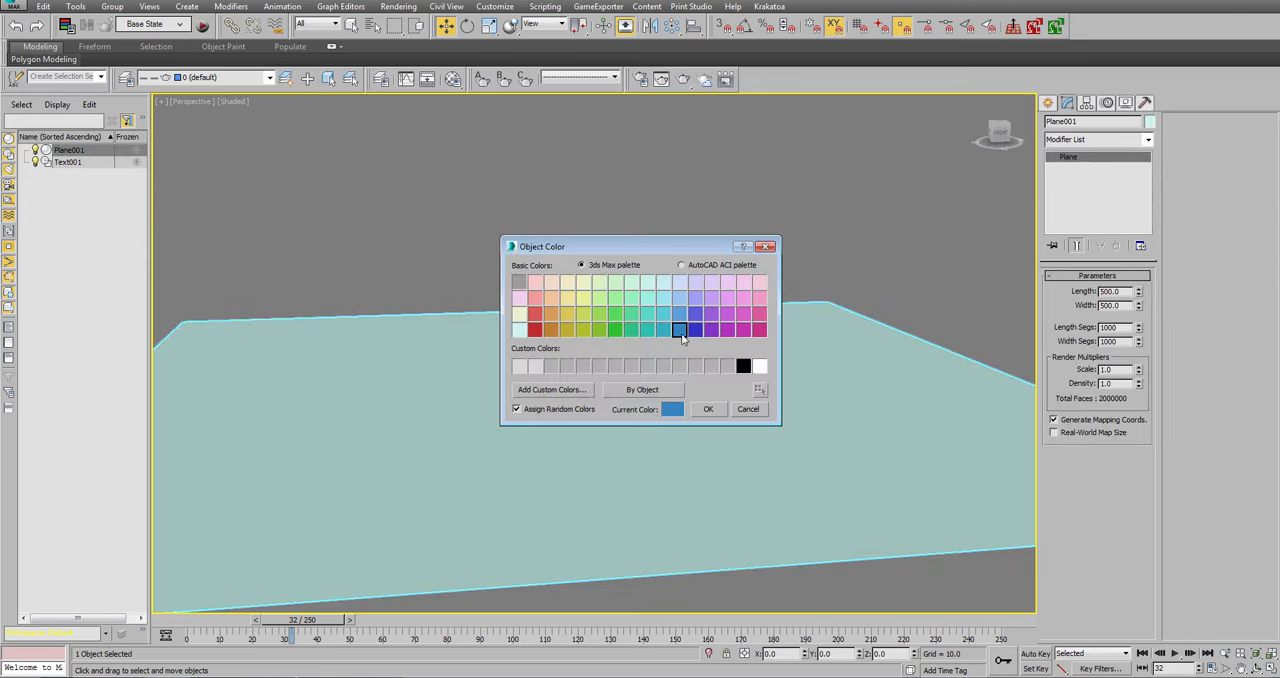
click(706, 409)
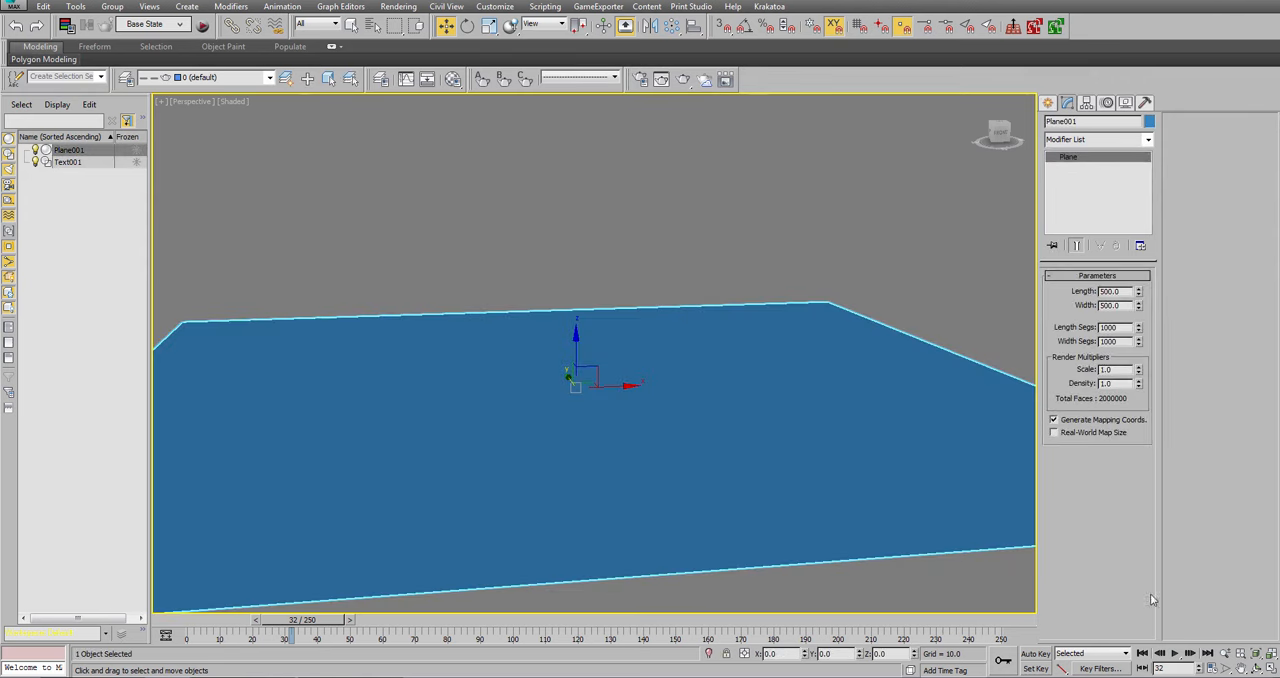
click(1142, 653)
click(915, 205)
Create a Thinking particle system and place its icon just behind the plane's far edge.
click(1049, 104)
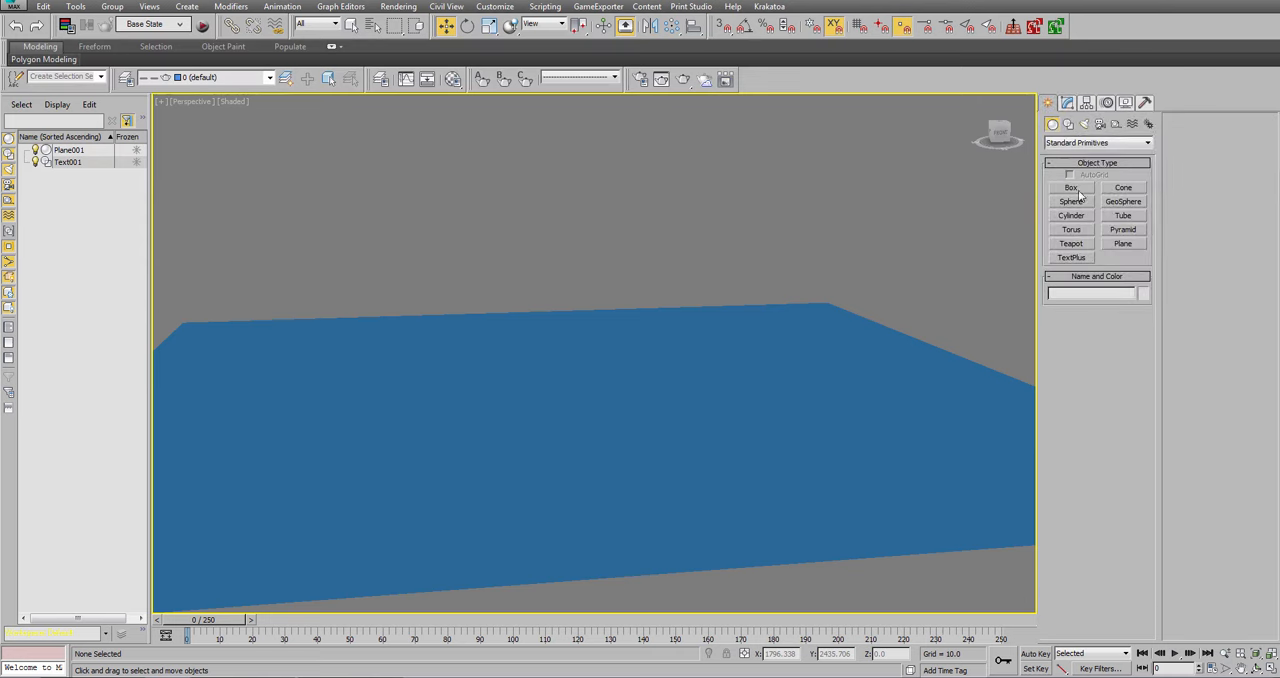
click(1100, 143)
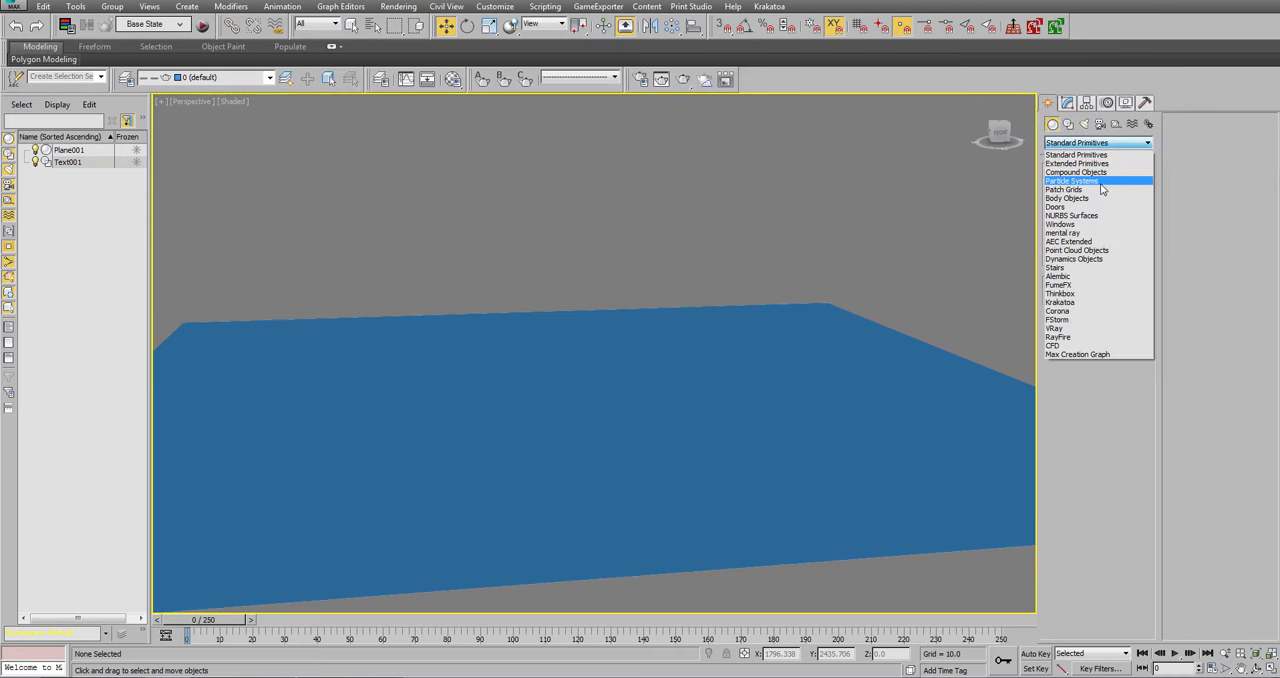
click(1100, 182)
click(1123, 230)
click(653, 294)
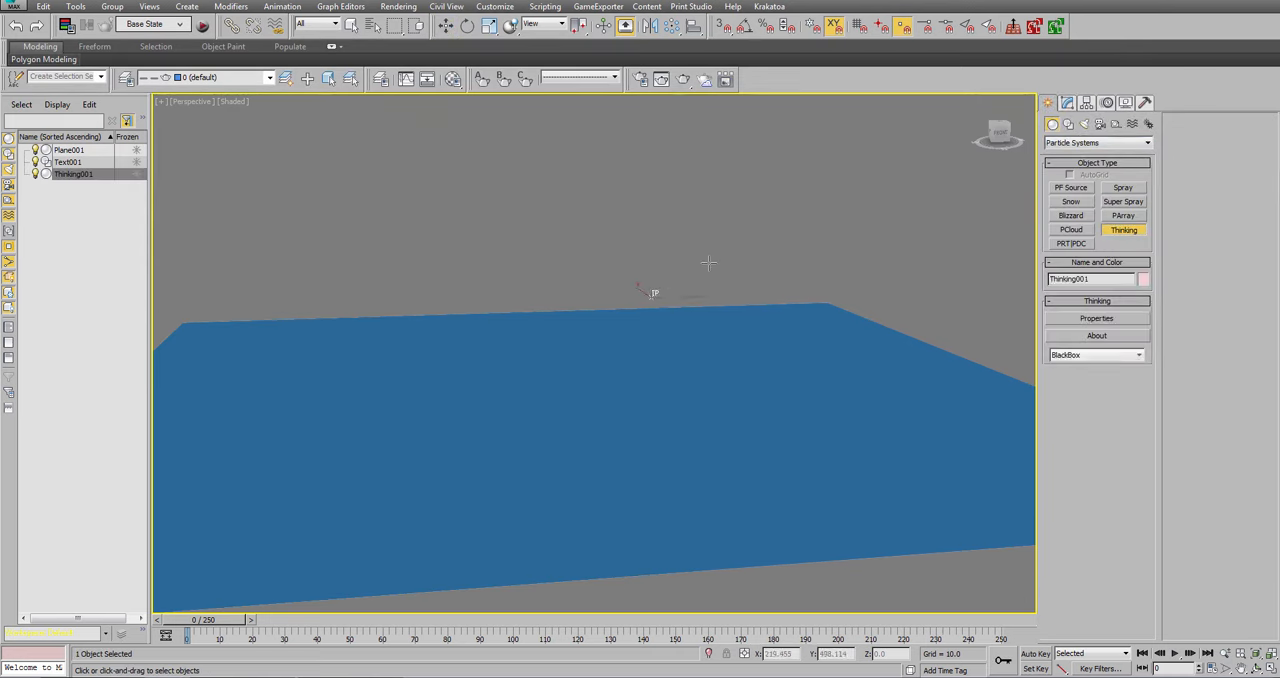
key(w)
Open the Thinking system's properties window and resize it to uncover part of the viewport.
click(1067, 103)
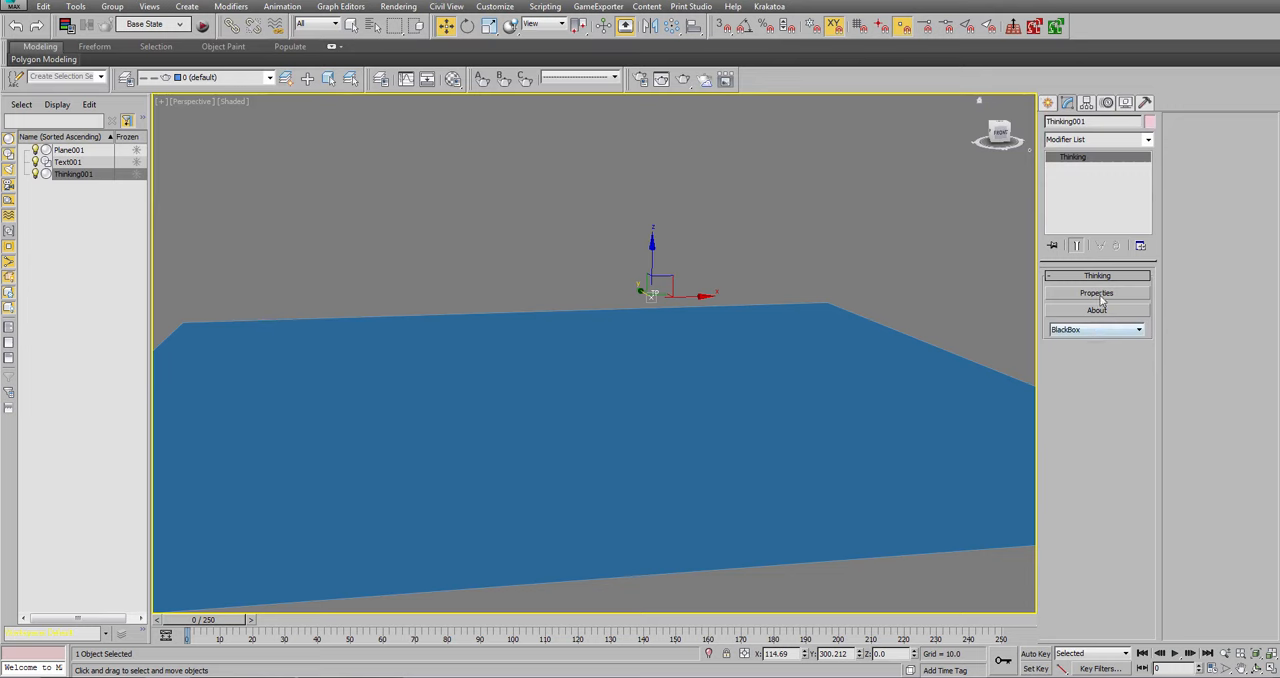
click(1101, 296)
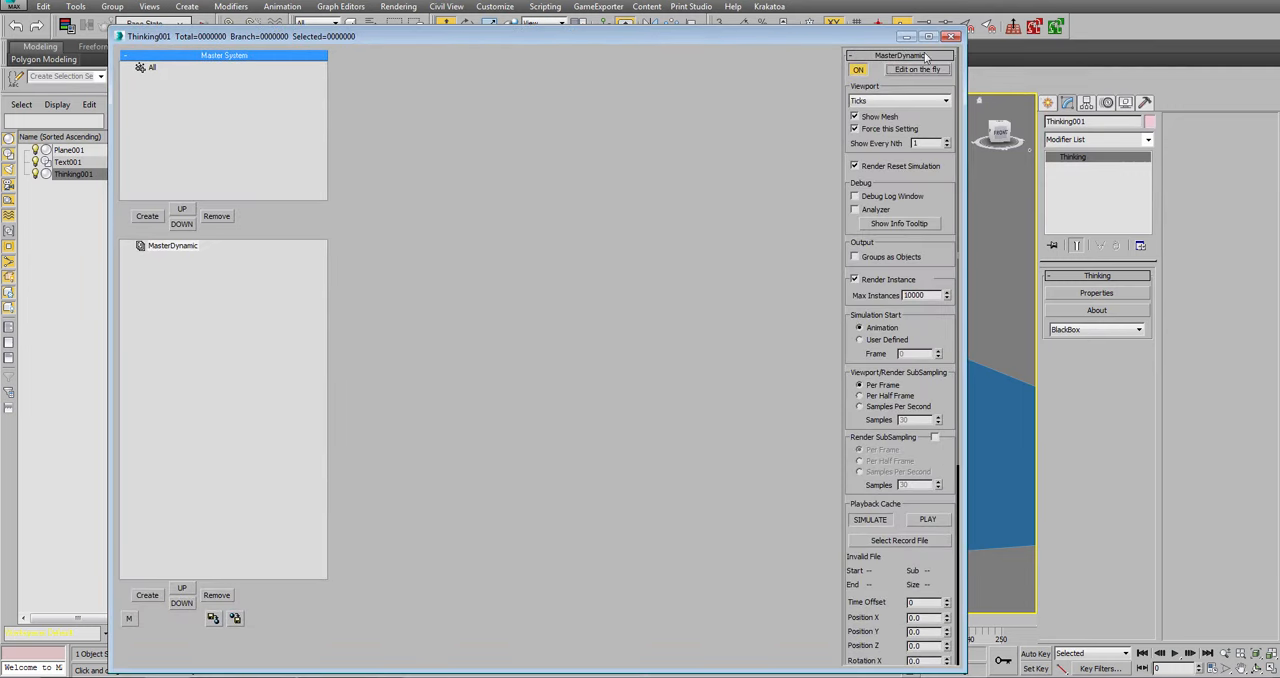
drag(962, 28, 889, 136)
drag(776, 146, 780, 28)
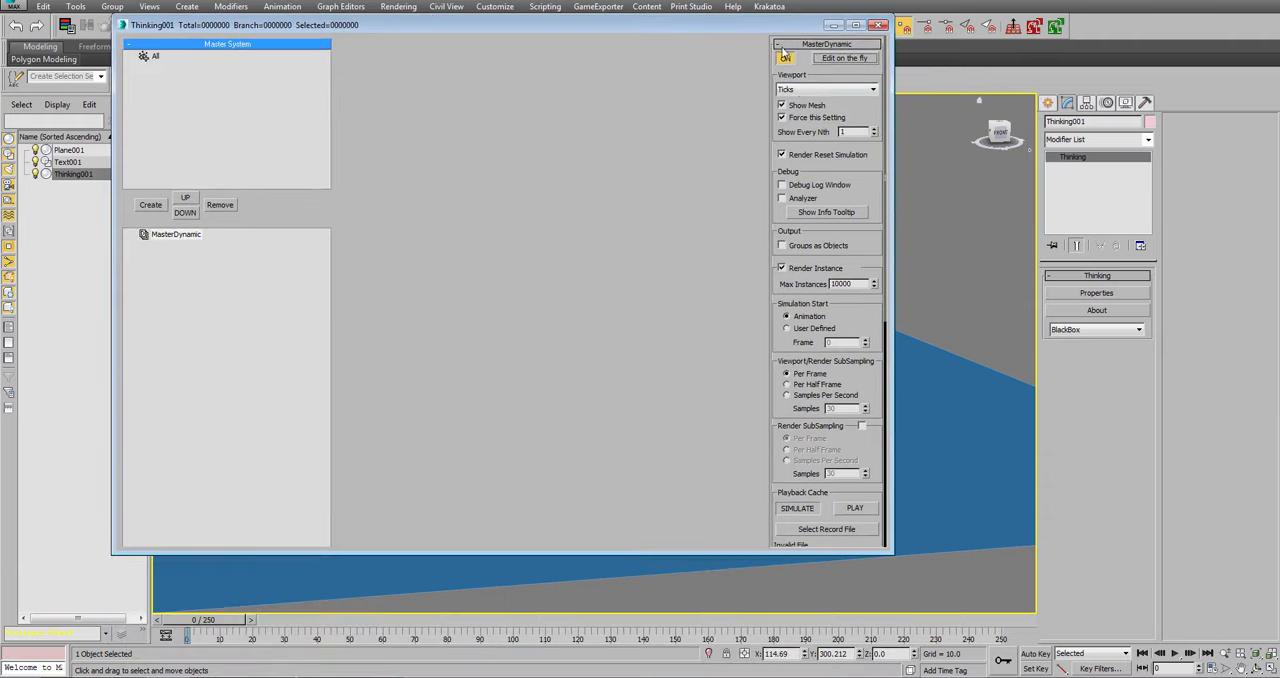
Set MasterDynamic's viewport display to Dots and its viewport/render subsampling to Samples Per Second with 75 samples.
click(795, 89)
click(792, 118)
click(806, 397)
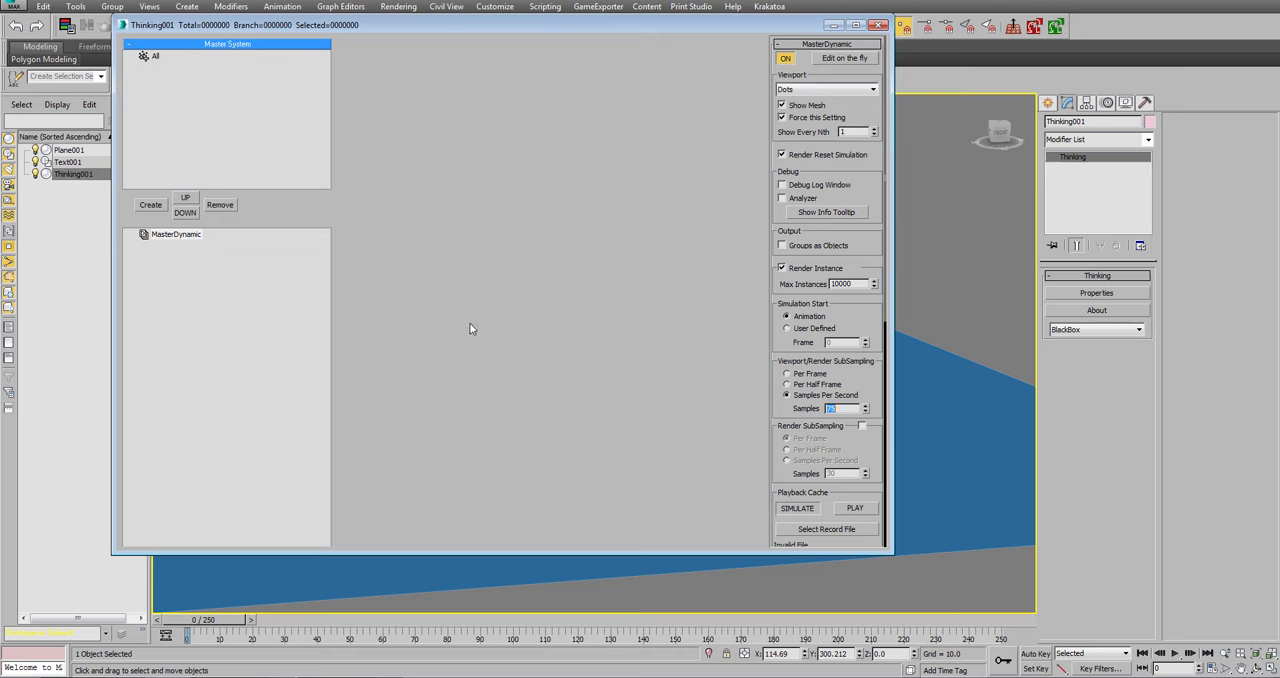
Create a particle group under All and name it Text_Rising.
click(154, 56)
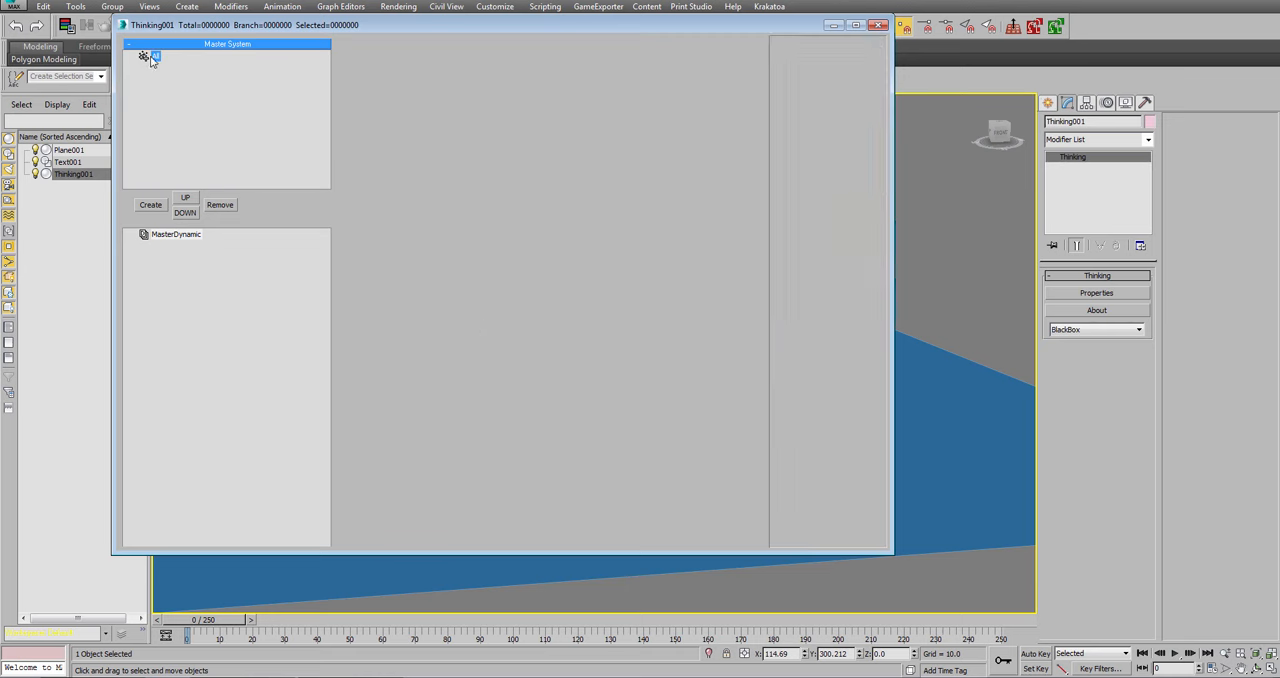
click(150, 205)
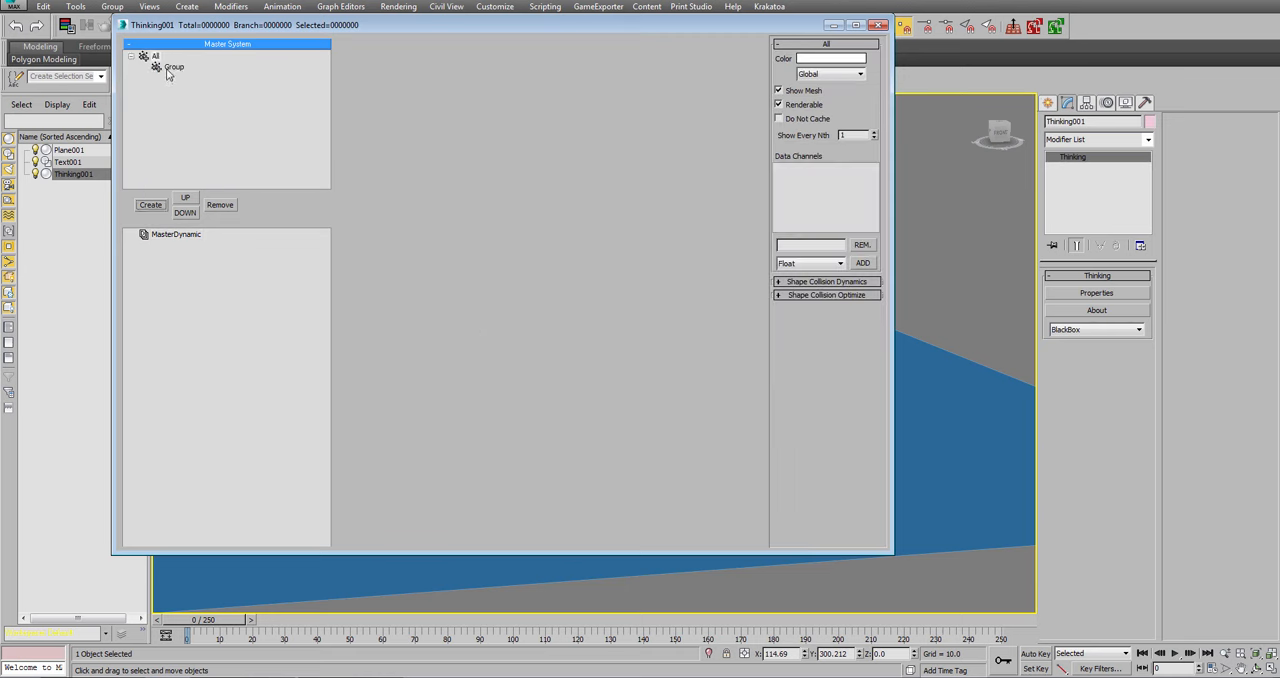
click(175, 67)
click(176, 68)
text(Text_Raising)
key(Return)
Create a subgroup under Text_Rising and name it Ocean.
click(150, 205)
click(184, 79)
click(188, 79)
text(Ocean)
key(Return)
Add two more subgroups under Text_Rising and rename the first of them Text.
click(180, 67)
click(148, 205)
click(148, 205)
click(190, 89)
click(188, 90)
text(Text)
key(Return)
Rename the remaining unnamed subgroup under Text_Rising to Particles.
click(184, 100)
click(185, 101)
text(Particles)
key(Return)
Add subgroups under Particles and remove the extra one to keep two.
click(150, 205)
click(150, 205)
click(150, 205)
click(221, 203)
Rename the two subgroups under Particles to Splash and Foam.
click(201, 102)
click(202, 109)
text(Splash)
key(Return)
double_click(199, 121)
text(Foam)
key(Return)
Set the Splash group's colour to bright green with hue 83, saturation 255 and value 232.
click(206, 111)
click(852, 60)
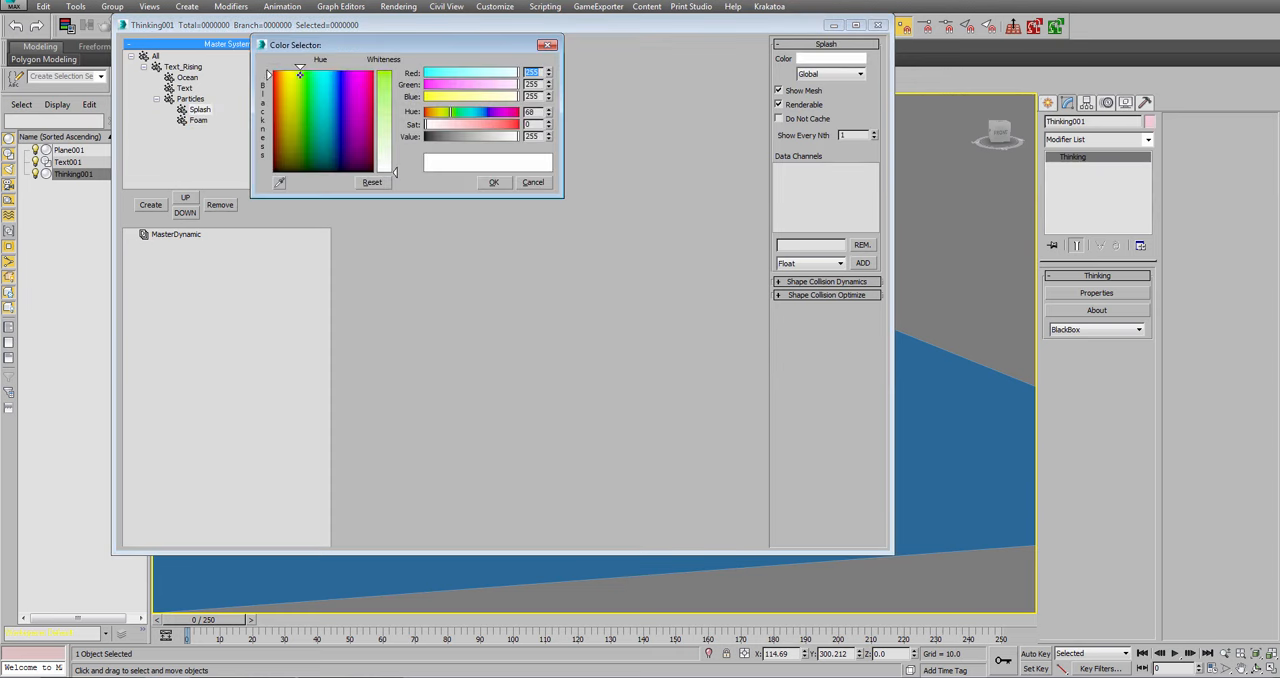
click(389, 73)
click(306, 80)
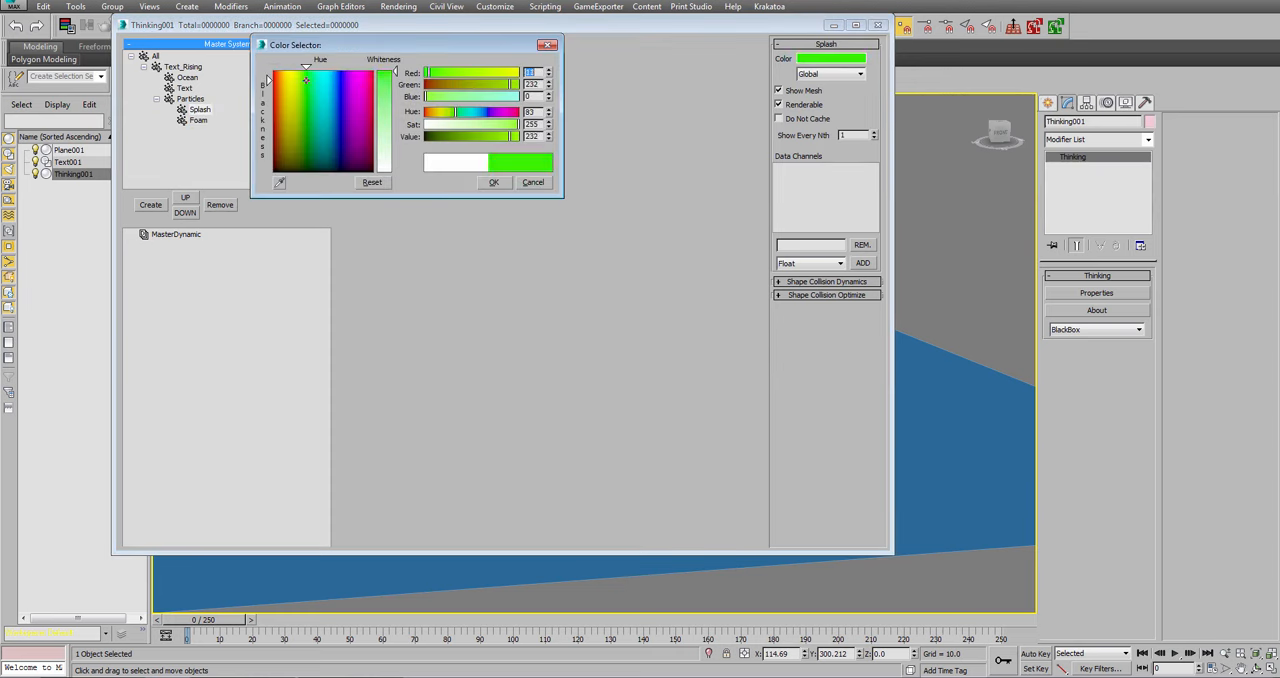
click(493, 182)
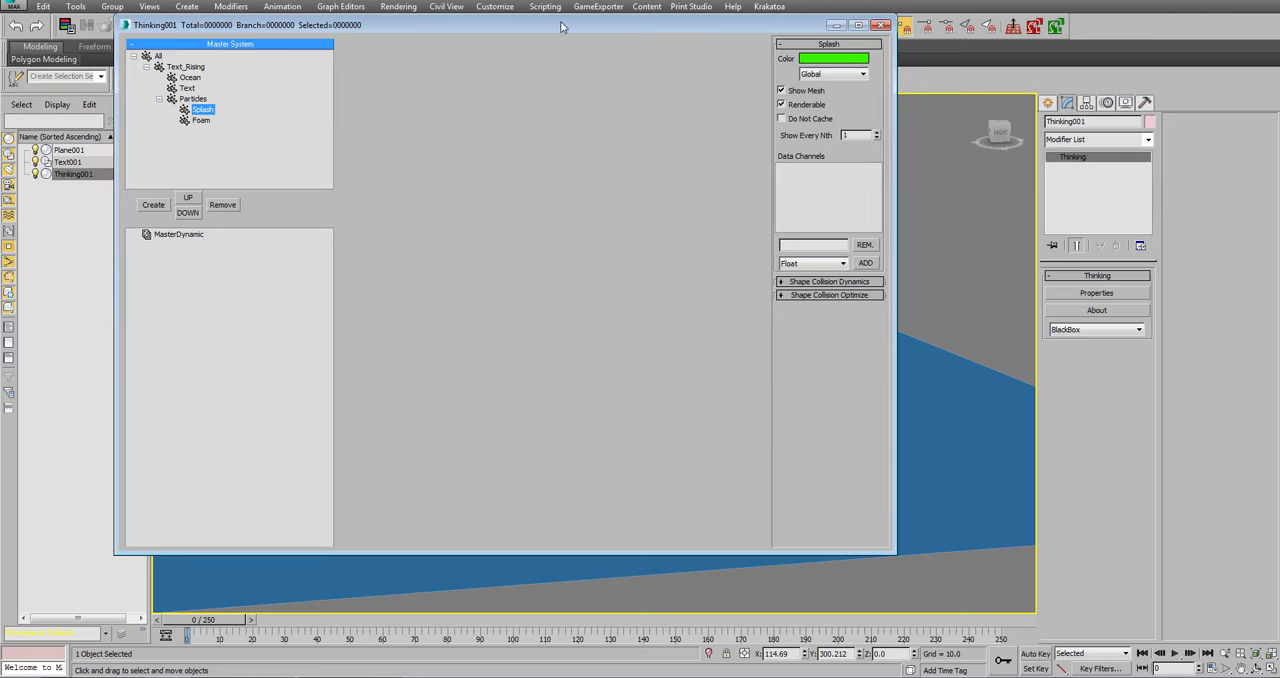
Reposition the Thinking properties window and lower its upper edge to uncover the main toolbar.
drag(565, 27, 708, 14)
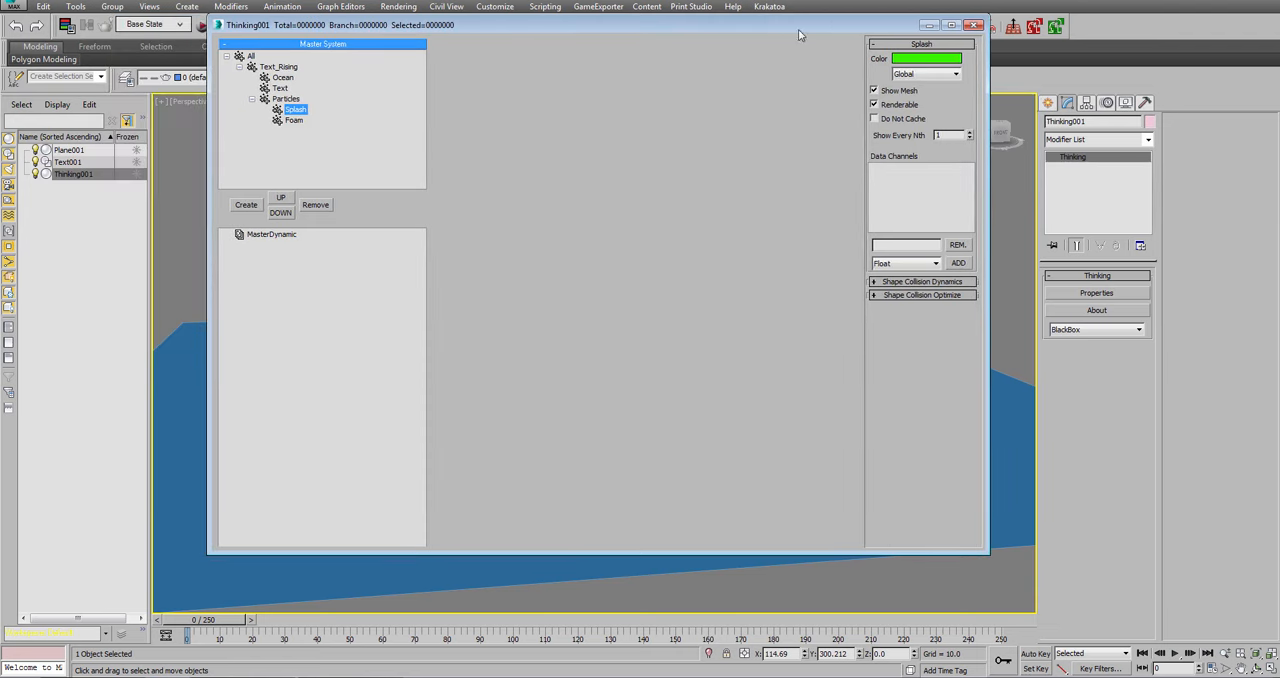
click(873, 70)
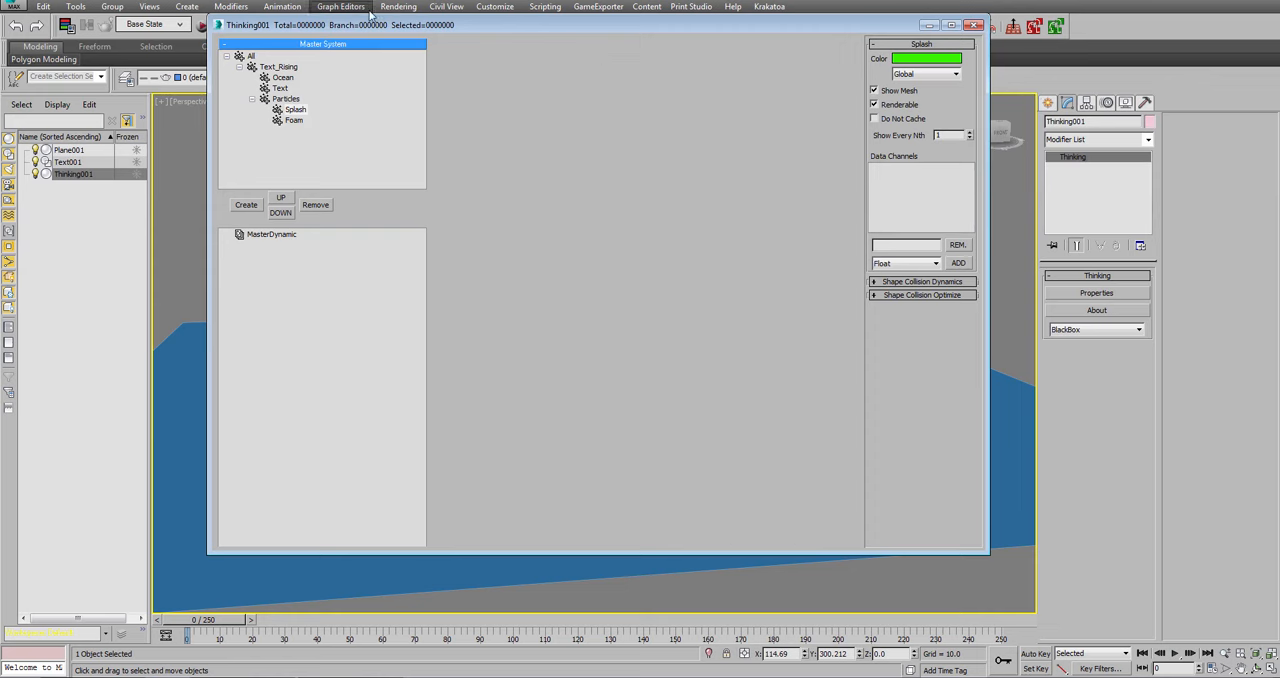
click(375, 70)
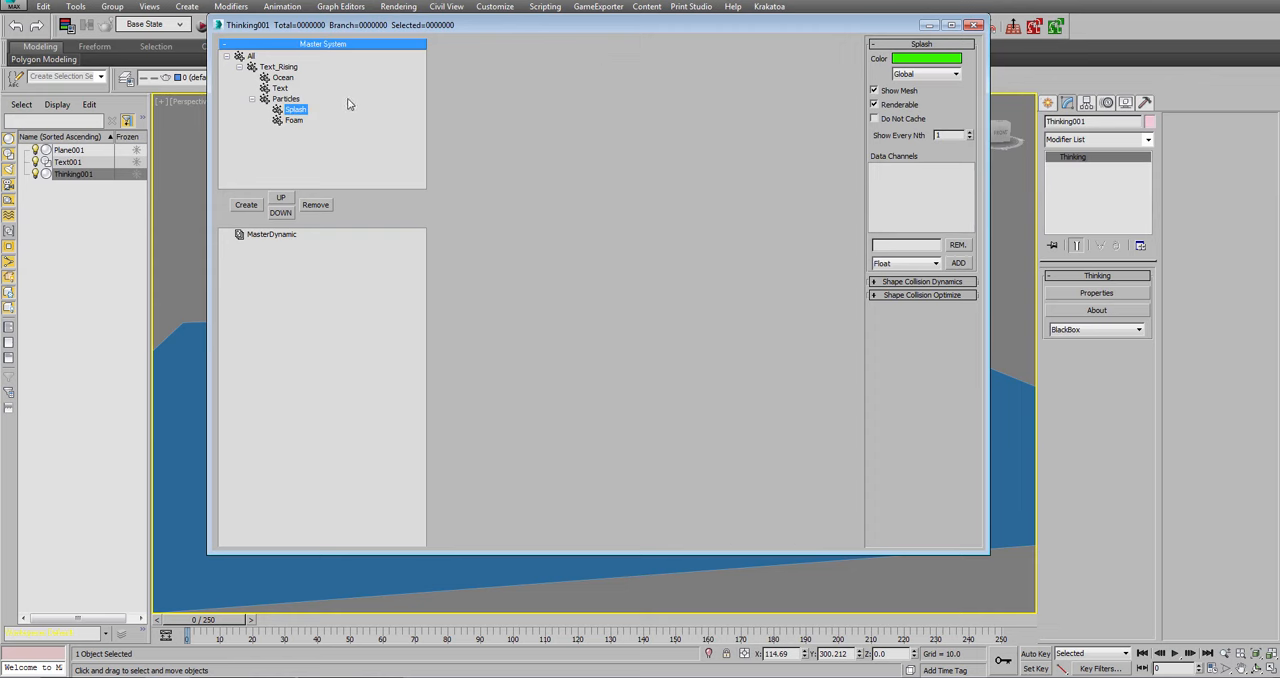
double_click(828, 24)
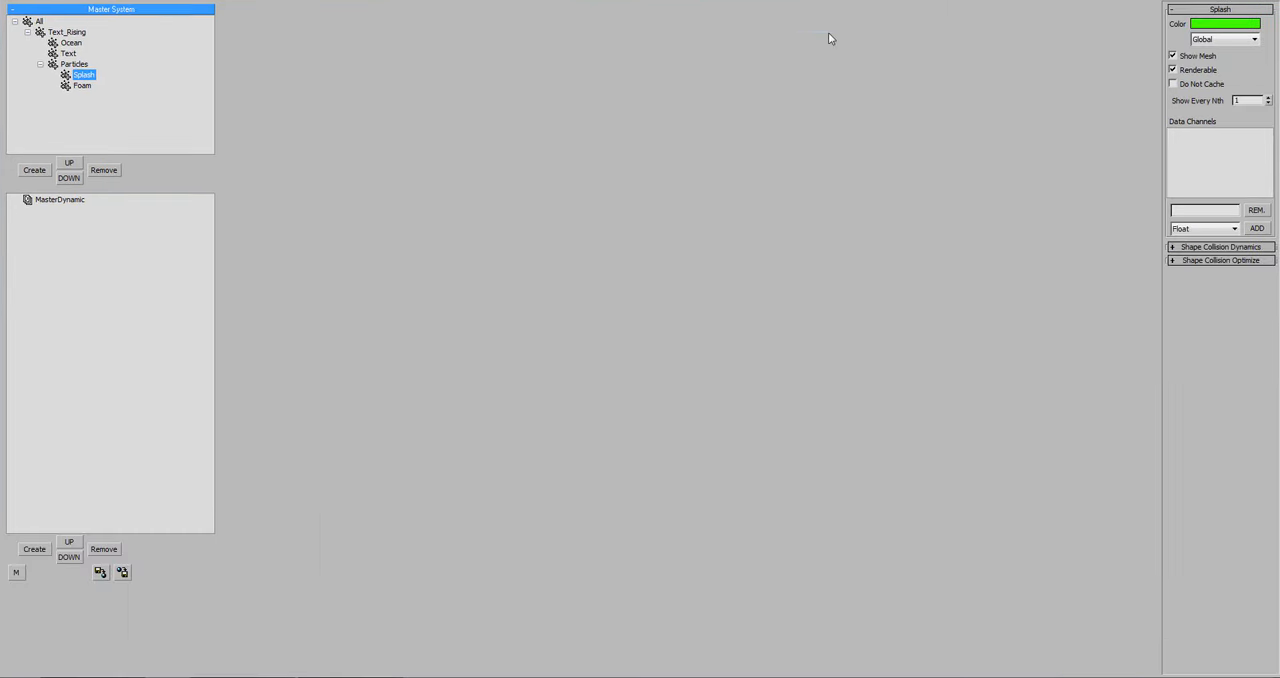
double_click(831, 3)
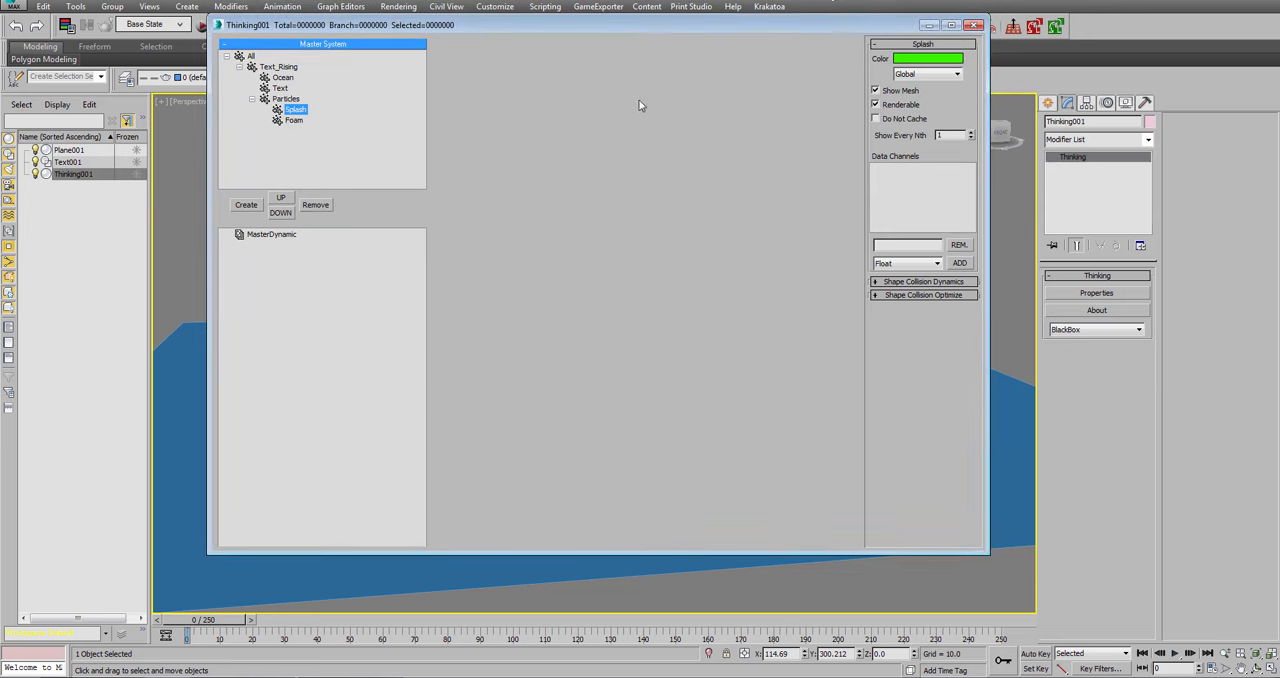
drag(767, 18, 768, 21)
drag(772, 20, 771, 74)
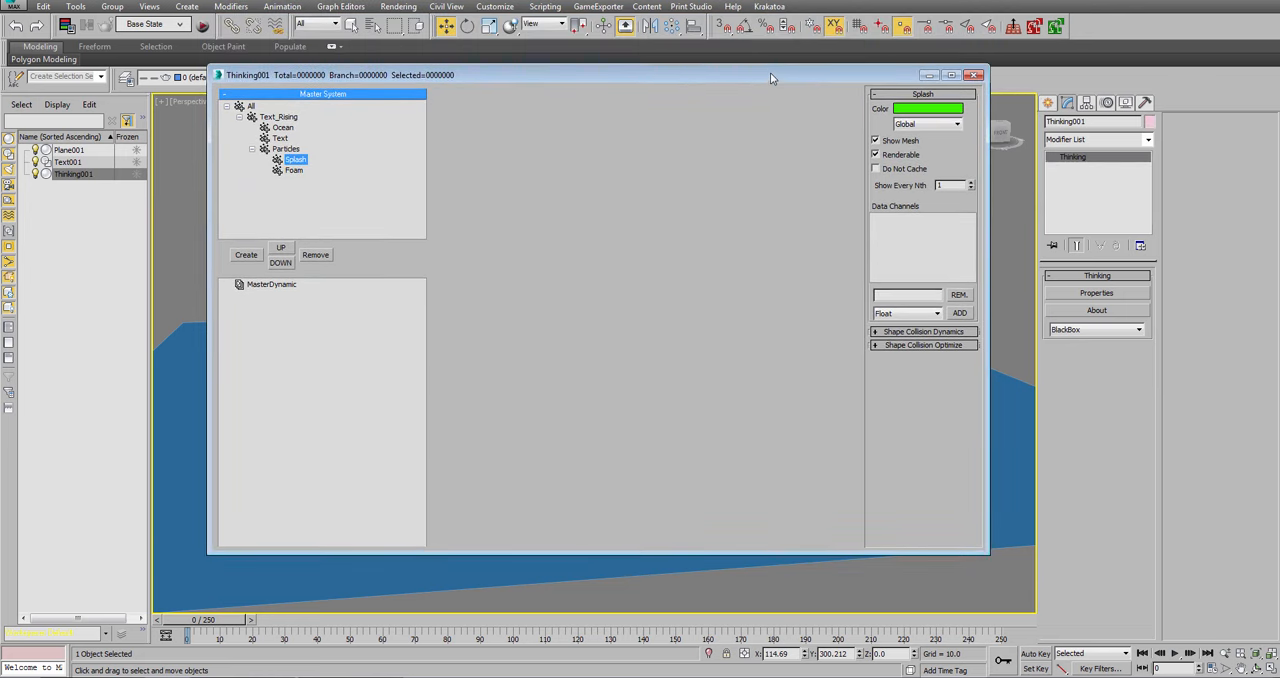
drag(596, 80, 593, 80)
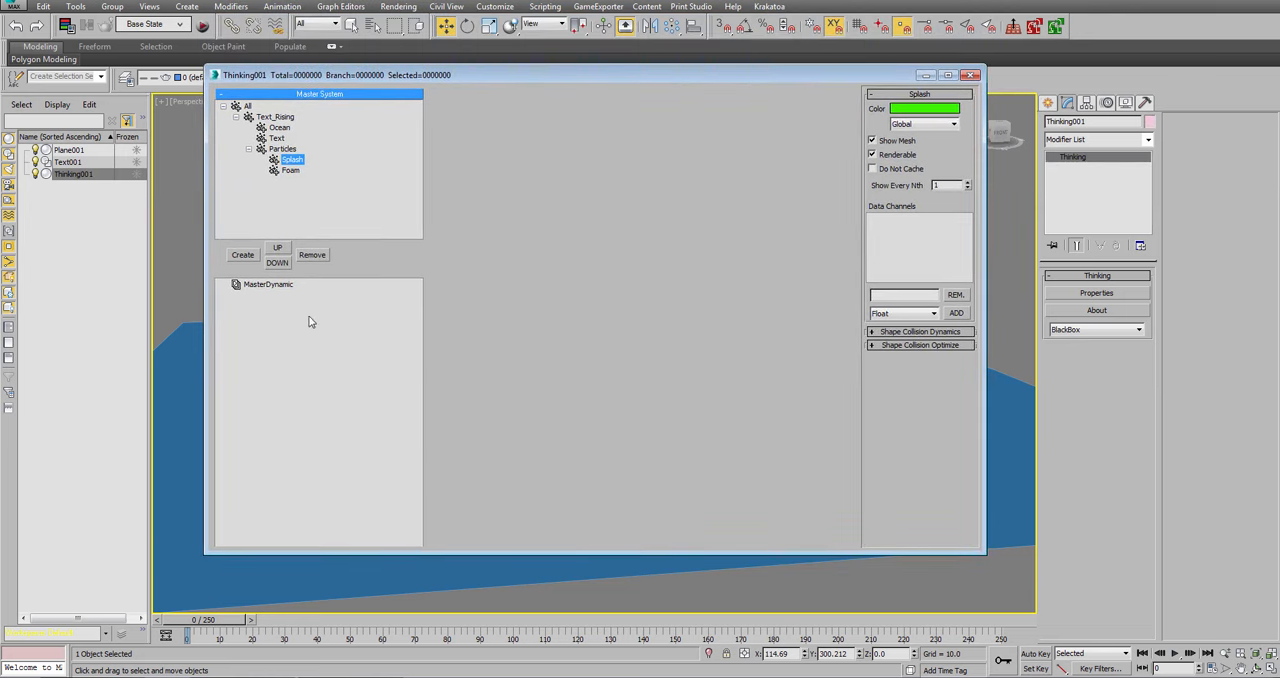
Display the MasterDynamic settings and stretch the Thinking properties window to full screen height.
click(278, 287)
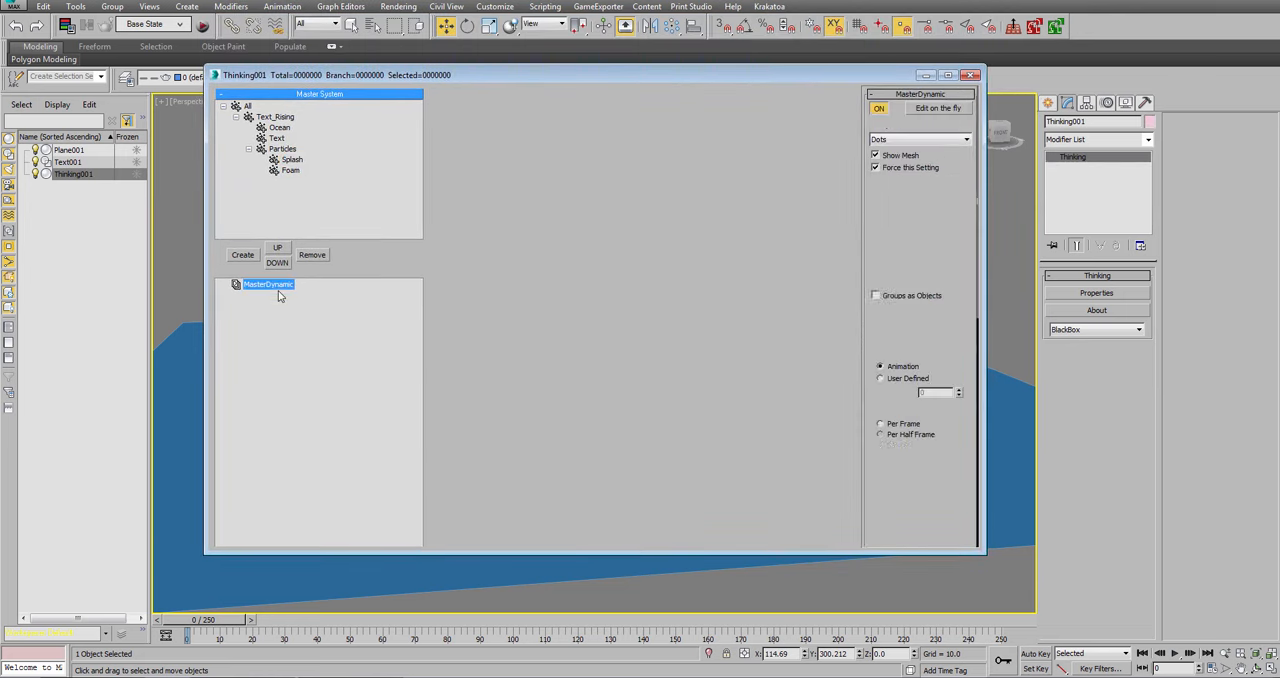
click(295, 615)
drag(318, 552, 328, 598)
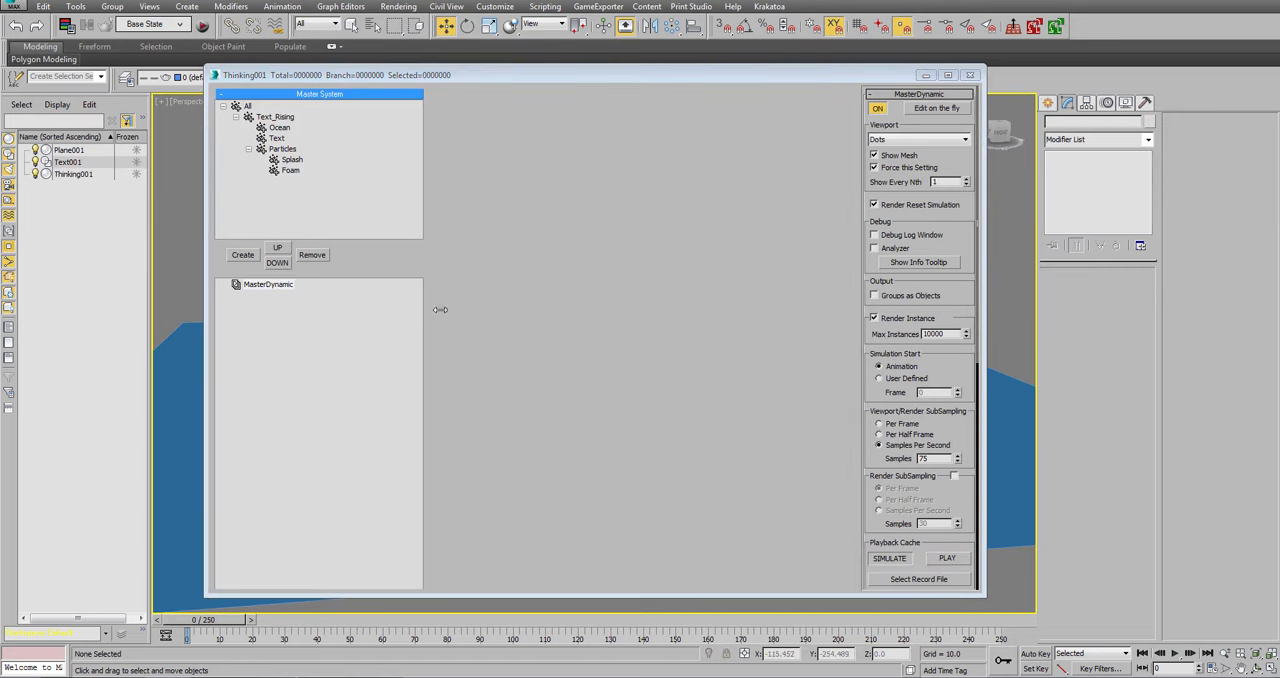
double_click(605, 597)
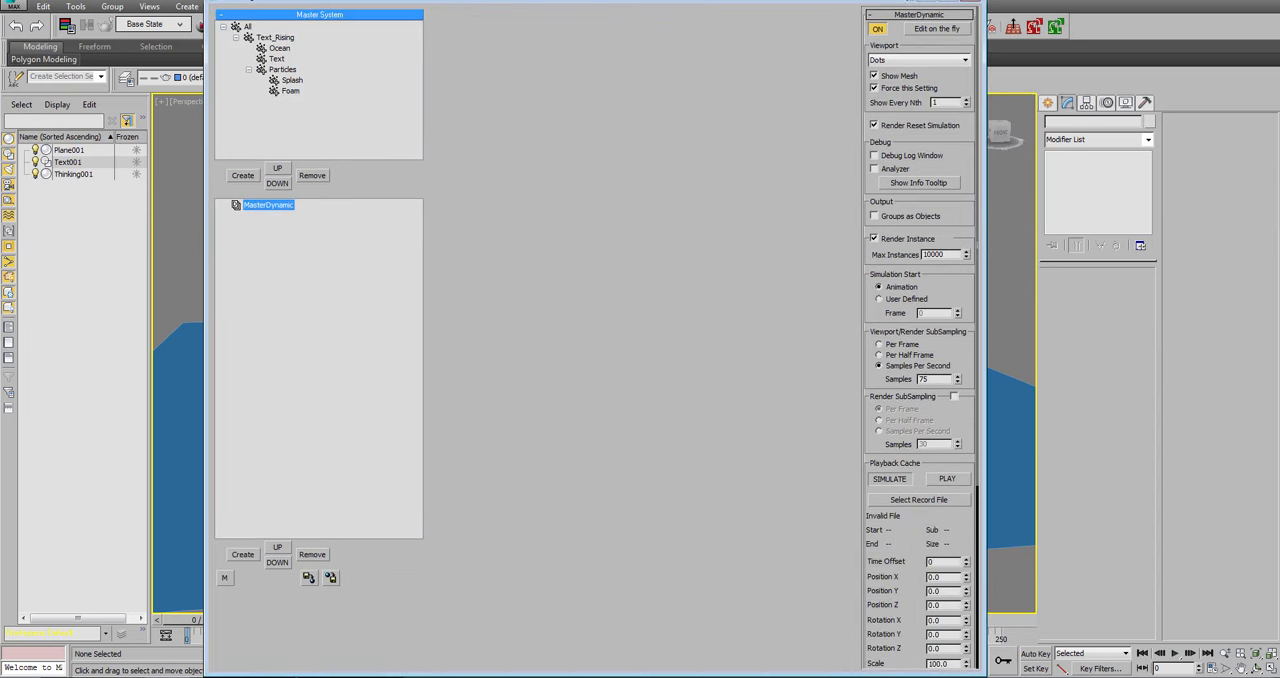
click(1008, 453)
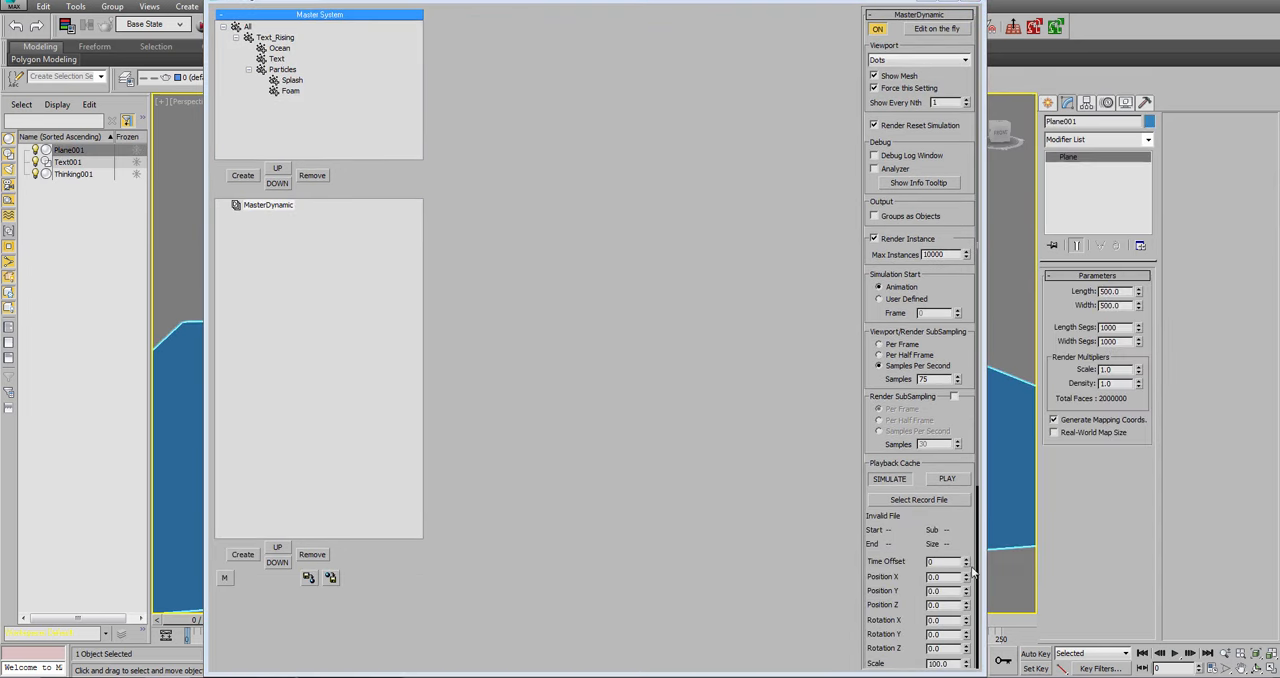
click(921, 6)
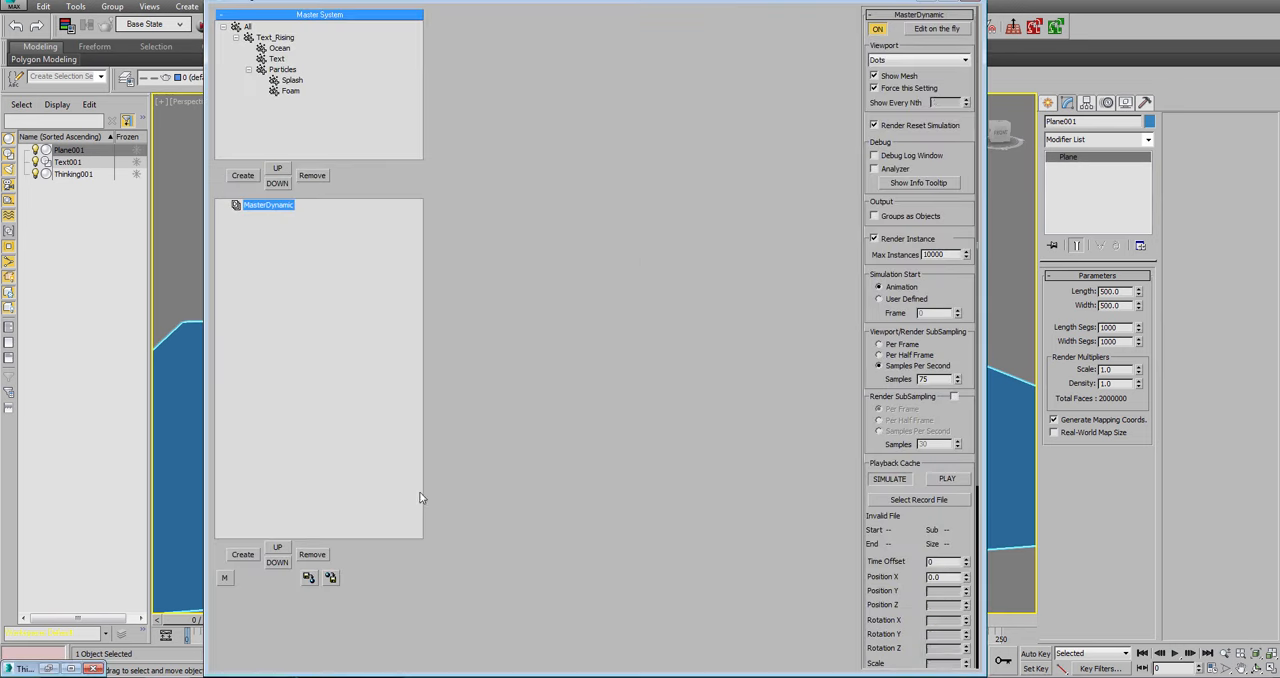
click(48, 668)
Create a dynamic set under MasterDynamic and name it Text_Rising.
click(238, 555)
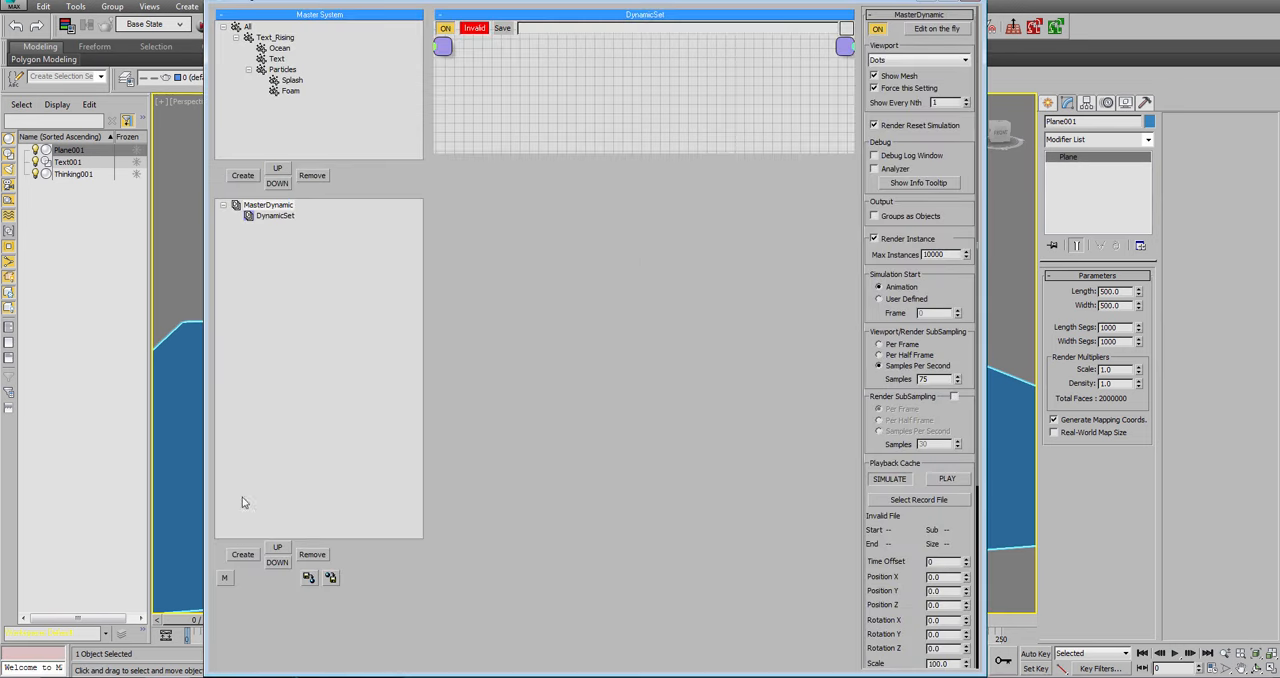
click(275, 216)
click(271, 217)
text(Te)
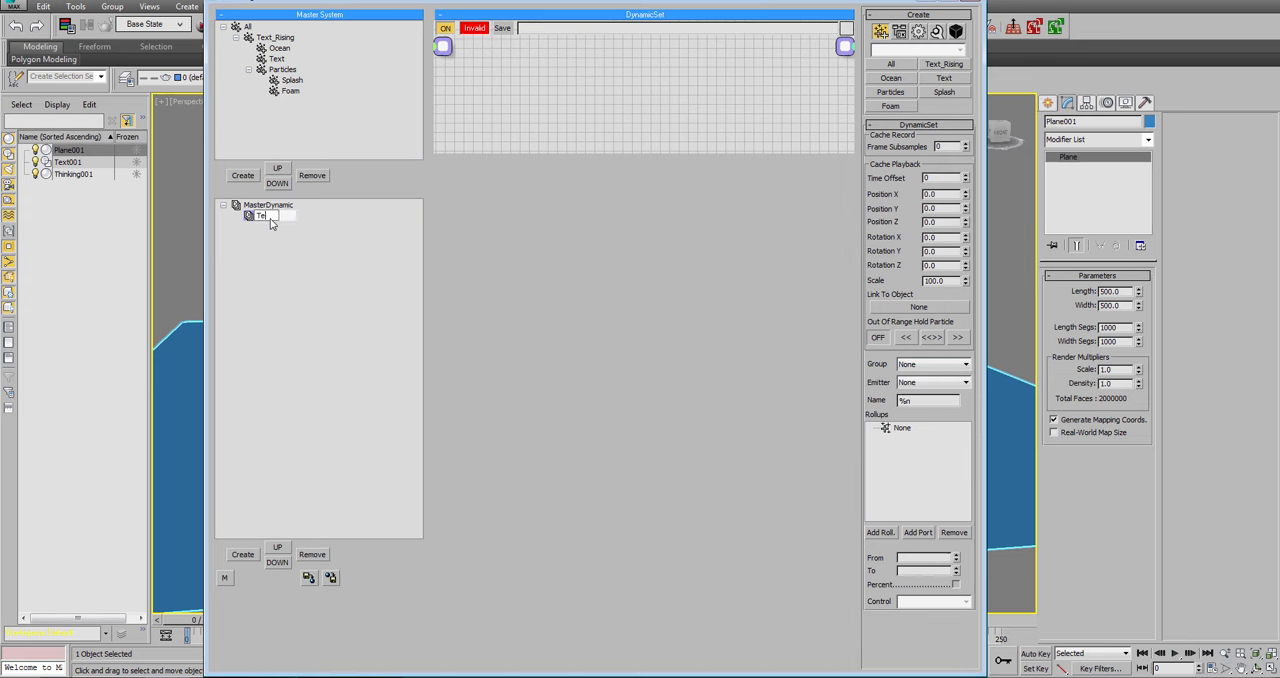
text(xt_Rising)
key(Return)
Create a dynamic set inside Text_Rising and name it O2P.
click(254, 559)
click(288, 227)
click(287, 228)
text(O2p)
key(BackSpace)
text(P)
key(Return)
Create a second dynamic set inside Text_Rising and name it Force.
click(243, 554)
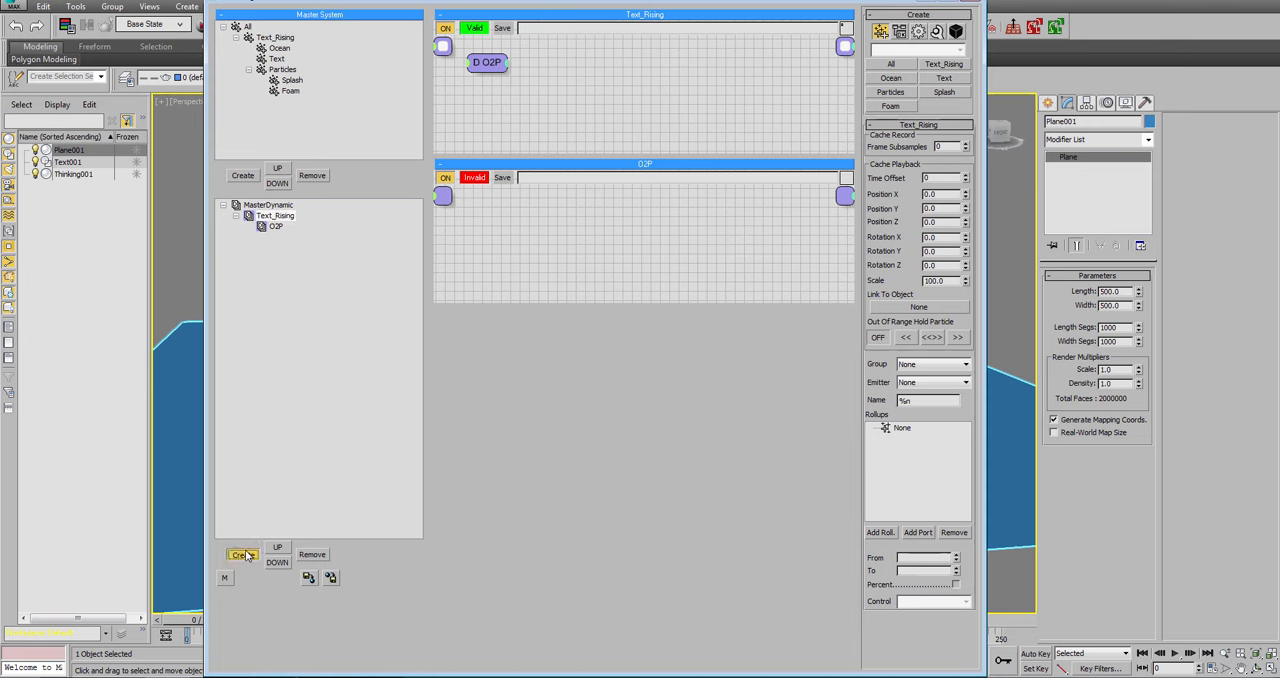
click(288, 237)
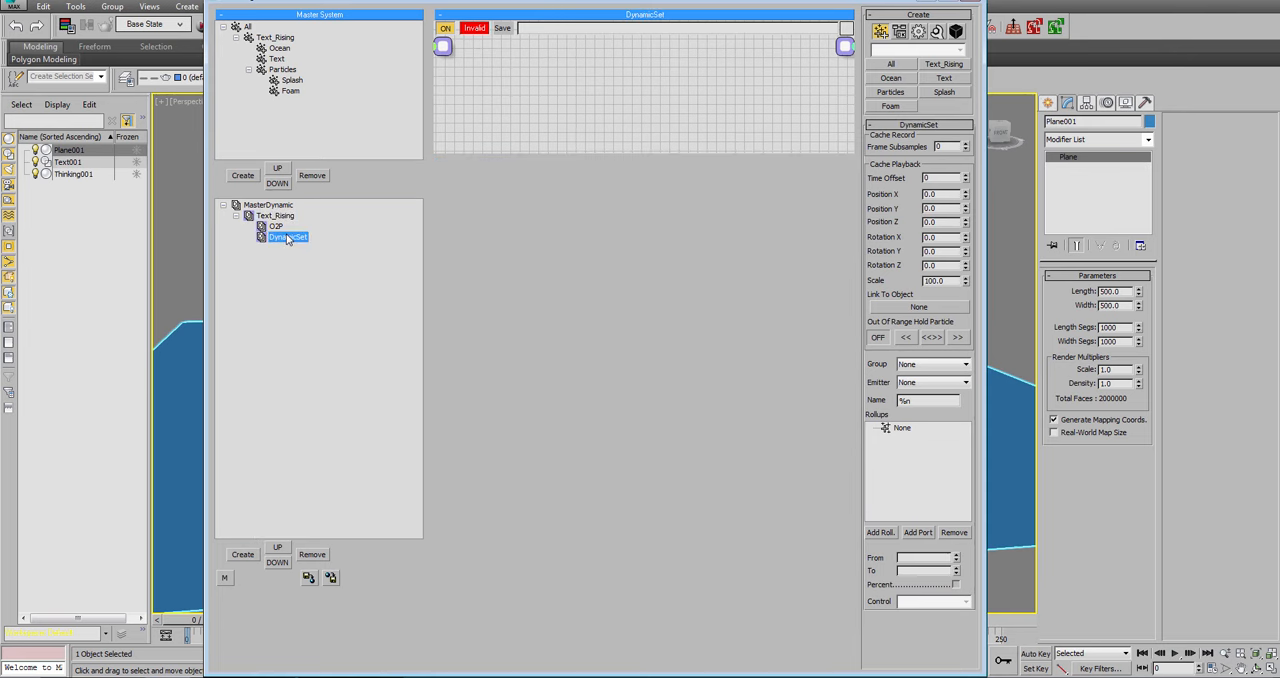
click(288, 237)
text(Force)
key(Return)
Create a third dynamic set inside Text_Rising and name it Solver.
click(285, 217)
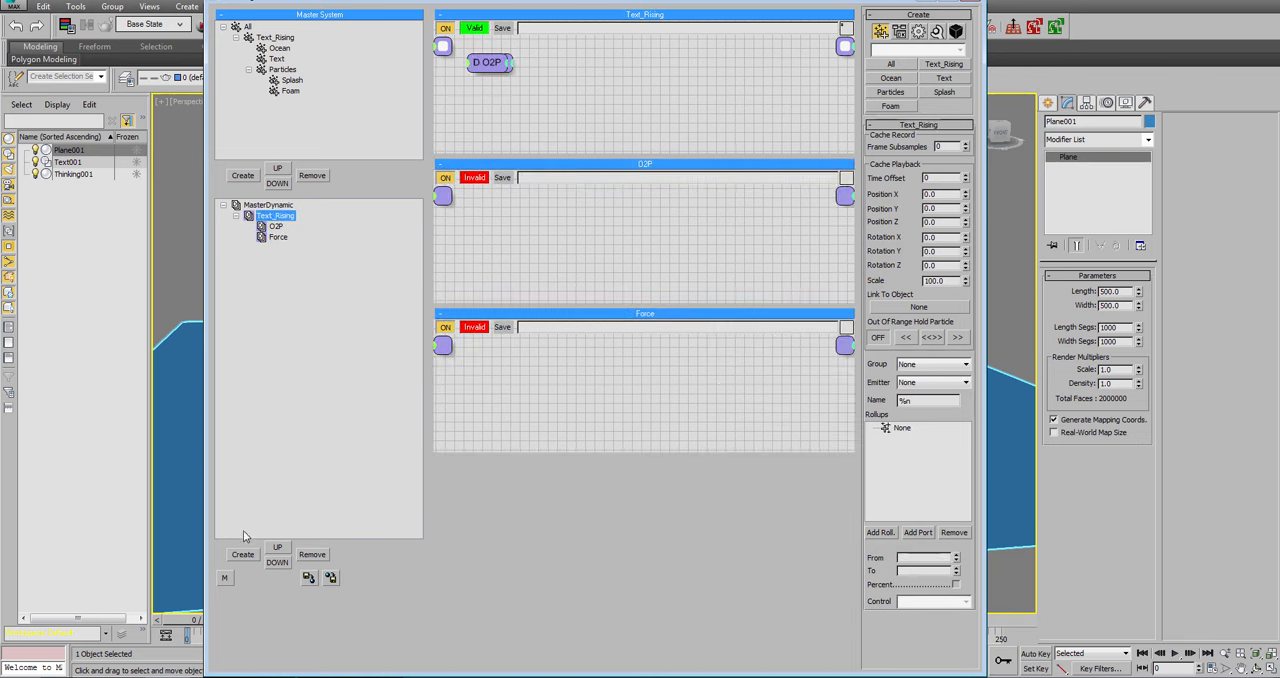
click(243, 554)
click(294, 247)
click(297, 248)
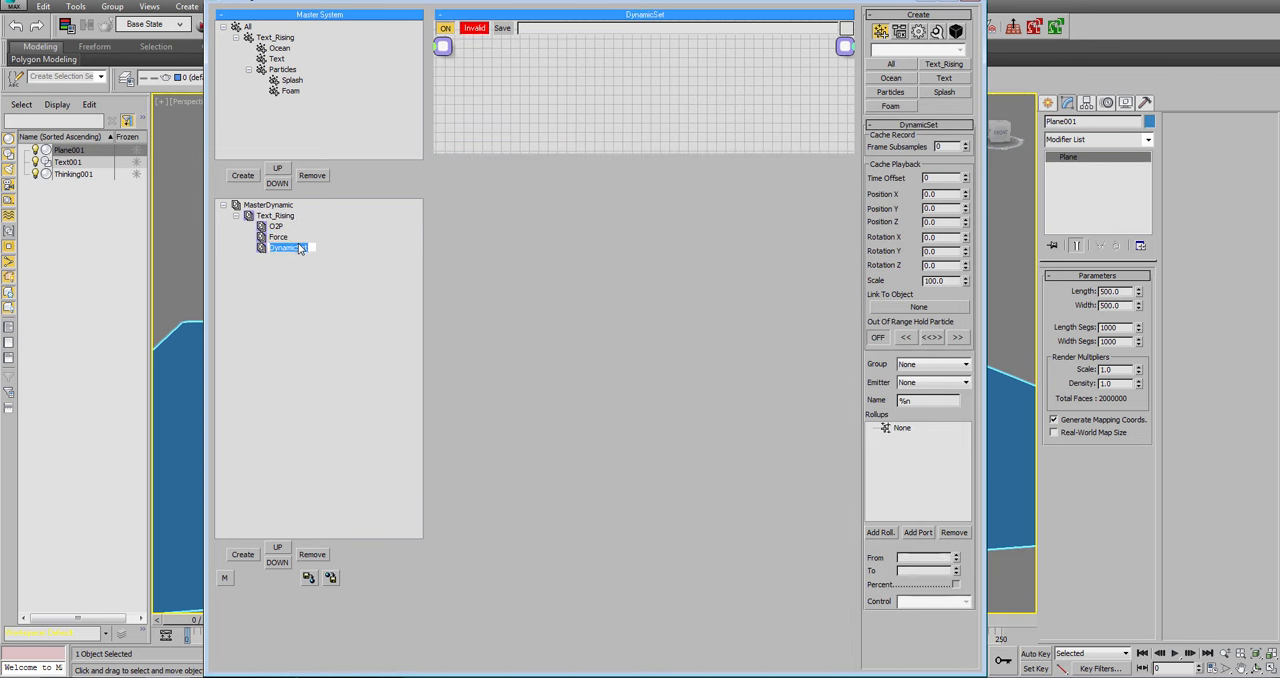
text(Solver)
key(Return)
Enlarge the O2P set's node area and add an ObjToParticle operator to it.
drag(490, 152, 496, 368)
click(275, 226)
drag(514, 147, 551, 405)
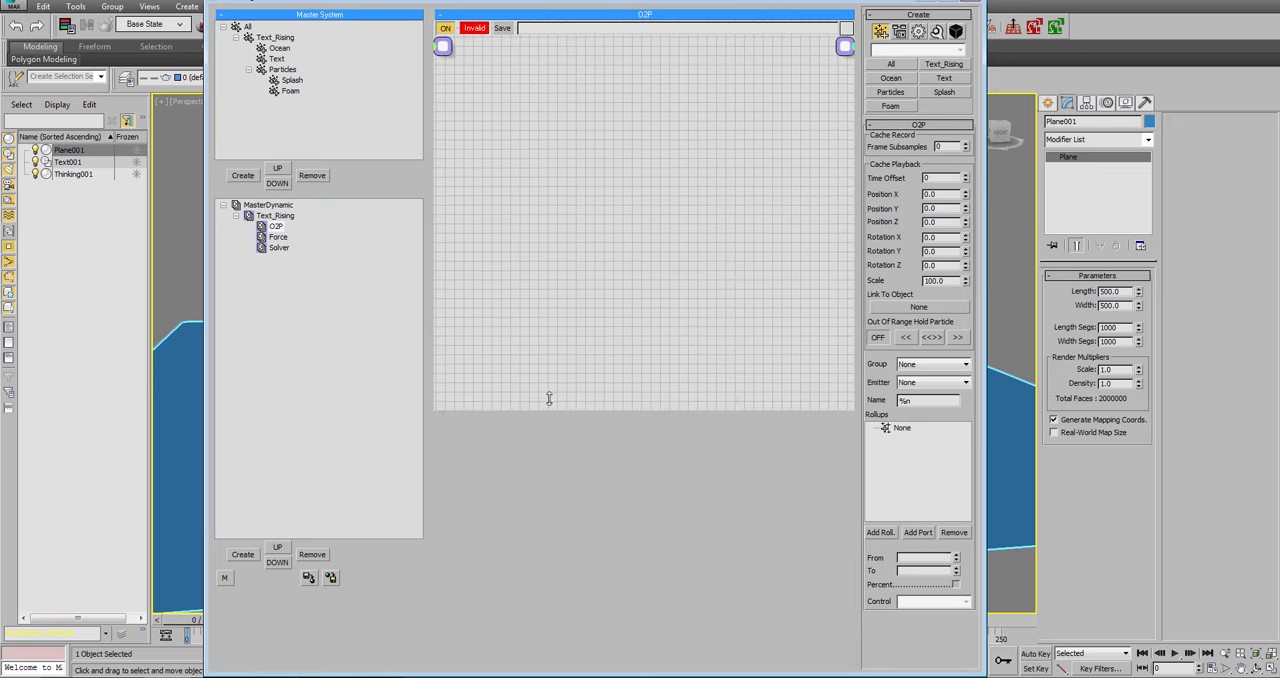
right_click(500, 121)
mouse_move(529, 157)
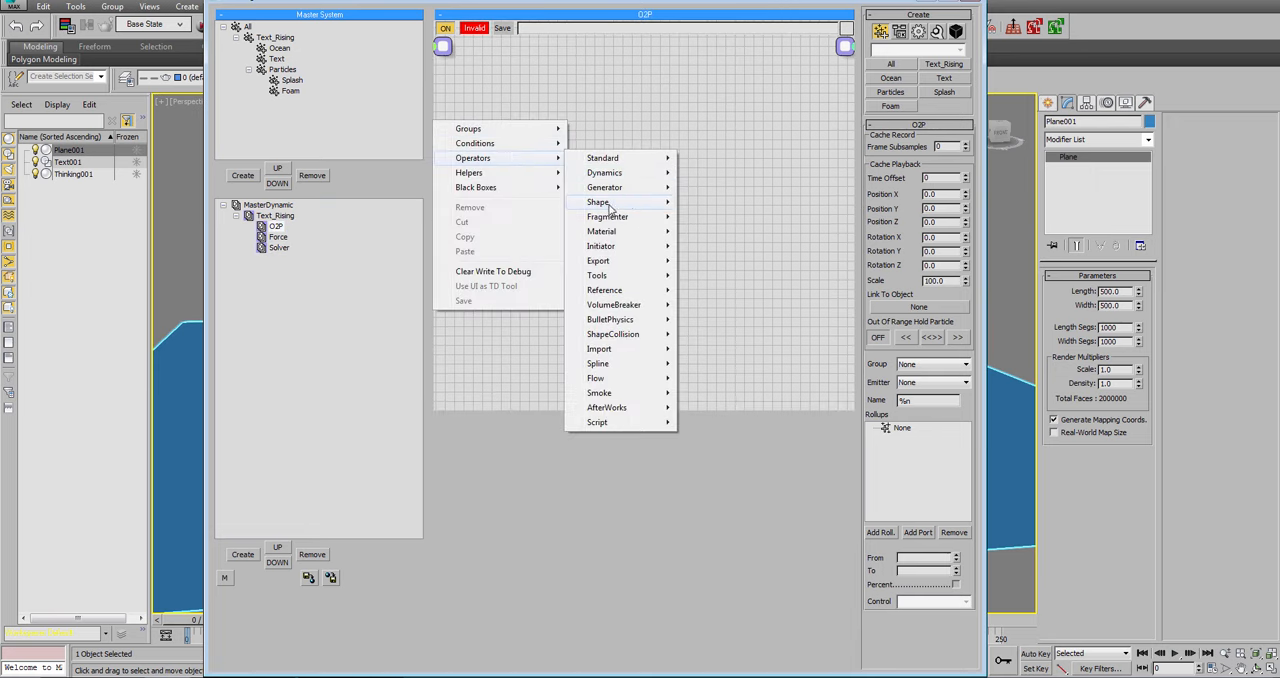
mouse_move(615, 187)
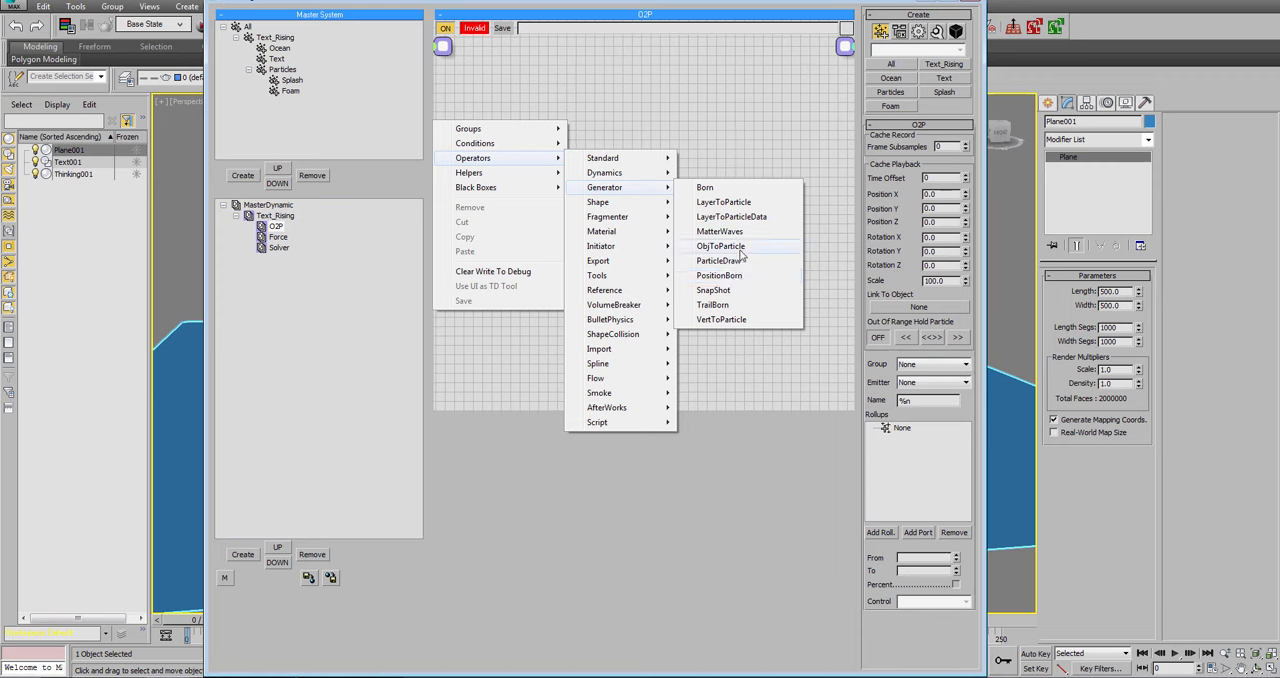
click(710, 246)
click(507, 137)
Add a Mass operator to O2P, connect ObjToParticle's Born Particle output to its Particle input, and open its mass value.
right_click(507, 137)
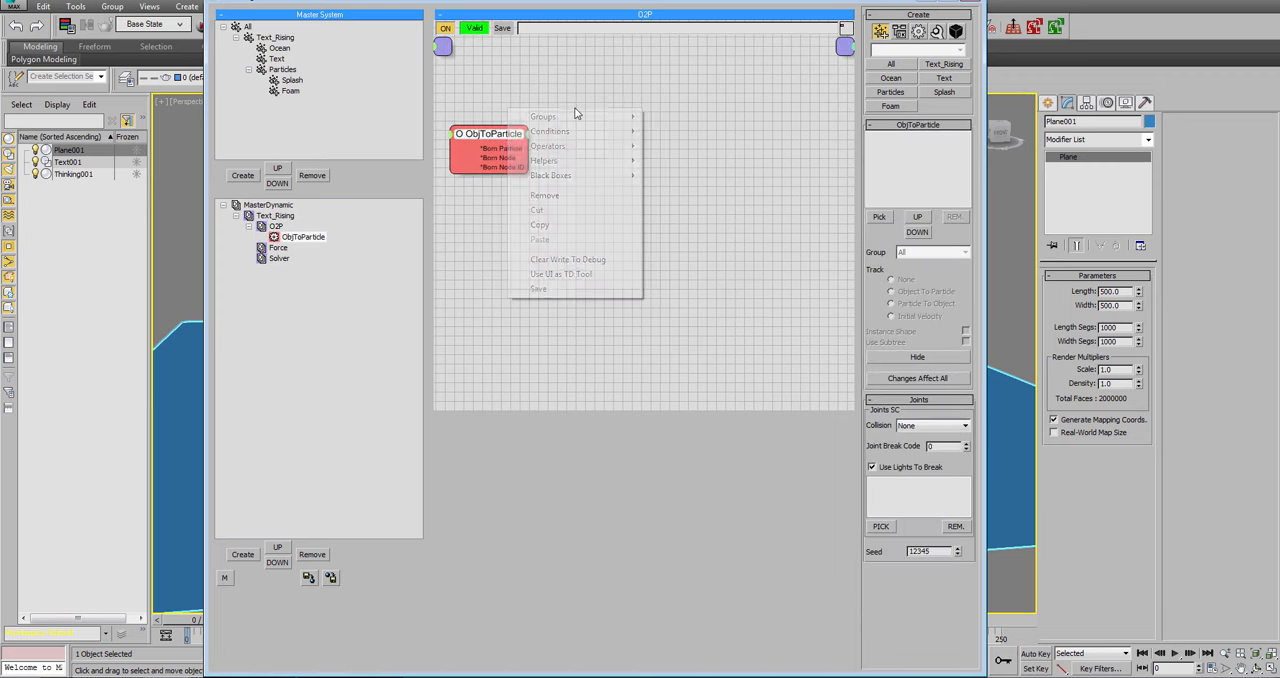
mouse_move(610, 146)
mouse_move(692, 148)
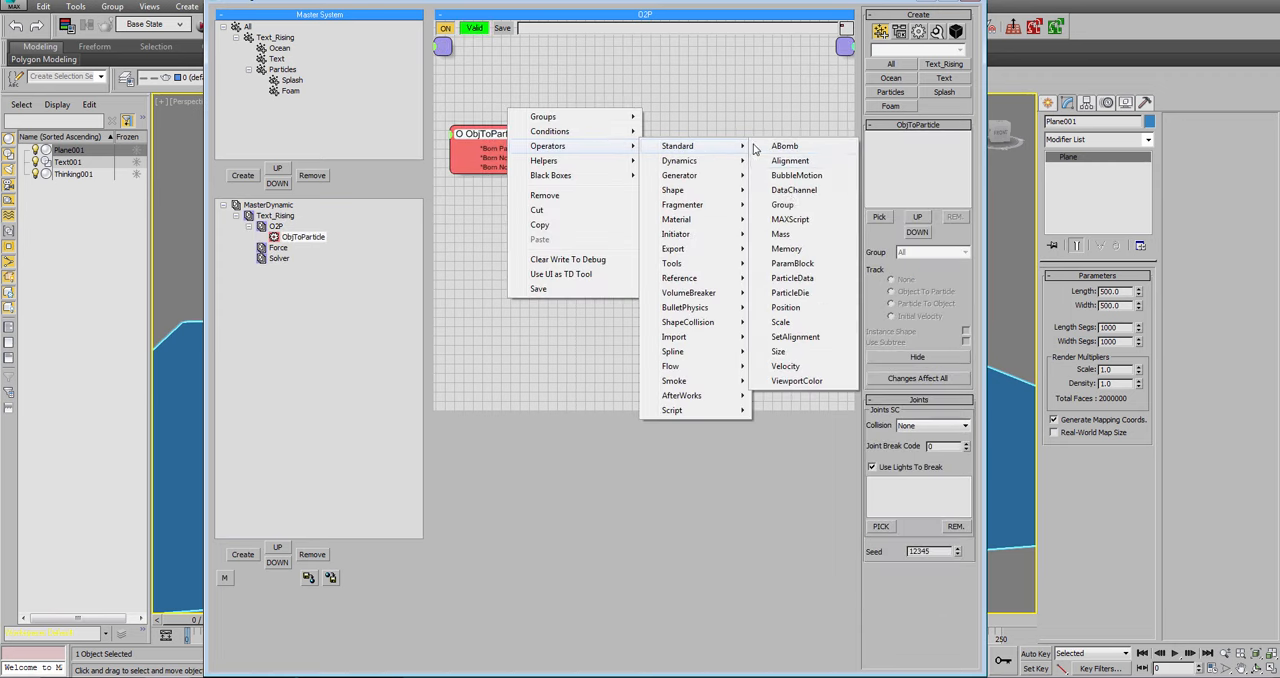
click(799, 240)
drag(531, 149, 710, 142)
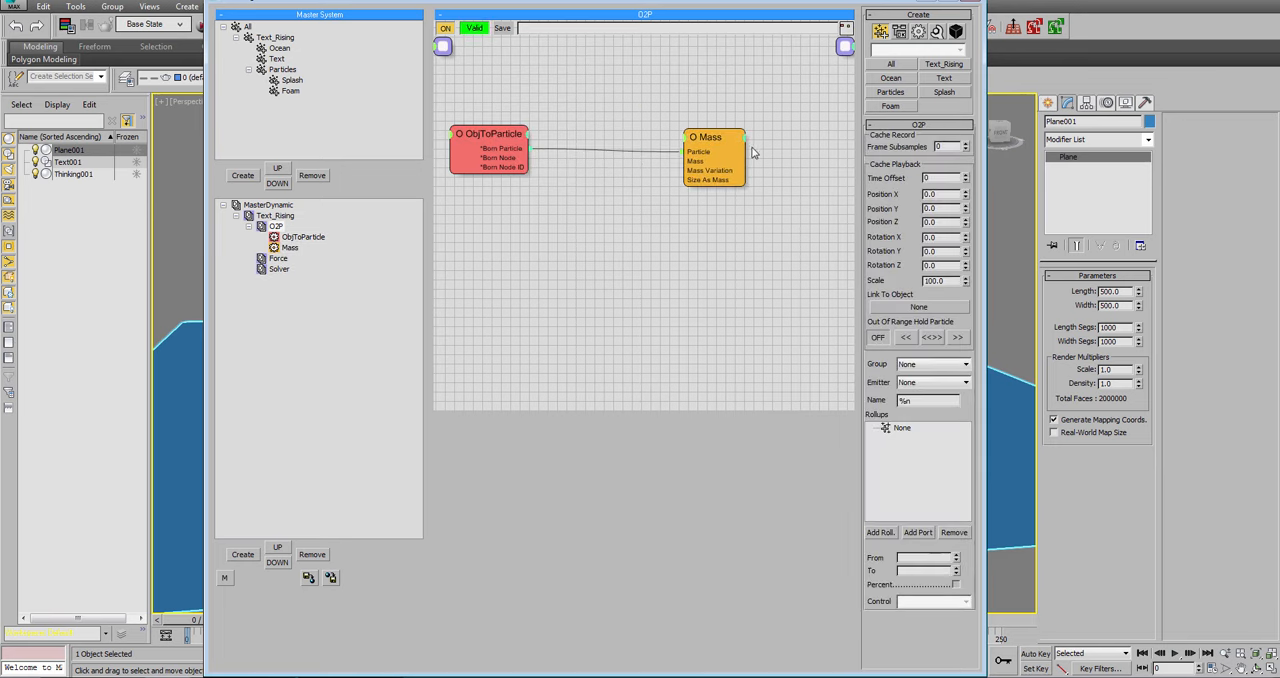
click(708, 150)
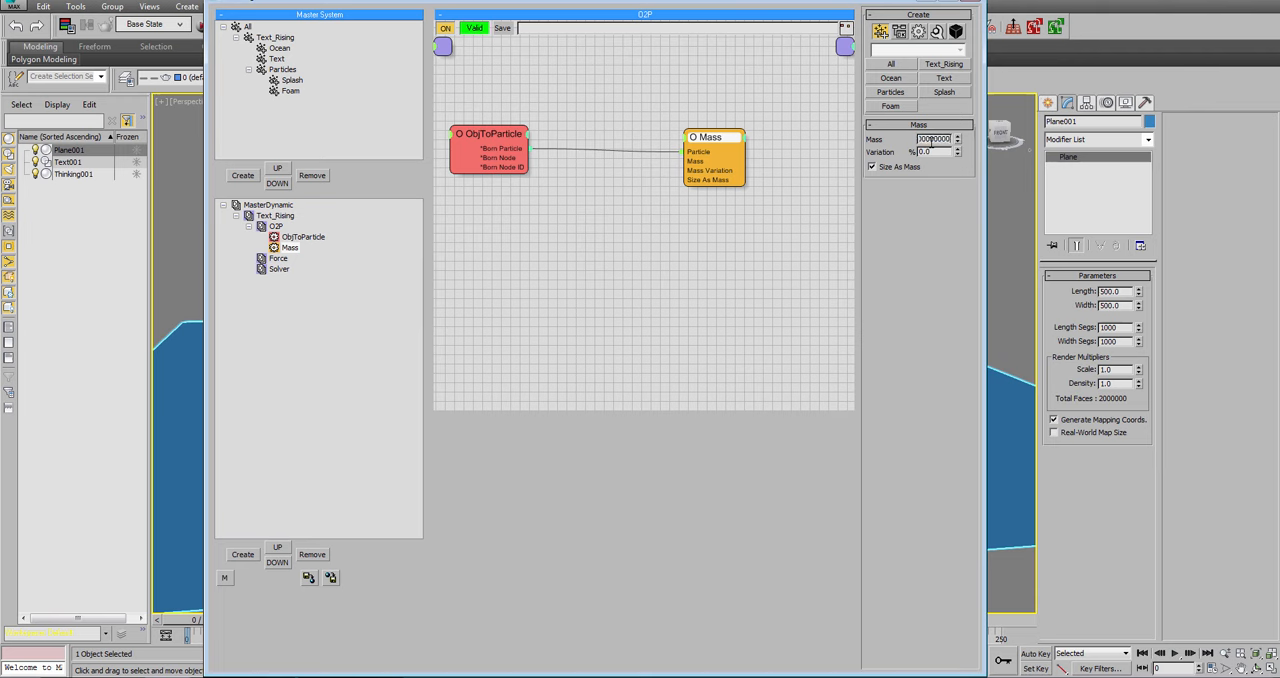
double_click(932, 140)
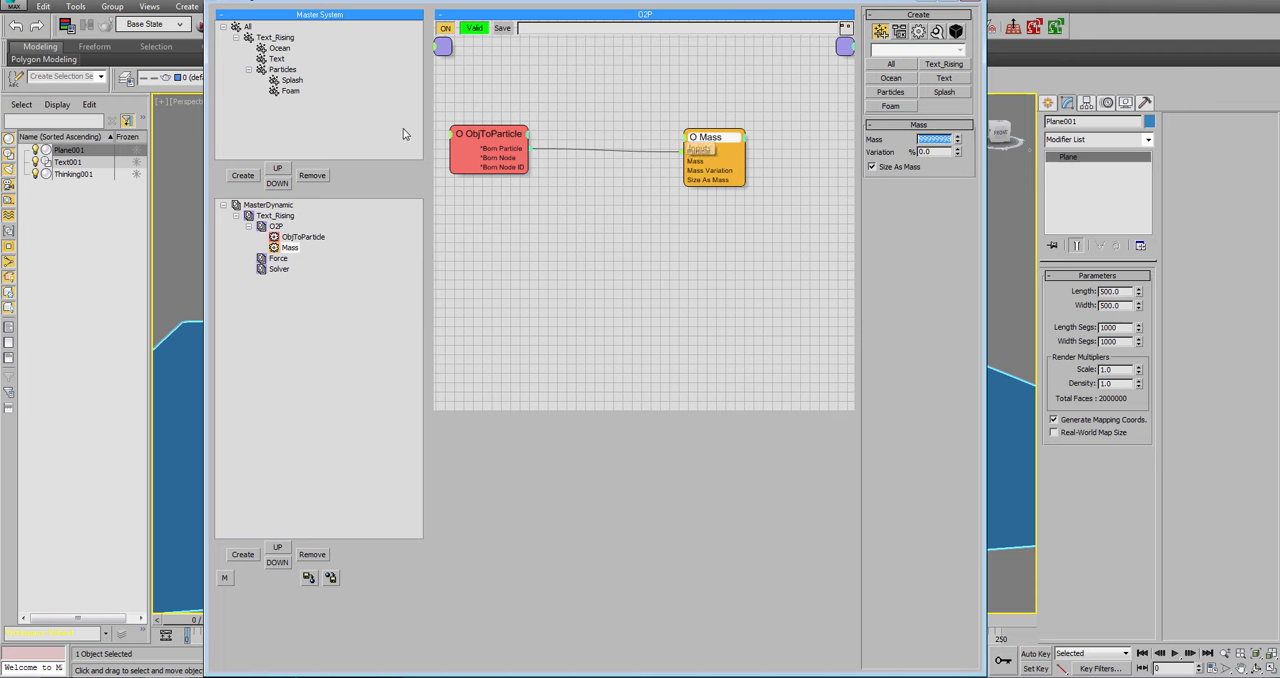
Assign Text001 as the source object of the ObjToParticle operator.
click(470, 145)
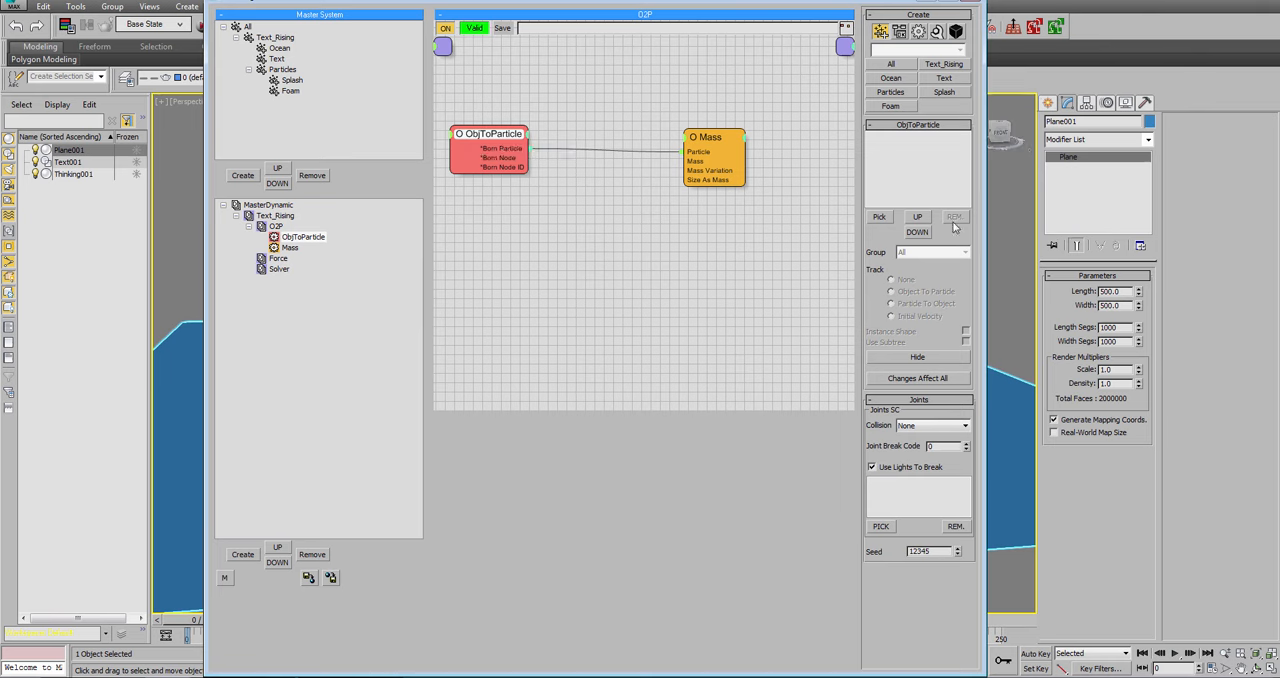
click(877, 217)
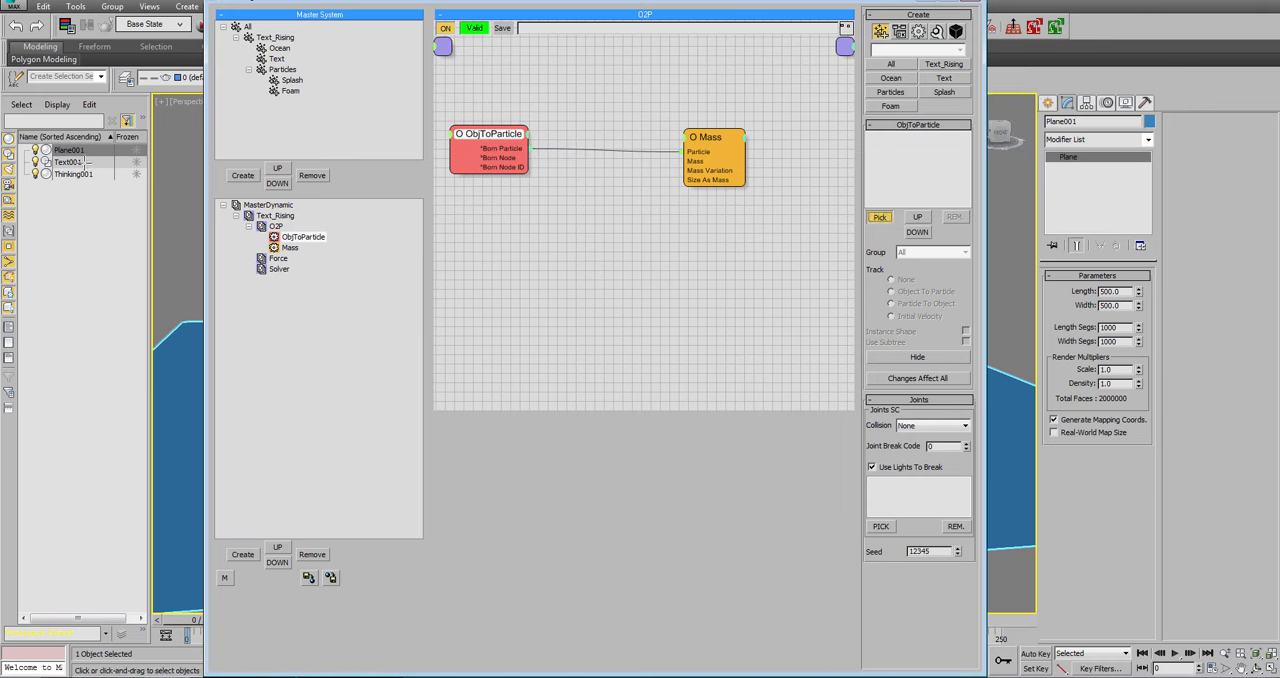
click(84, 162)
click(882, 136)
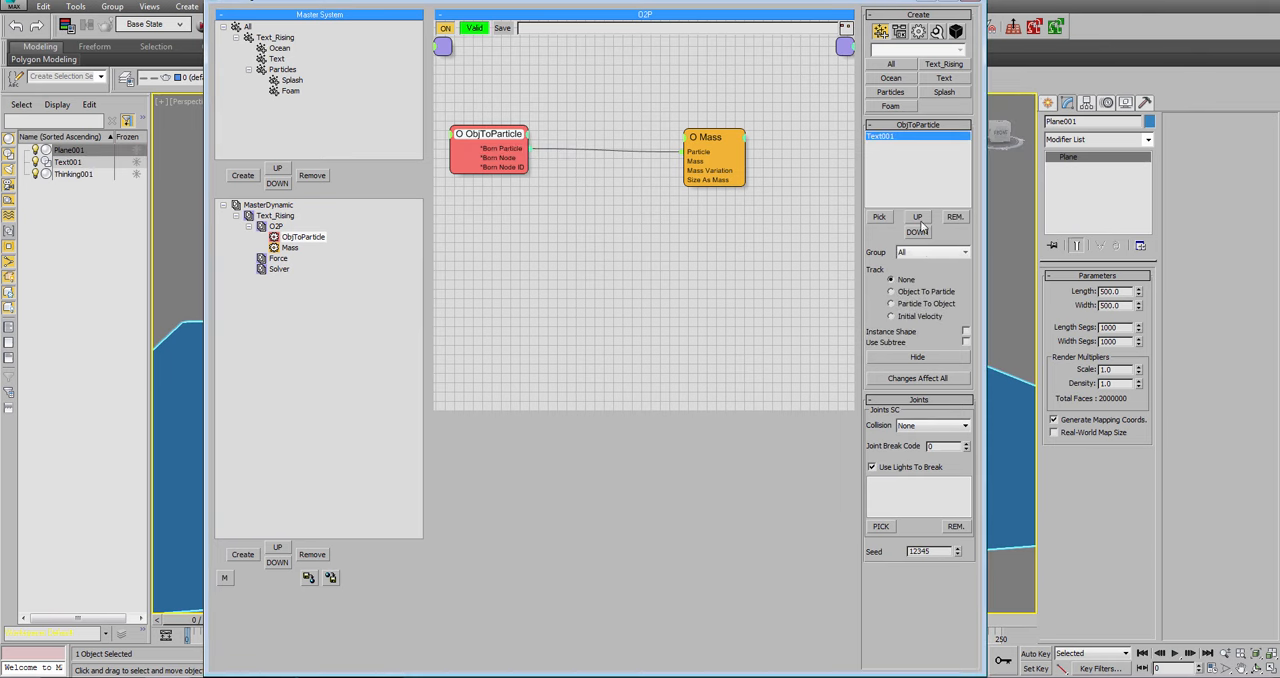
Put Text001 in the Text group with Object To Particle tracking and Instance Shape on, and hide the original object.
click(932, 252)
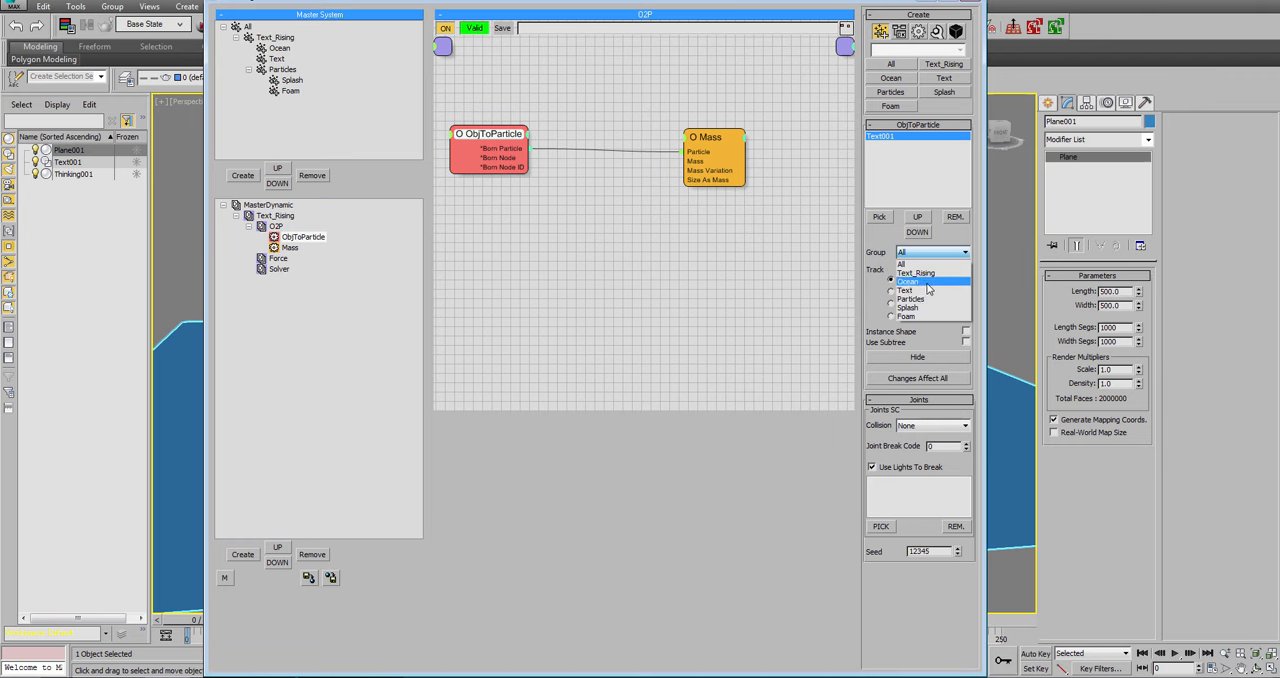
click(927, 291)
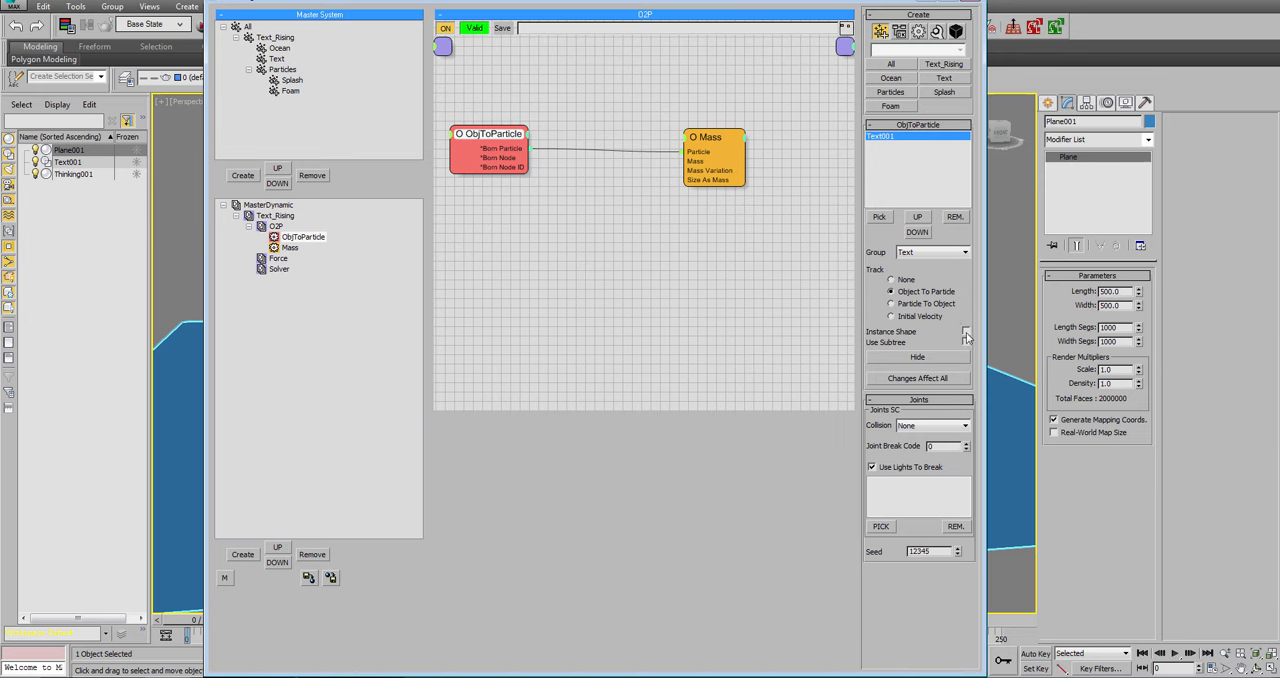
click(965, 332)
click(938, 356)
Enlarge the Force set's node area and place a Particles group node in it.
click(278, 259)
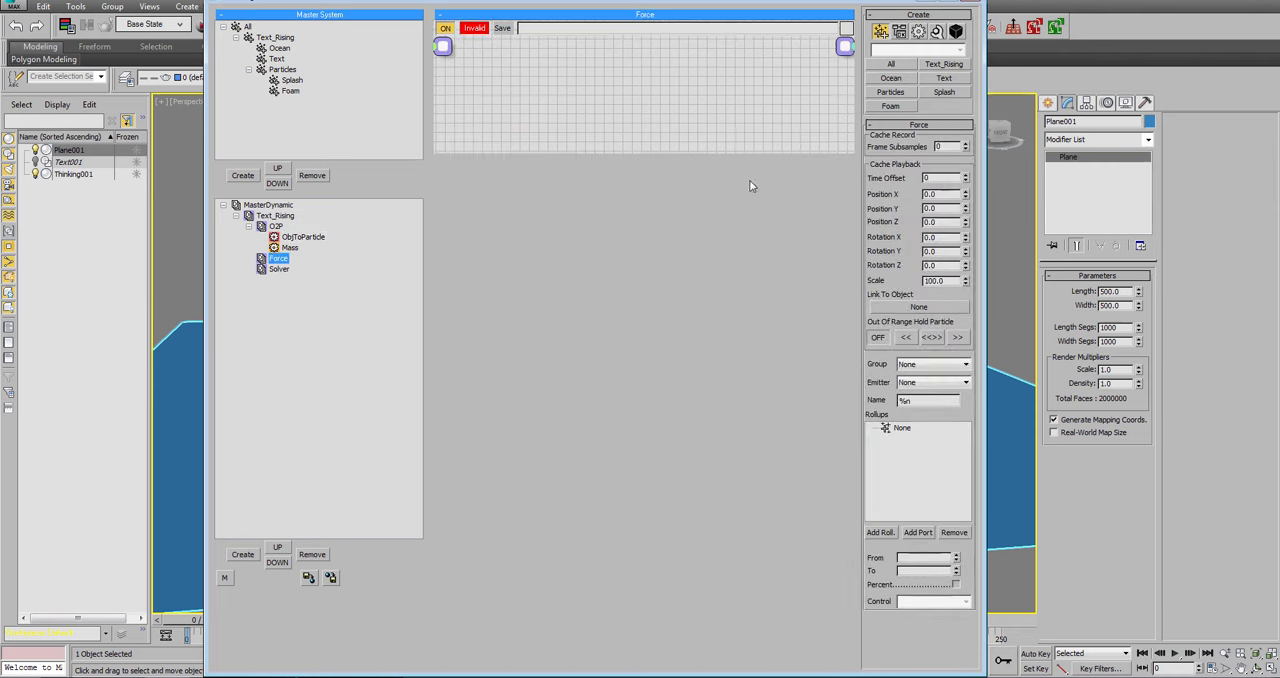
drag(742, 150, 785, 371)
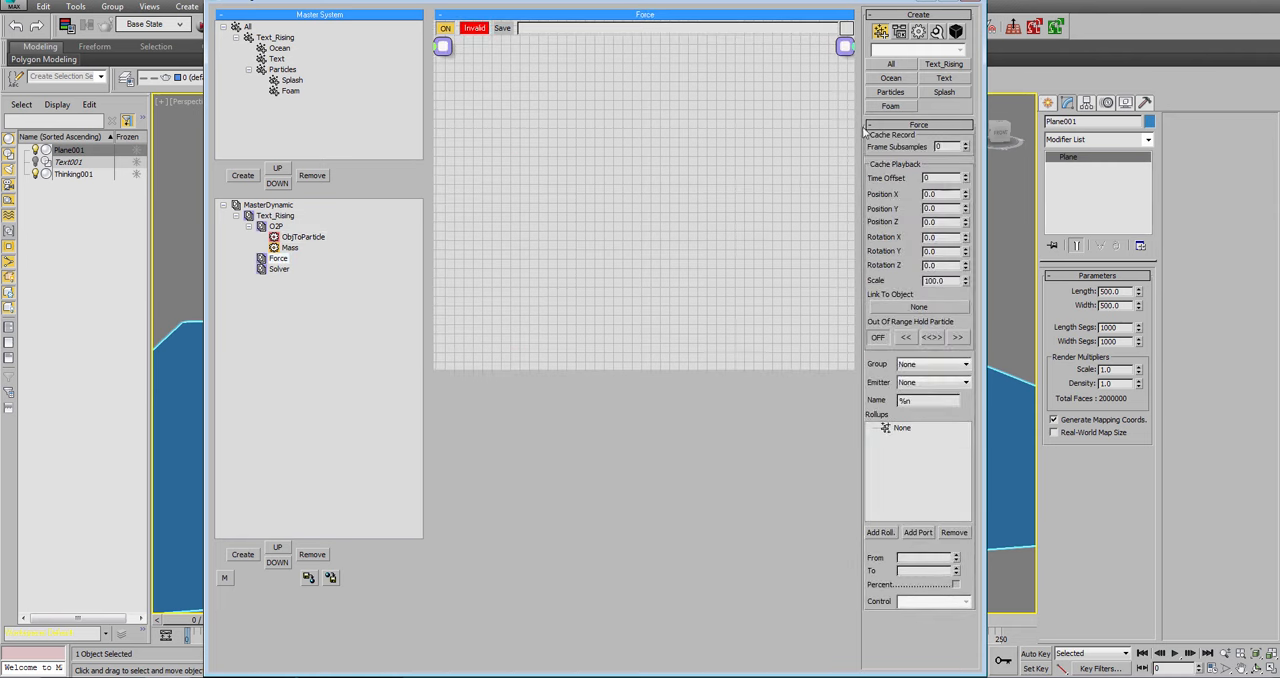
click(890, 92)
click(463, 166)
Add a Force operator to the Force set and connect the Particles node's output to its Particle input.
right_click(646, 170)
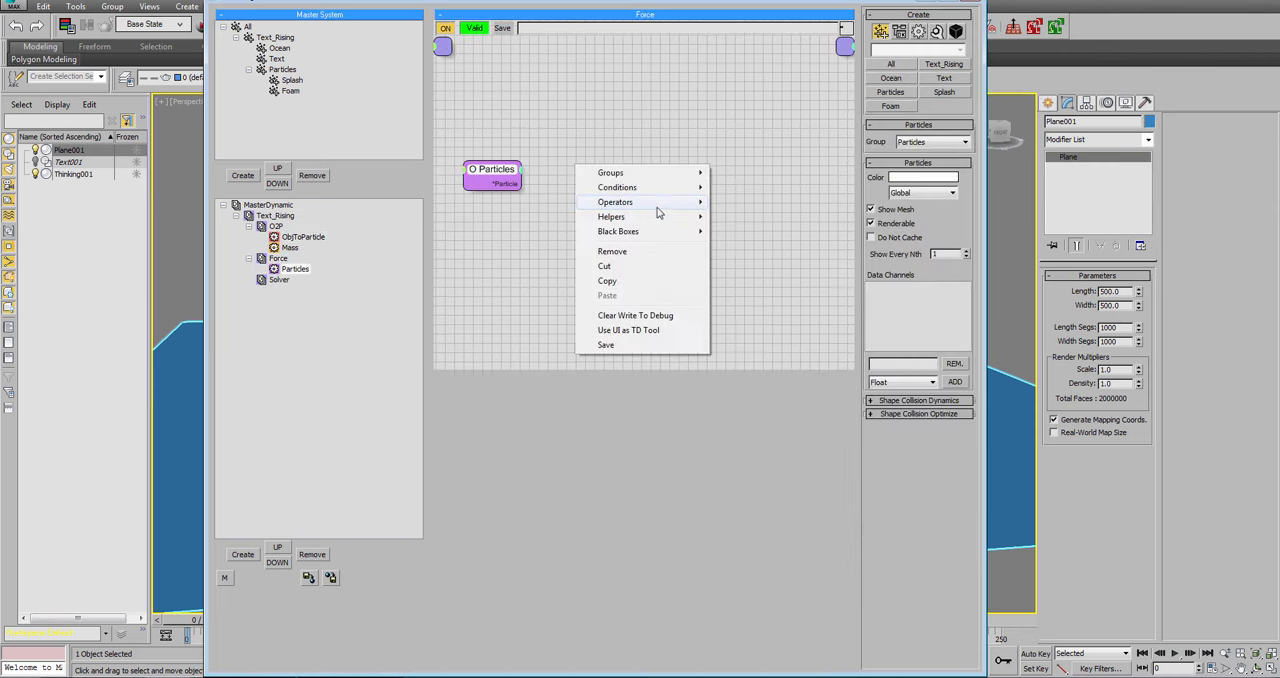
mouse_move(658, 210)
mouse_move(773, 221)
click(848, 246)
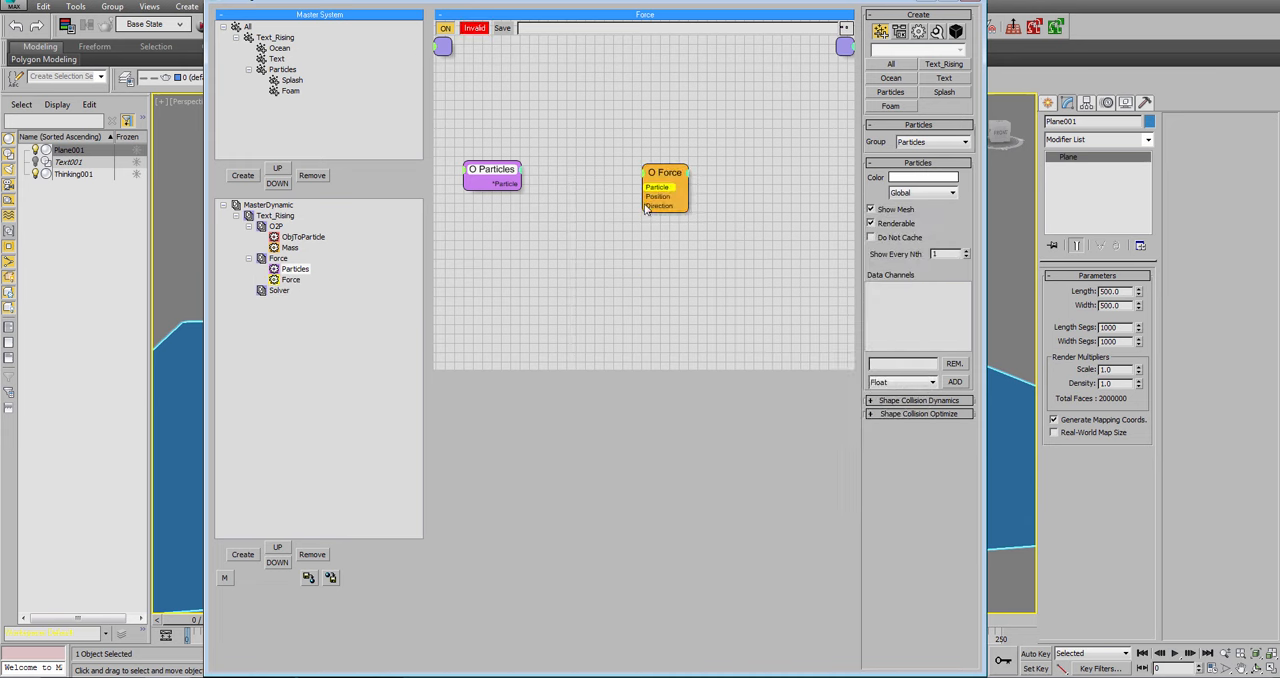
drag(652, 188, 513, 181)
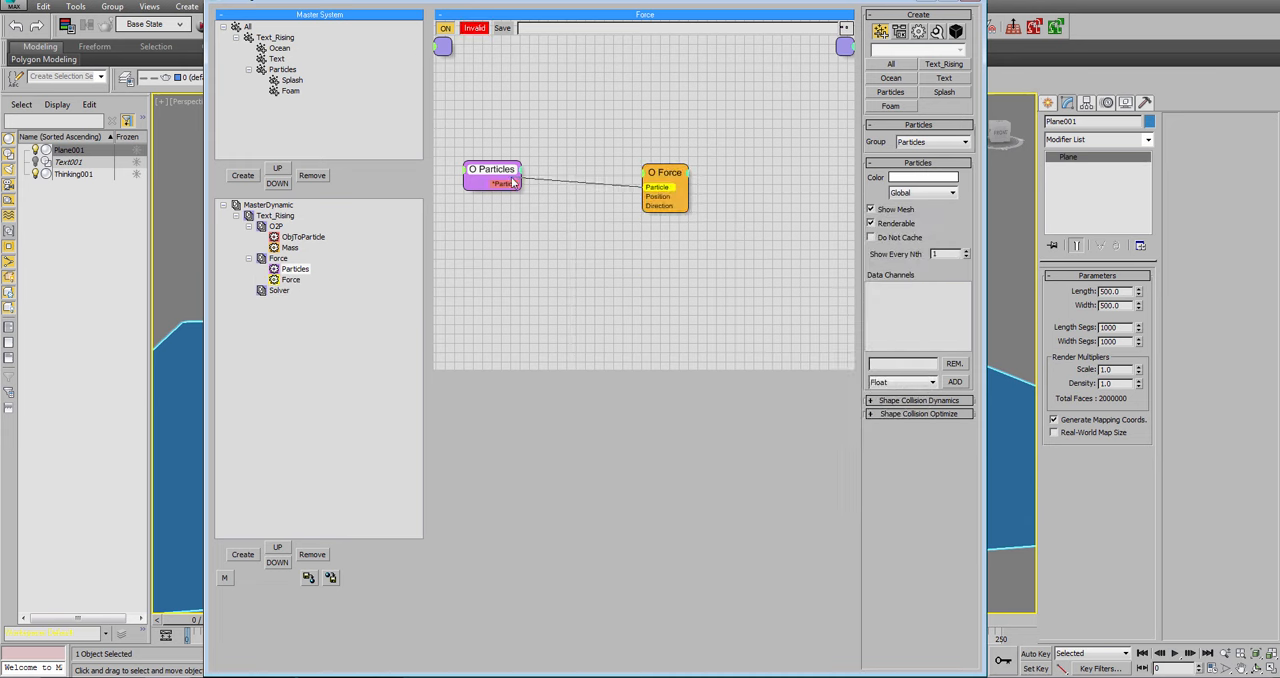
Set the Force operator's strength to -100.
click(658, 184)
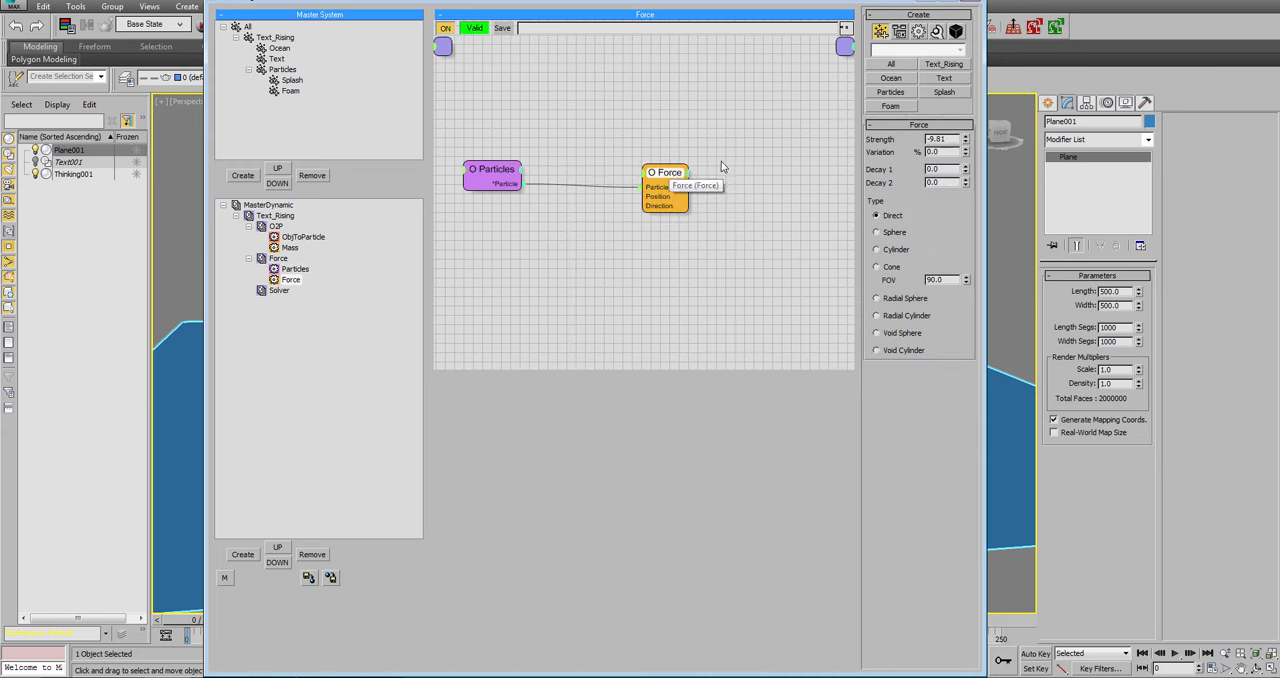
click(933, 139)
text(-100)
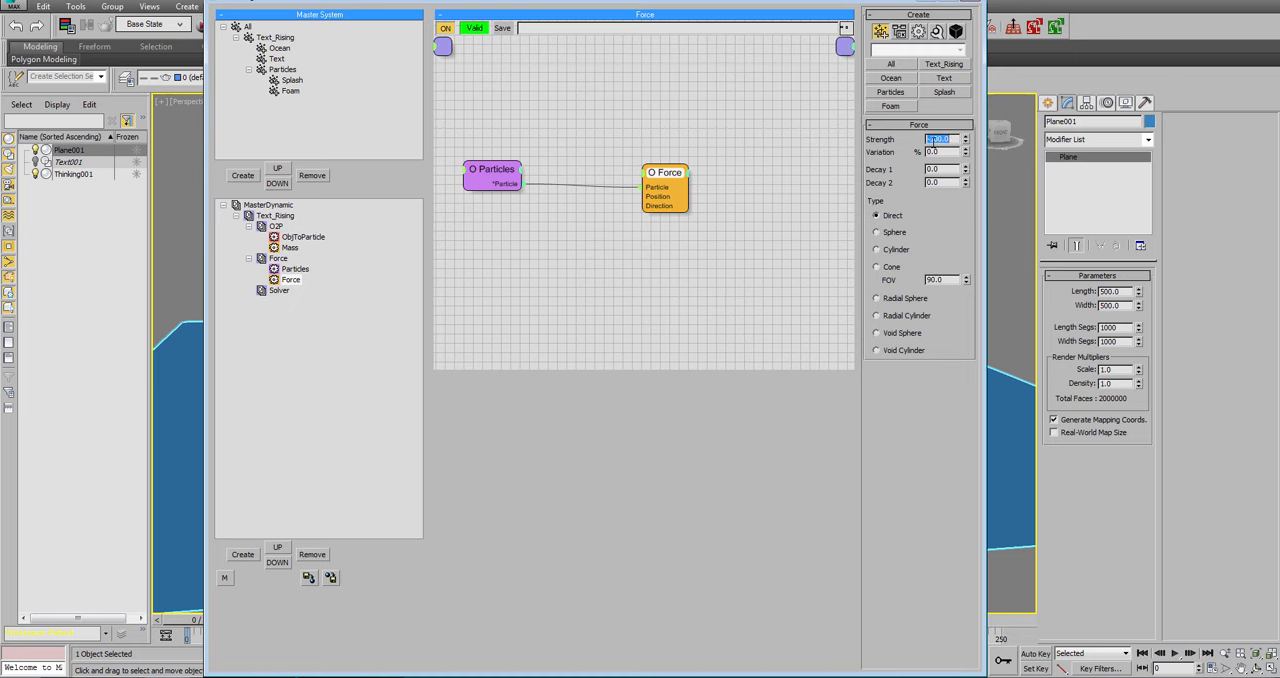
Enlarge the Solver set's node area and add a HydroField operator to it.
click(278, 291)
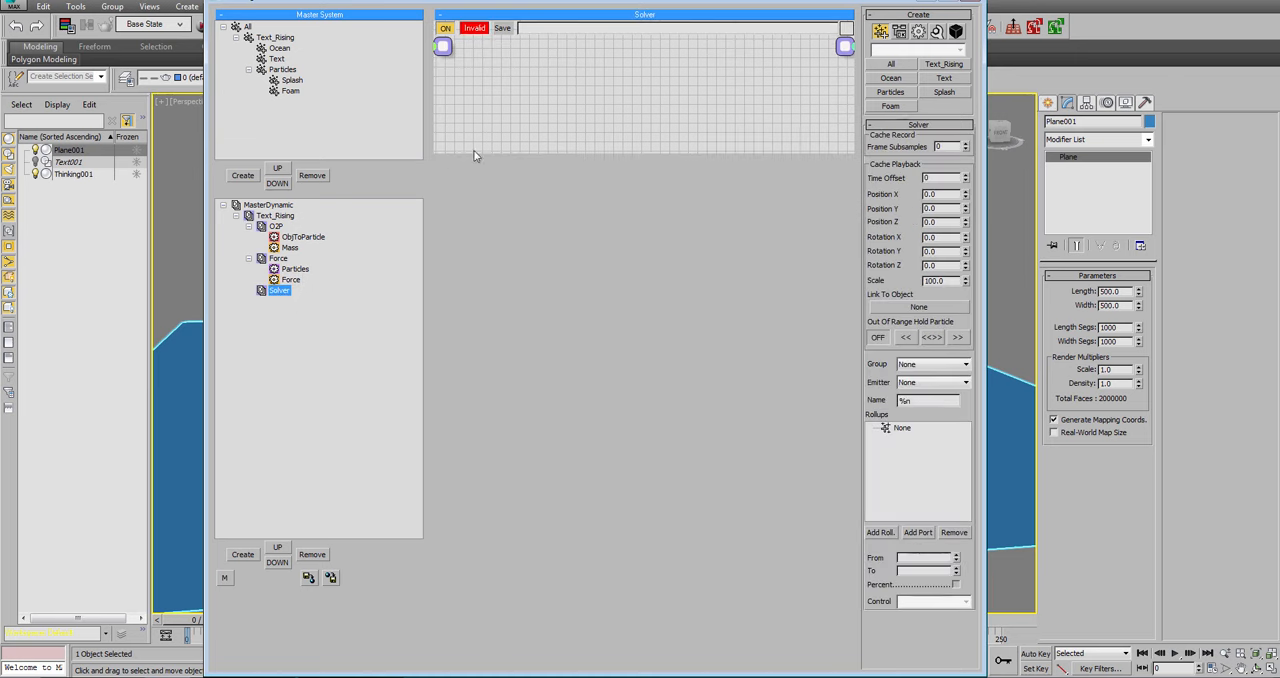
drag(525, 150, 530, 490)
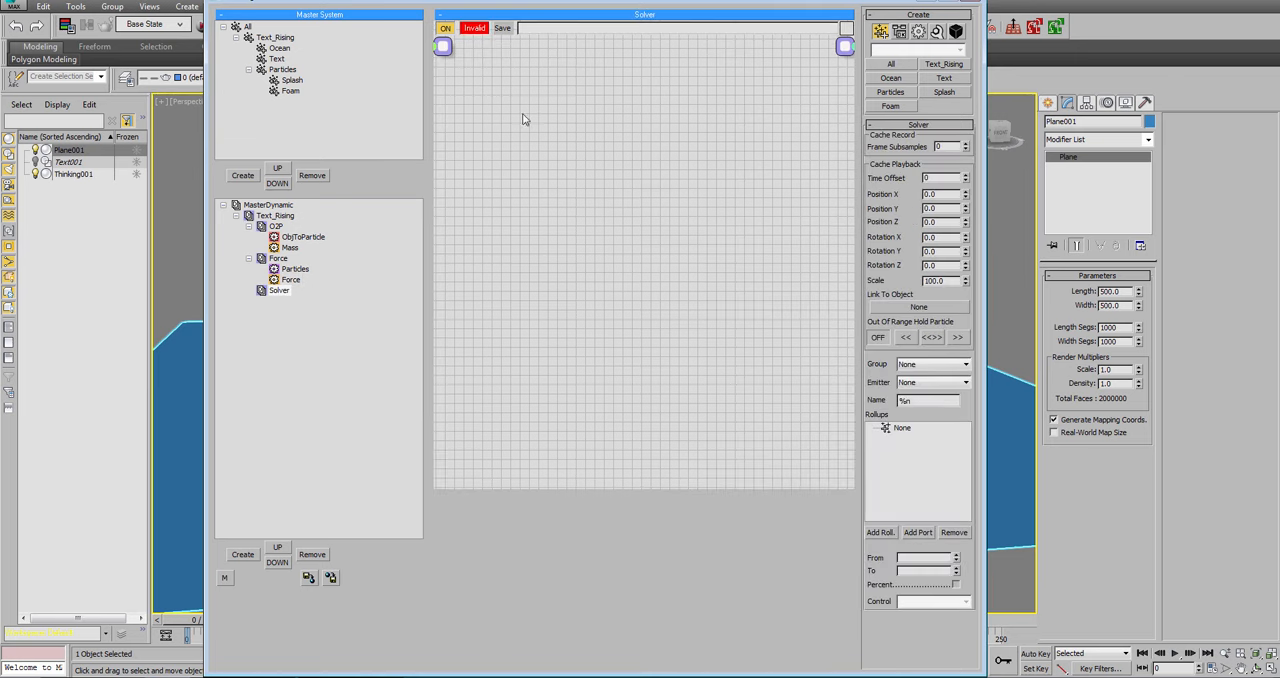
right_click(525, 118)
mouse_move(558, 137)
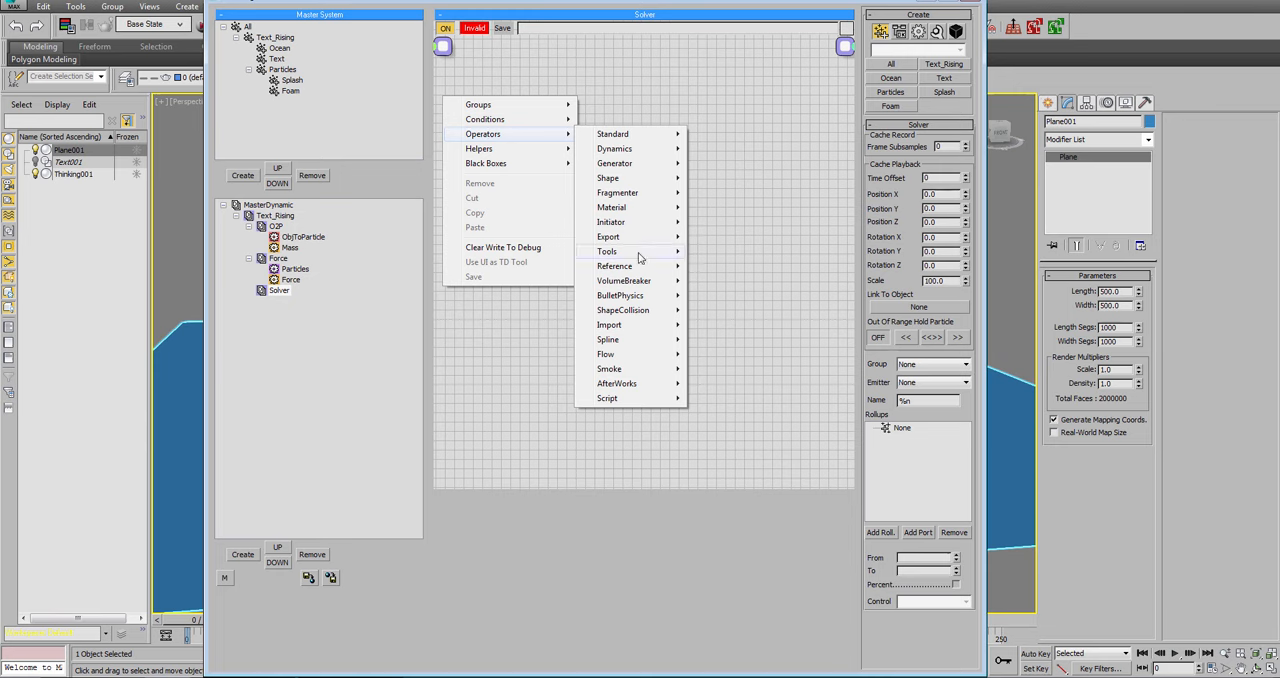
mouse_move(647, 296)
mouse_move(655, 356)
click(737, 414)
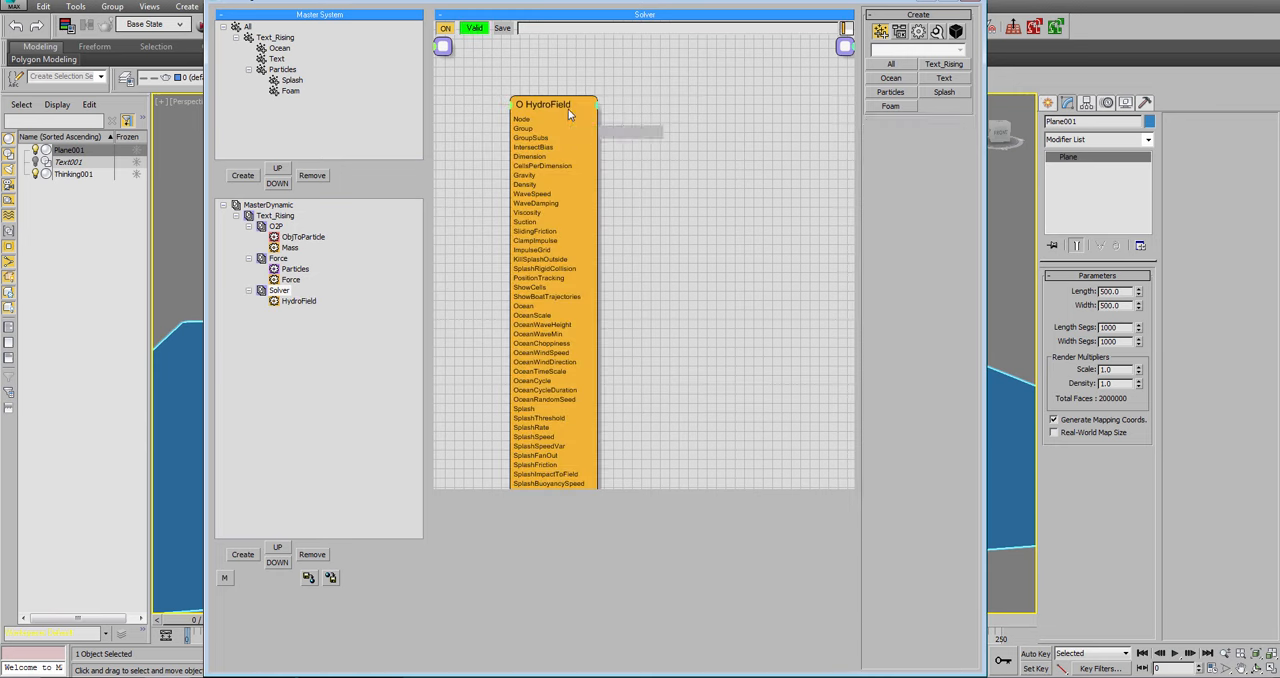
Add Plane001 to the HydroField's field objects and hide the plane in the scene.
click(886, 201)
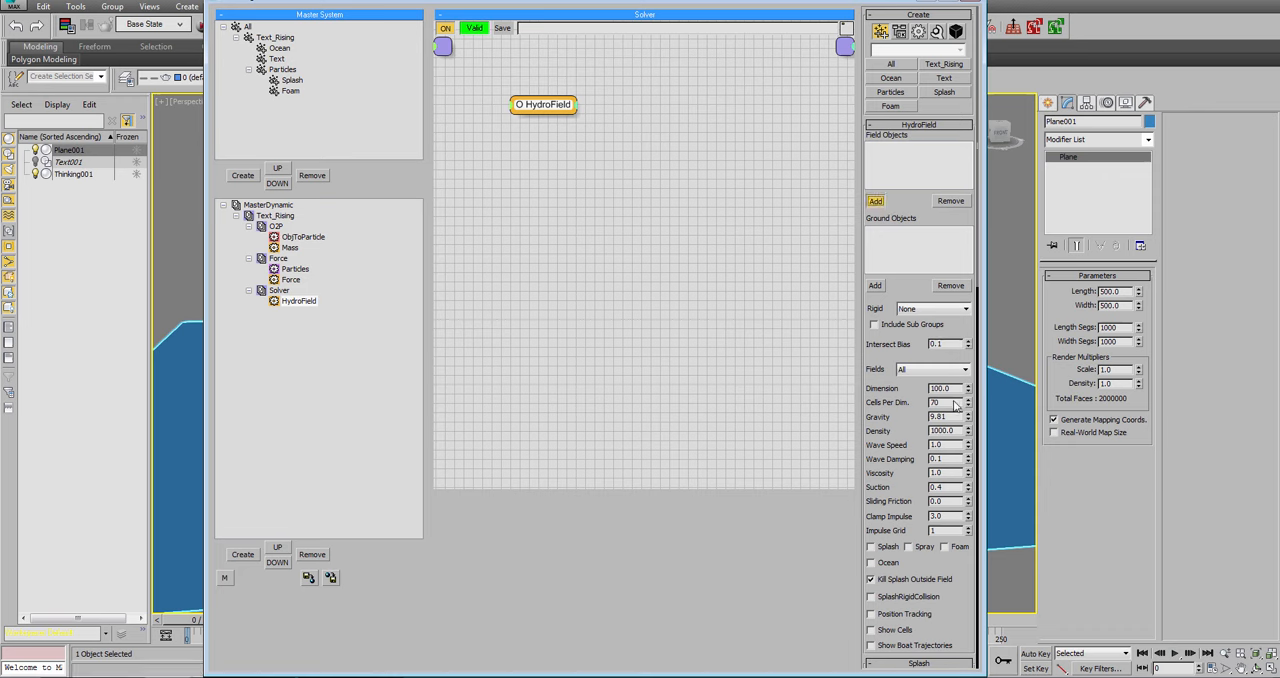
click(1022, 455)
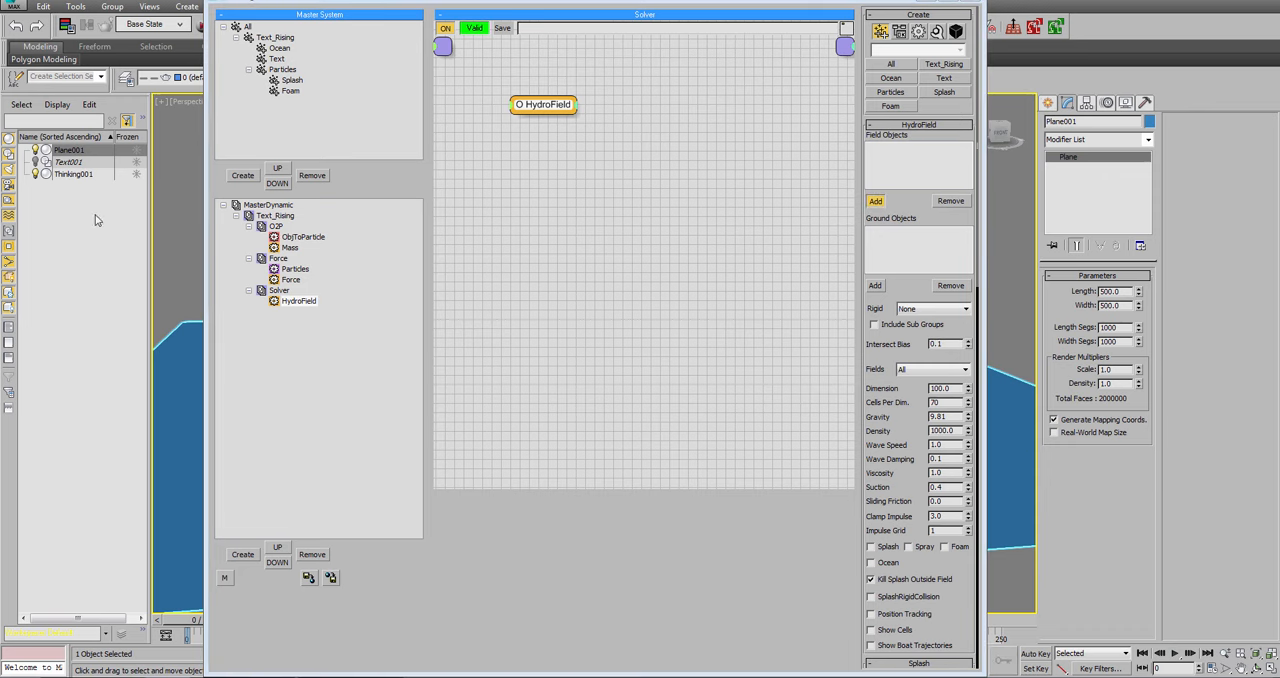
click(34, 150)
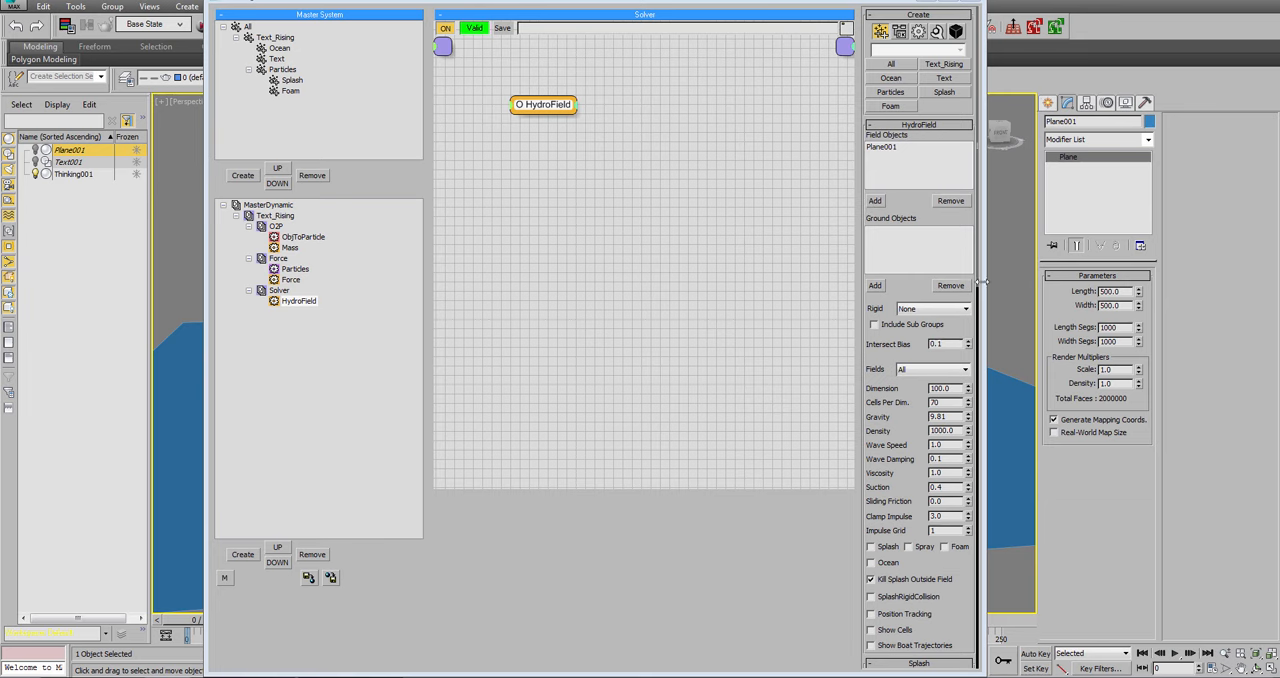
Start saving the scene and browse to the ObjectRising_Tutorial folder inside H:\shotwork.
key(ctrl+s)
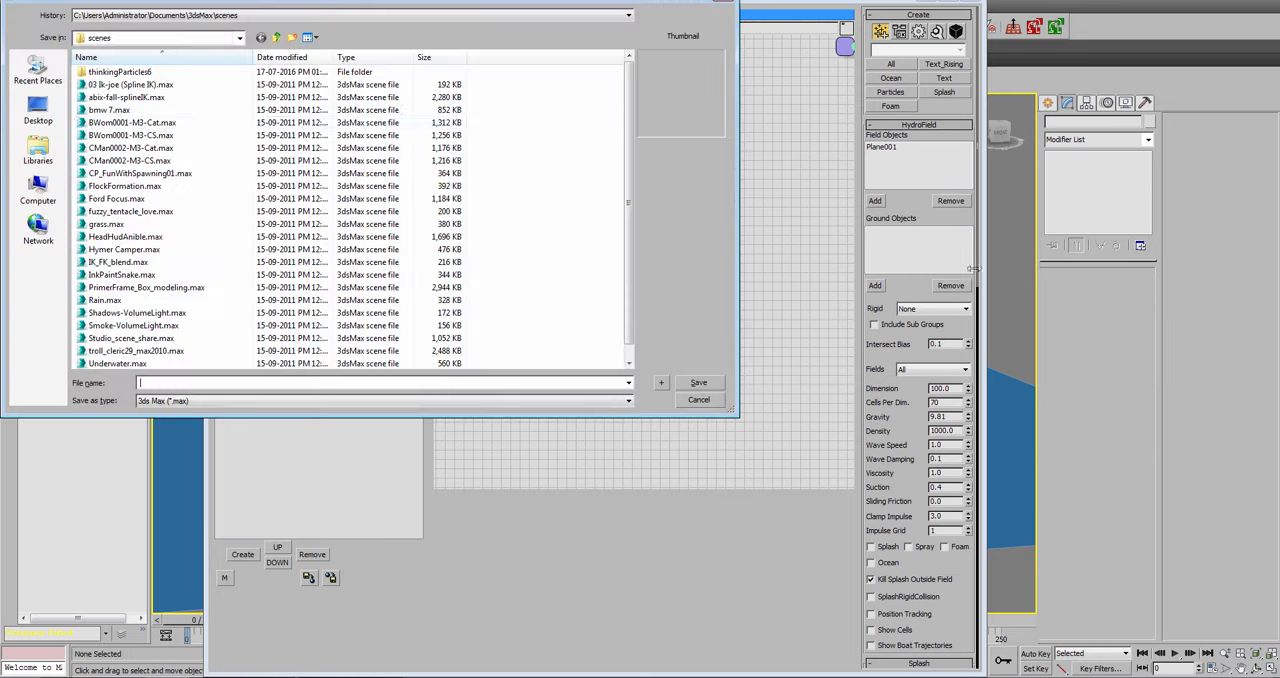
click(178, 15)
click(169, 32)
click(182, 18)
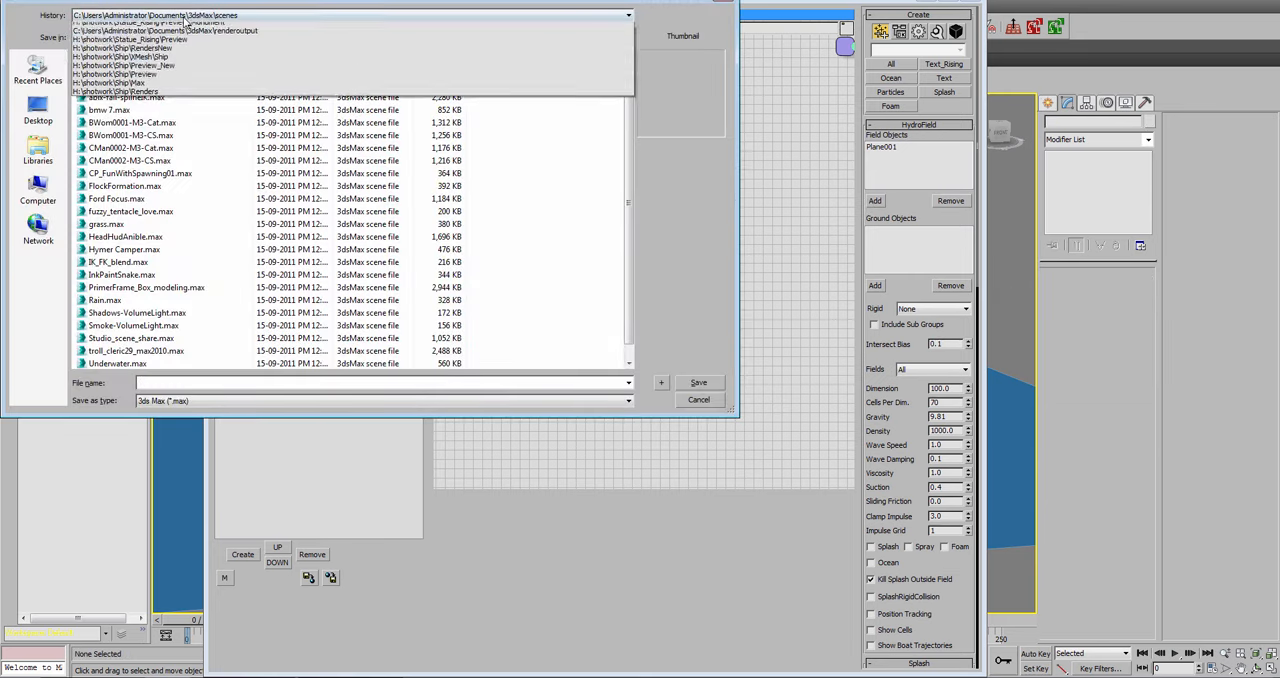
click(180, 36)
click(276, 37)
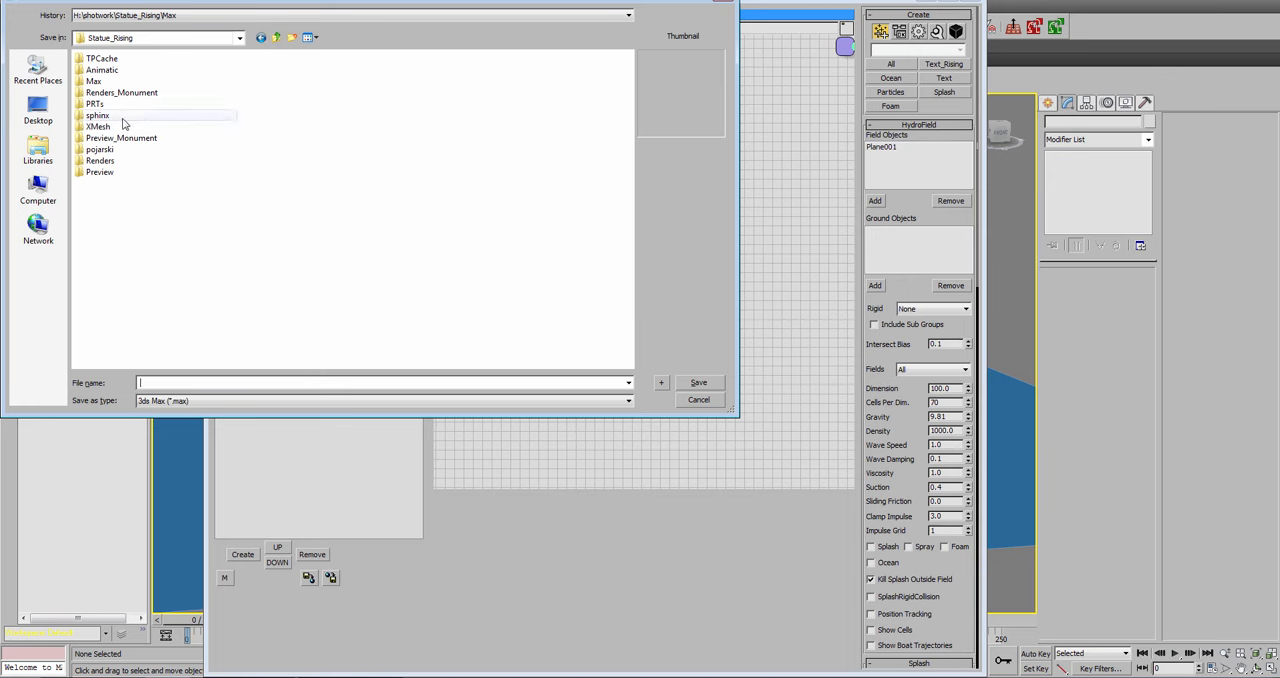
click(276, 37)
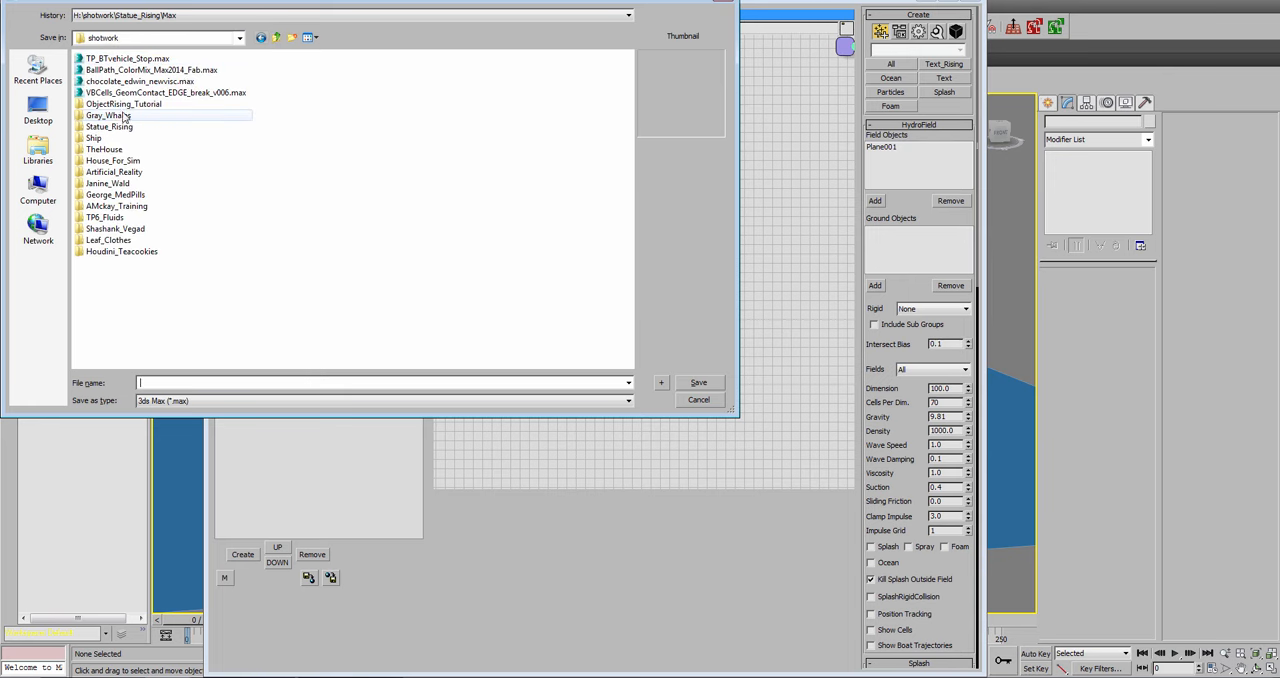
double_click(135, 106)
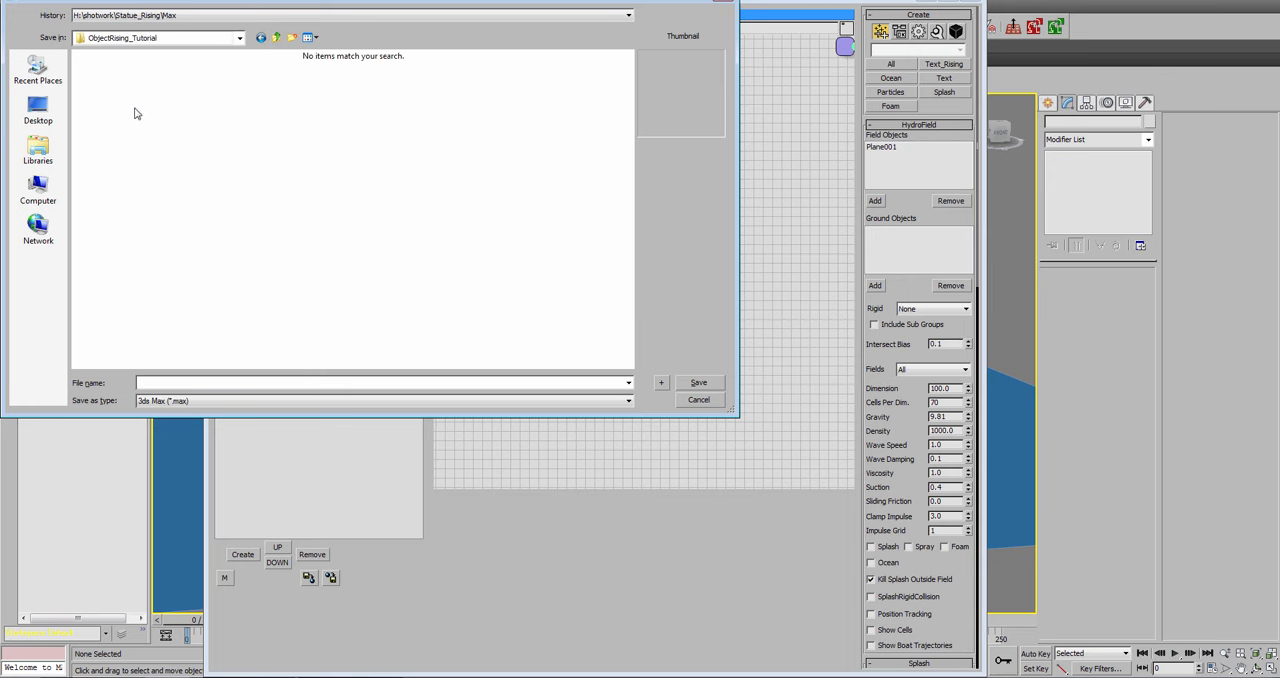
Create a new folder named Max and save the scene in it as Text_Rising.
click(290, 41)
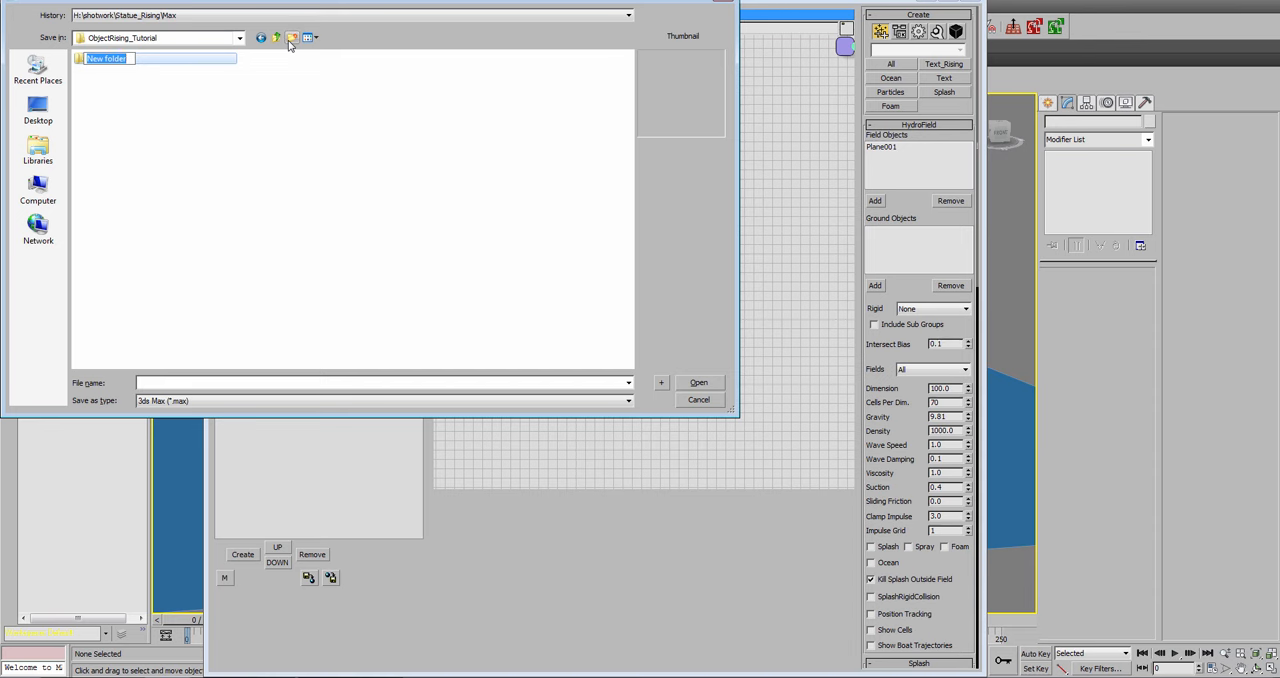
text(Max)
key(Return)
key(Return)
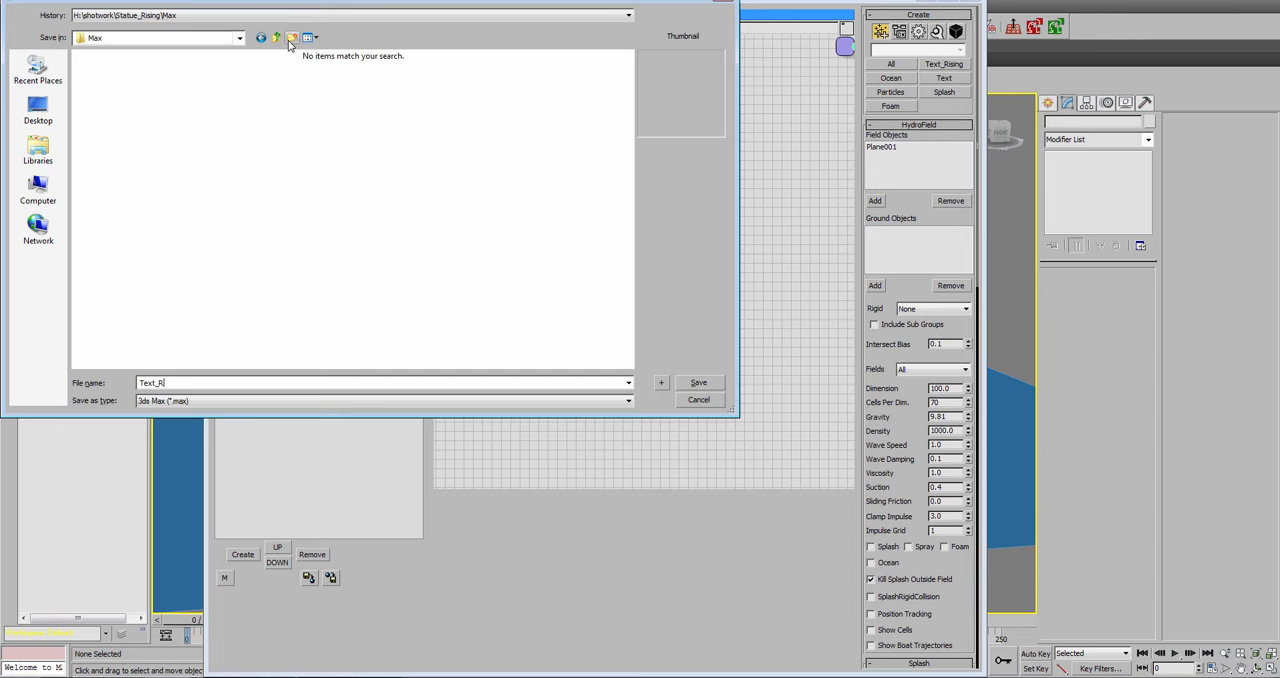
text(Text_Rising)
key(Return)
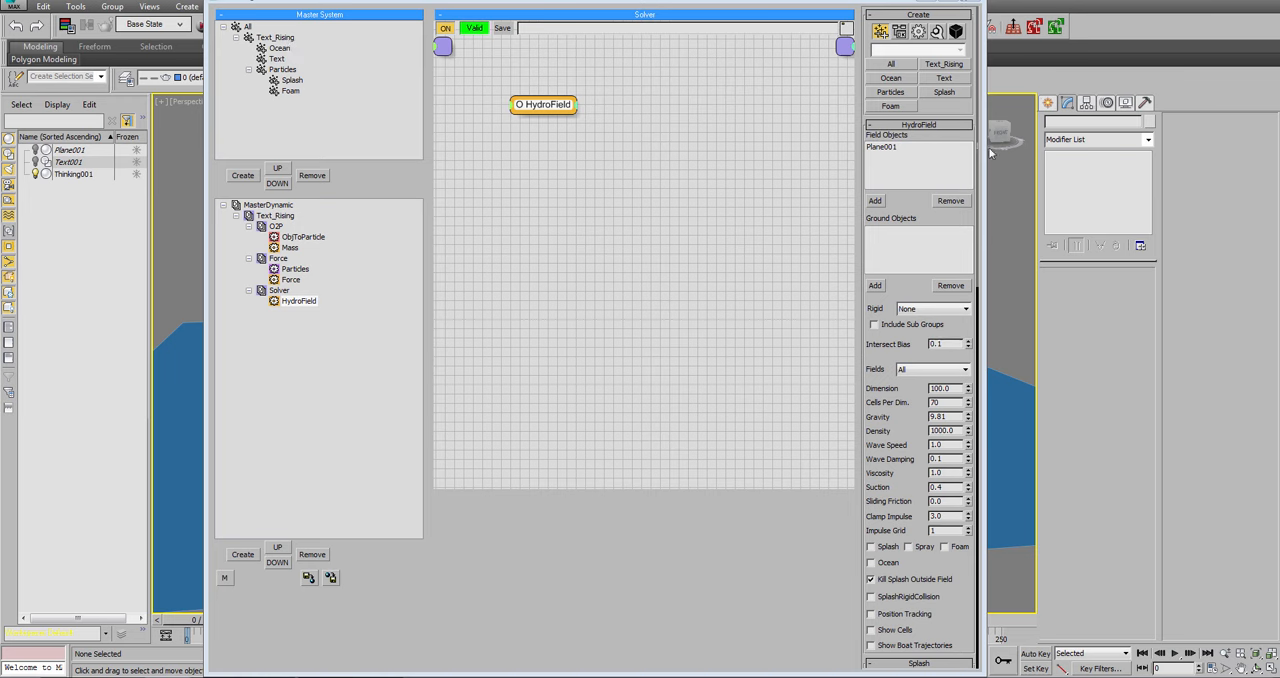
Set the HydroField's Rigid group to Text and its Fields group to Ocean.
click(909, 313)
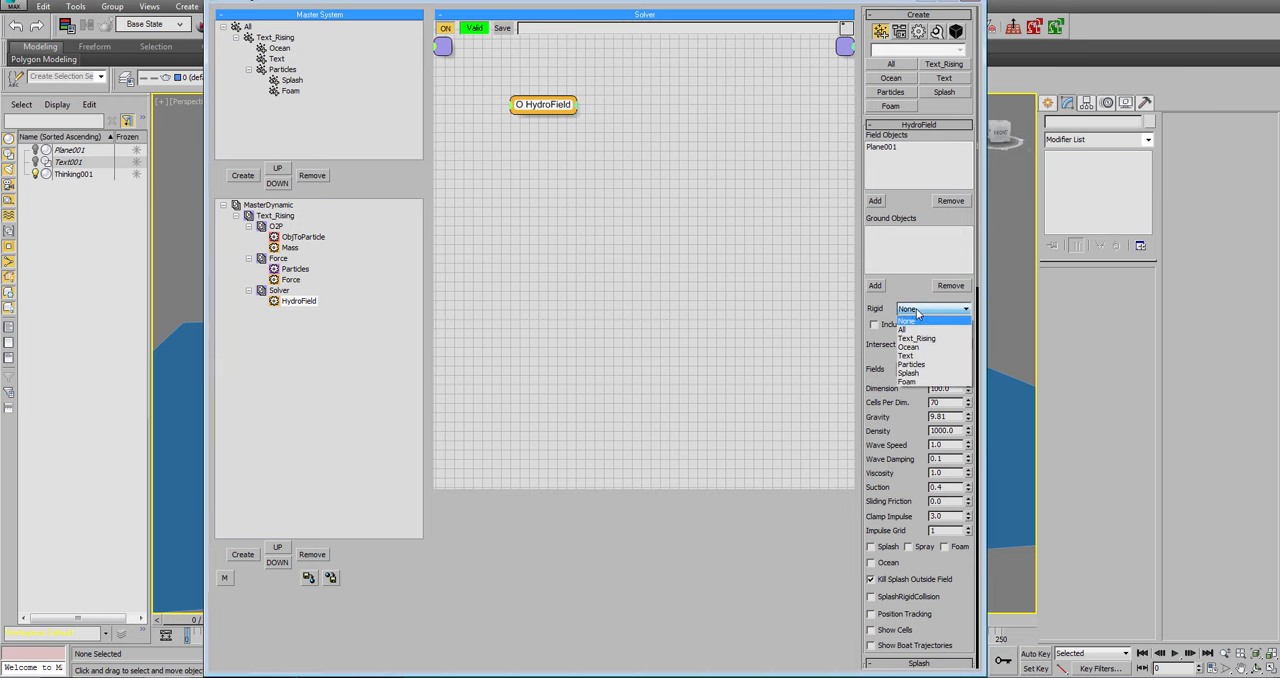
click(928, 358)
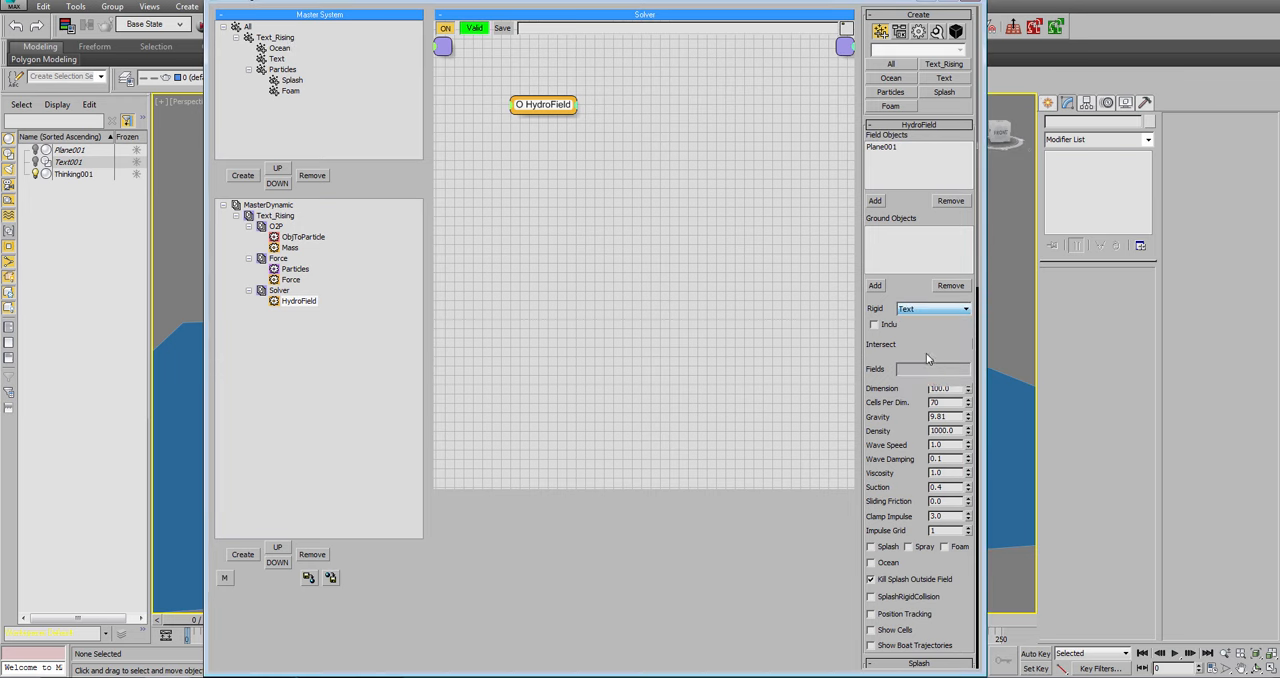
click(930, 370)
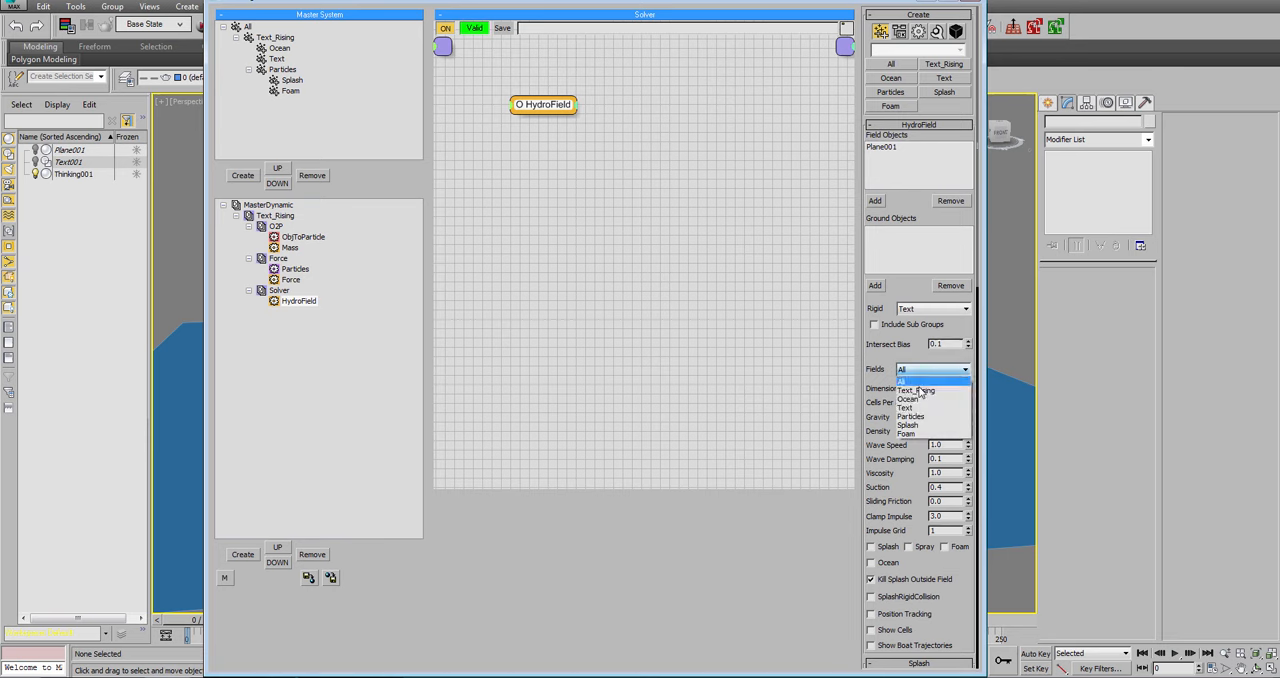
click(915, 412)
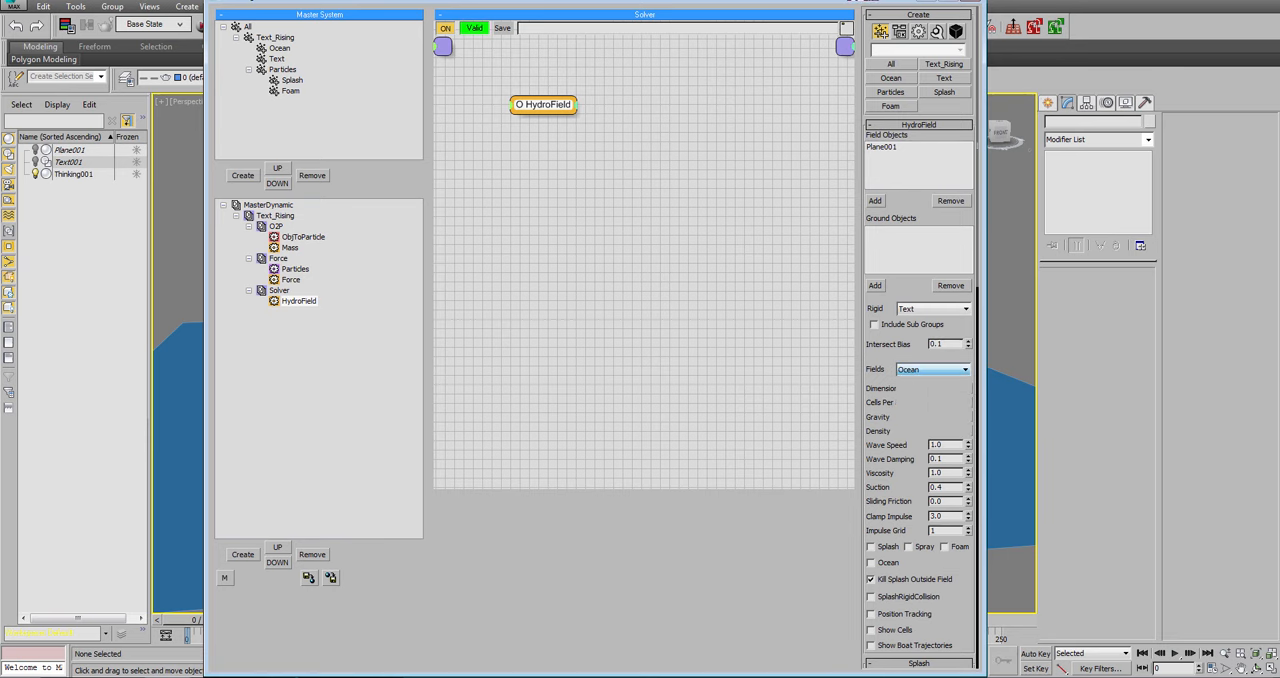
Narrow the Thinking Particles window, bring the HydroField node back into view and move the window aside to uncover the viewport.
drag(986, 83, 712, 90)
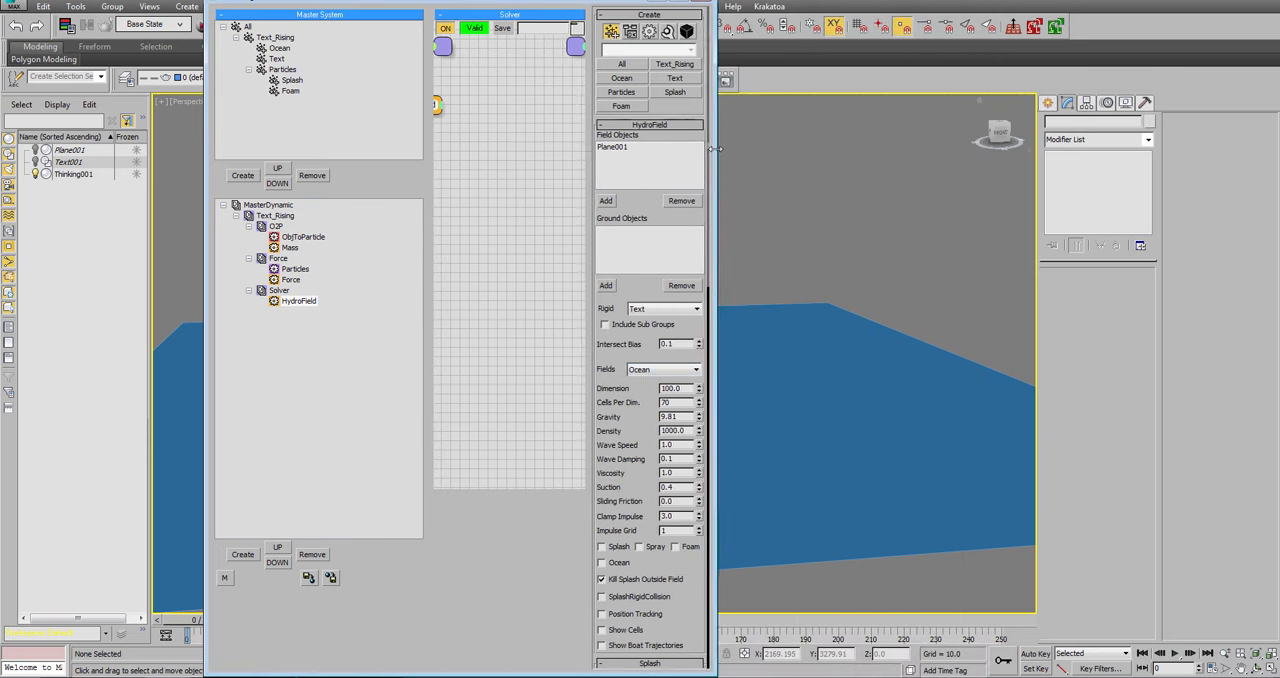
middle_drag(440, 136, 535, 131)
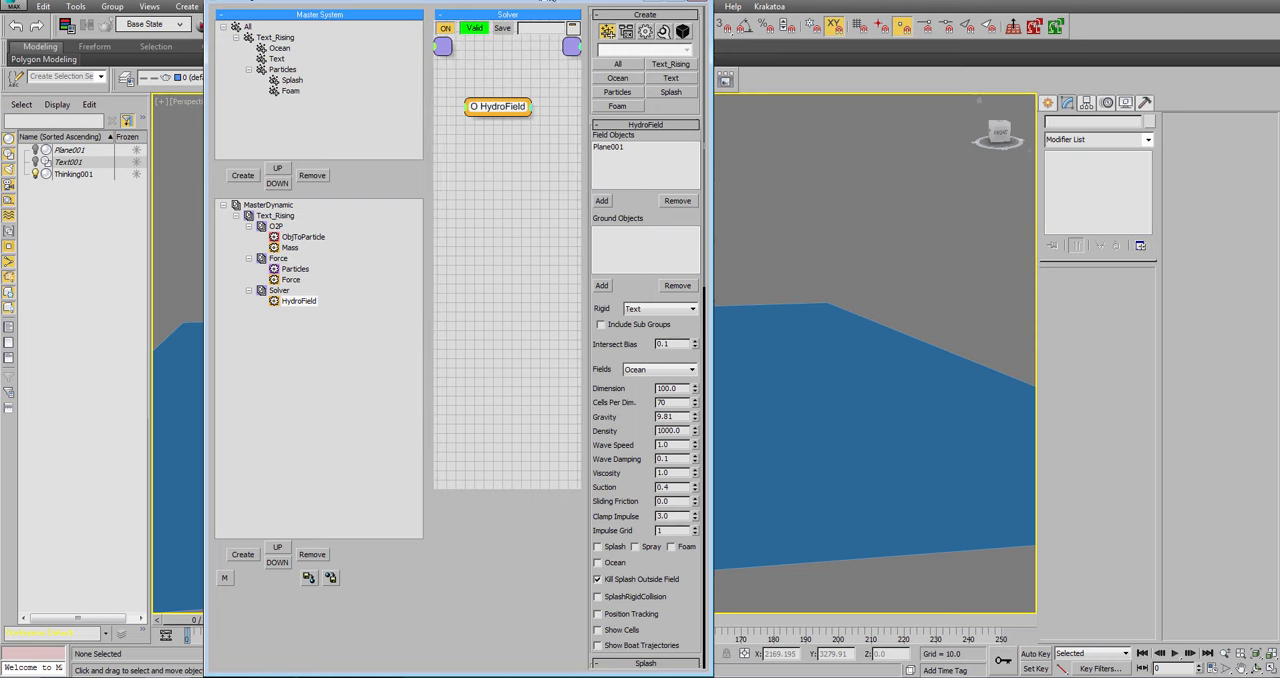
drag(550, 2, 332, 41)
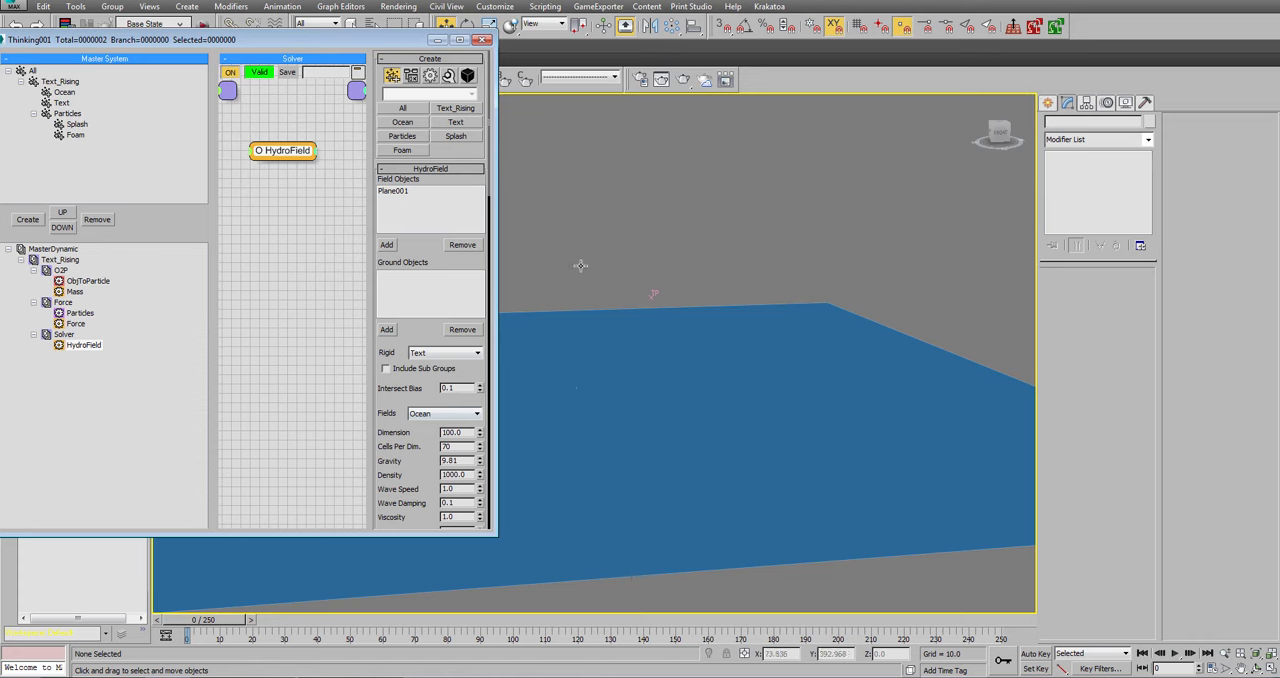
Play the simulation to about frame 91 and examine how the rising text affects the ocean surface.
middle_drag(583, 266, 672, 278)
drag(417, 471, 416, 361)
click(1175, 653)
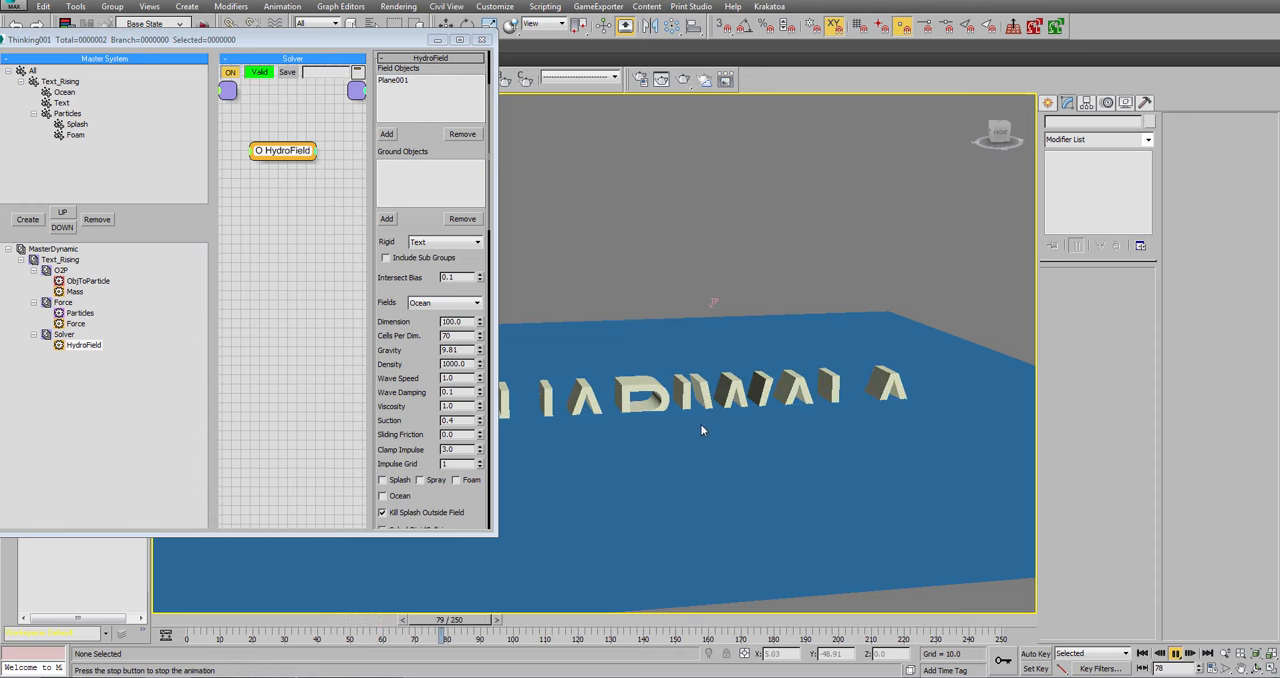
click(1180, 653)
middle_drag(750, 472, 695, 457)
scroll(826, 480, up, 3)
scroll(826, 442, down, 3)
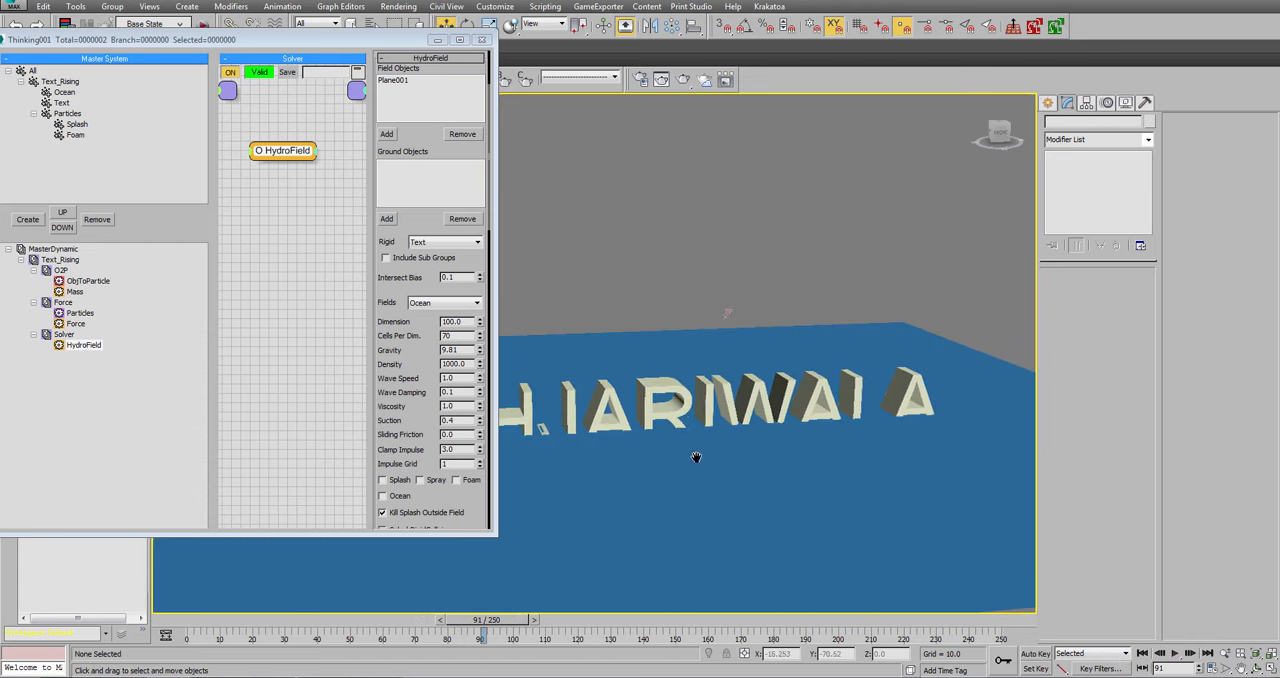
Set the HydroField's Cells Per Dim. to 10, and enable SplashRigidCollision and Show Cells at frame 0.
double_click(447, 335)
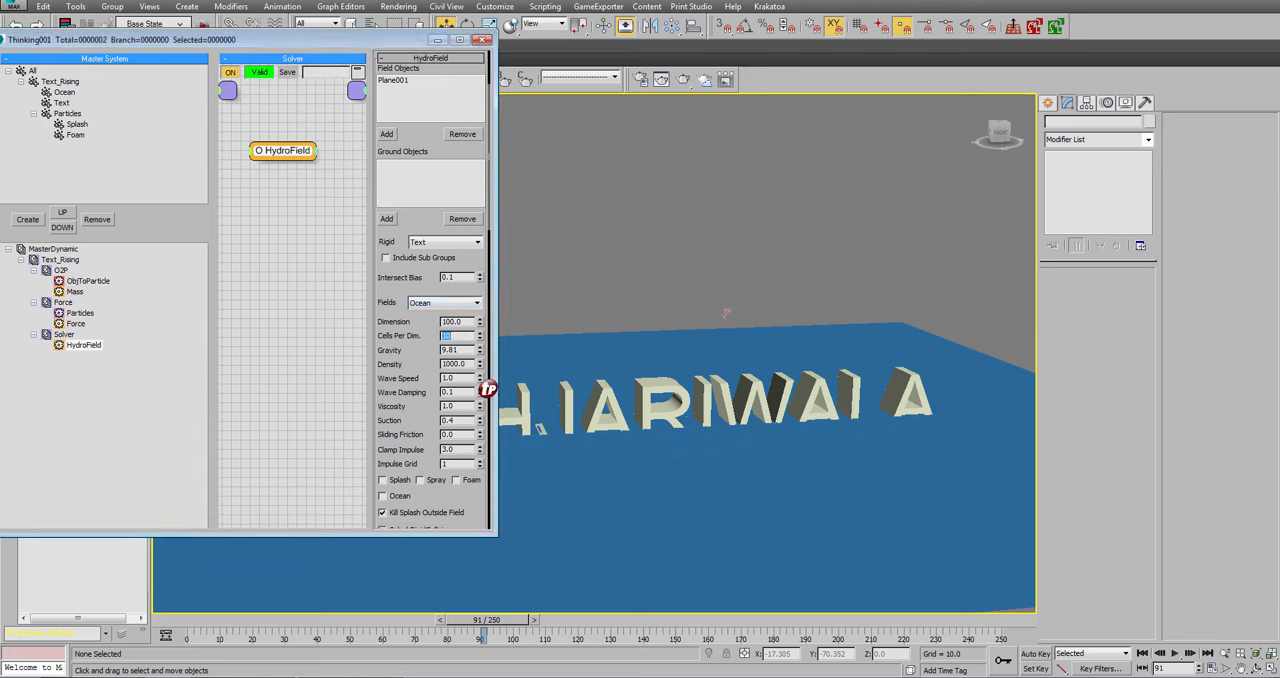
click(1142, 653)
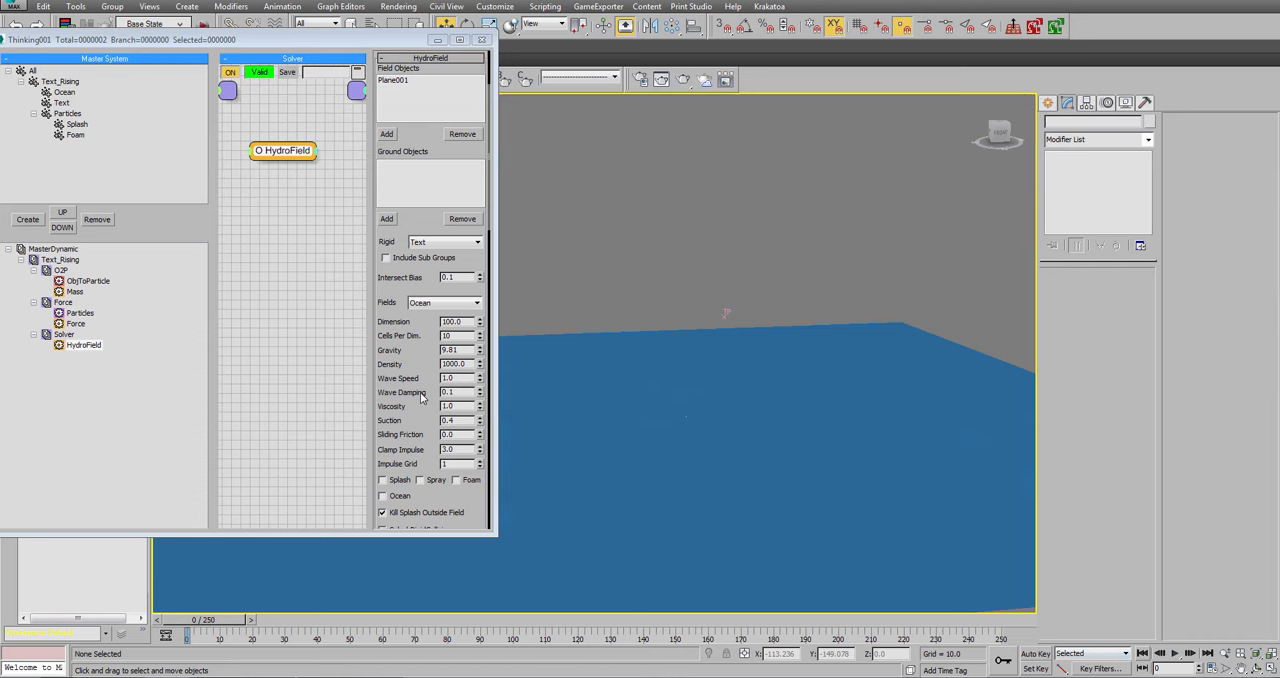
scroll(424, 360, down, 5)
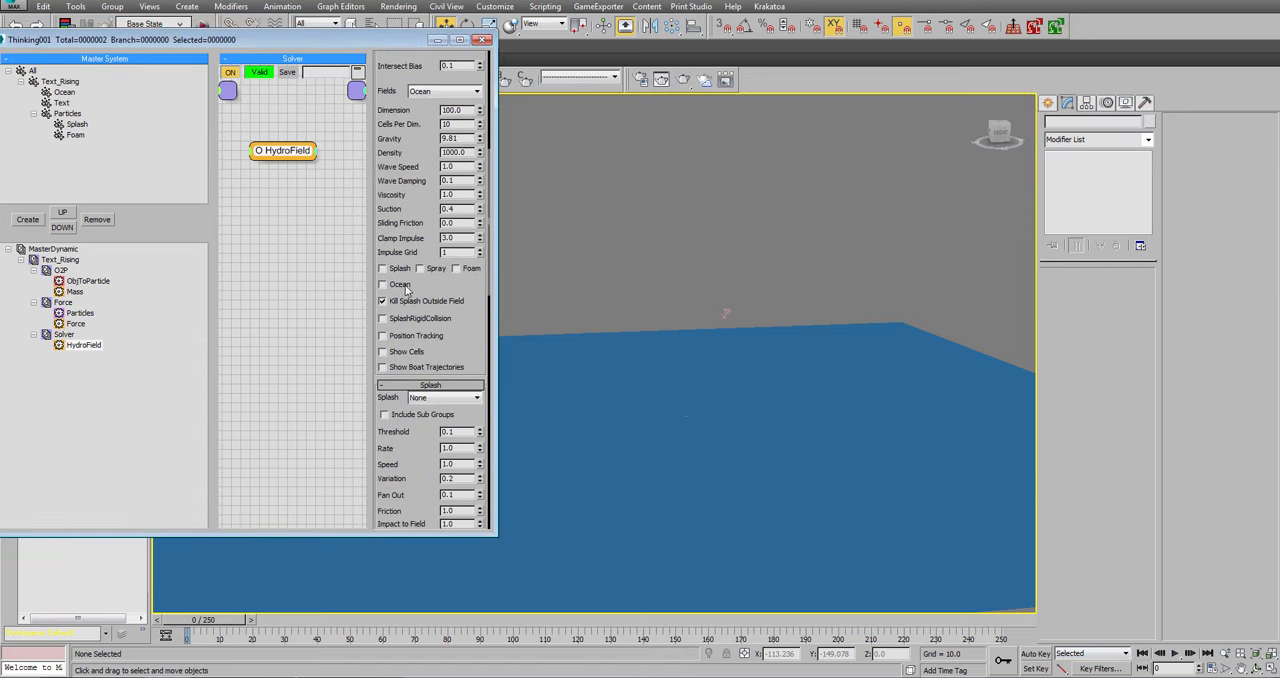
click(407, 286)
click(407, 354)
scroll(409, 158, up, 3)
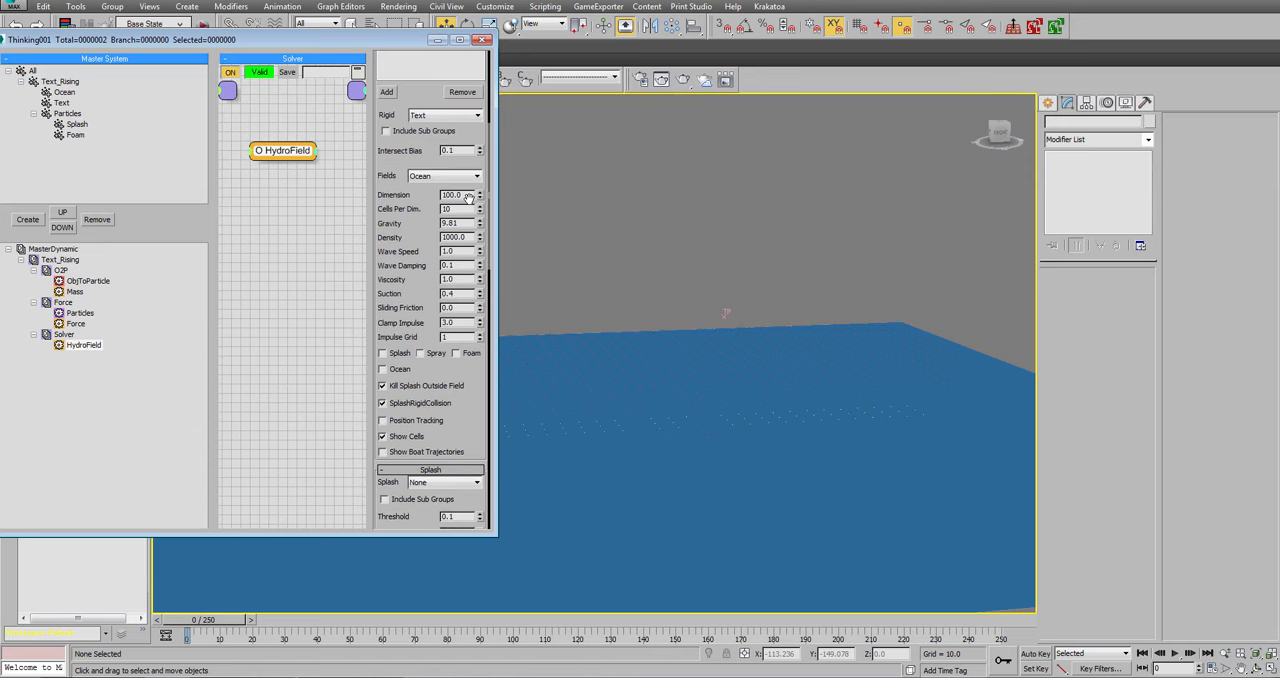
Set the HydroField's Dimension to 10.0 and turn off the cell display.
drag(471, 195, 400, 196)
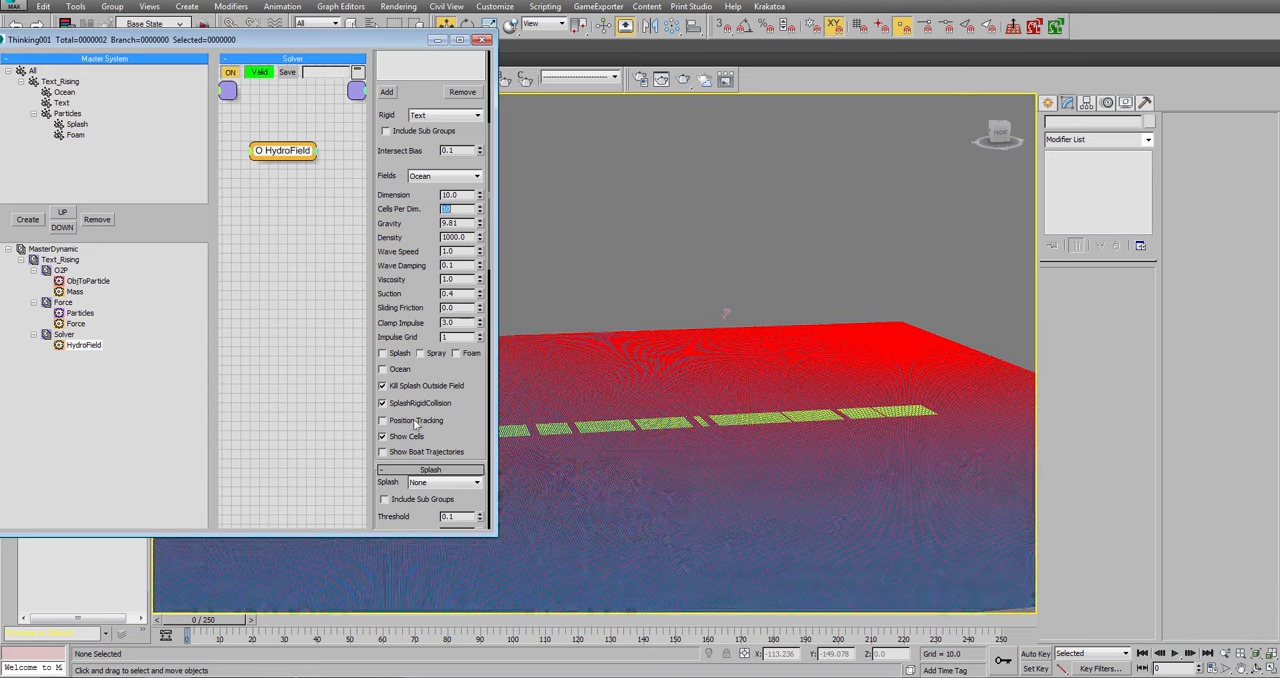
click(383, 437)
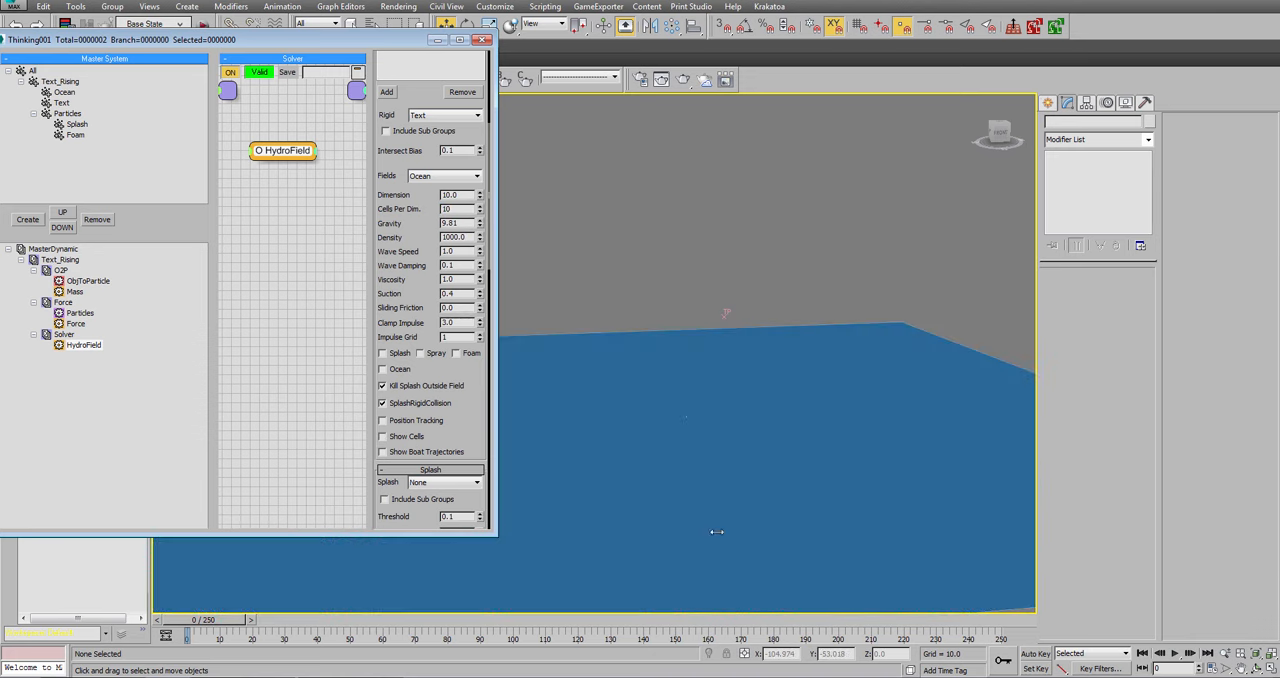
Play the simulation to about frame 153 to check the ripples around the text, and return to frame 0.
click(1177, 652)
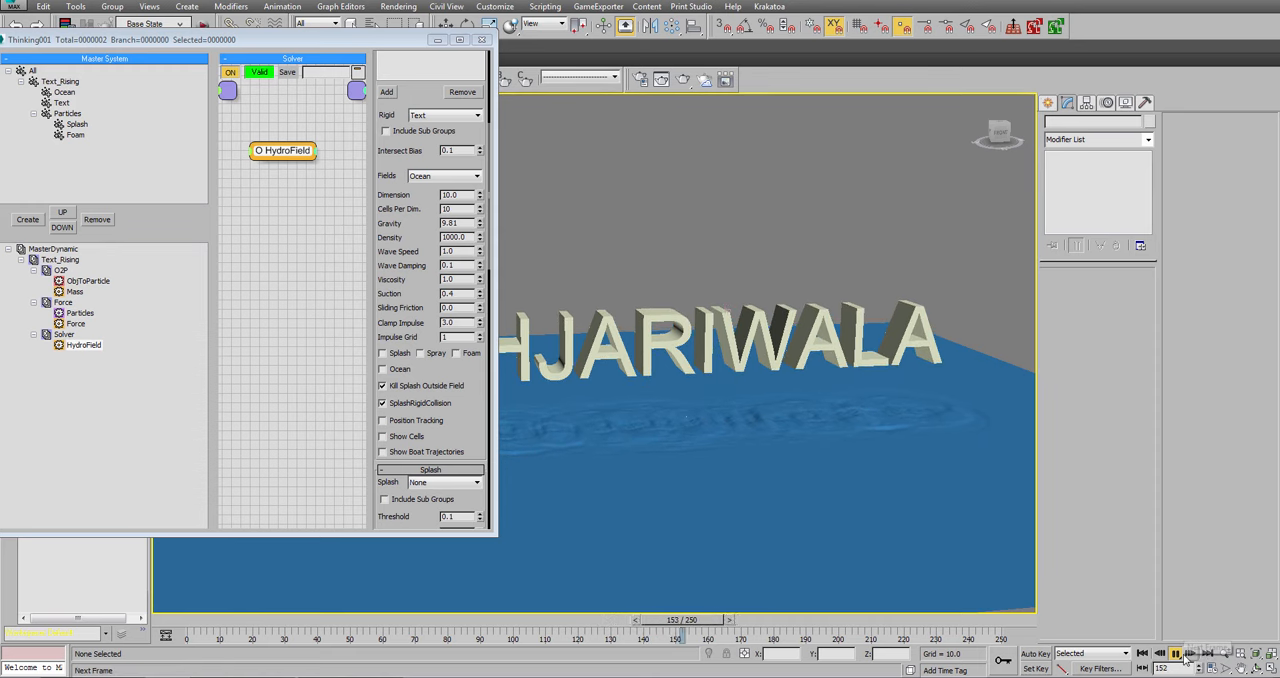
click(1176, 654)
click(1142, 653)
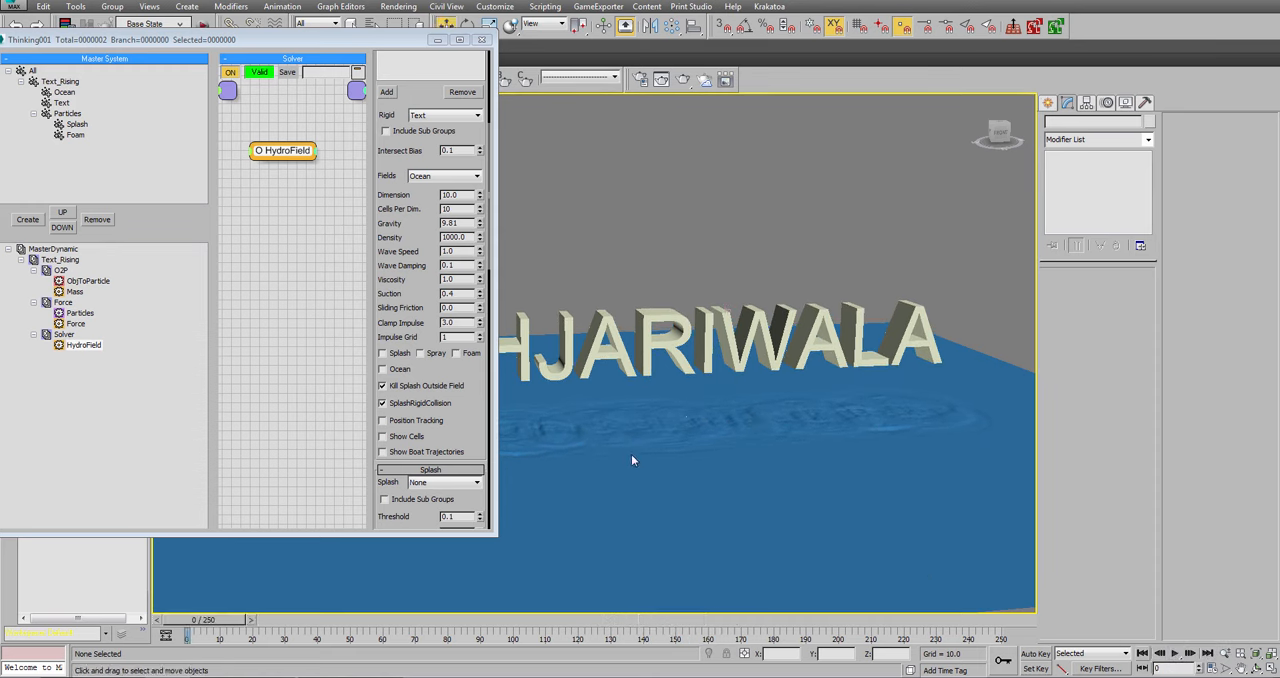
Enable the HydroField's Ocean option and collapse the Splash, Spray and Foam settings to reach the Ocean parameters.
click(401, 371)
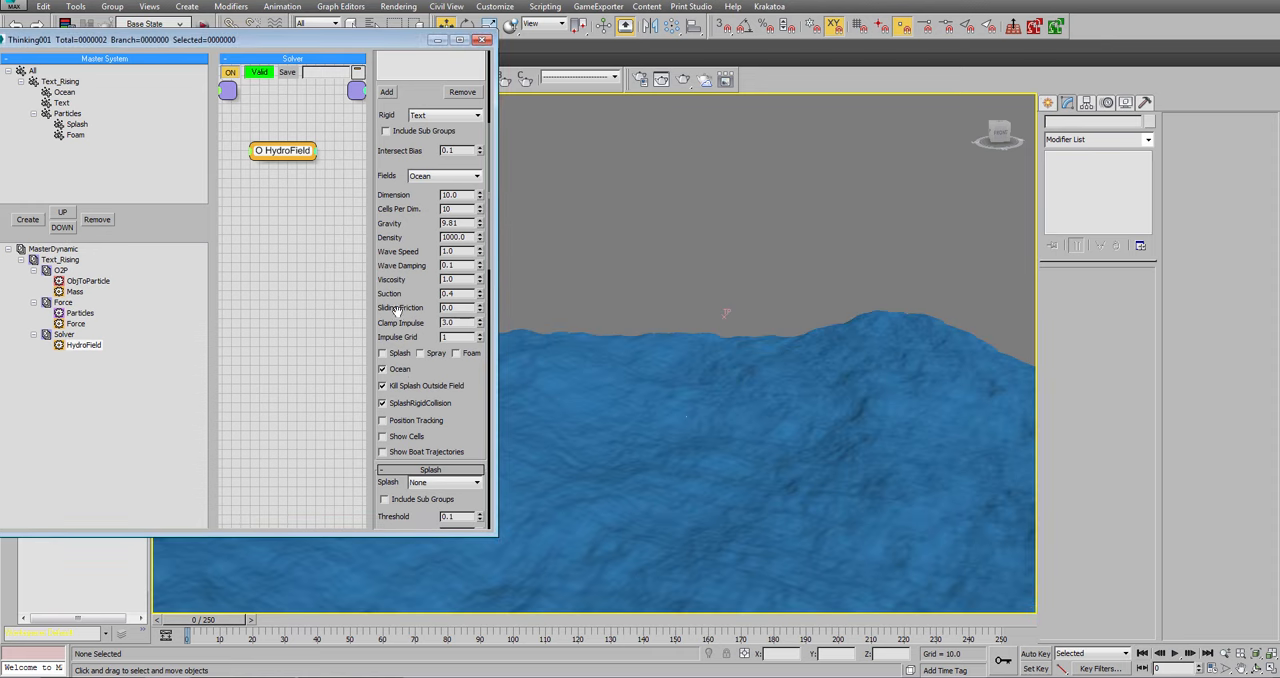
click(420, 177)
click(393, 268)
scroll(418, 278, down, 4)
click(420, 286)
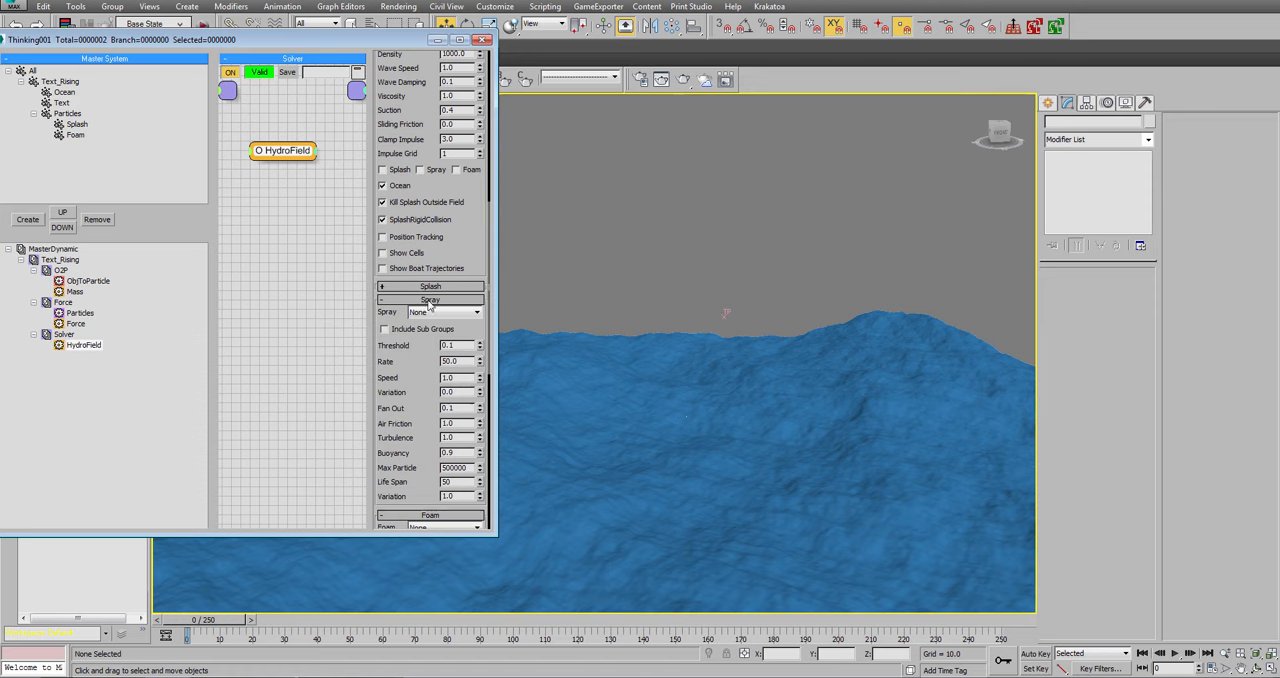
click(429, 300)
click(427, 314)
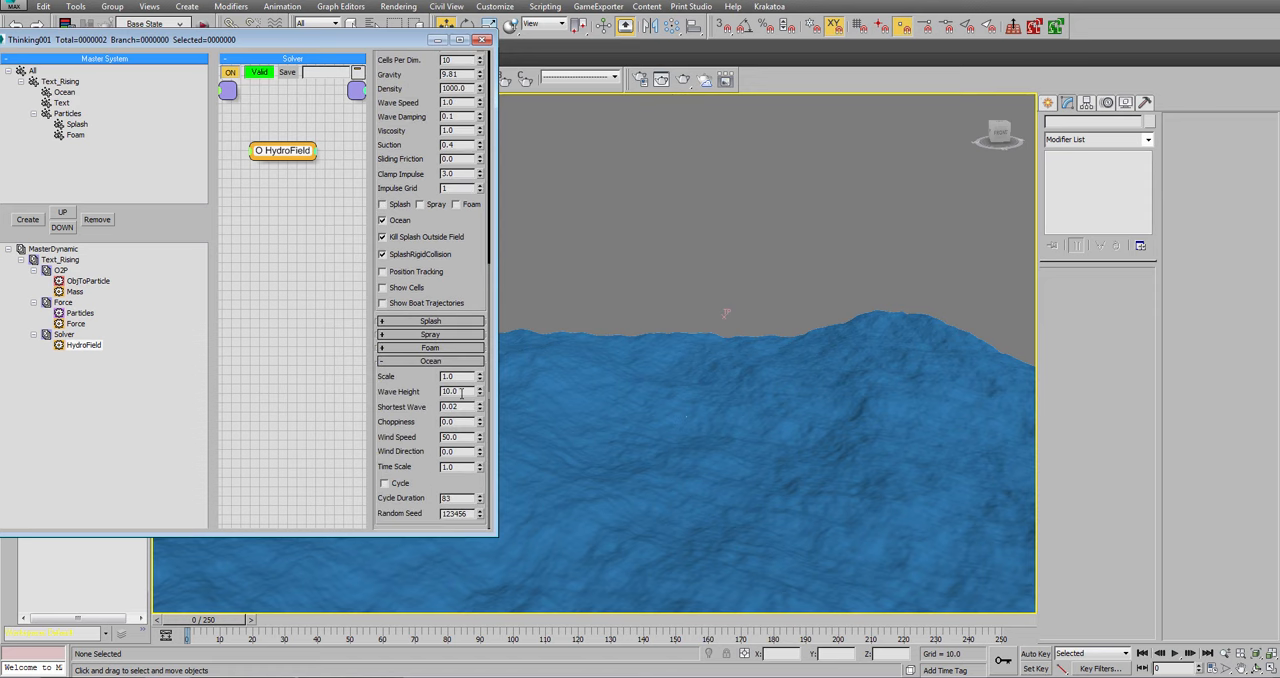
Set the ocean's Wave Height to 5.0, Wind Speed to 10.0 and Choppiness to 3.0.
double_click(461, 392)
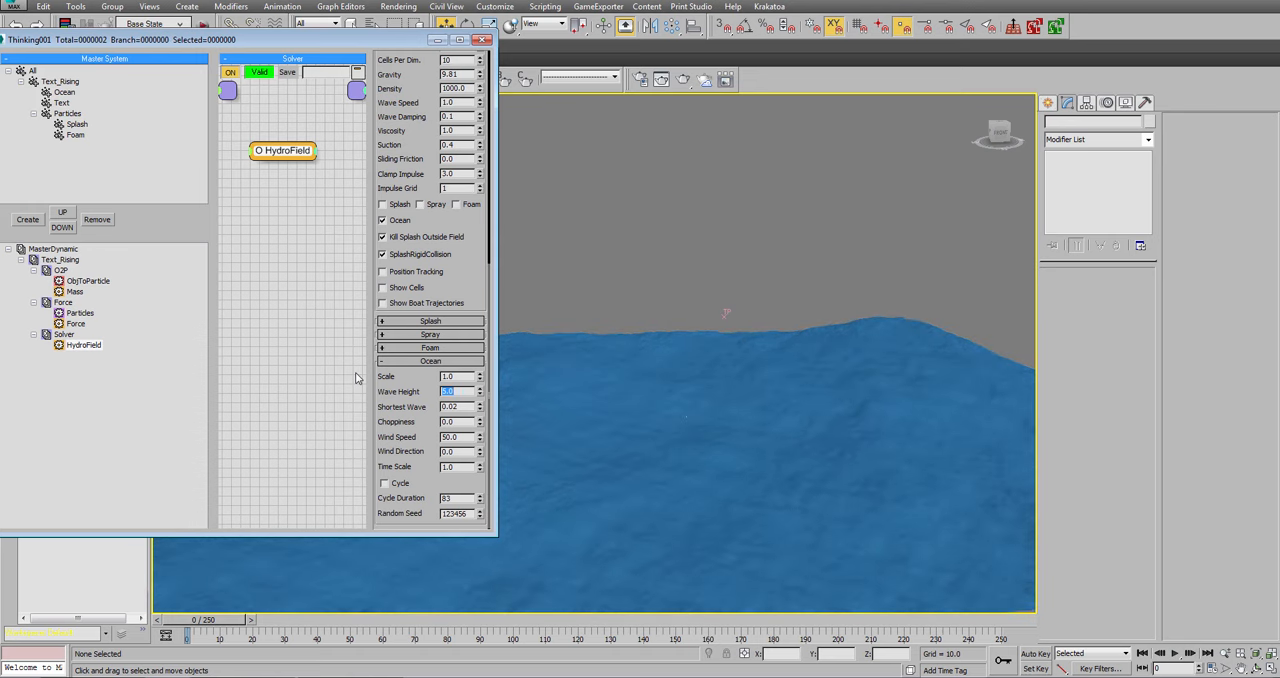
key(Tab)
key(Tab)
key(Tab)
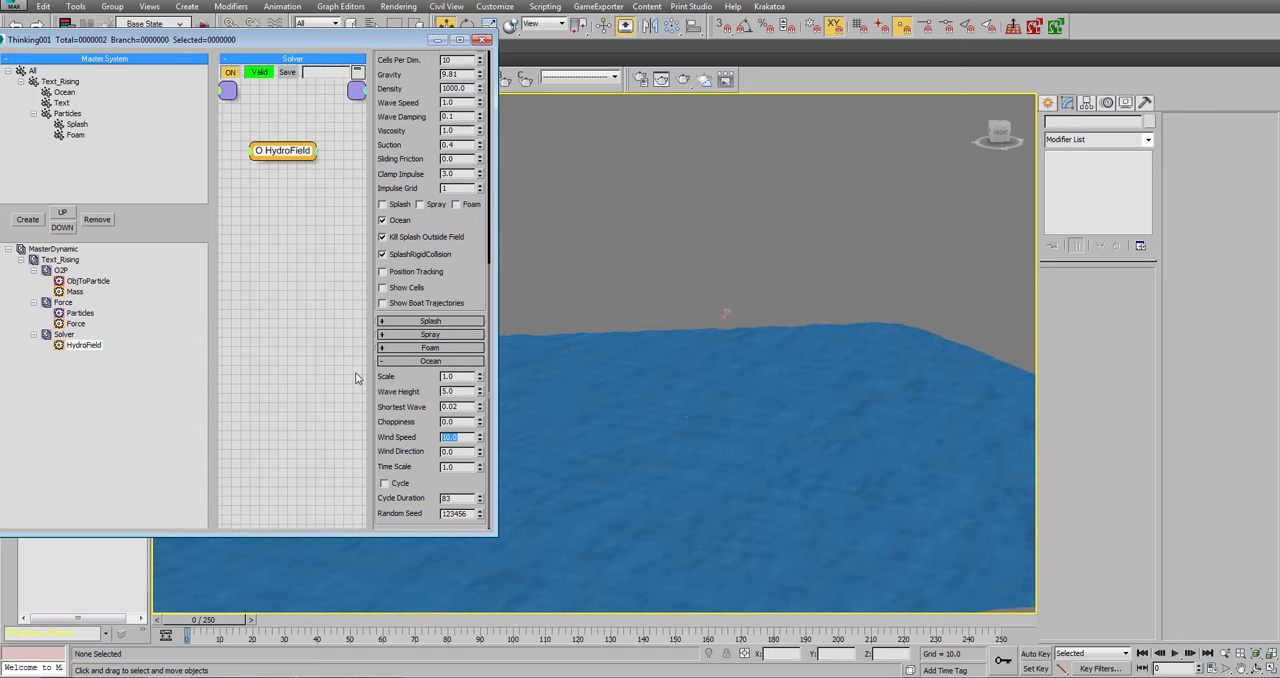
click(426, 429)
text(2)
key(Return)
scroll(406, 176, up, 1)
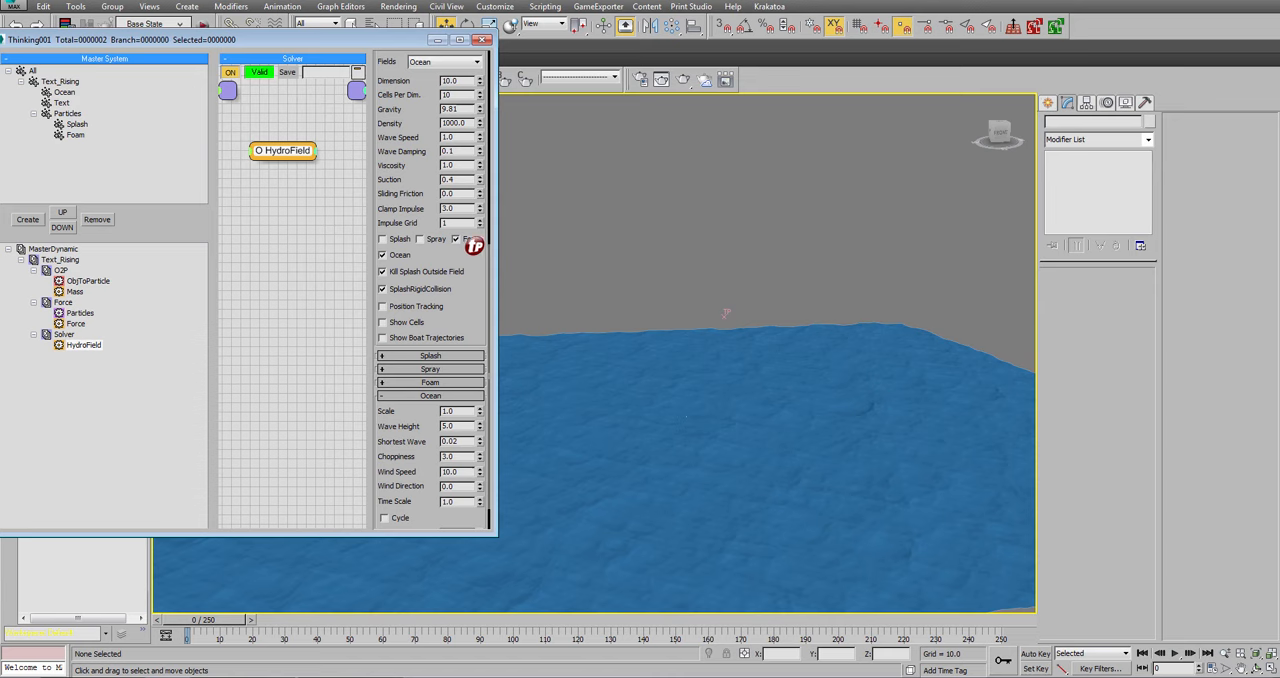
Enable HydroField foam, assign it to the Foam group and set its Ocean Threshold to 1.0.
click(430, 383)
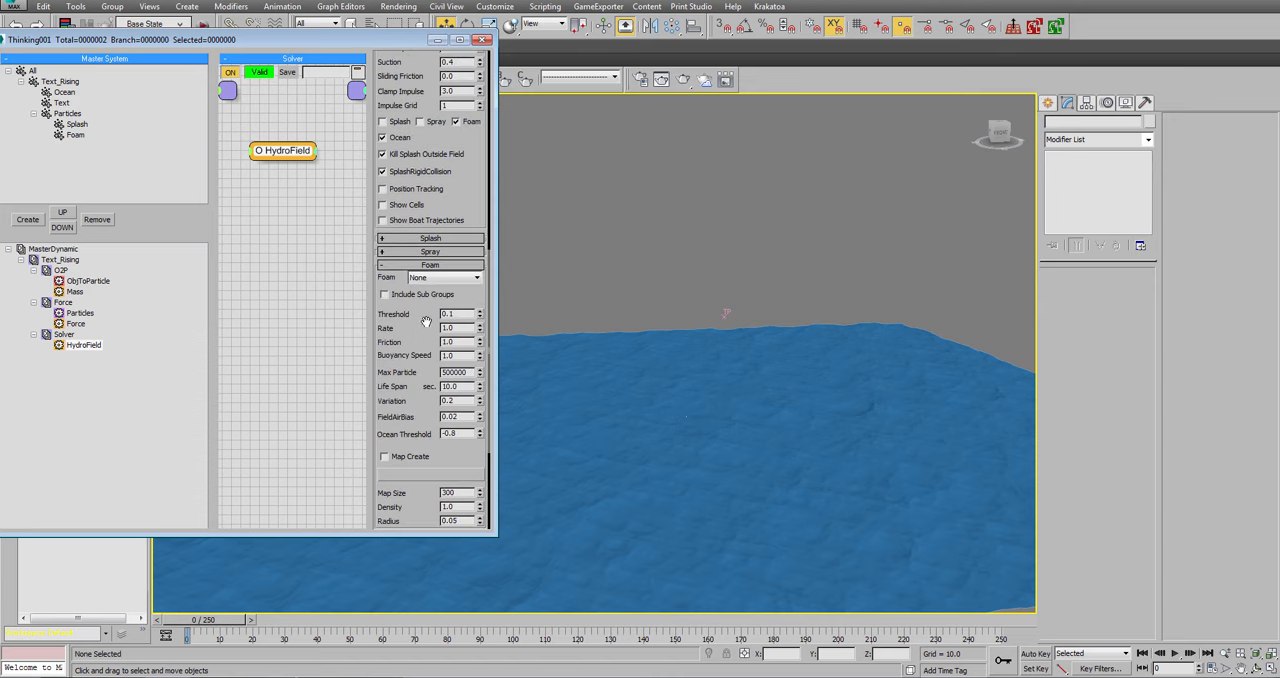
click(447, 277)
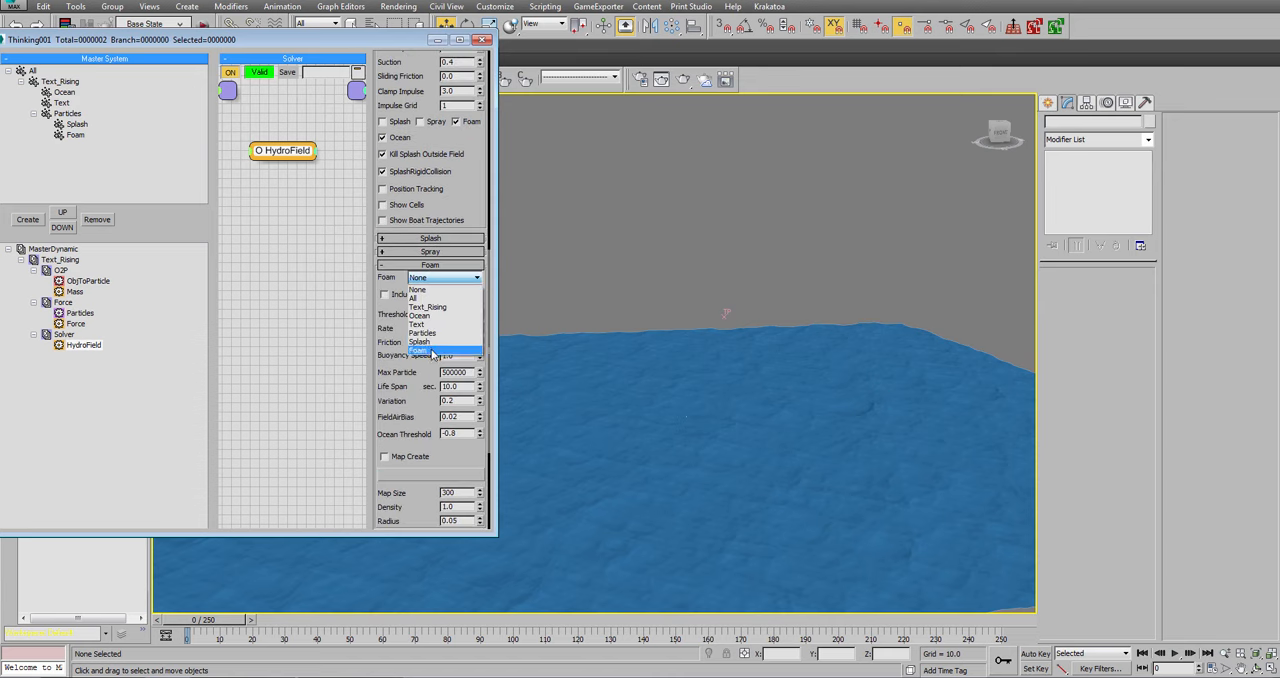
click(440, 354)
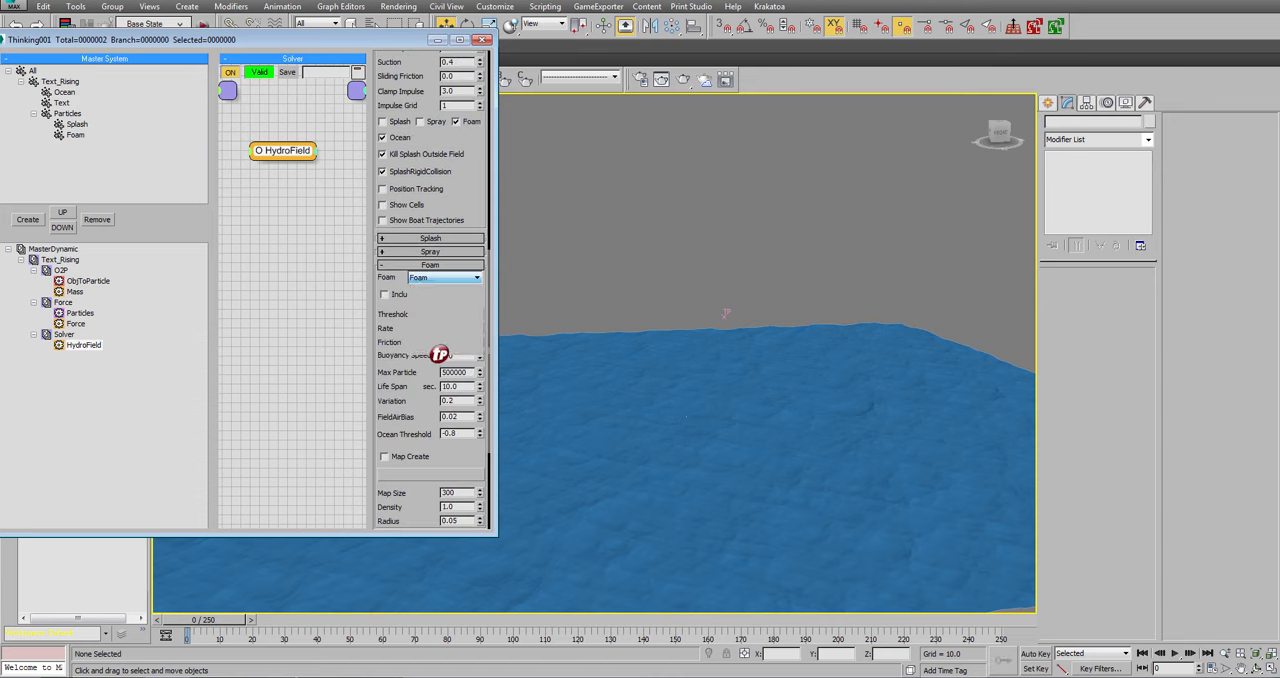
double_click(460, 432)
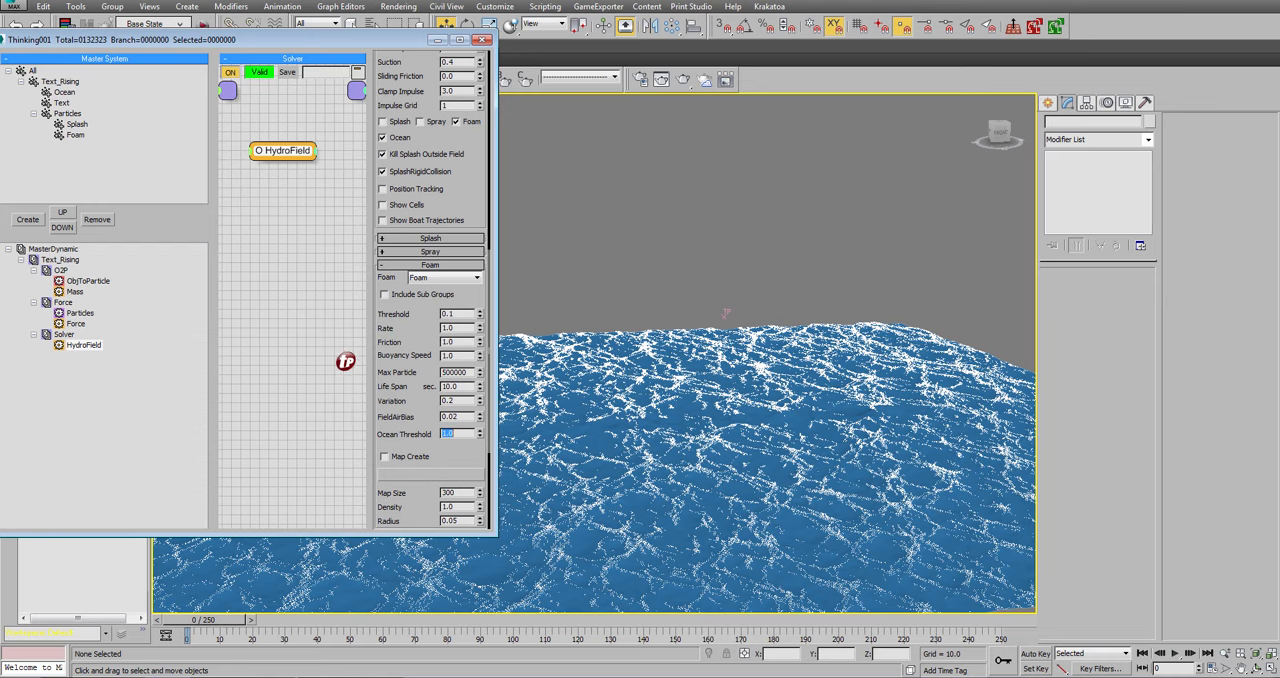
Set the HydroField foam Threshold to 0.01, preview the first few frames and return to frame 0.
double_click(455, 313)
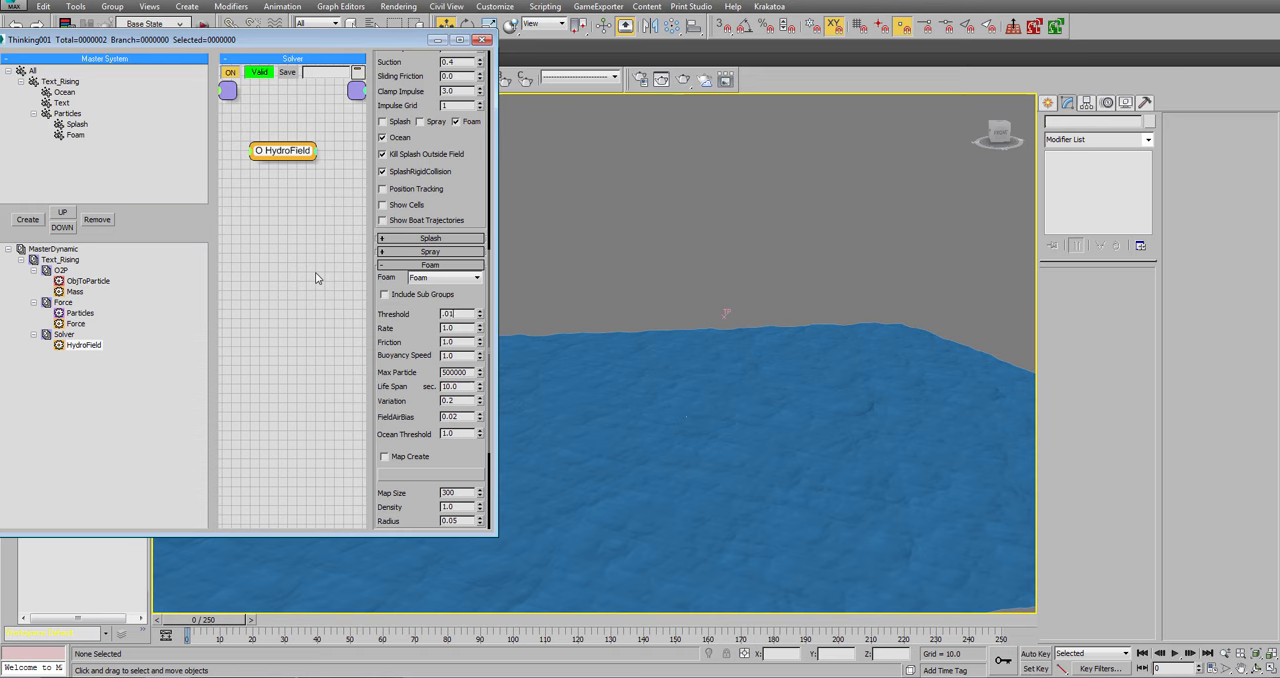
click(1177, 654)
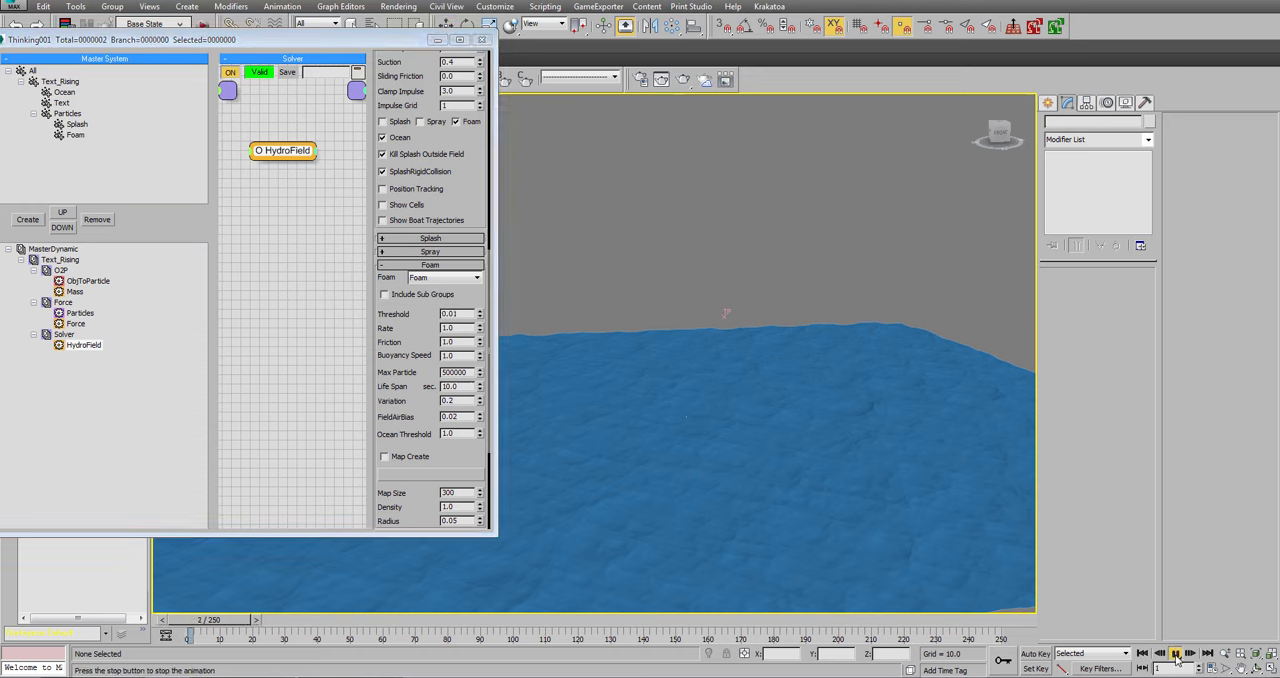
click(1177, 654)
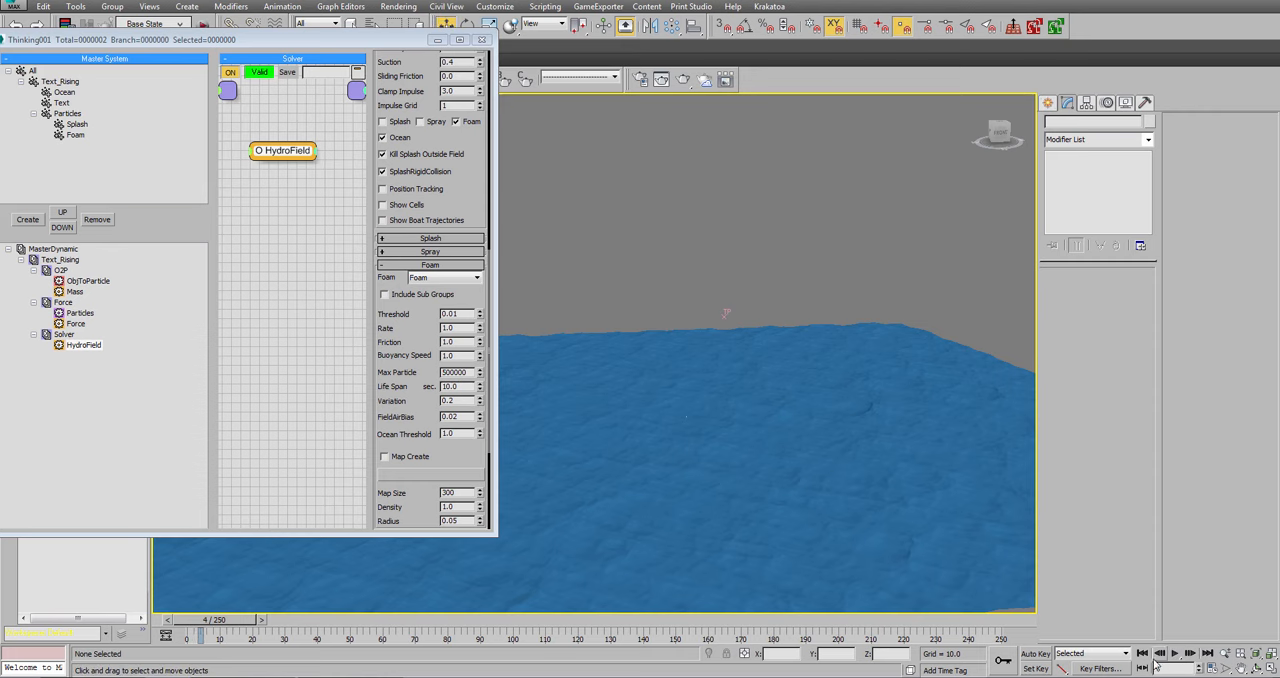
click(1141, 653)
Switch the viewport to the Front view, minimise the Thinking Particles window and unhide Text001.
key(shift+g)
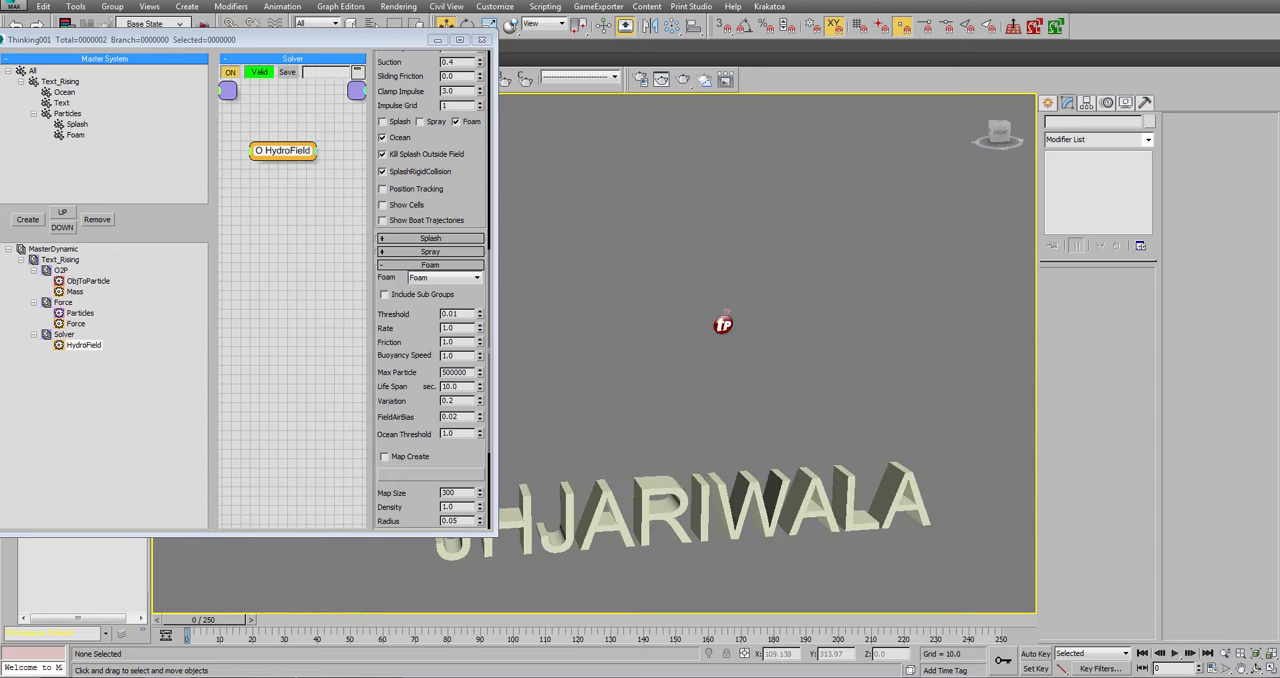
key(f)
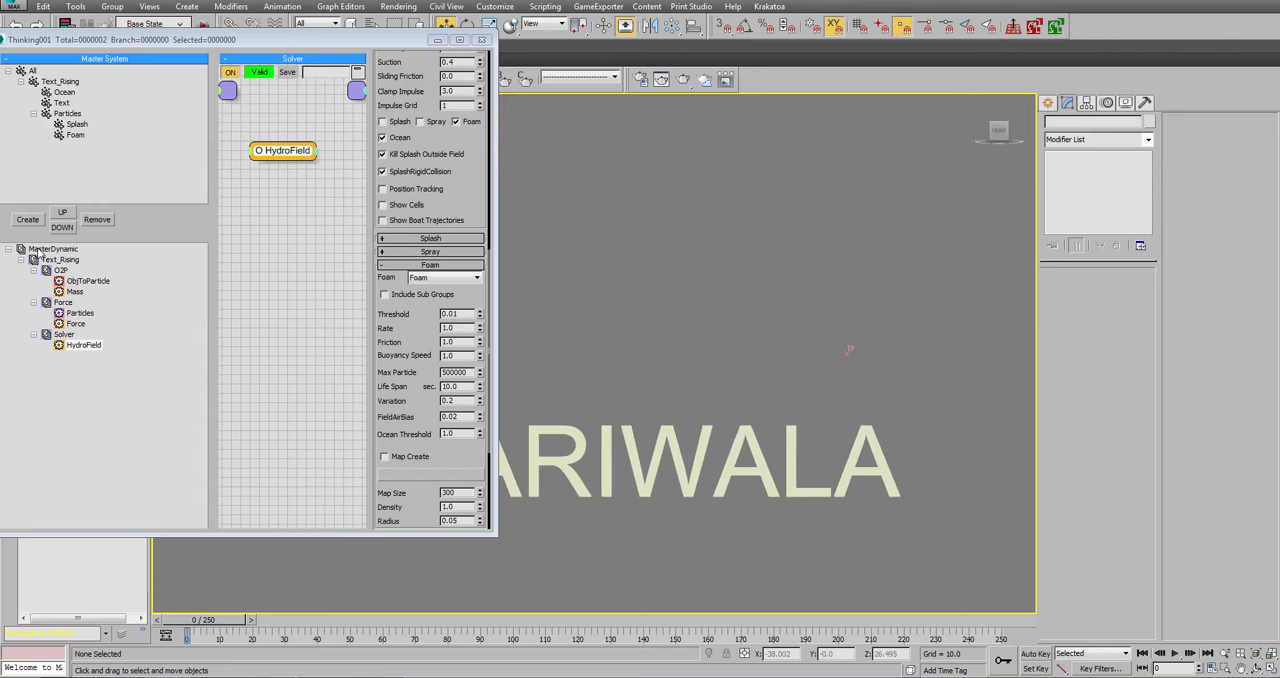
click(437, 40)
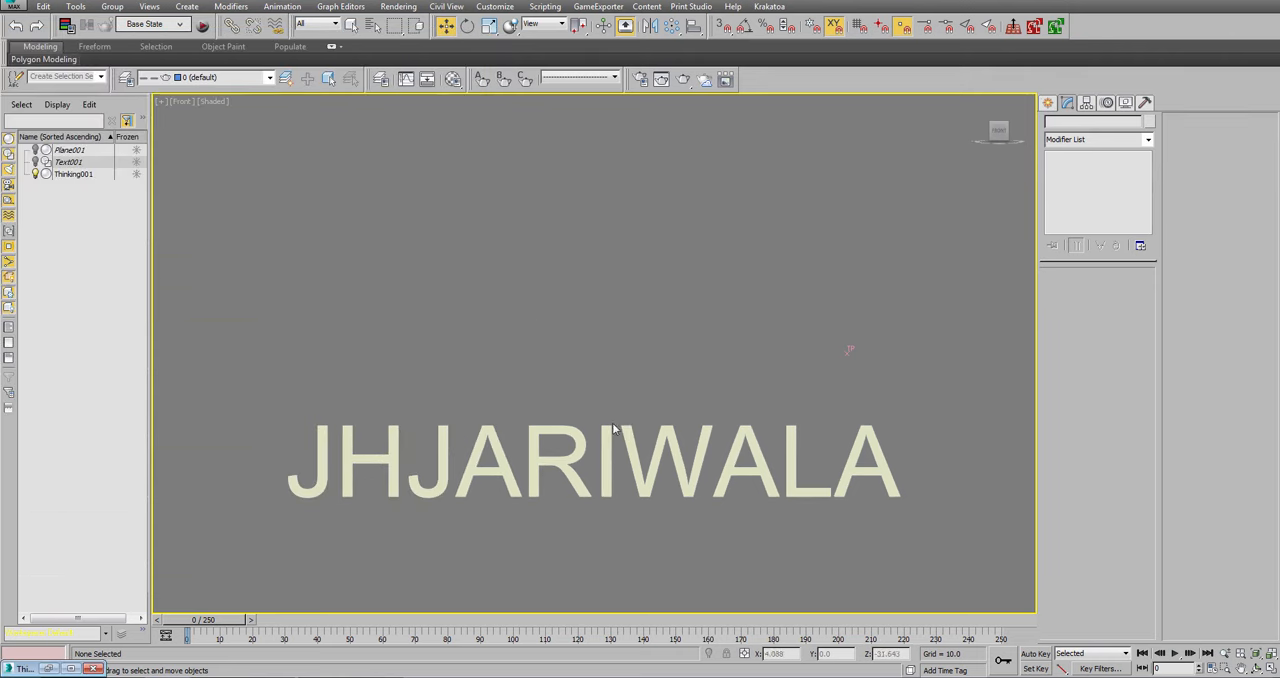
right_click(598, 438)
click(35, 162)
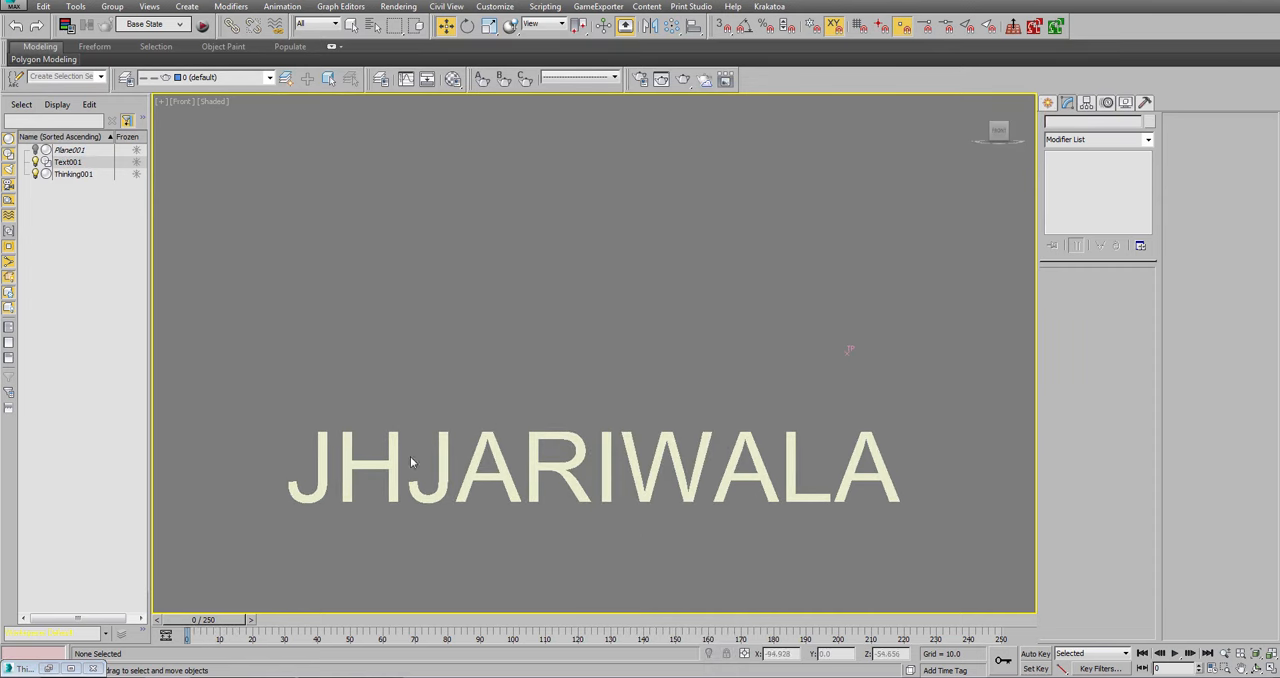
Unhide Plane001, show the view in wireframe and raise Text001 at frame 0 to just below the plane, about Z -40.
drag(489, 403, 348, 441)
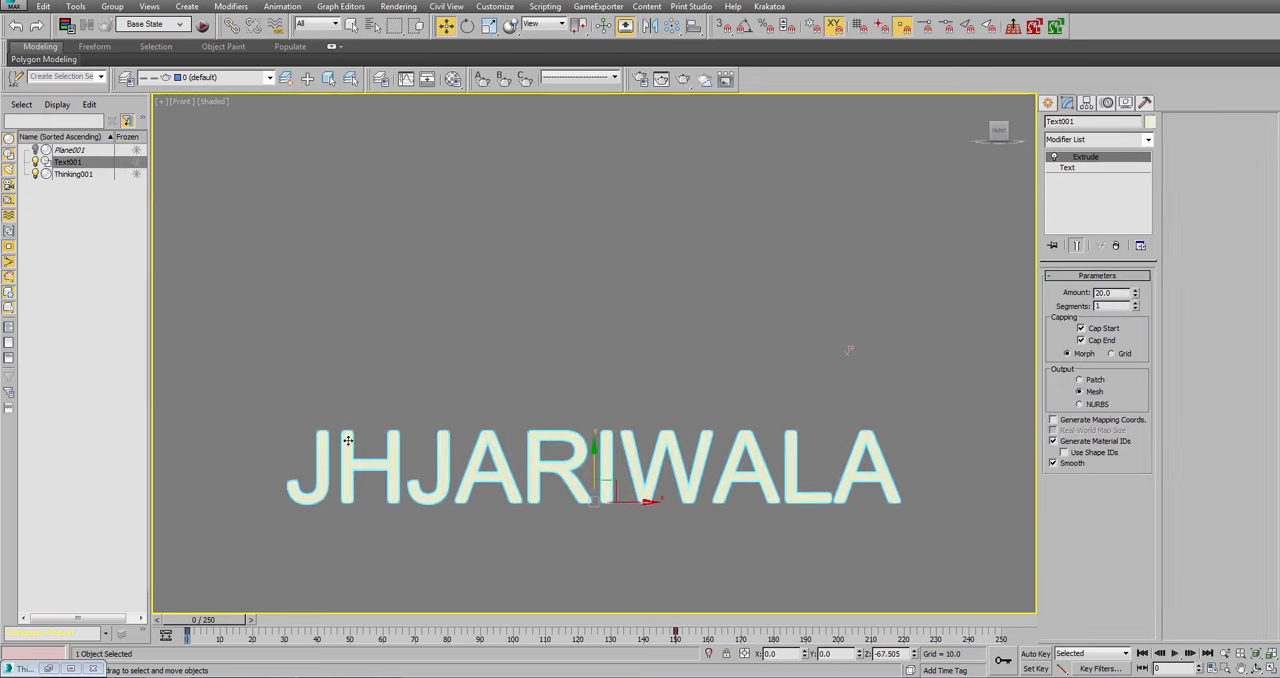
click(35, 150)
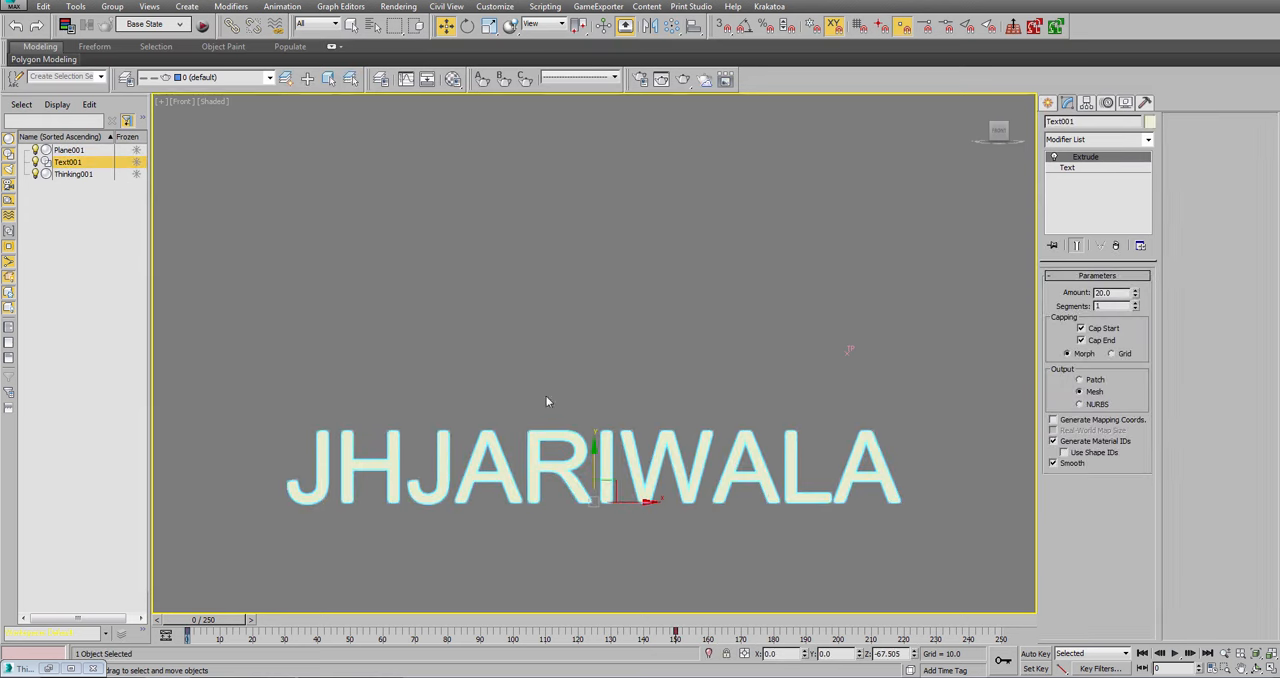
key(F3)
drag(593, 460, 605, 409)
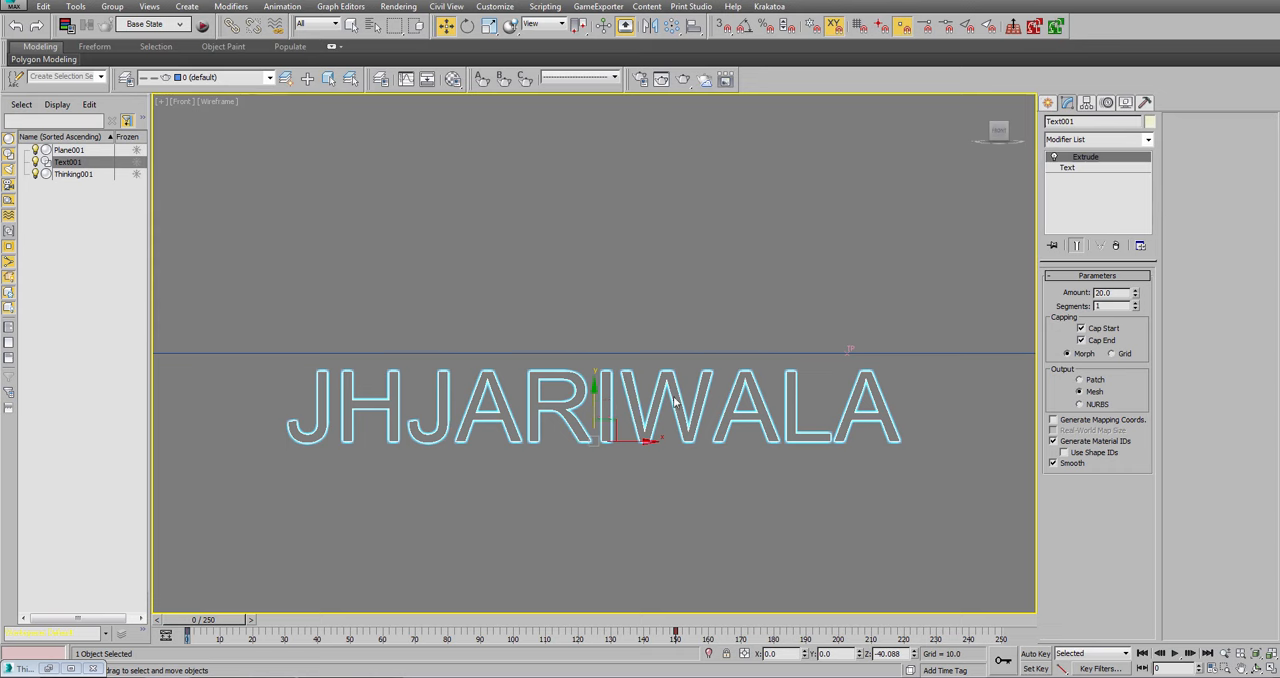
Lower Text001's position key at frame 150 to about Z 33 with Auto Key, and return to frame 0.
click(1142, 668)
click(1190, 652)
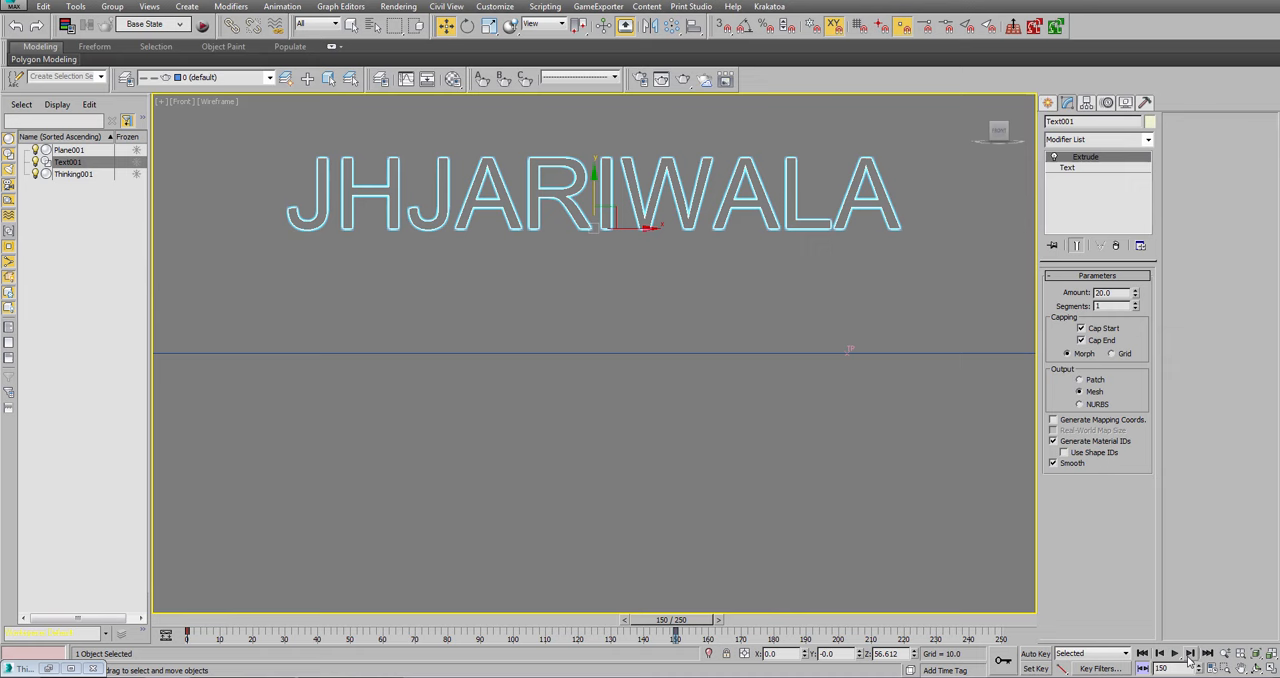
click(1034, 655)
drag(586, 196, 589, 248)
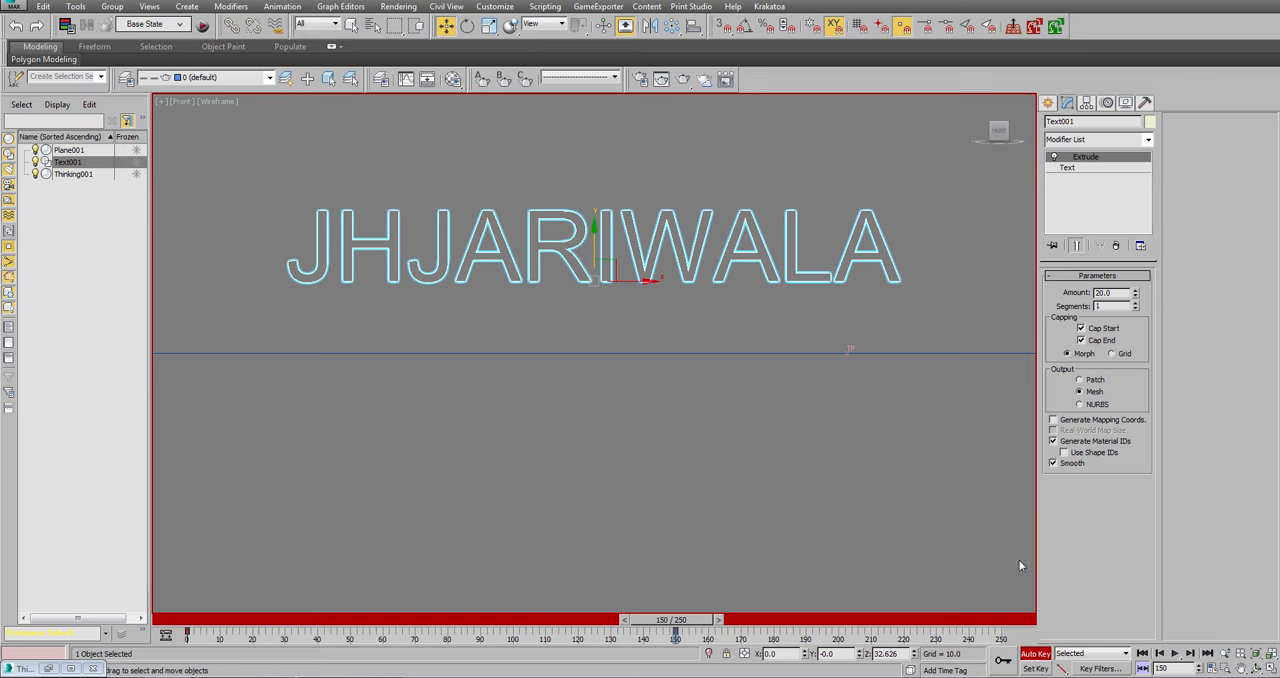
click(1032, 656)
click(1142, 653)
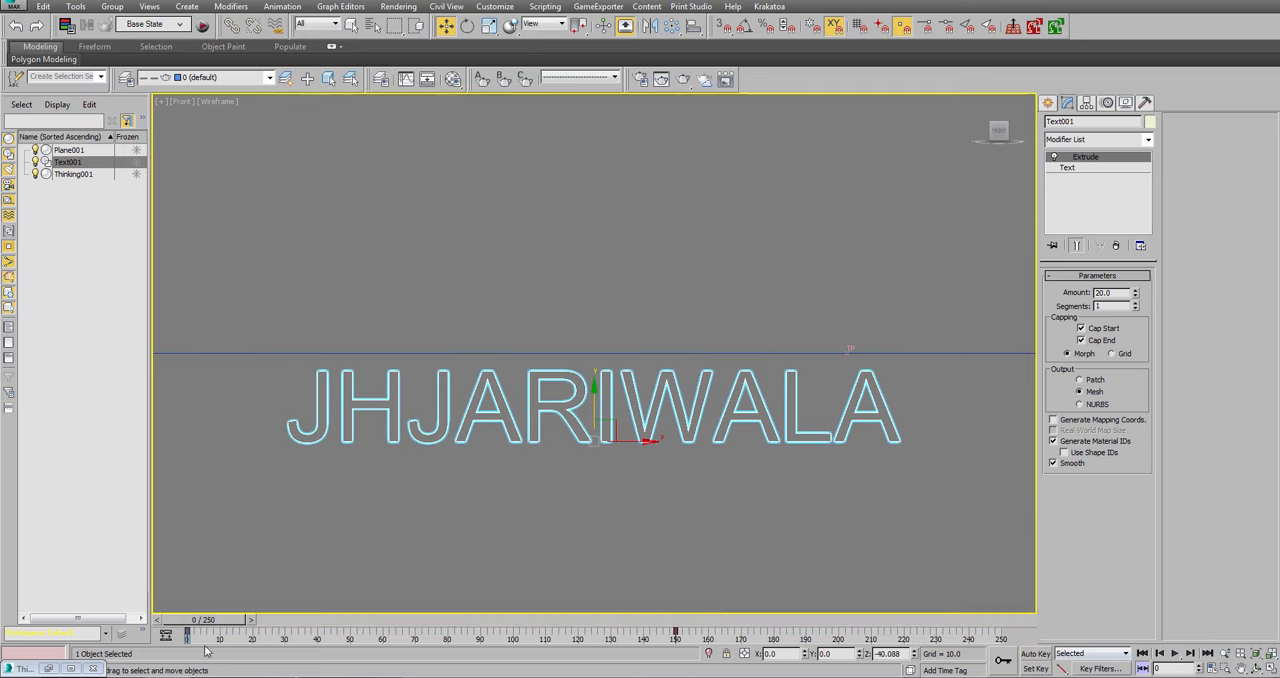
Restore the Thinking Particles window in an angled view, hide Plane001 and Text001, and switch MasterDynamic back on.
click(48, 668)
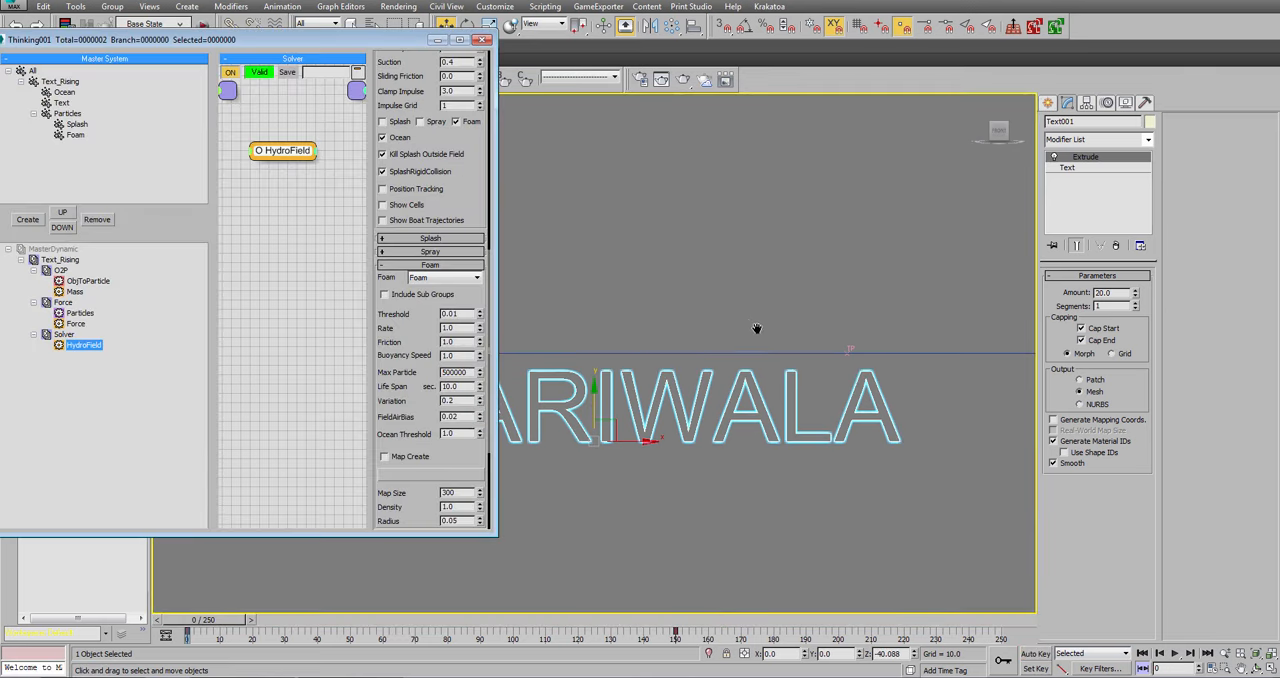
alt+middle_drag(749, 326, 734, 376)
scroll(734, 376, down, 2)
click(622, 238)
middle_drag(540, 215, 590, 268)
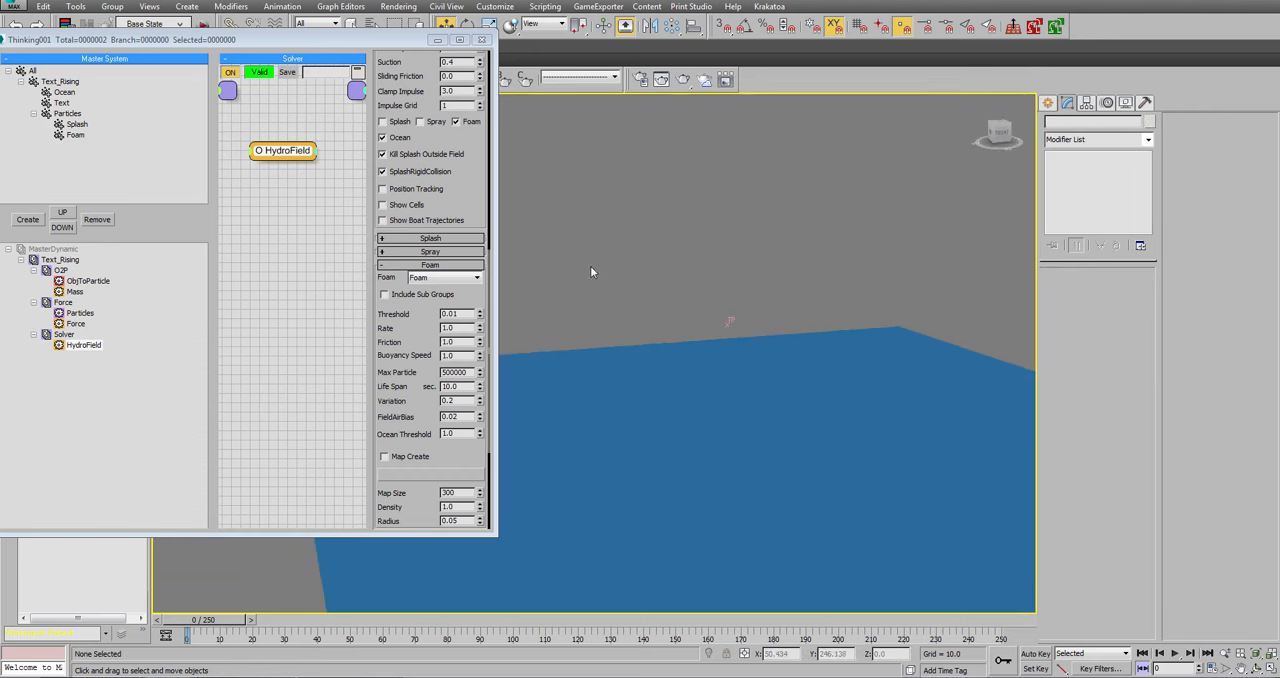
click(84, 344)
drag(281, 44, 131, 81)
click(35, 151)
click(35, 162)
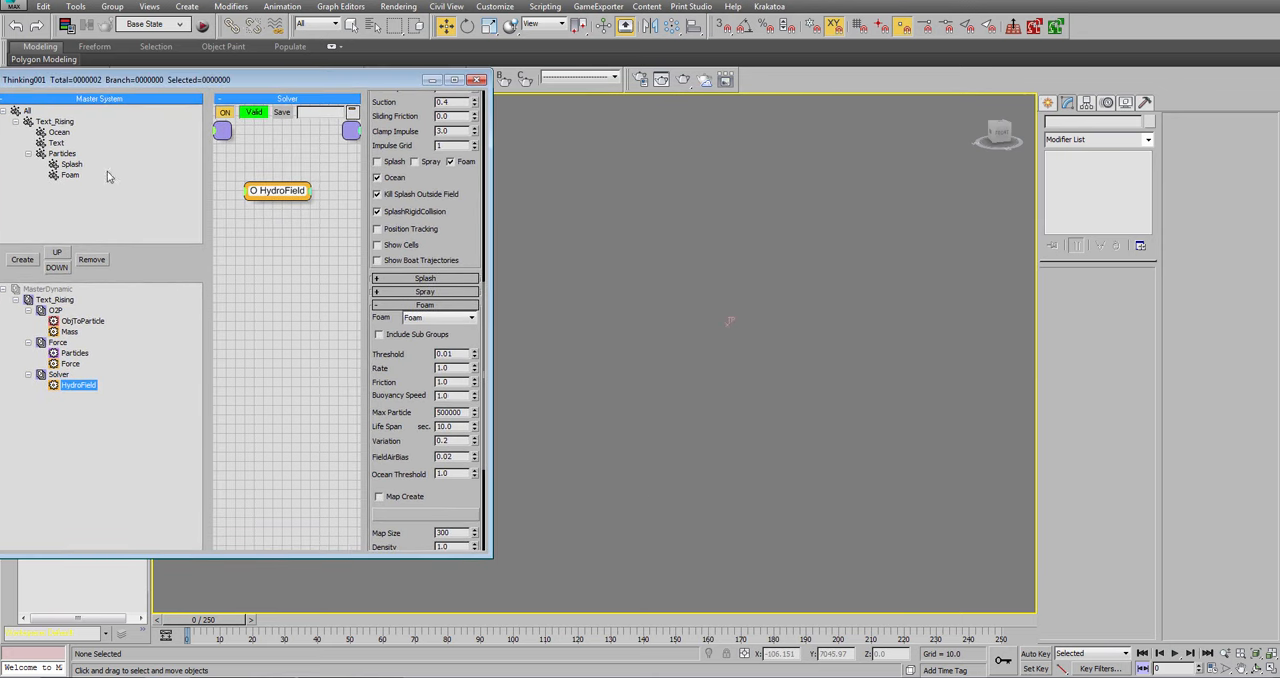
right_click(42, 291)
click(1189, 653)
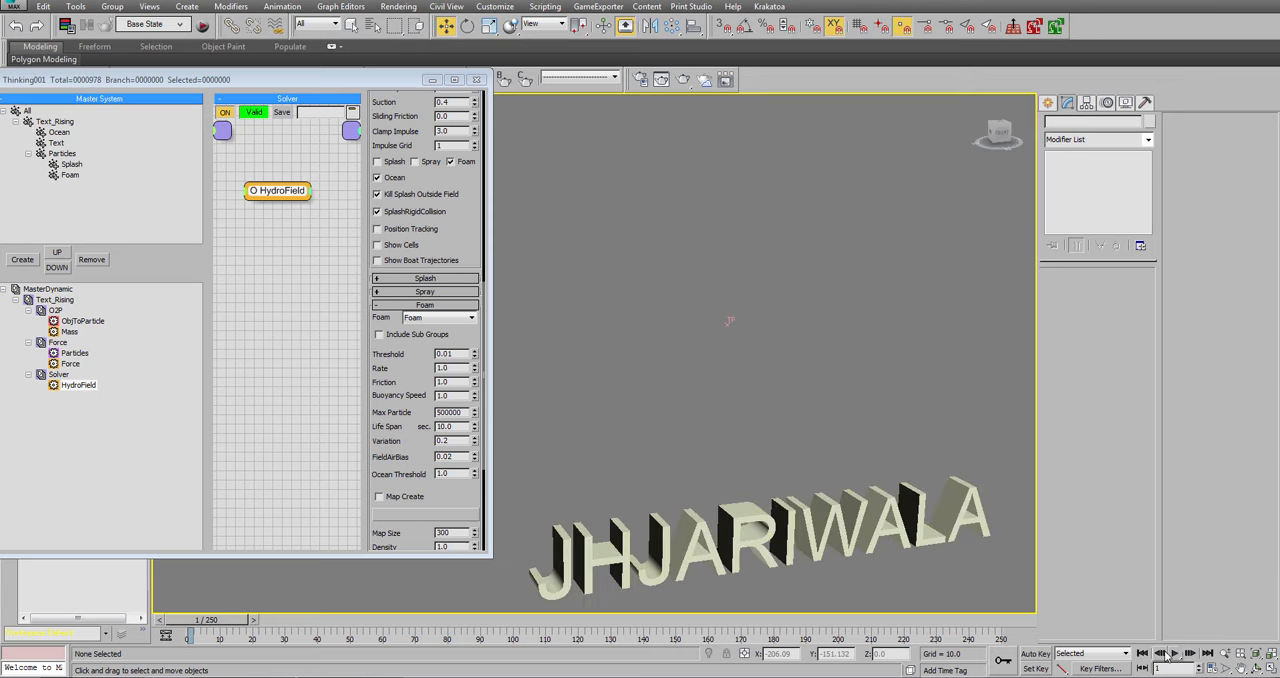
key(Home)
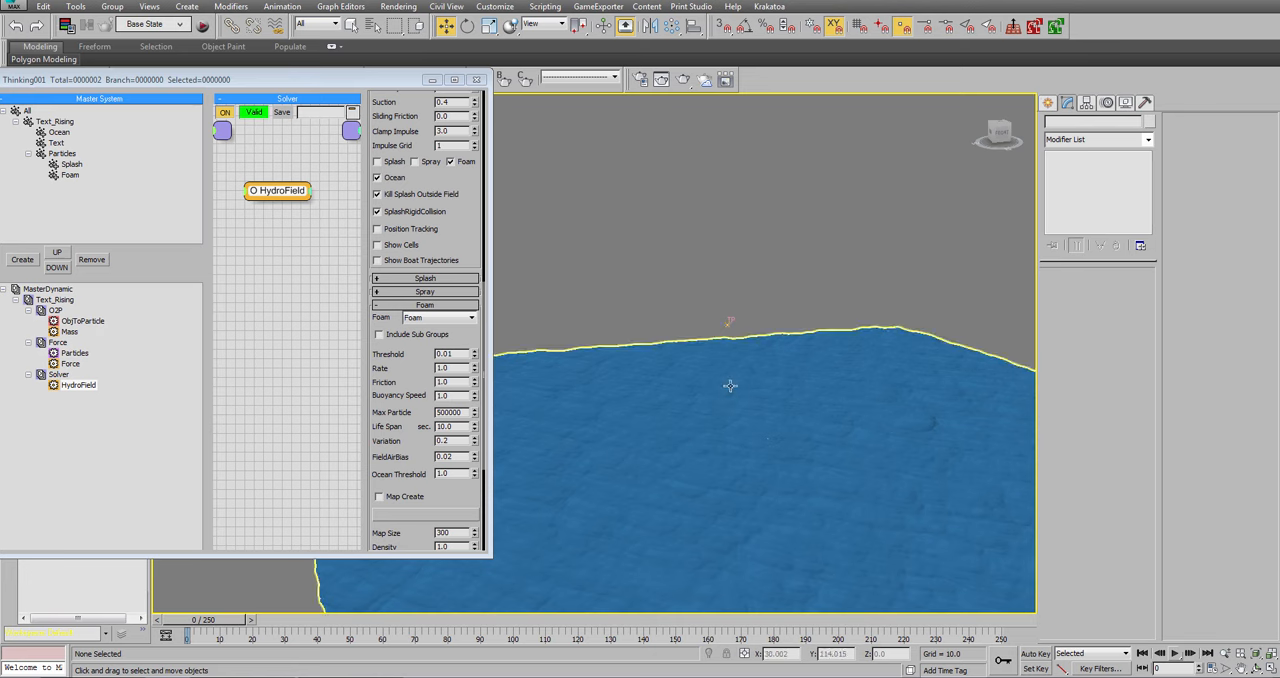
Play the simulation to about frame 67 to check the foam around the rising text, and return to frame 0.
alt+middle_drag(797, 477, 743, 394)
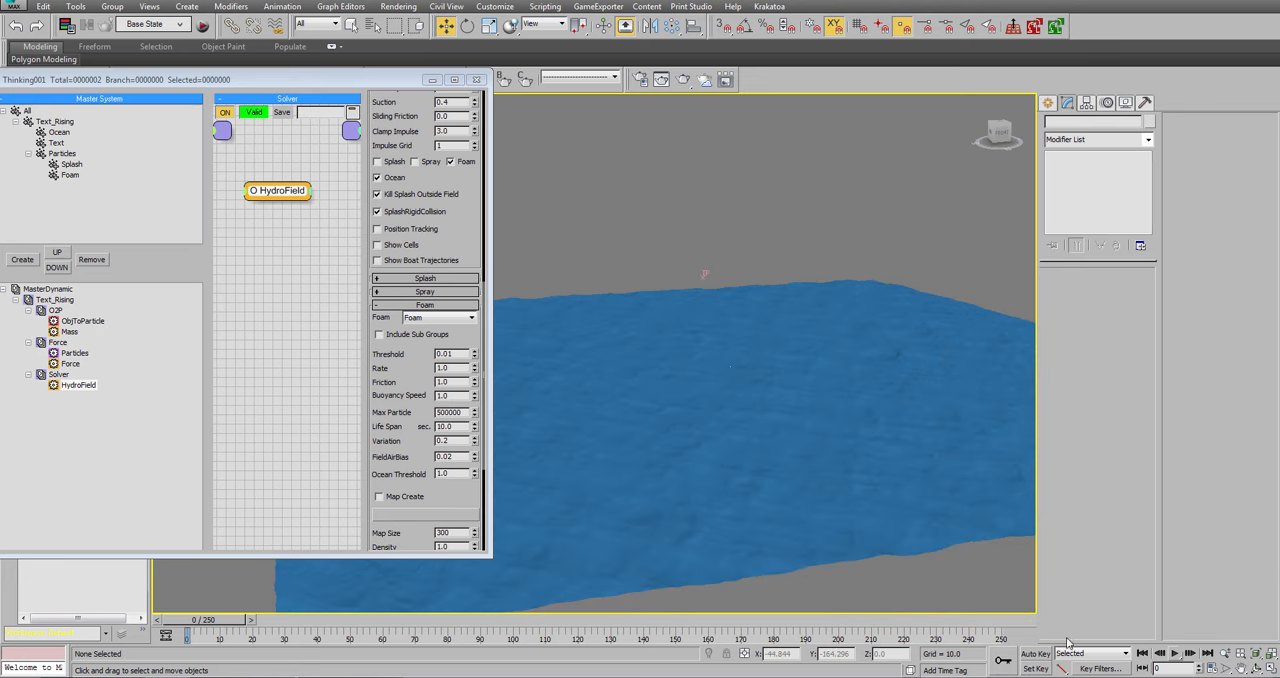
click(1174, 653)
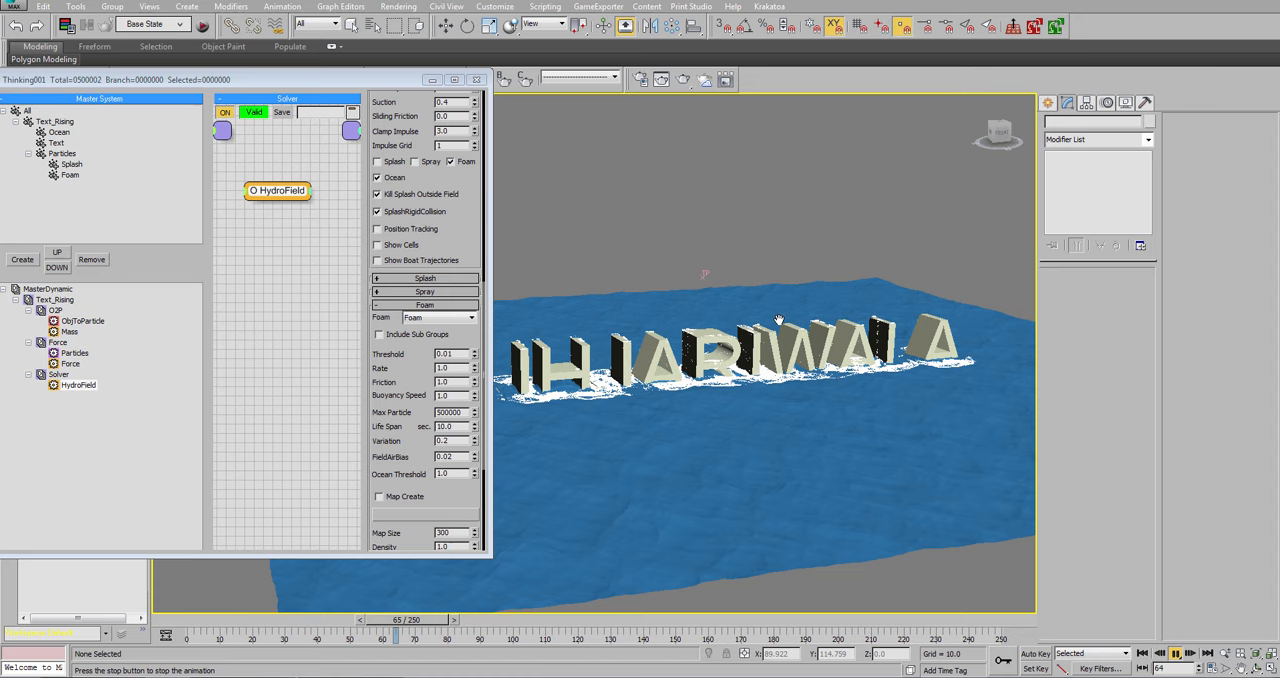
click(1177, 655)
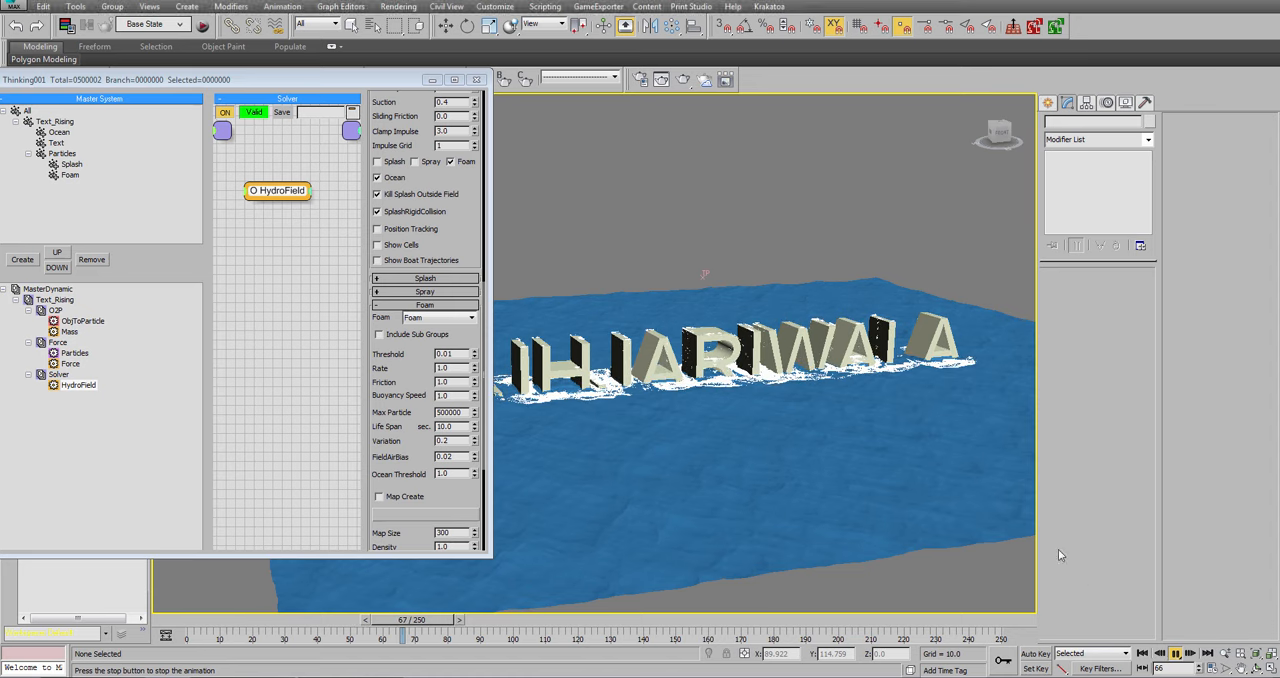
key(w)
click(926, 379)
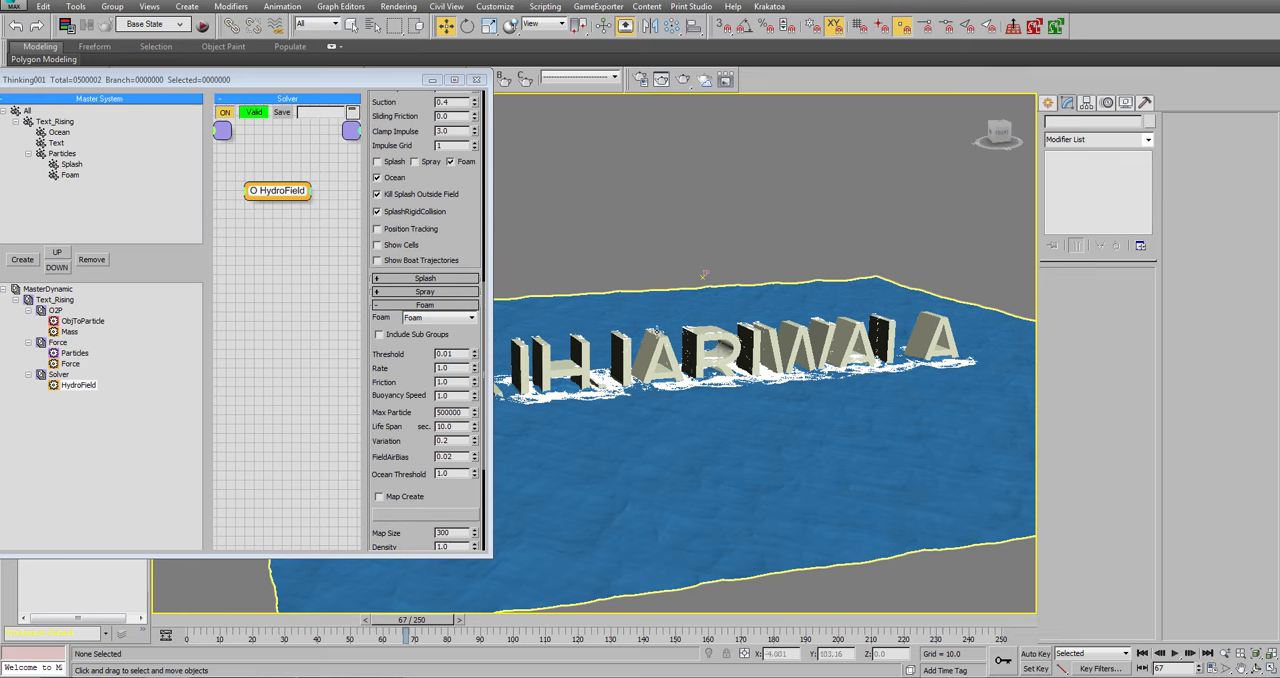
click(1142, 654)
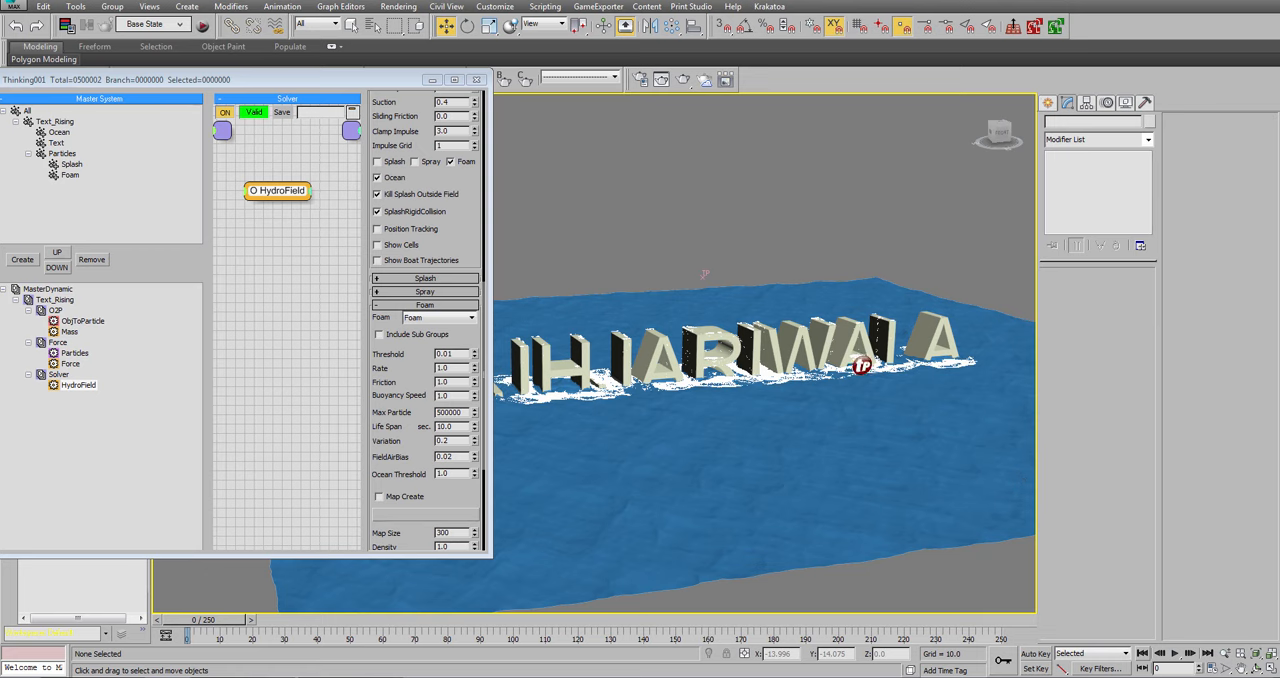
Create a new dynamic set under Text_Rising and place it between the O2P and Force sets.
double_click(47, 301)
click(16, 300)
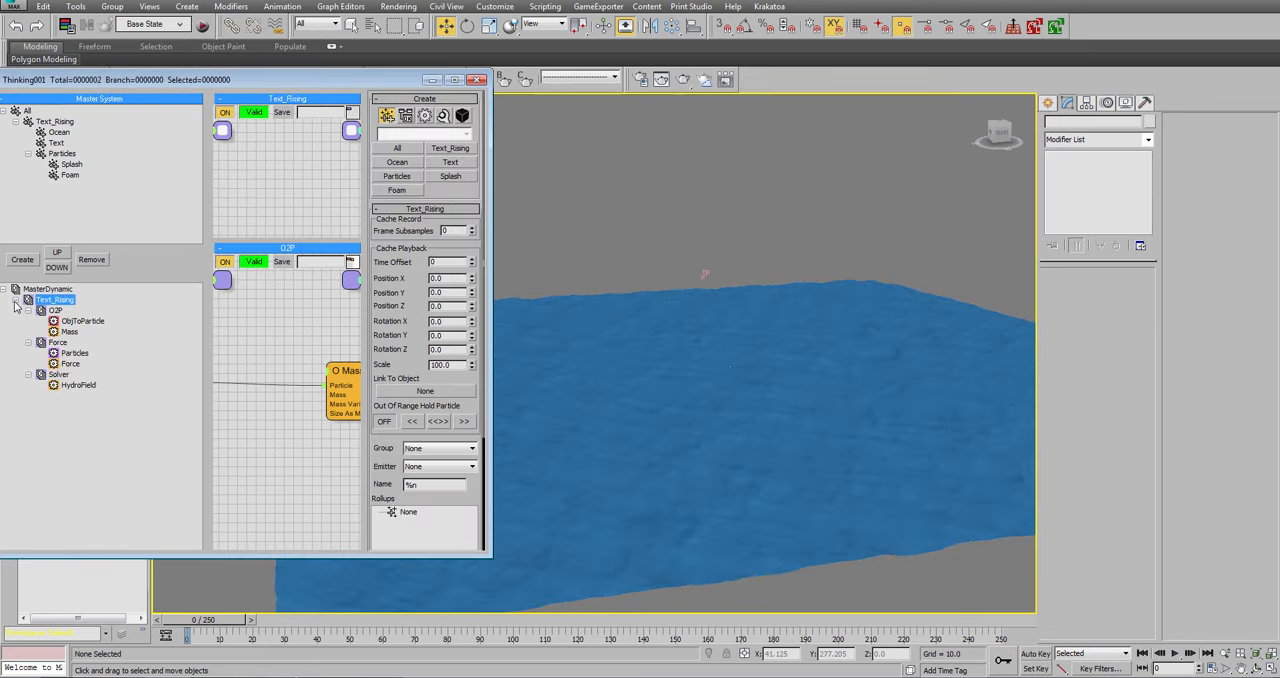
drag(254, 78, 329, 13)
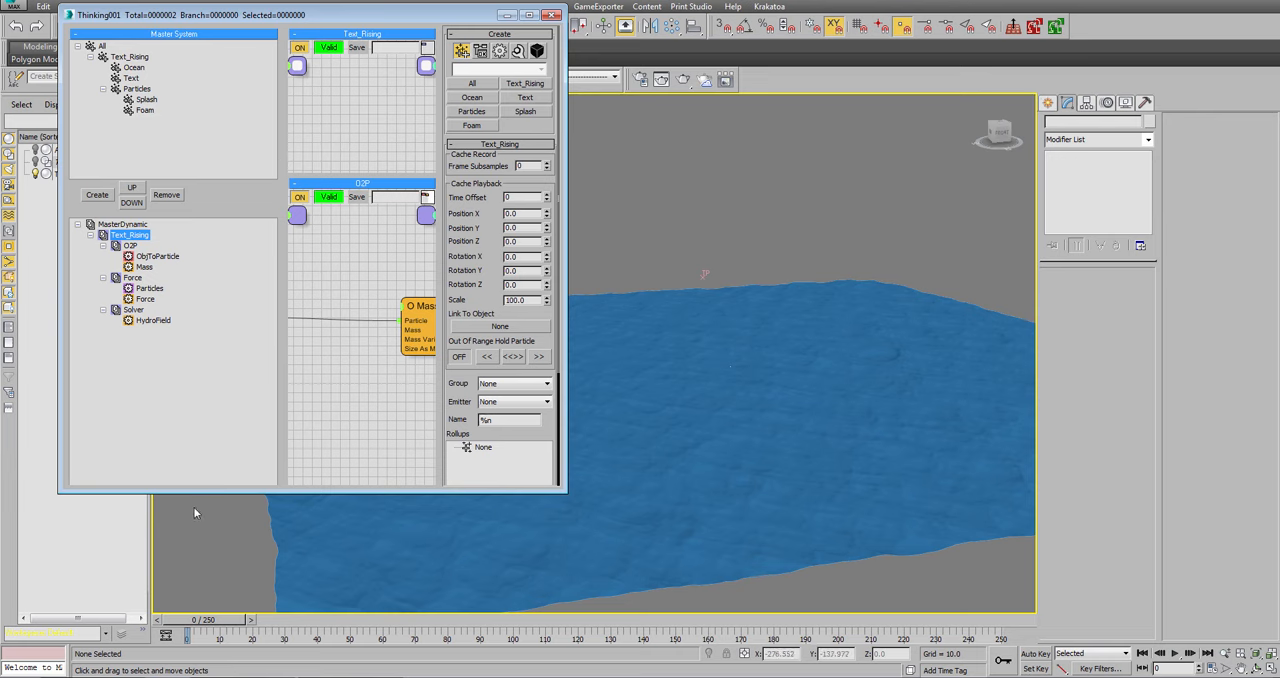
click(202, 584)
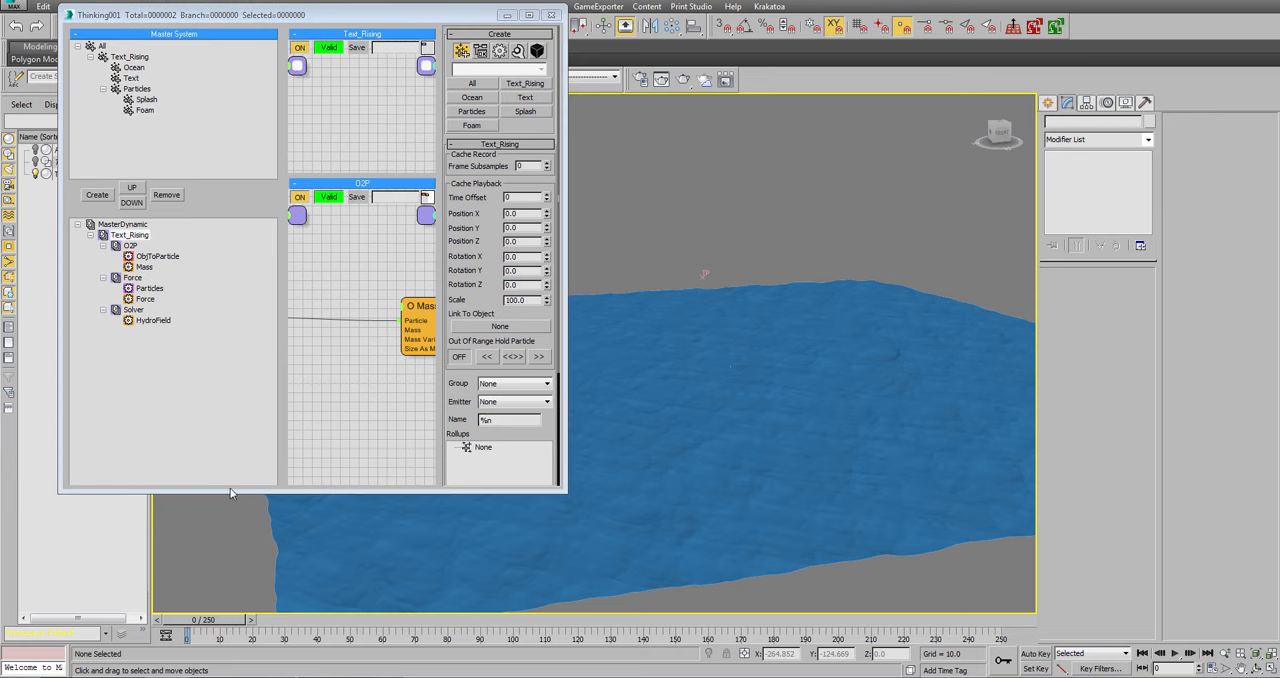
double_click(230, 492)
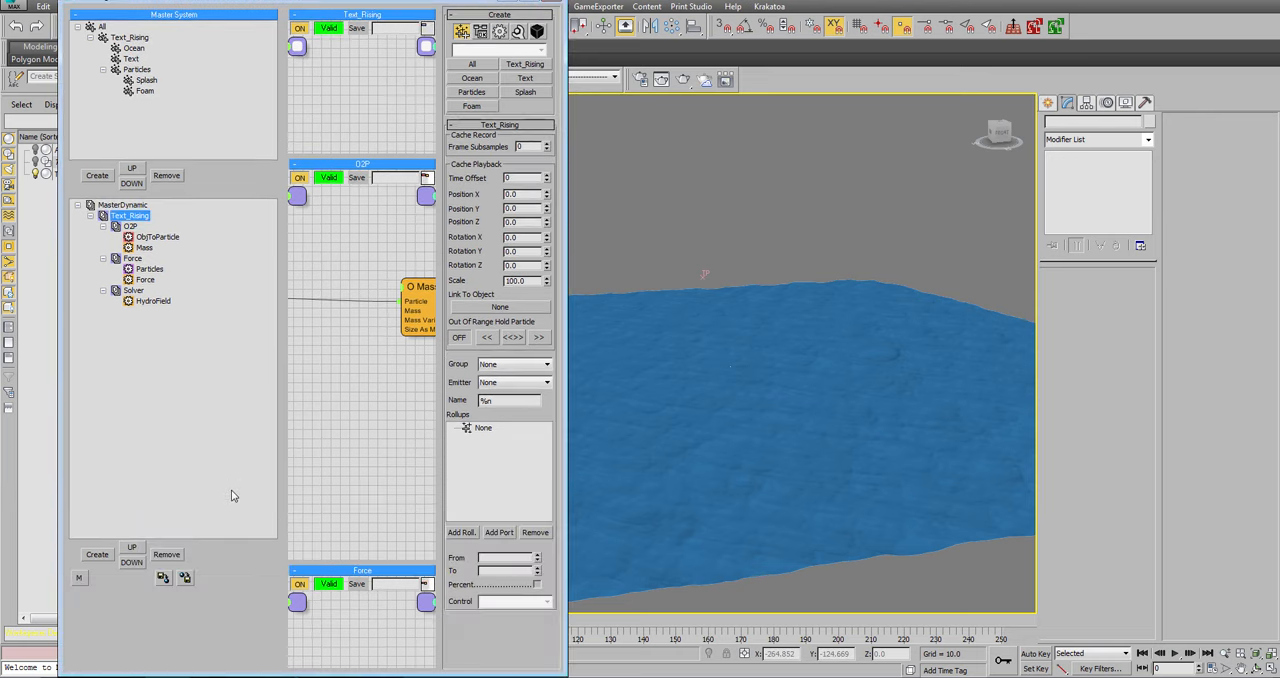
click(98, 555)
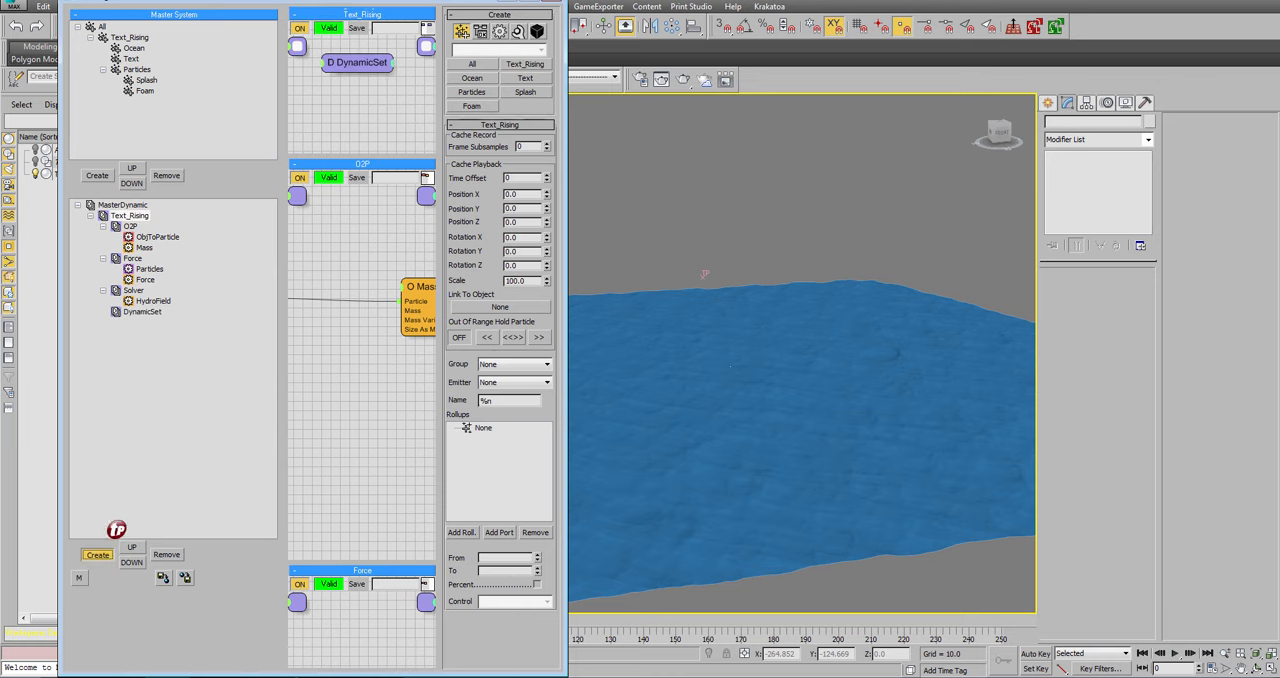
click(141, 313)
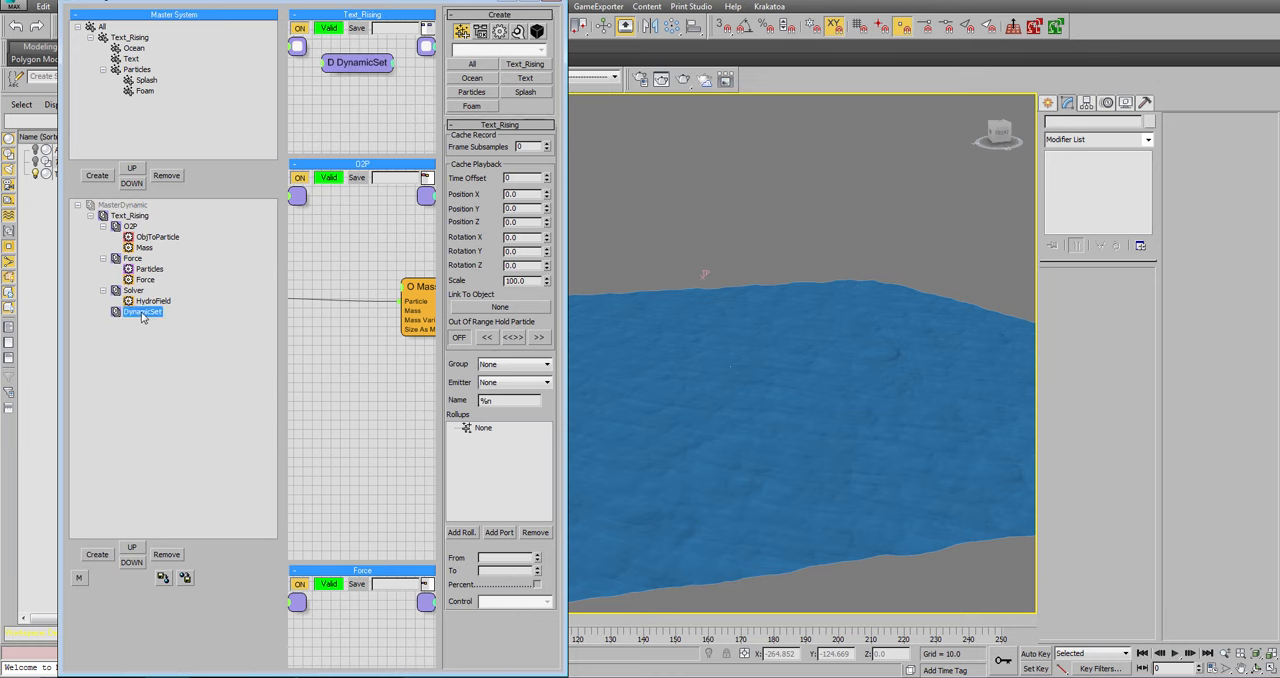
drag(141, 313, 145, 260)
Rename the new dynamic set to Splash_Emitting.
click(145, 260)
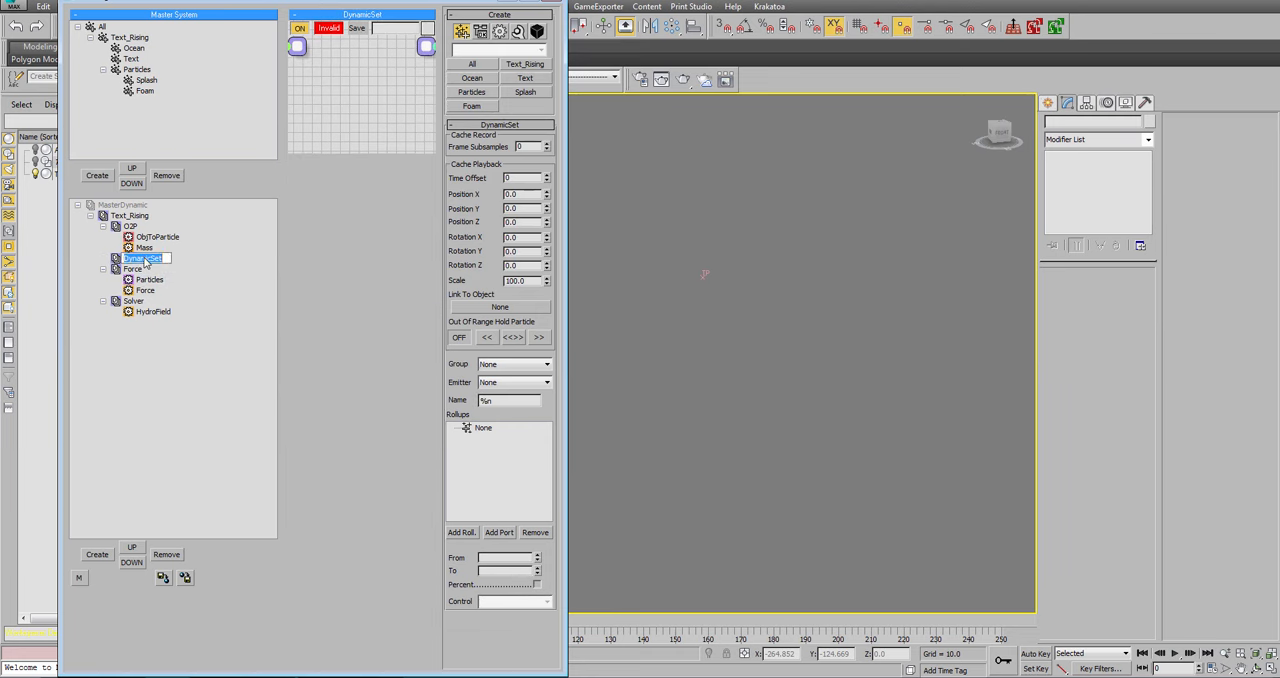
text(Splash_Emerin)
key(BackSpace)
key(BackSpace)
key(BackSpace)
text(itting)
key(Return)
Add a standard Node helper to the Splash_Emitting set and enlarge its graph area in width and height.
drag(400, 150, 402, 361)
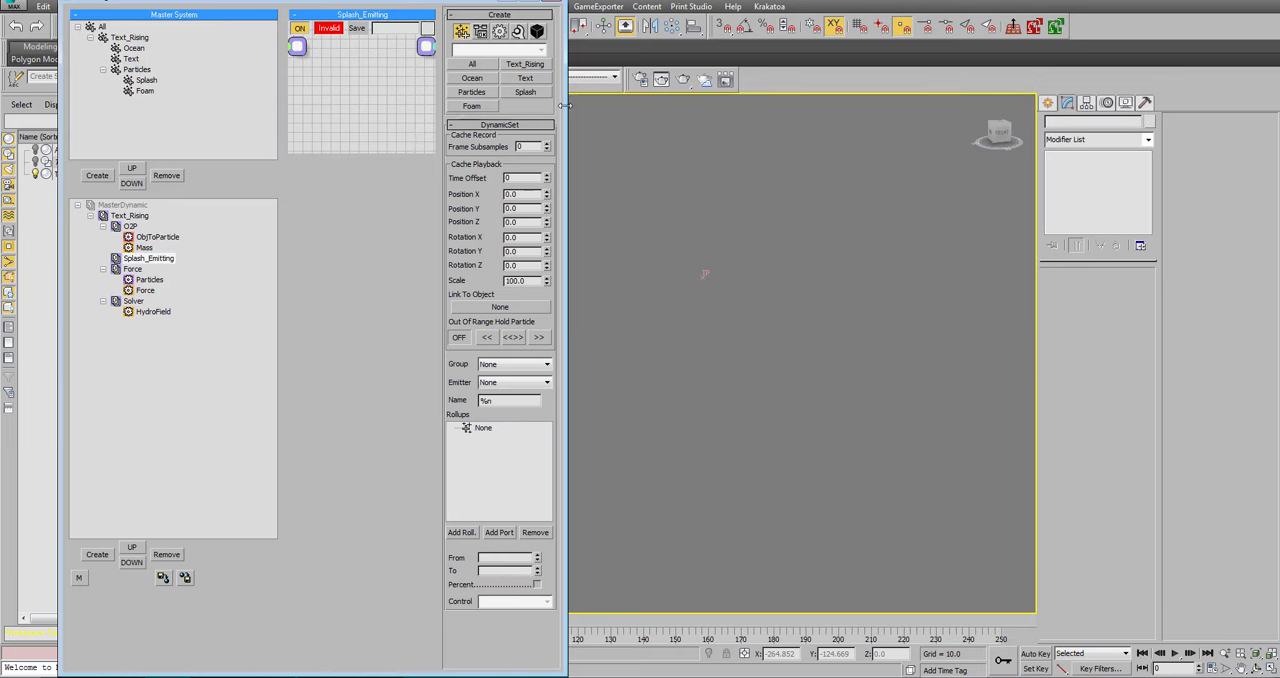
drag(565, 105, 810, 105)
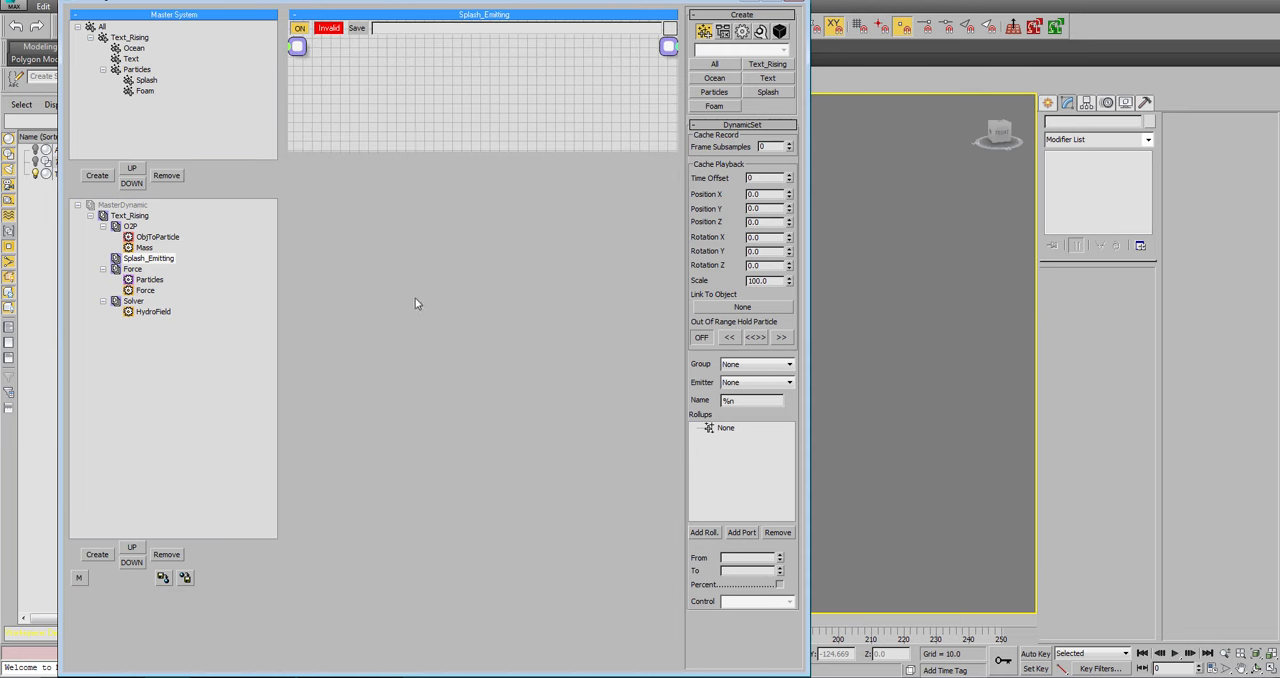
right_click(369, 103)
mouse_move(407, 137)
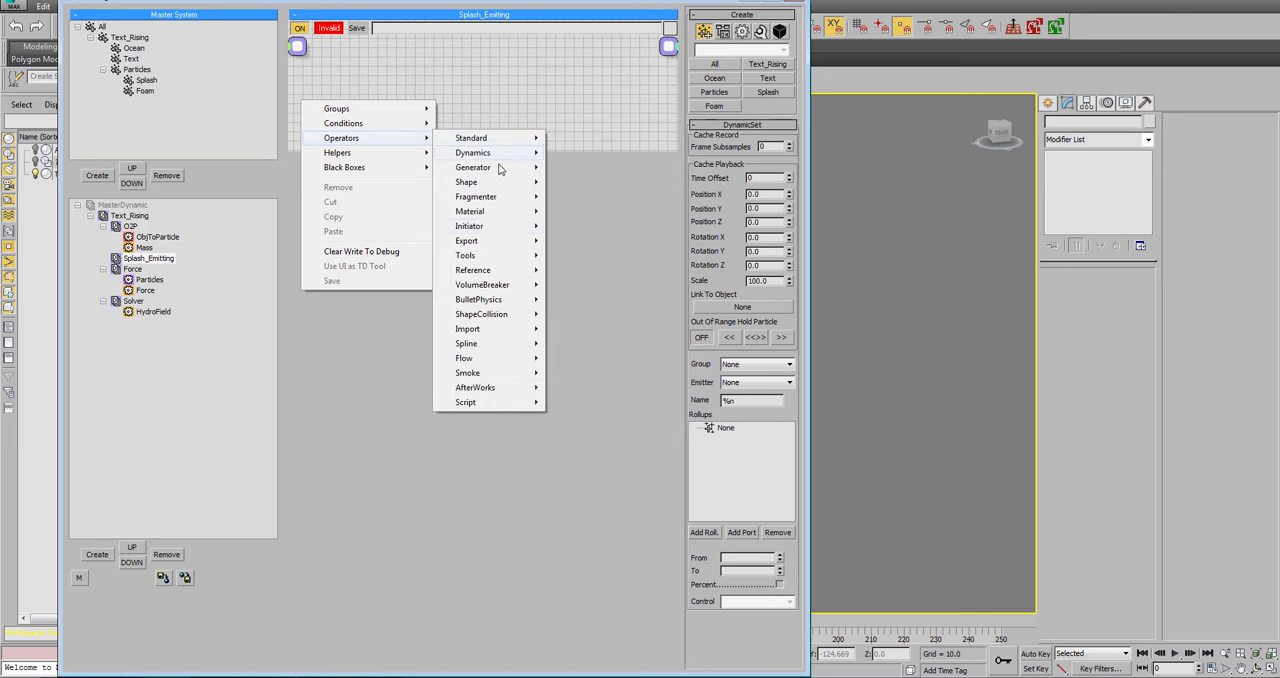
mouse_move(494, 211)
mouse_move(376, 153)
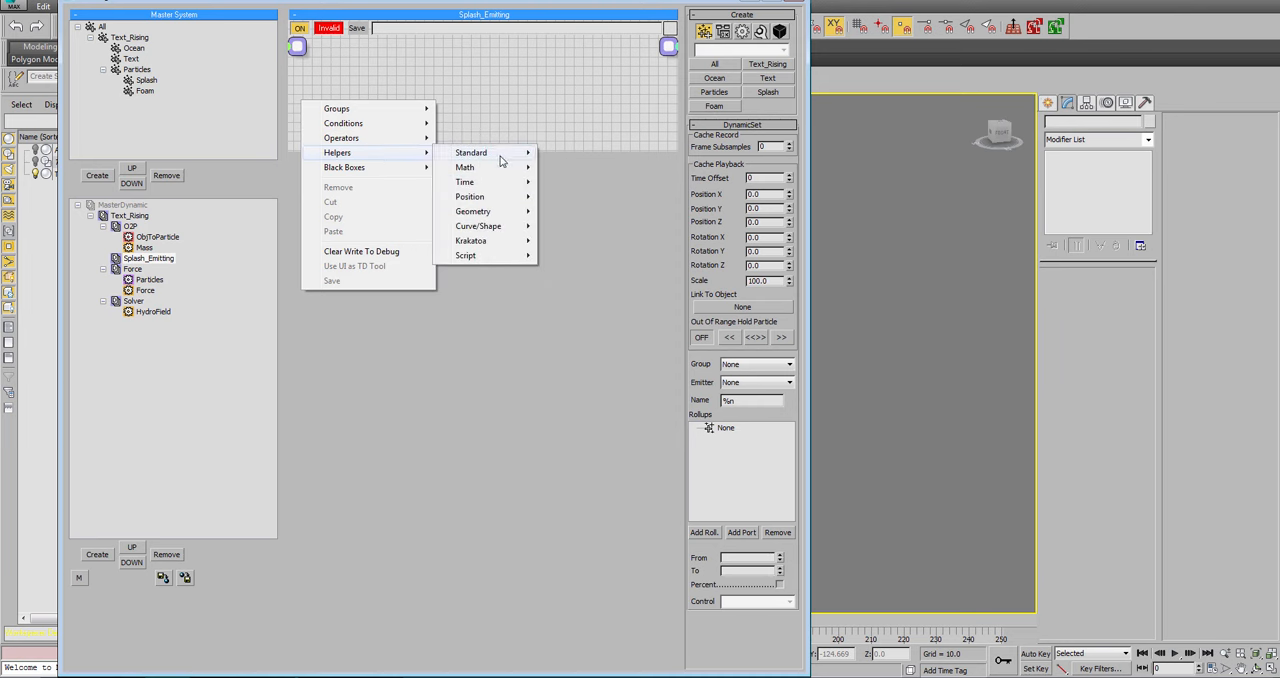
mouse_move(502, 158)
click(580, 241)
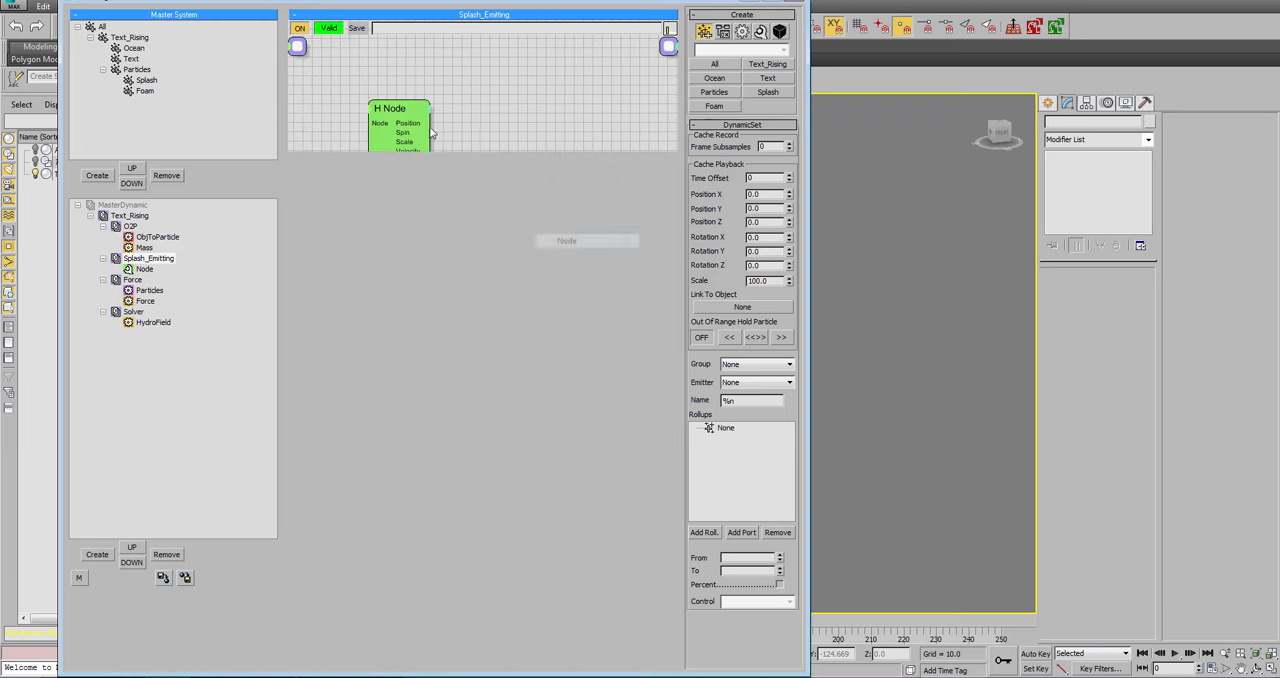
drag(459, 152, 484, 517)
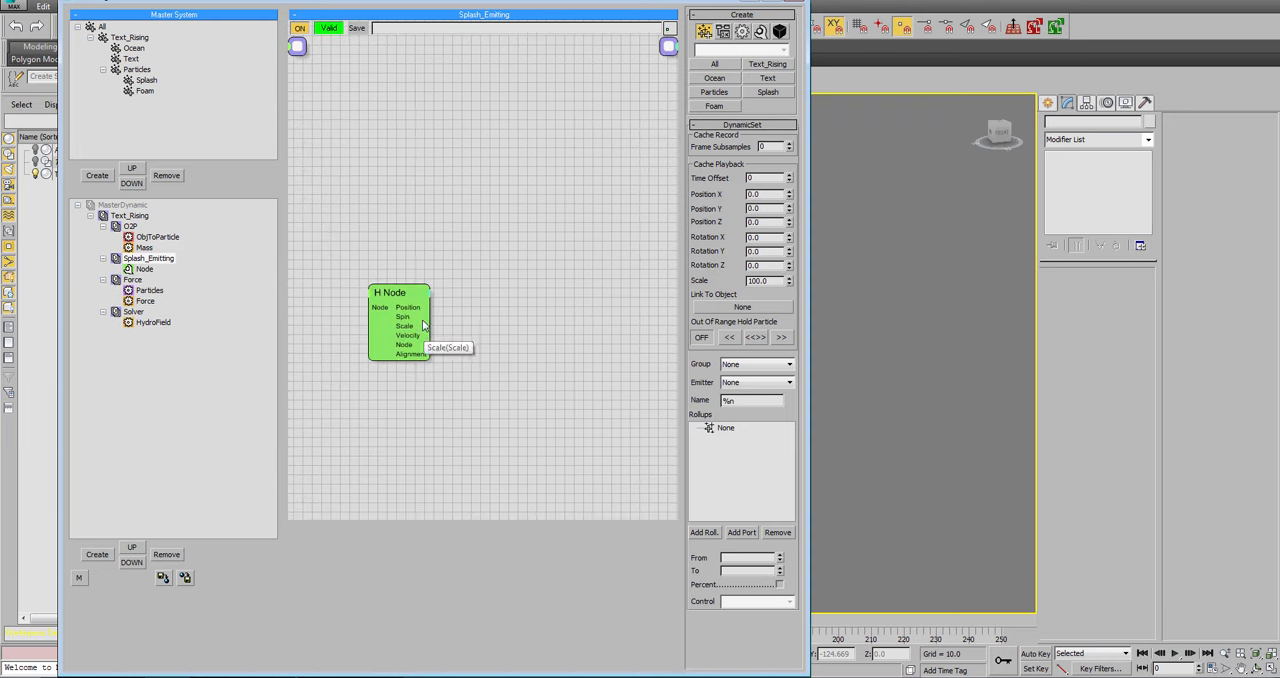
Add a SurfacePos position helper beside the Node helper in the Splash_Emitting set.
click(393, 290)
click(365, 238)
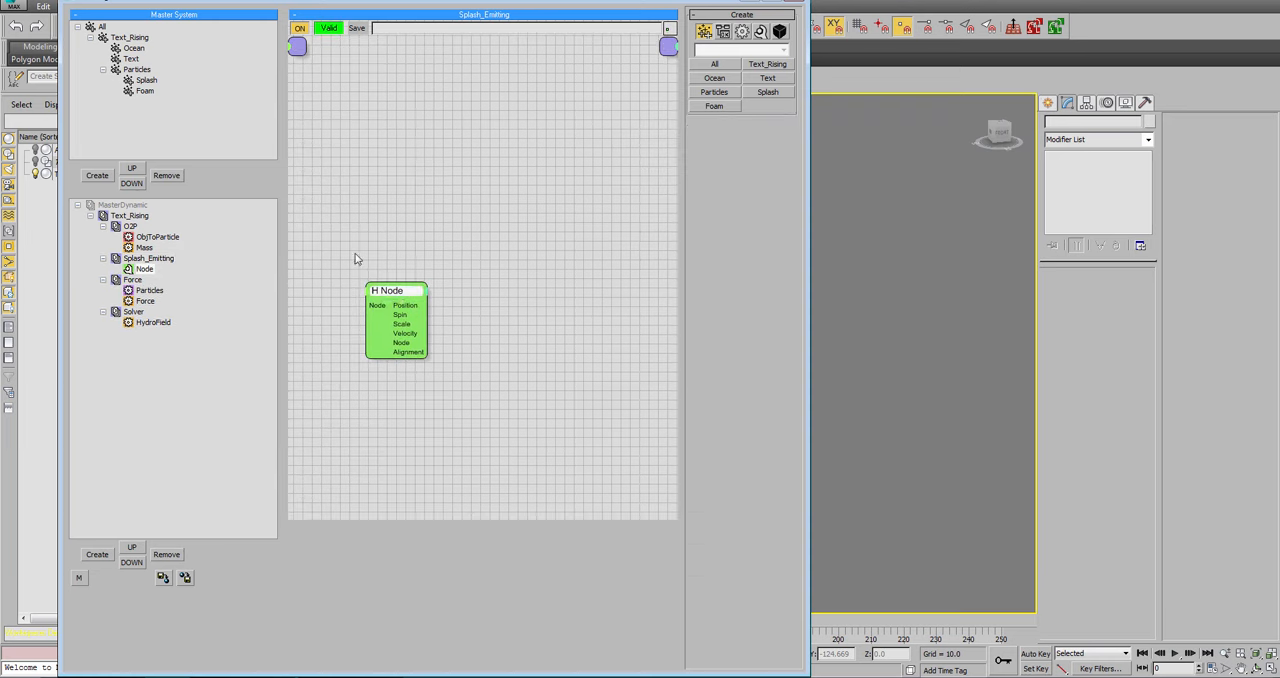
right_click(391, 288)
mouse_move(476, 333)
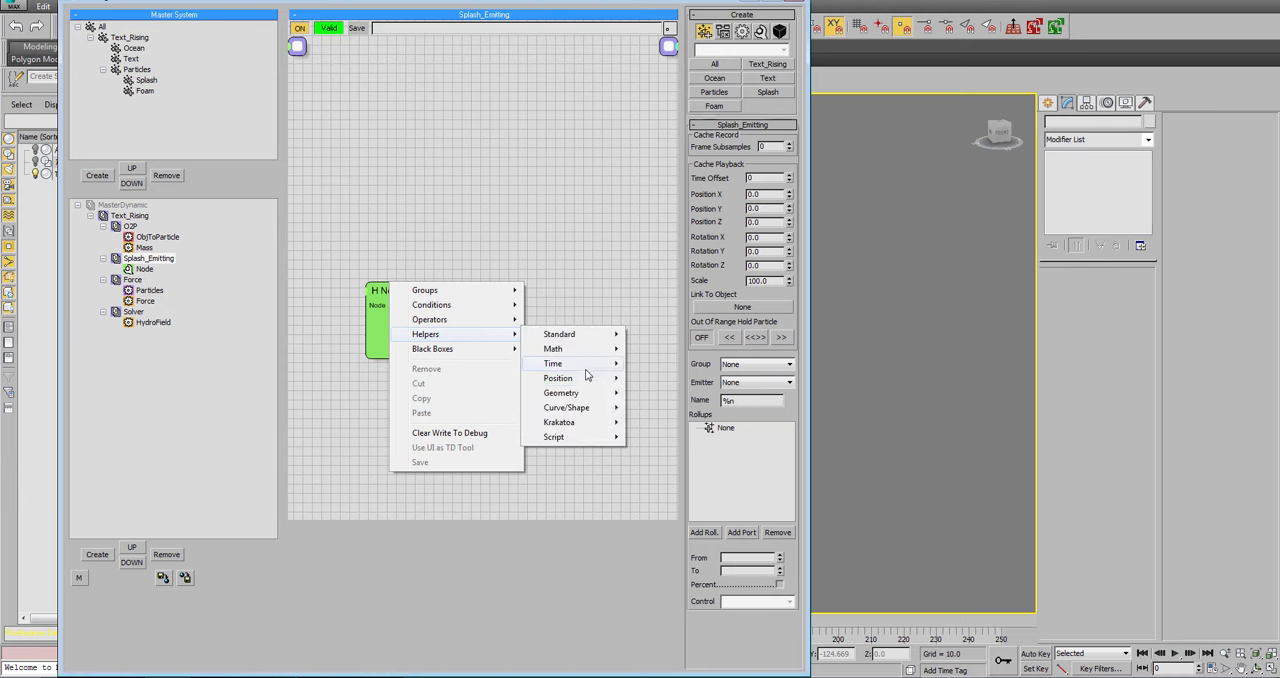
mouse_move(595, 378)
click(665, 407)
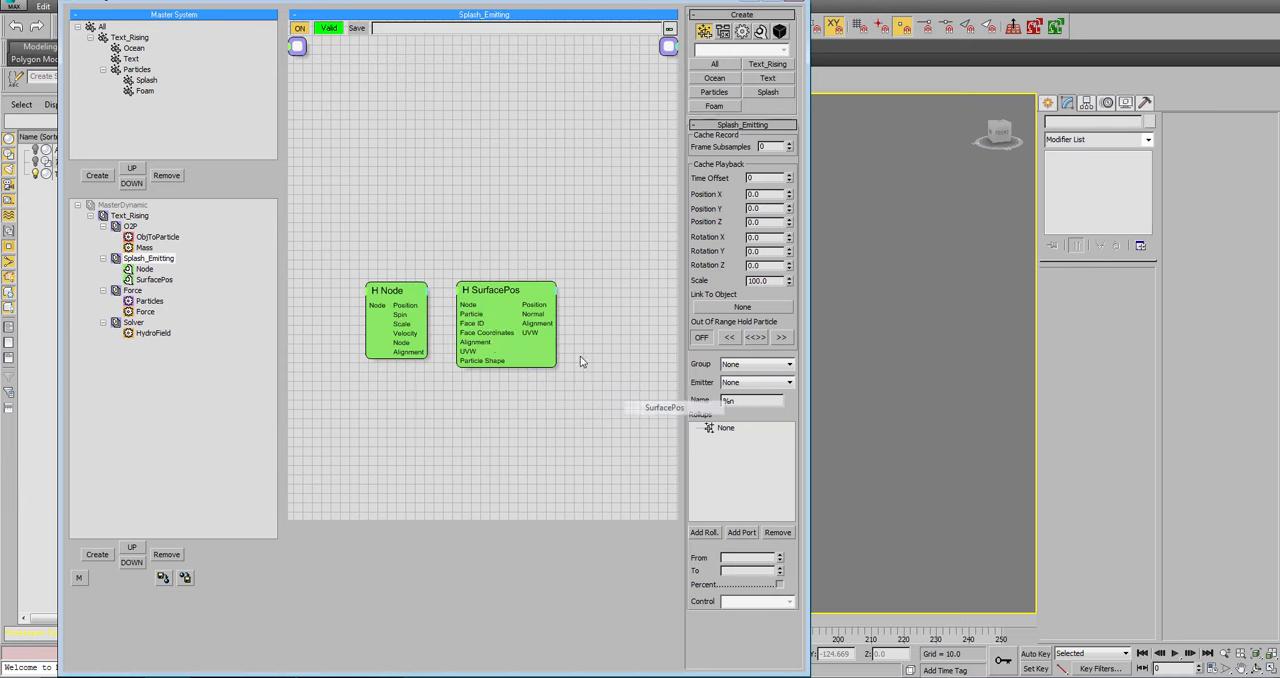
Reduce SurfacePos's exposed inputs to Node only and connect the Node helper's Node output to it.
drag(467, 305, 408, 347)
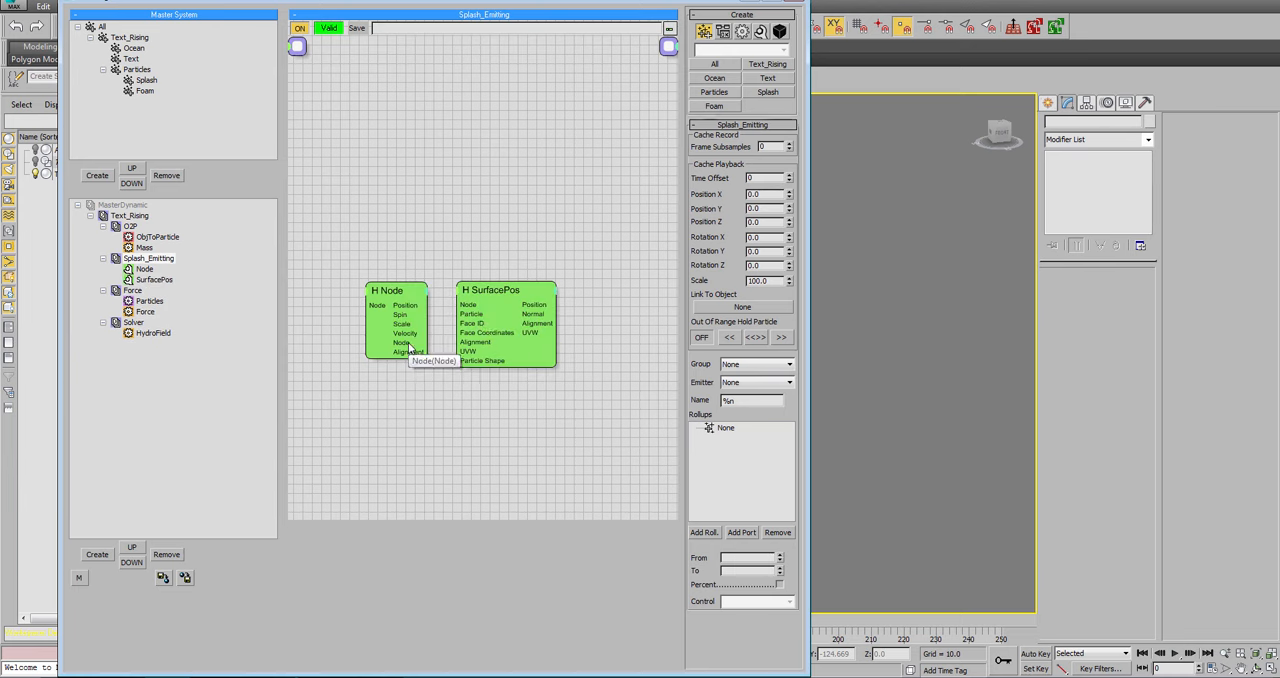
right_click(461, 304)
click(439, 315)
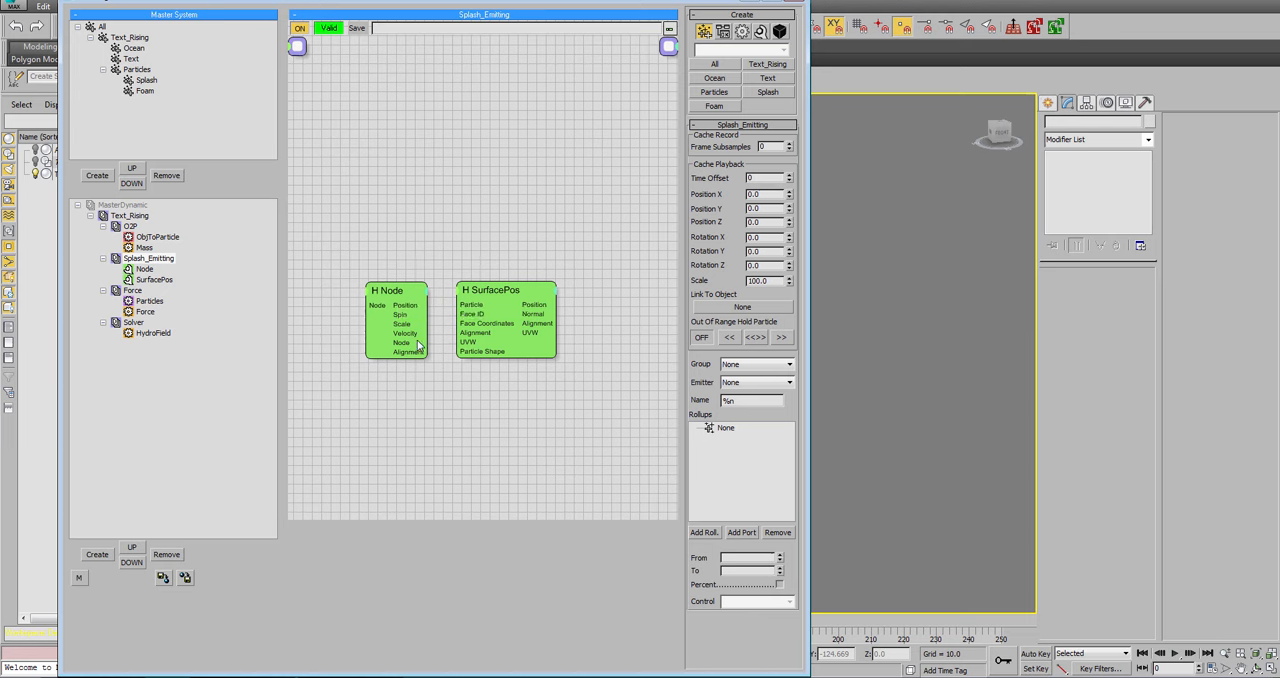
drag(417, 346, 458, 298)
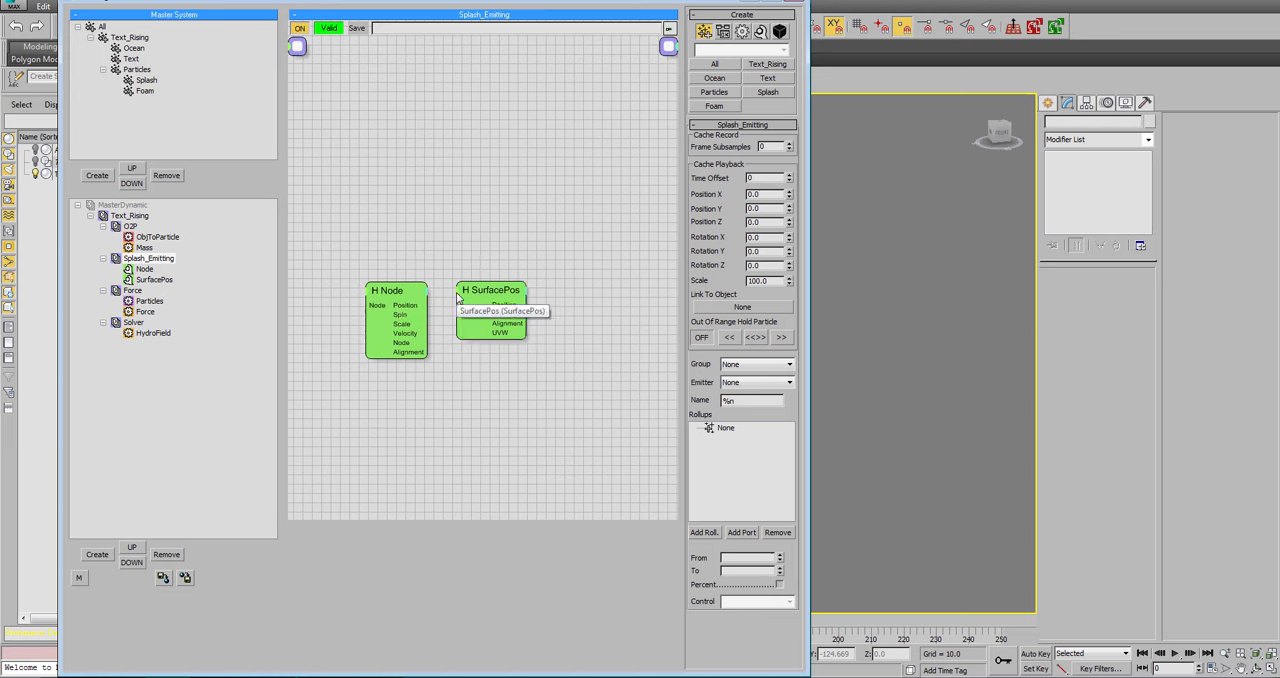
click(440, 331)
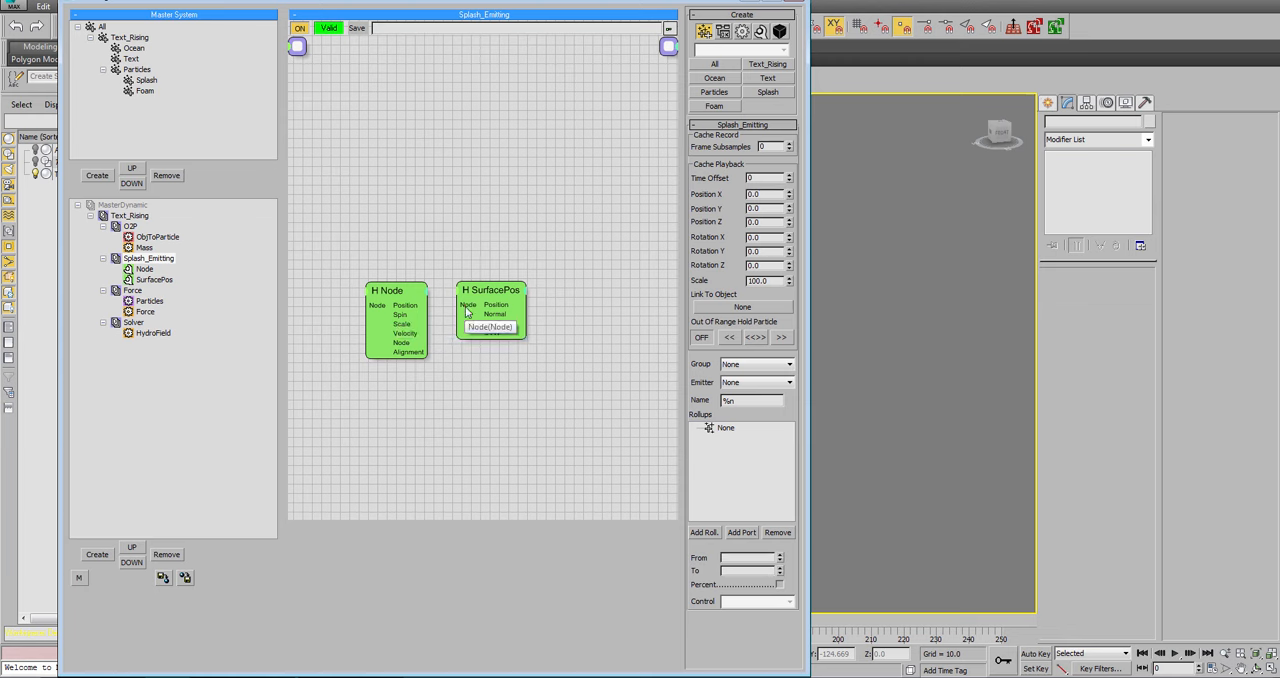
right_click(367, 327)
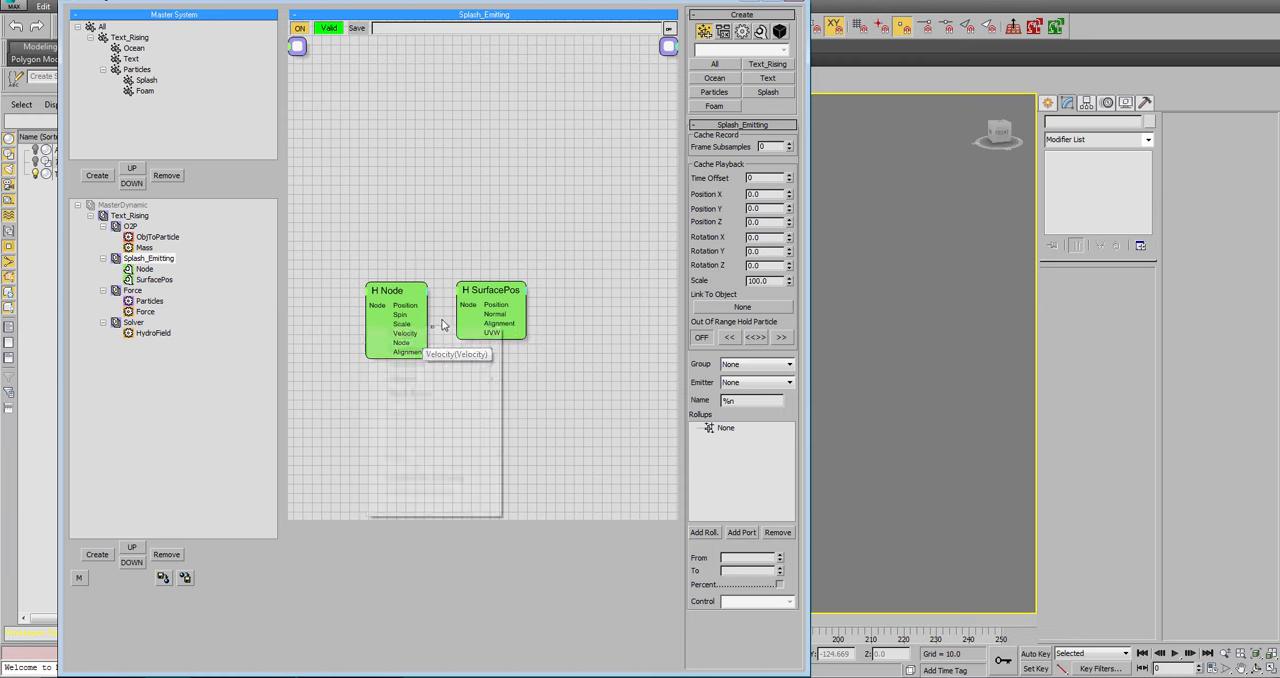
click(473, 291)
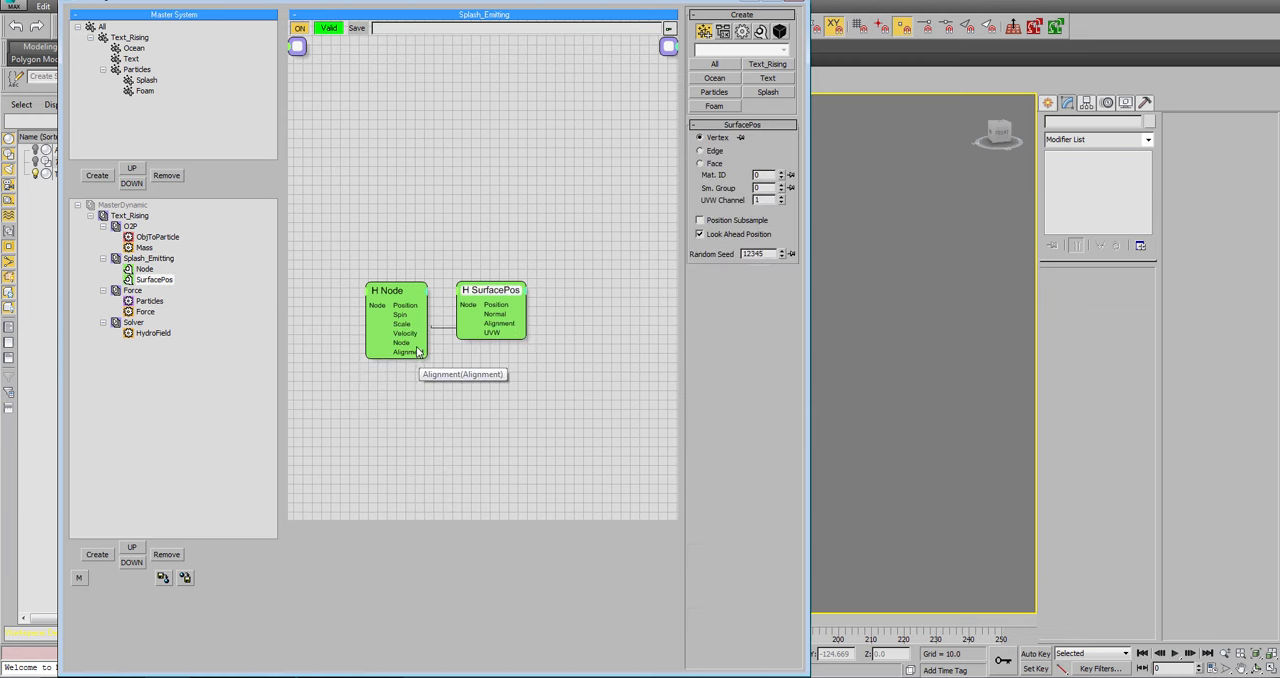
drag(427, 342, 466, 306)
click(500, 322)
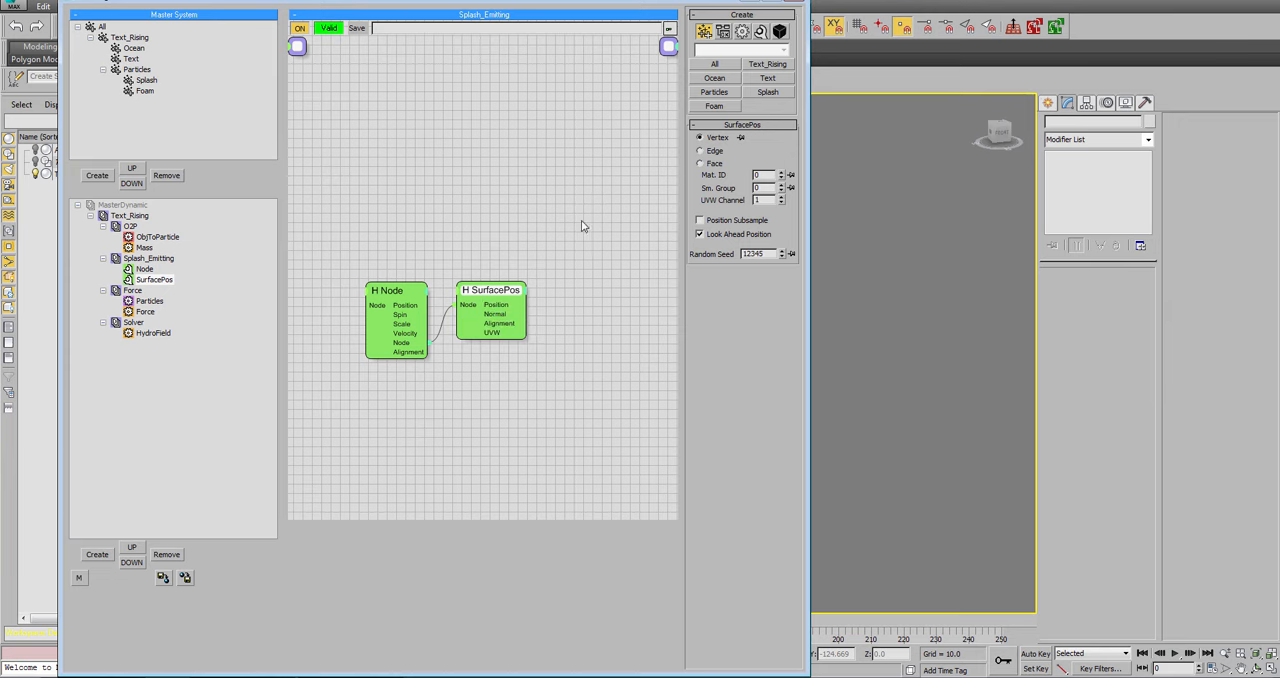
Unhide Text001 and Plane001 and scrub to frame 15 to check when the text reaches the ocean surface.
drag(561, 2, 878, 2)
click(36, 162)
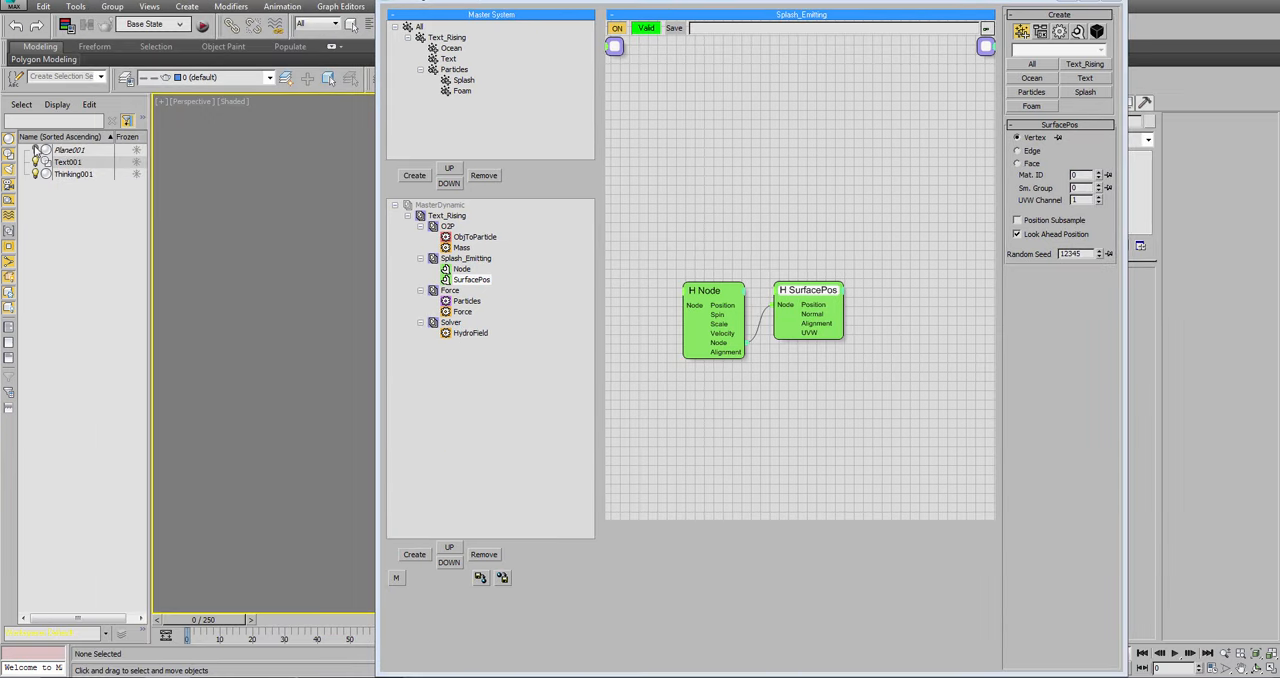
click(36, 150)
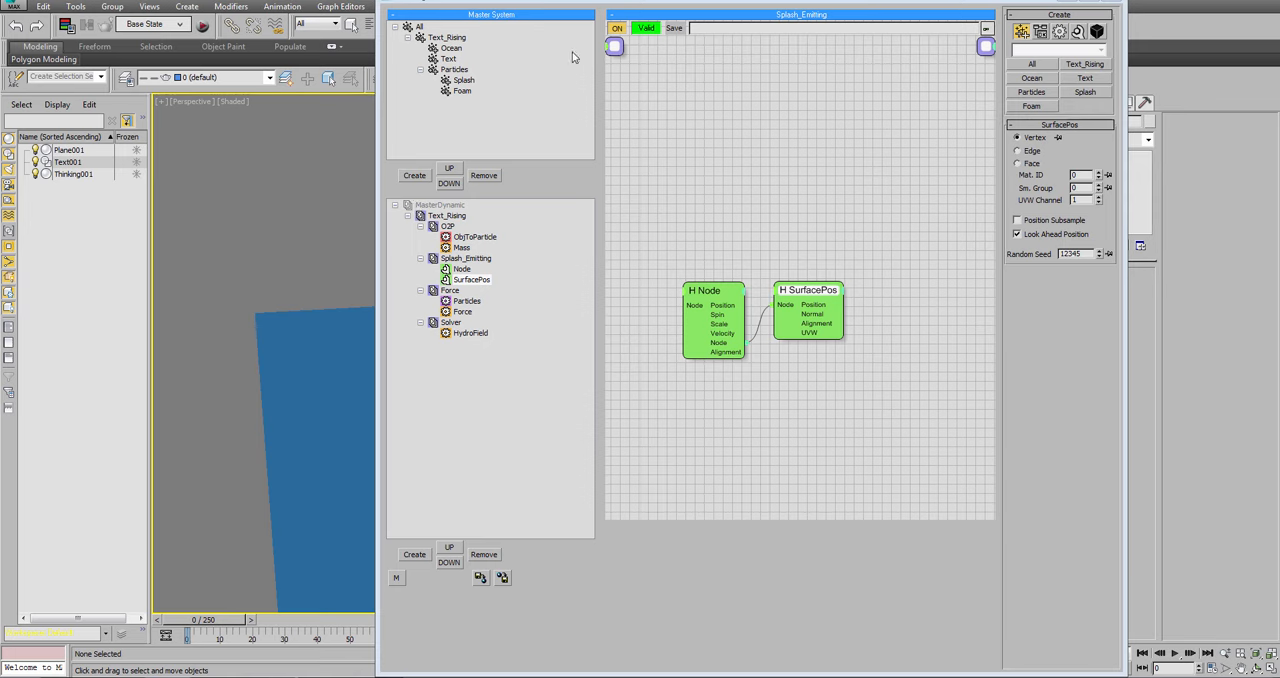
drag(623, 3, 1075, 27)
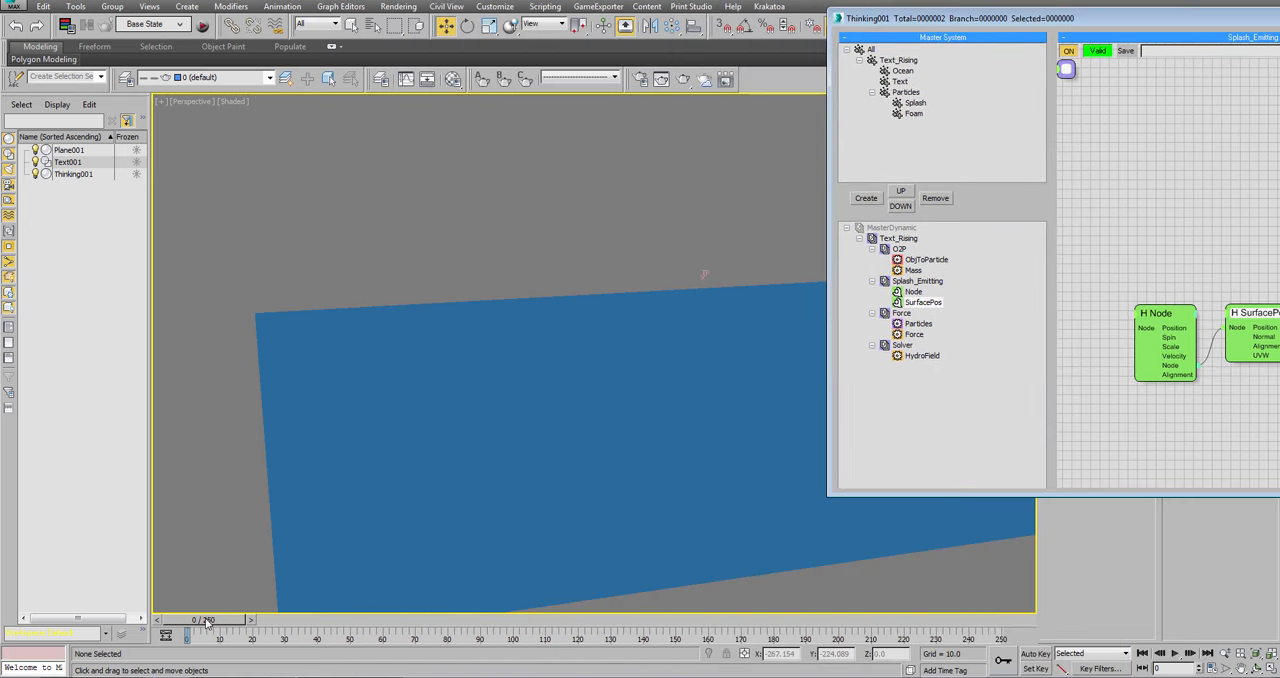
drag(205, 622, 248, 636)
key(w)
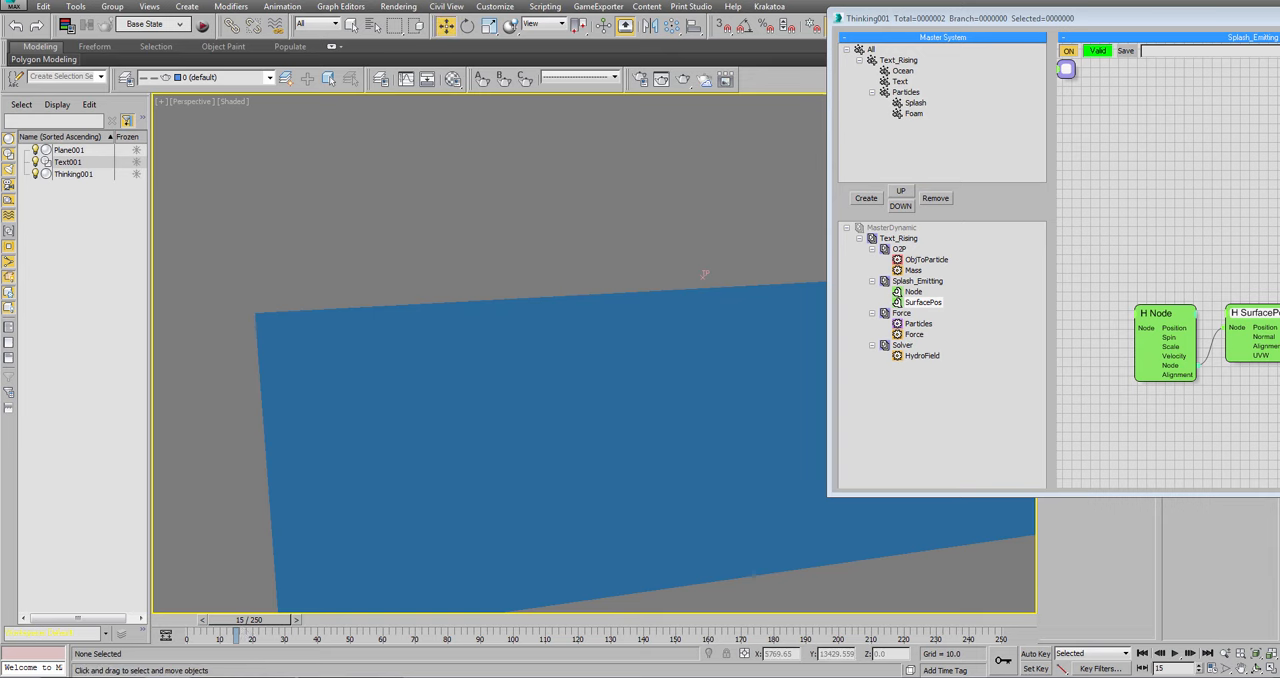
drag(1145, 20, 589, 53)
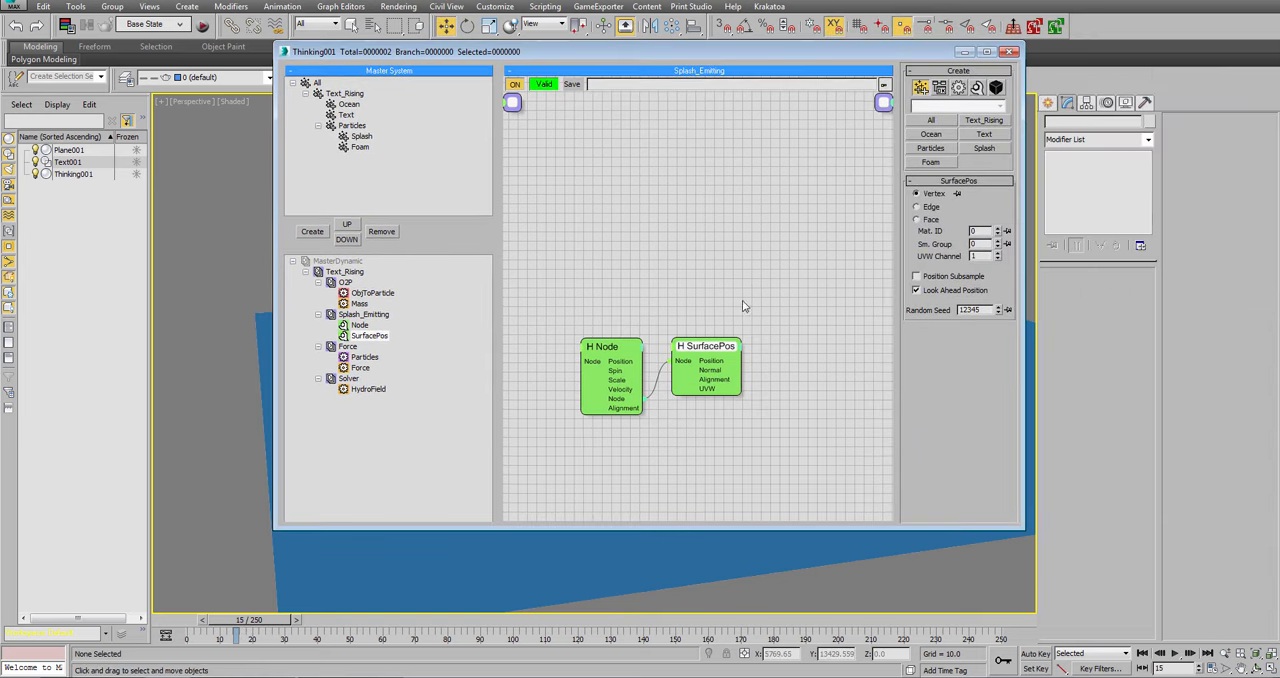
Add a PositionBorn generator and connect SurfacePos's Position output to its Position input.
right_click(738, 310)
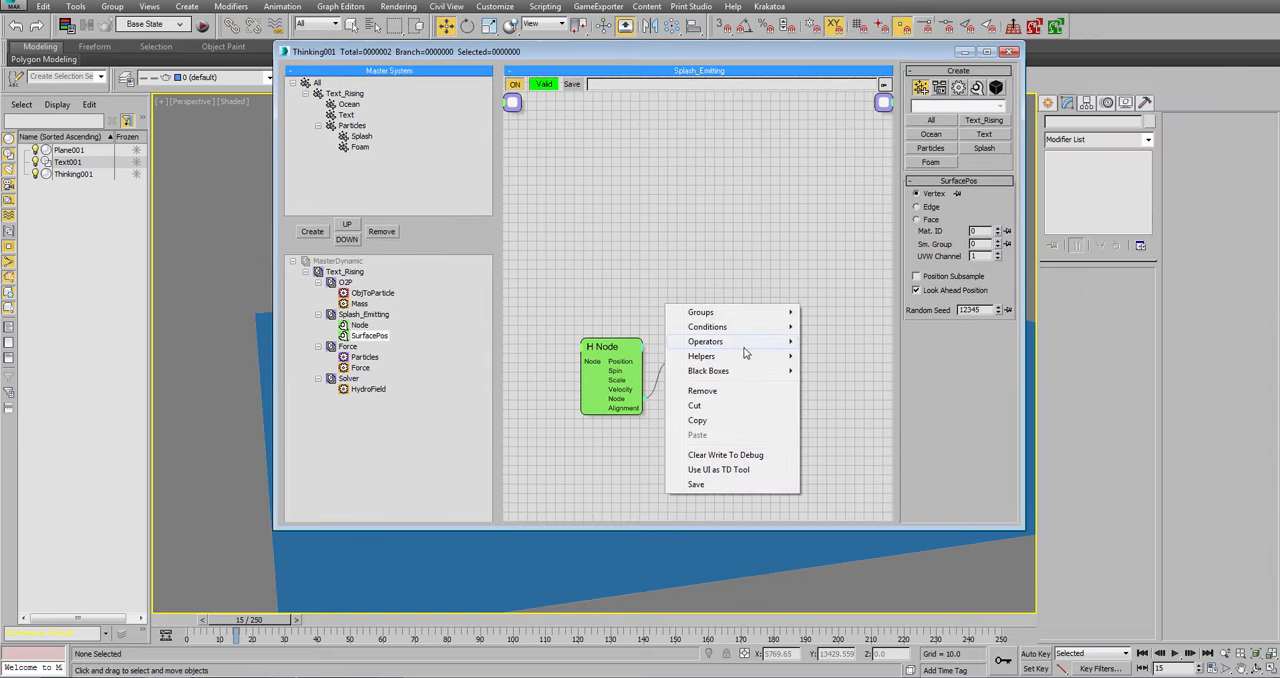
mouse_move(746, 346)
mouse_move(862, 373)
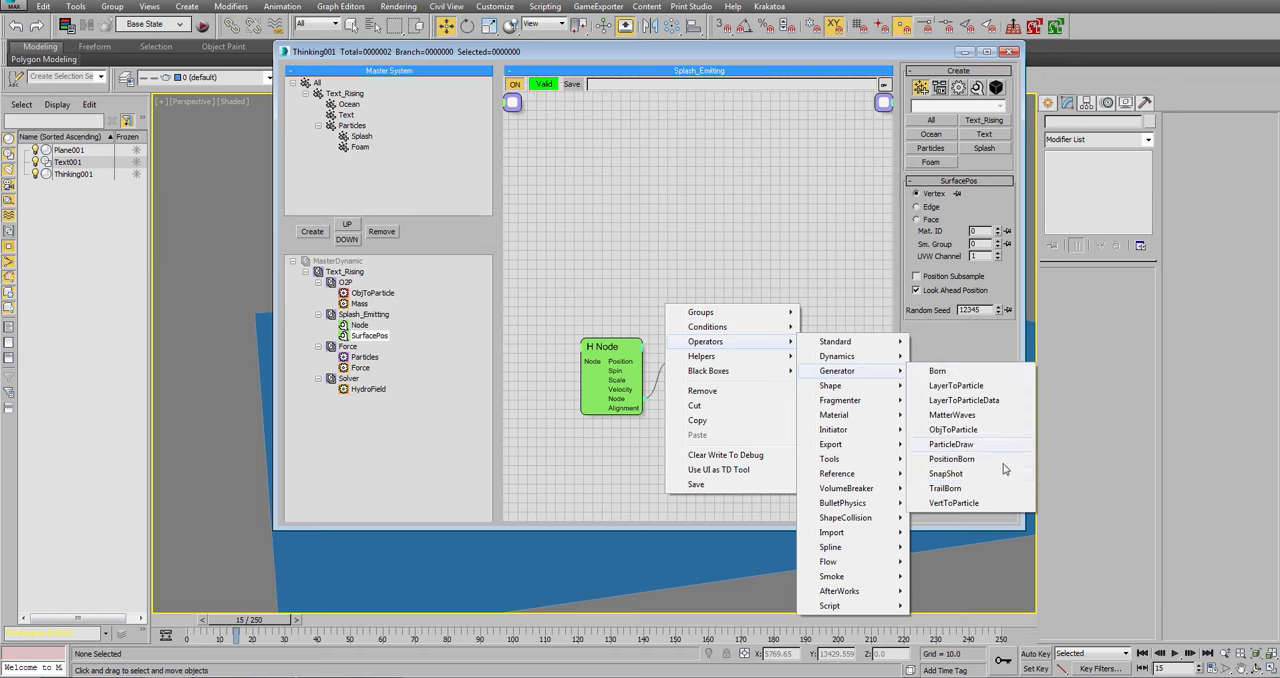
click(952, 459)
drag(752, 316, 729, 363)
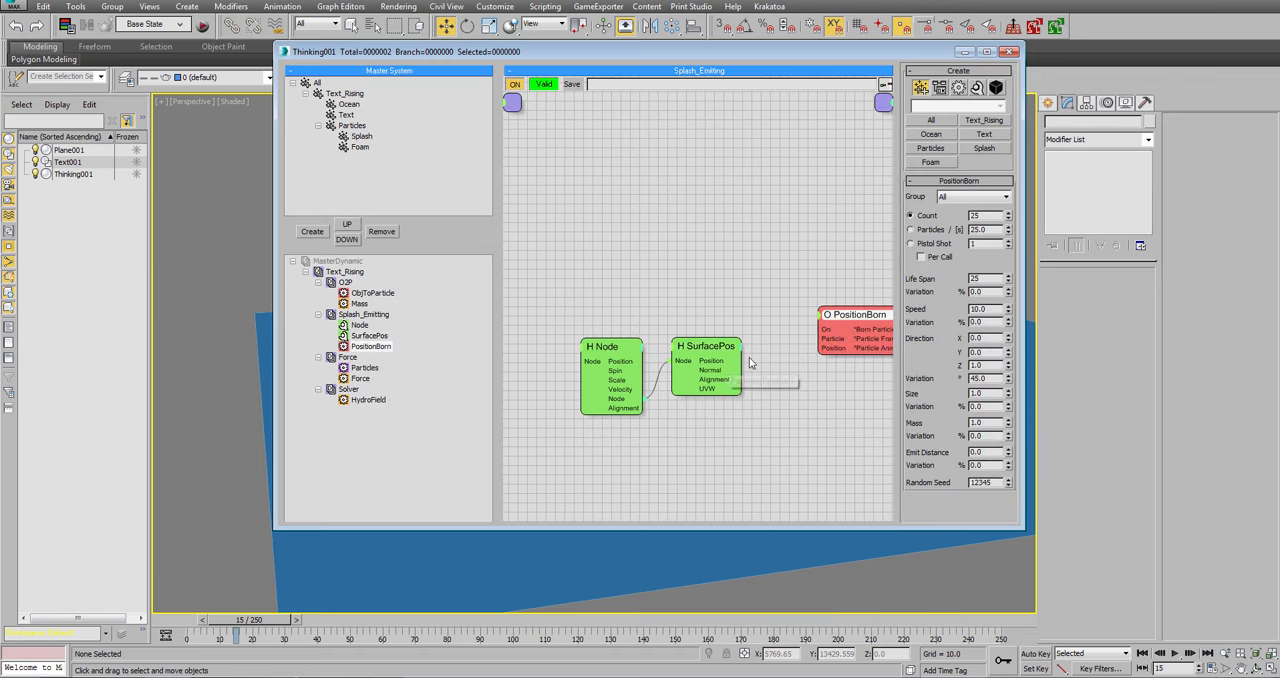
click(753, 361)
drag(824, 349, 735, 361)
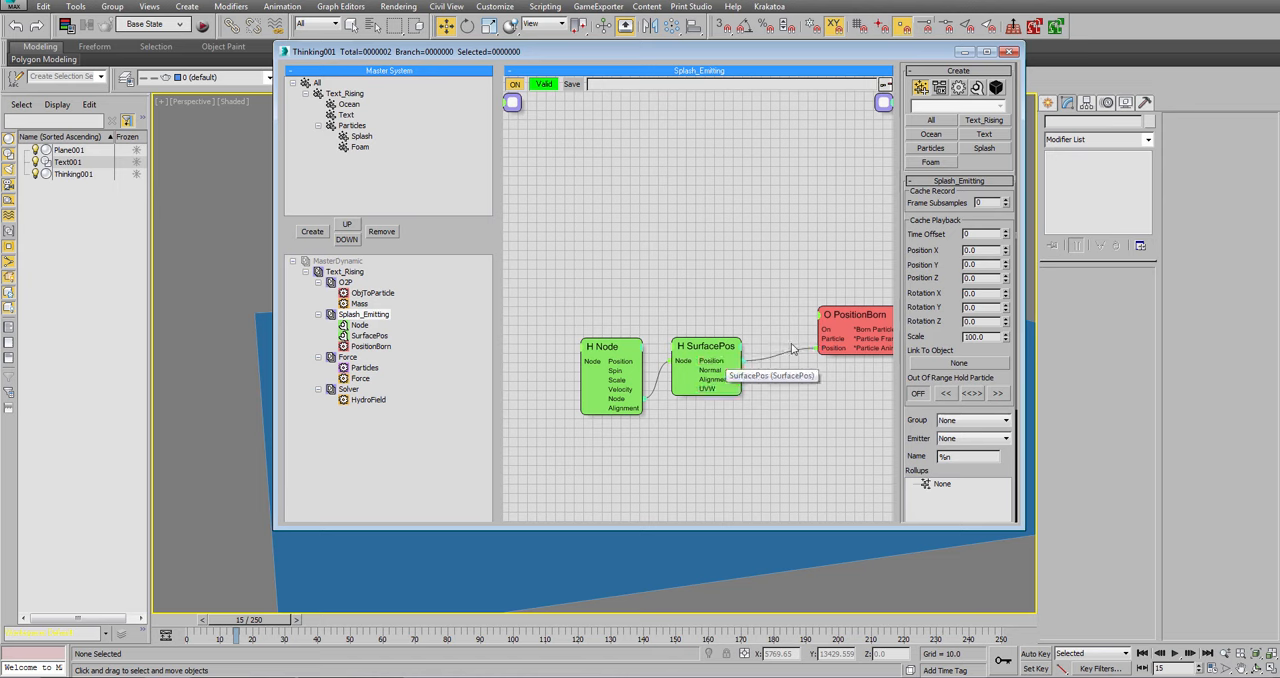
drag(848, 323, 808, 320)
Assign PositionBorn to the Splash group and set its emission to 500000 particles per second.
click(953, 197)
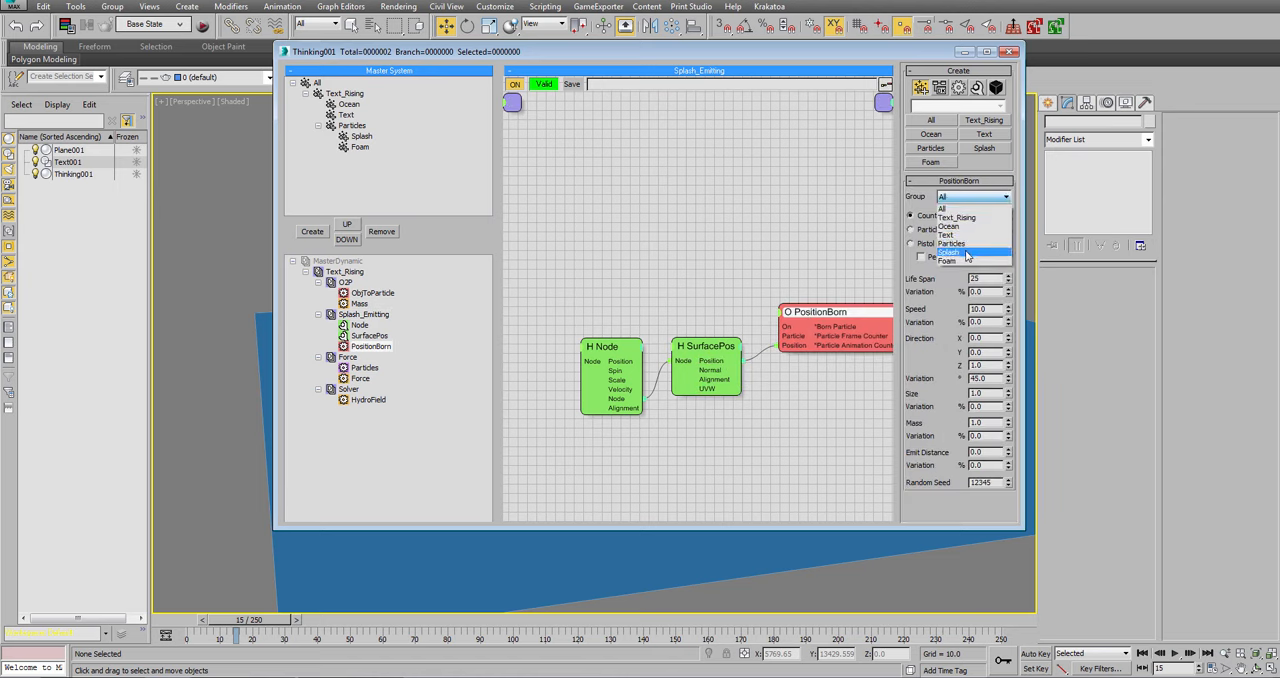
click(967, 253)
double_click(987, 229)
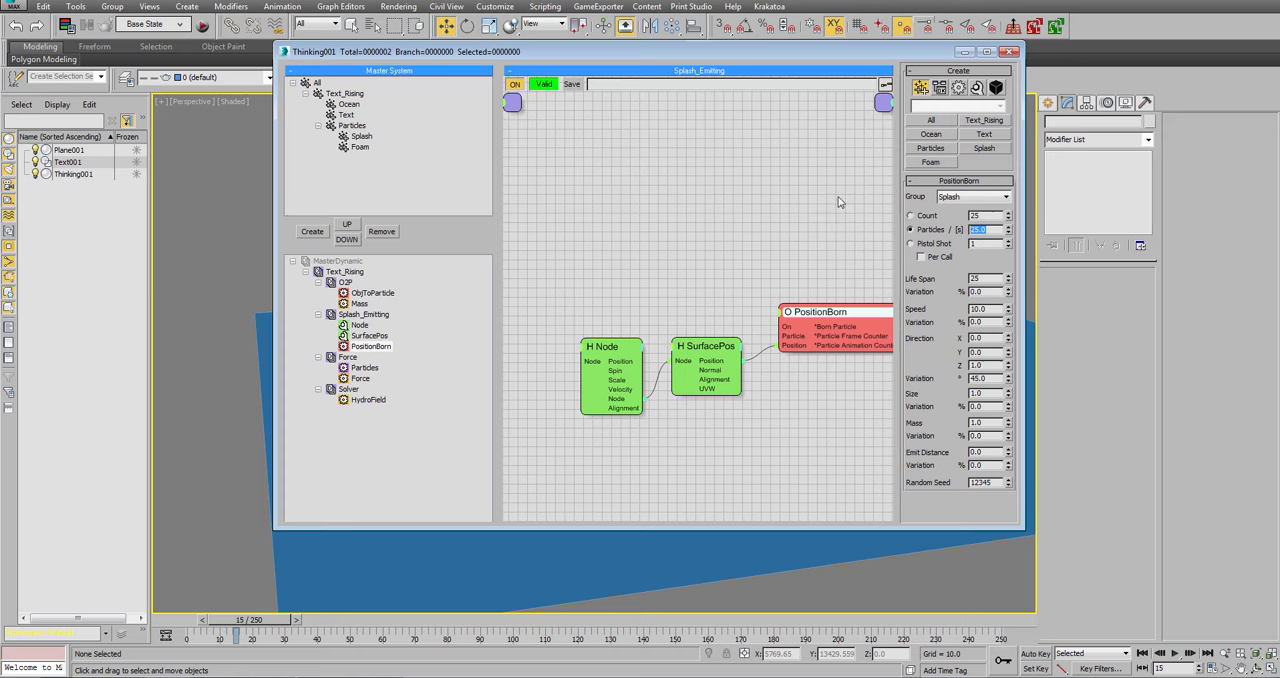
text(500000)
key(Return)
Set PositionBorn's life span to 150 with 25% variation and its direction variation to 0.
key(Tab)
text(150)
key(Tab)
text(25)
key(Tab)
key(Tab)
key(Tab)
key(Tab)
key(Tab)
key(Tab)
text(0)
key(Return)
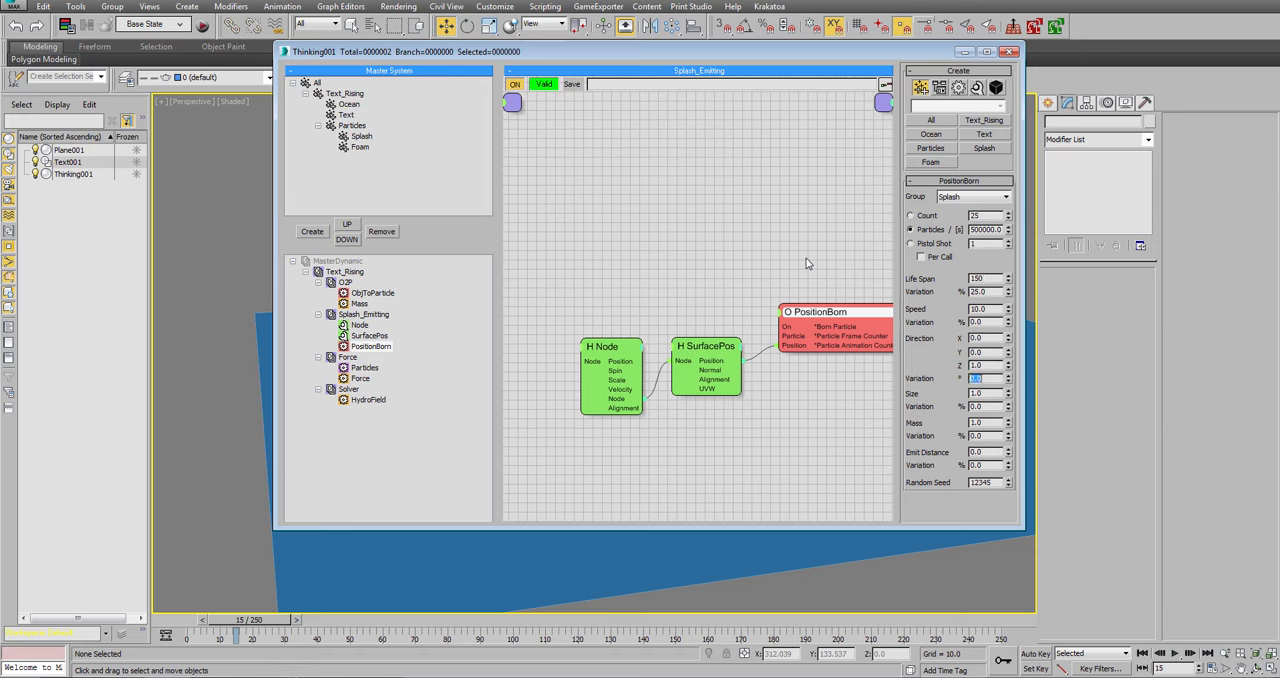
Pick Text001 as the Node helper's object, and hide Text001 and Plane001 in the scene.
click(615, 349)
click(932, 197)
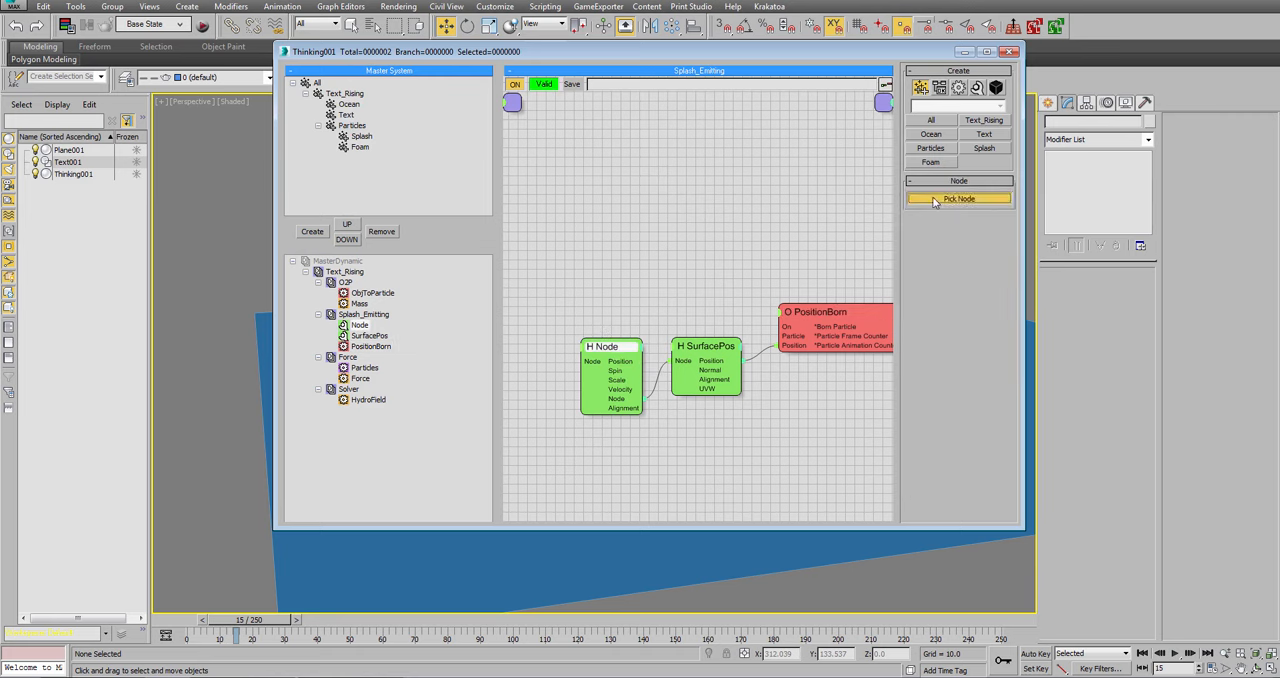
click(92, 162)
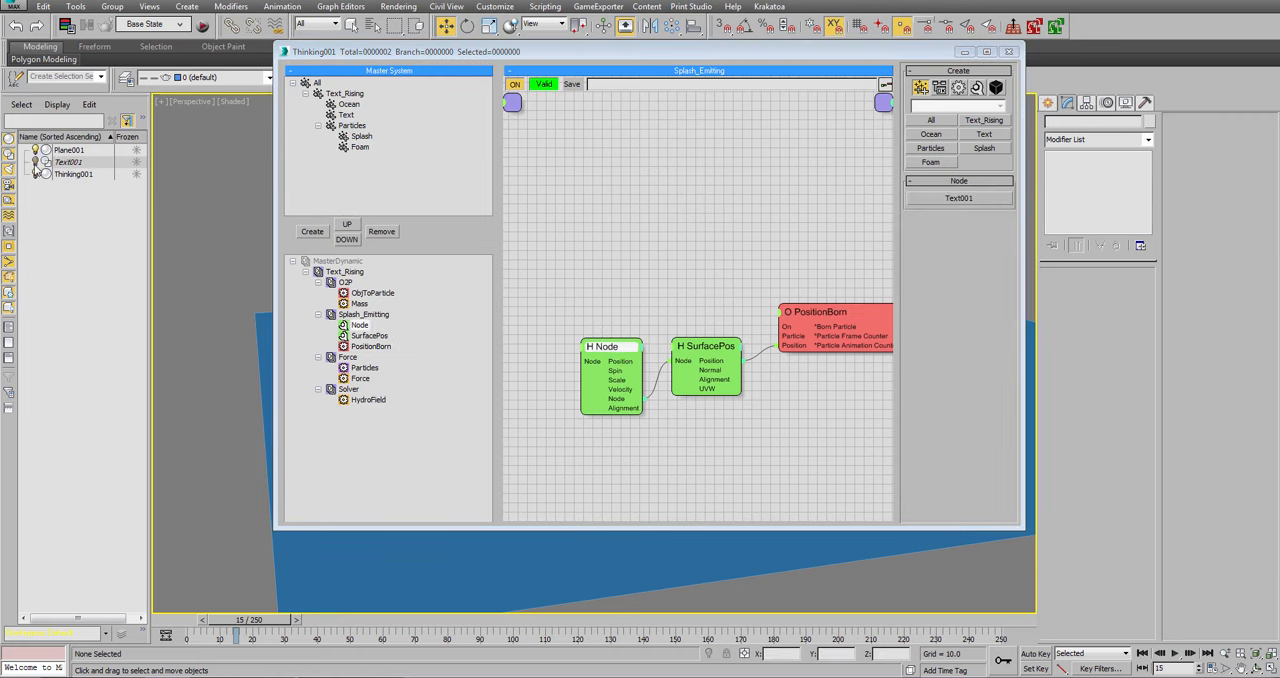
Add a TimeInterval condition above the helpers and connect its output to PositionBorn's On input.
right_click(634, 222)
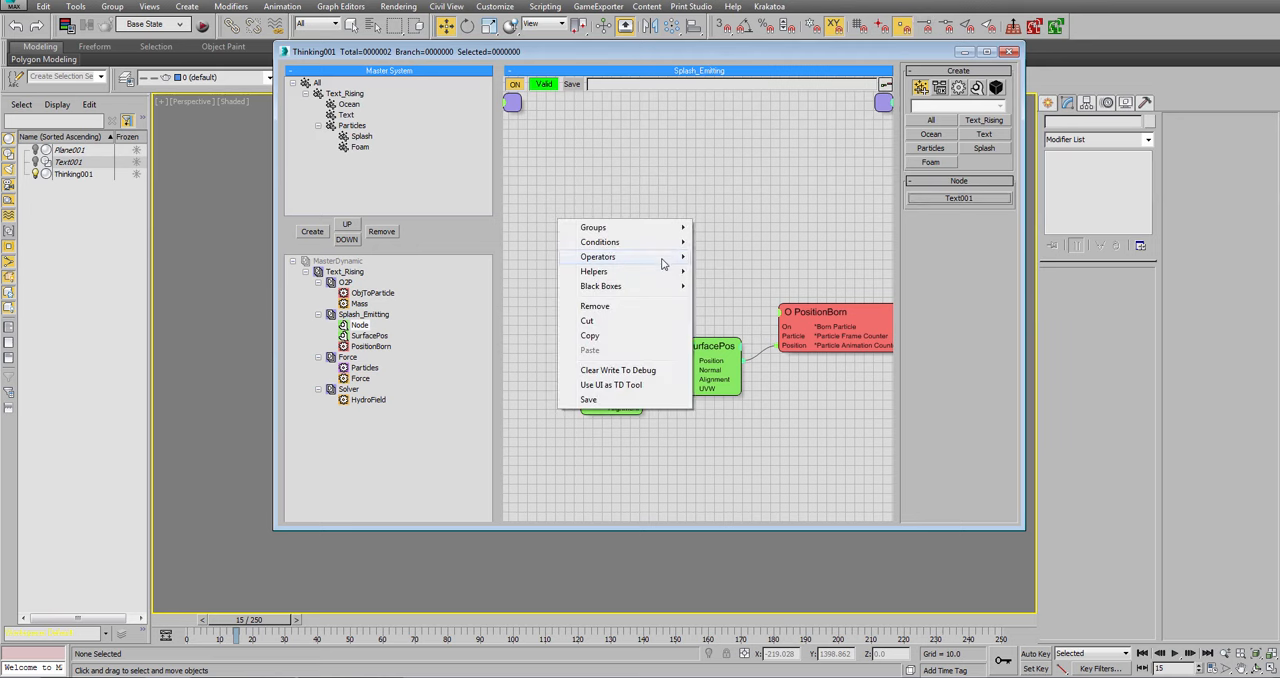
mouse_move(663, 243)
mouse_move(748, 243)
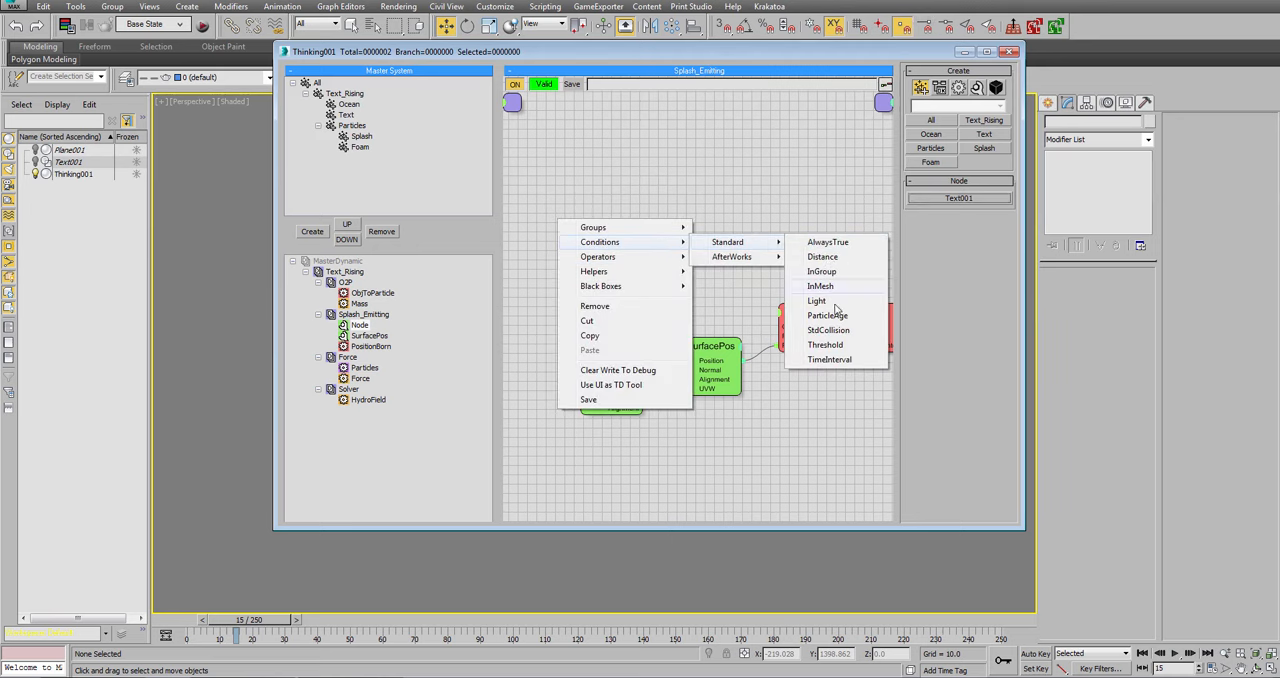
click(829, 359)
drag(693, 242, 773, 323)
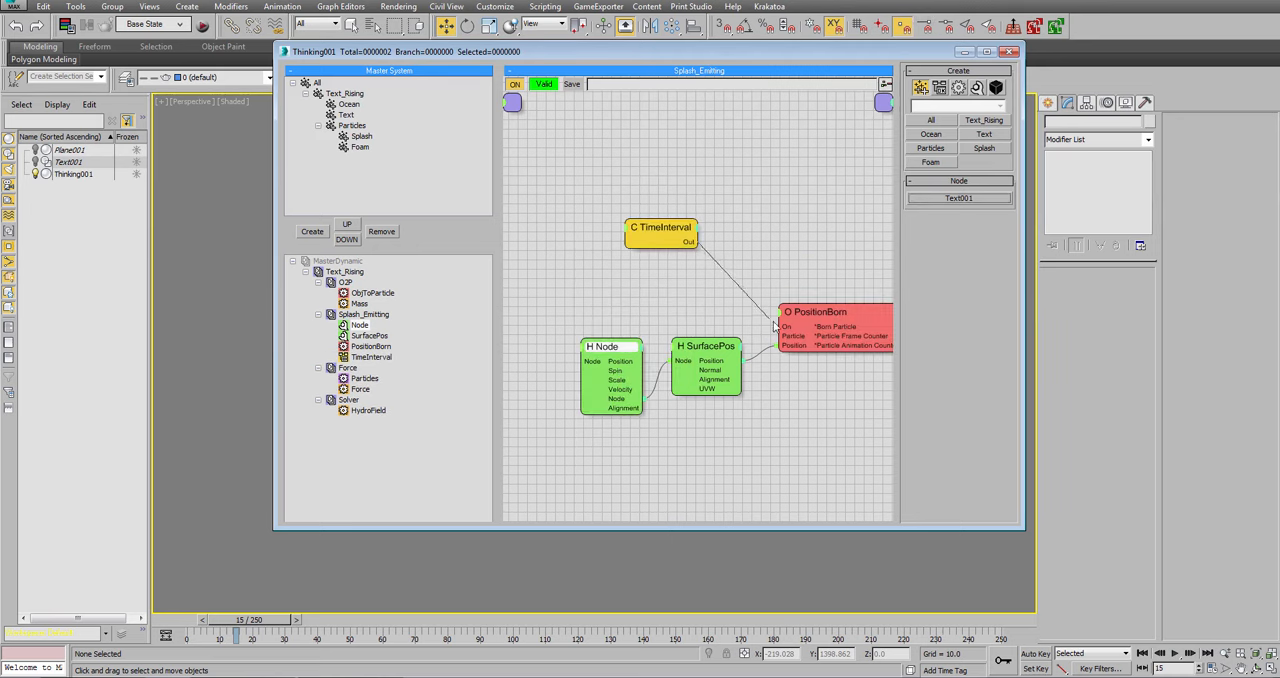
Set the TimeInterval condition to start at frame 15 and end at frame 180.
click(660, 230)
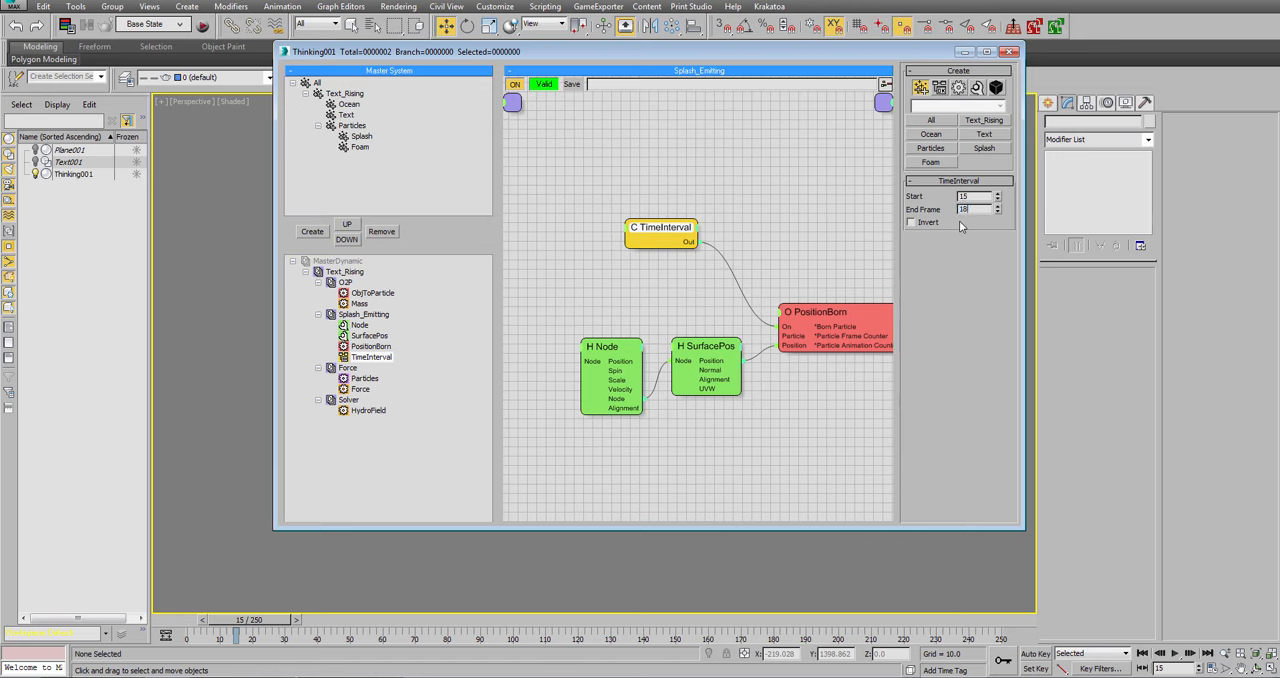
text(0)
key(Return)
Expose the Rate input on PositionBorn and move SurfacePos slightly upward in the graph.
right_click(780, 320)
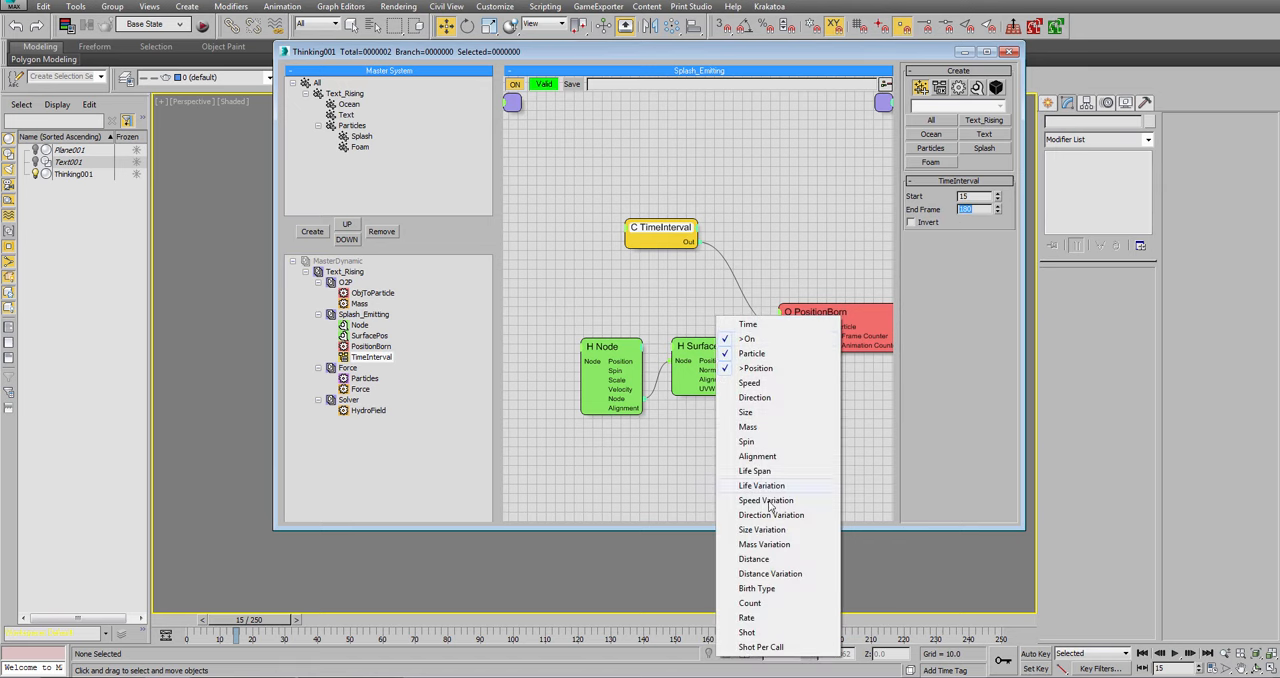
click(758, 617)
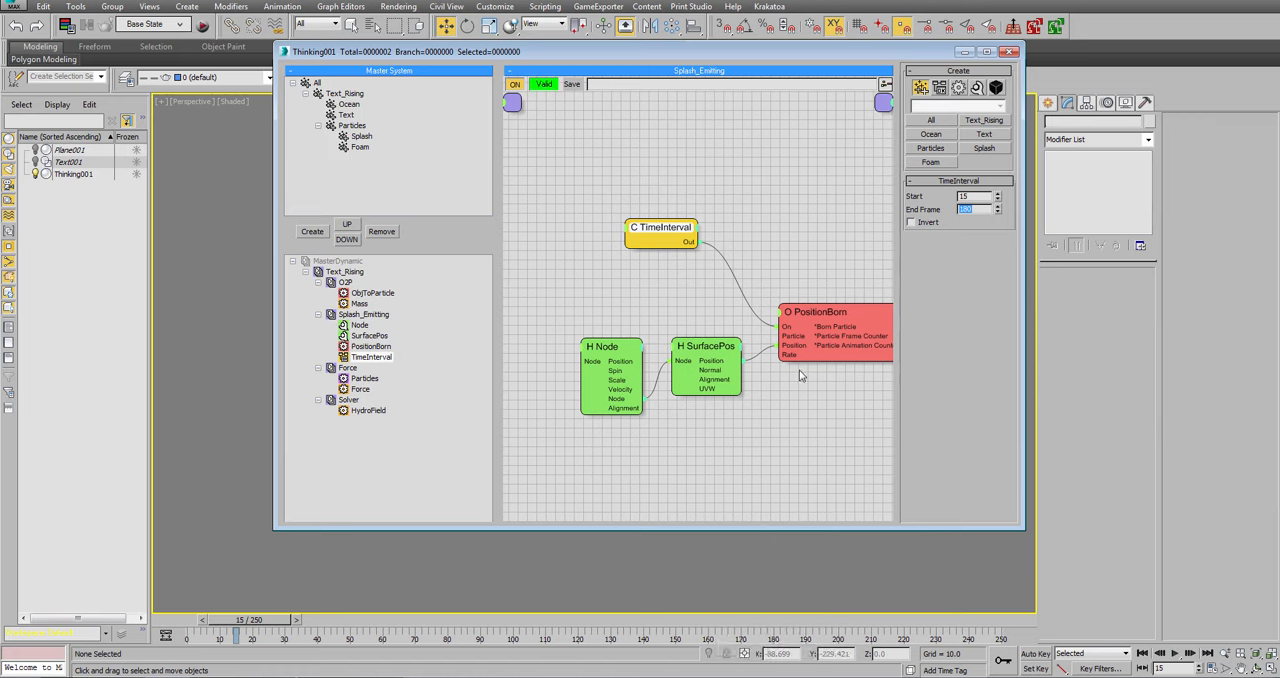
click(699, 322)
drag(693, 352, 688, 332)
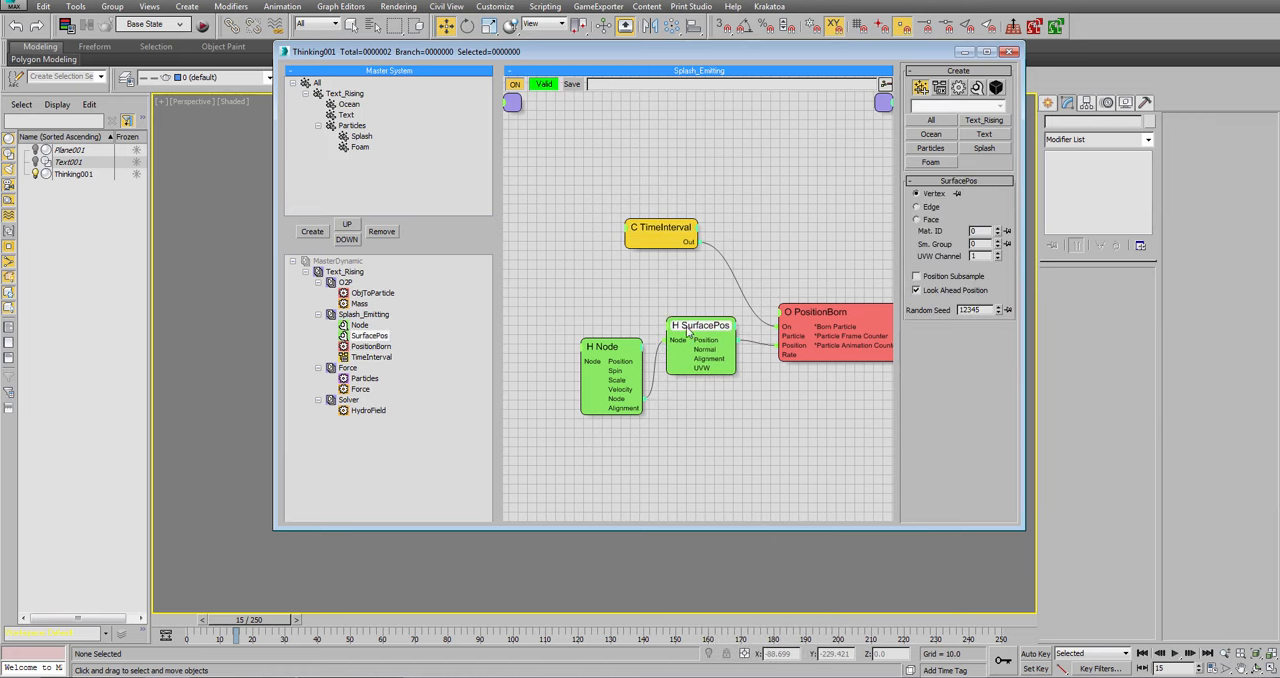
Add an Integer math helper below SurfacePos and try to connect its Value output to PositionBorn's Rate input.
click(805, 313)
right_click(667, 431)
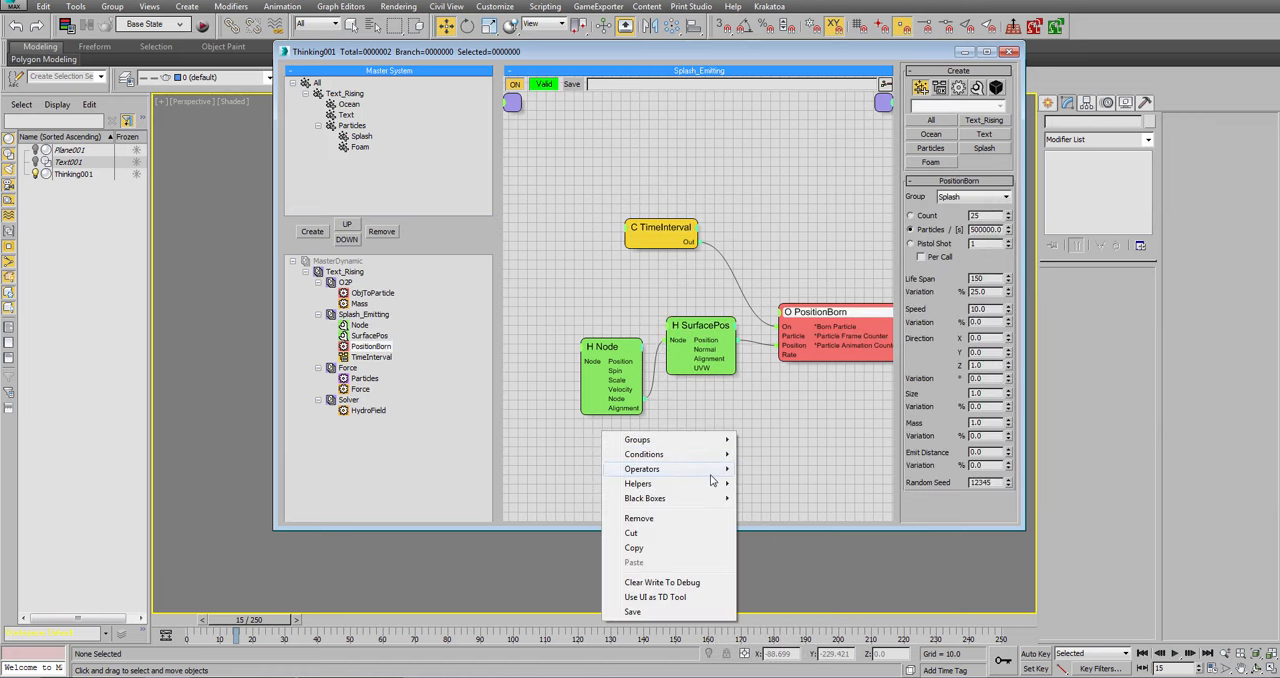
mouse_move(665, 487)
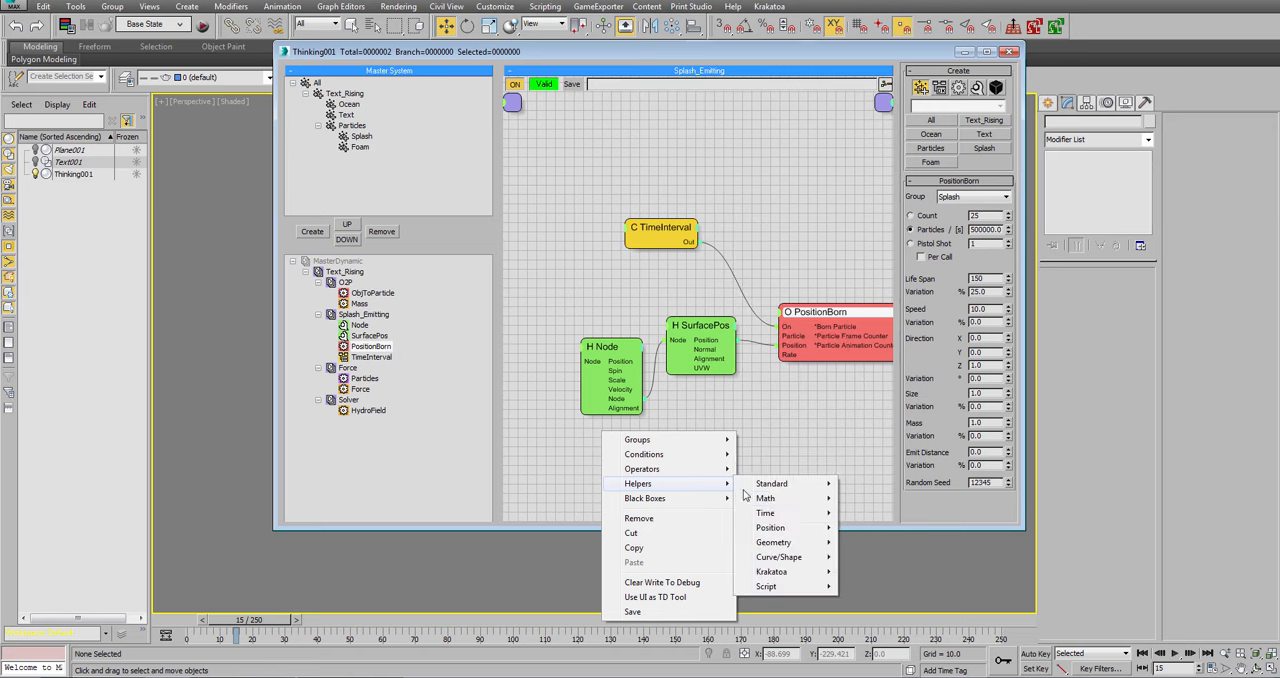
mouse_move(805, 499)
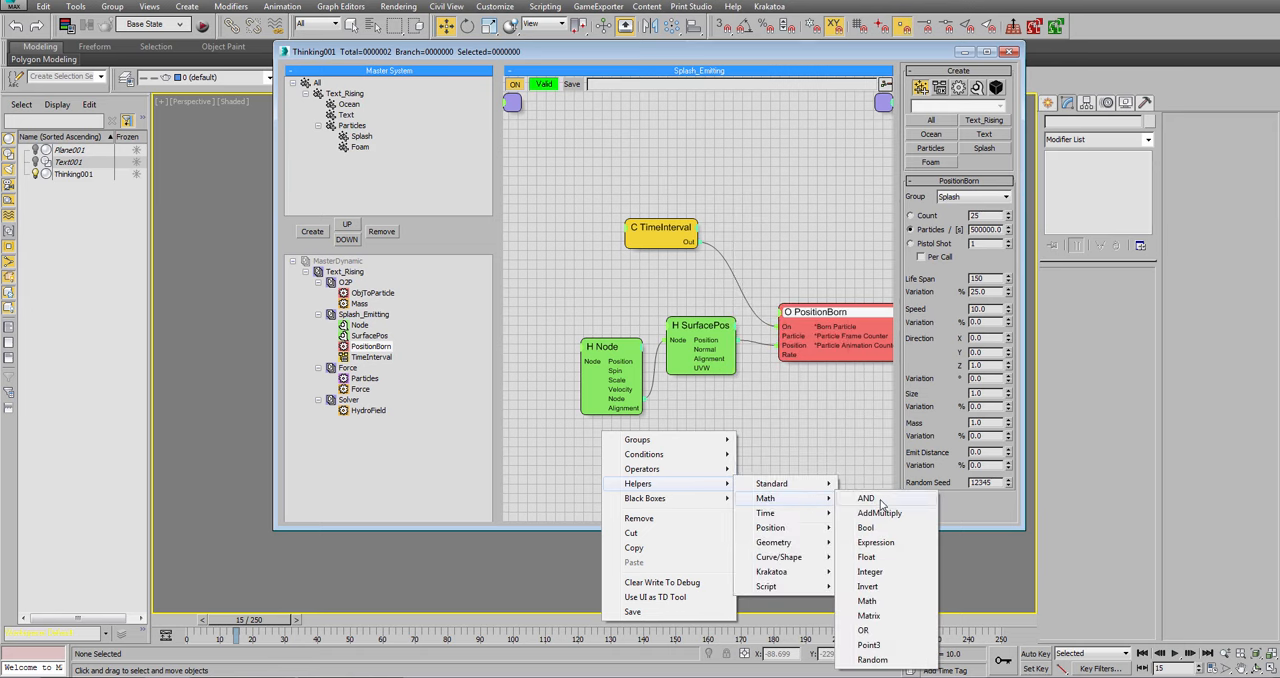
click(870, 571)
drag(719, 454, 783, 356)
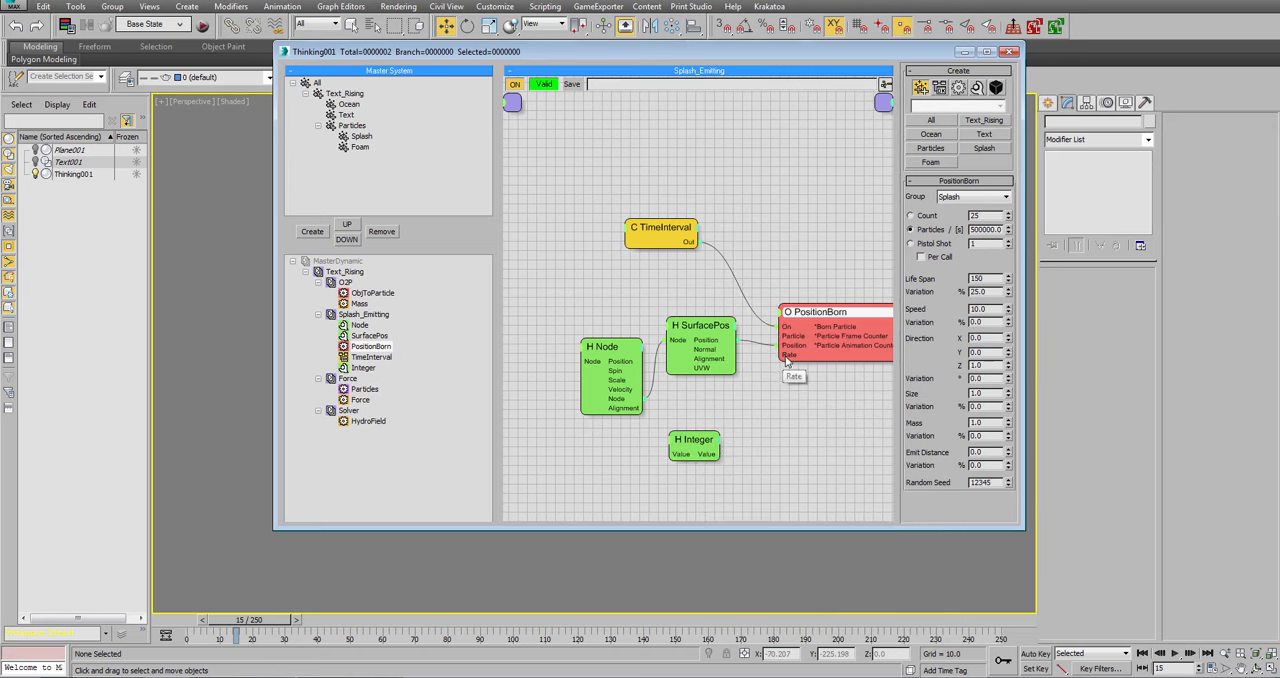
Connect the Integer helper's Value output to PositionBorn's Rate input and set the Integer value to 500000.
click(686, 442)
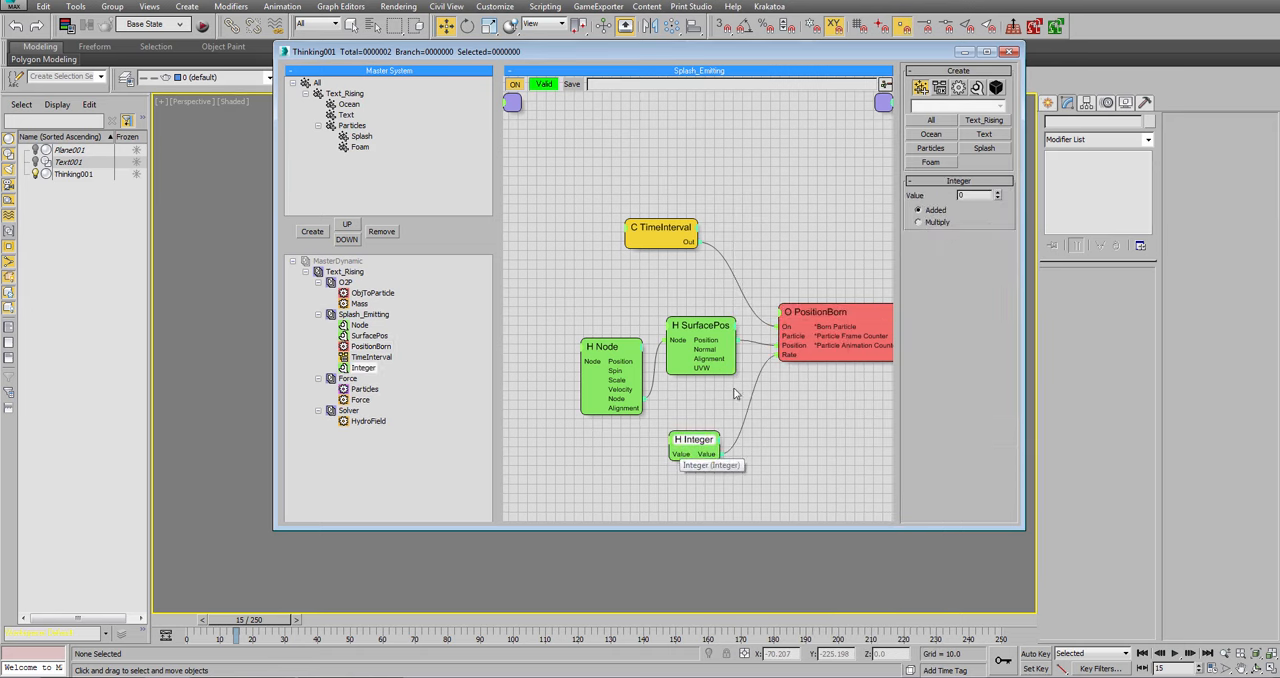
double_click(968, 195)
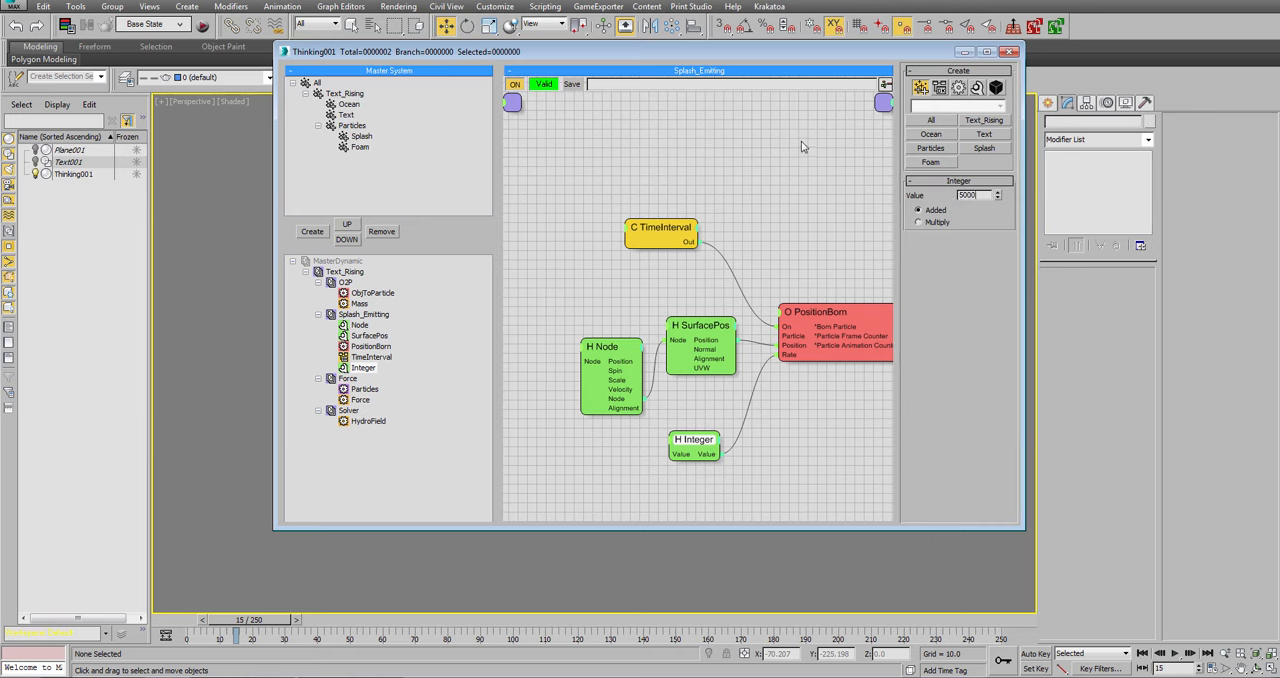
text(500000)
key(Return)
Turn on Auto Key and key the Integer value at 0 on frame 180.
click(1050, 663)
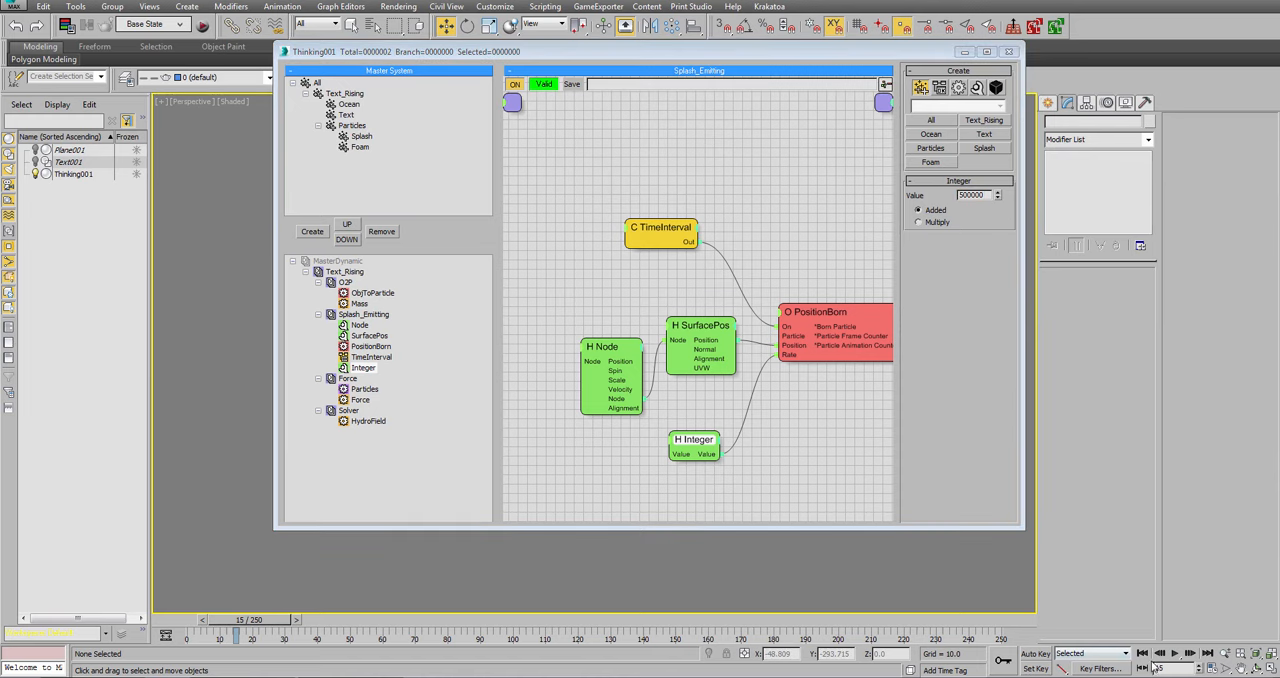
click(1036, 654)
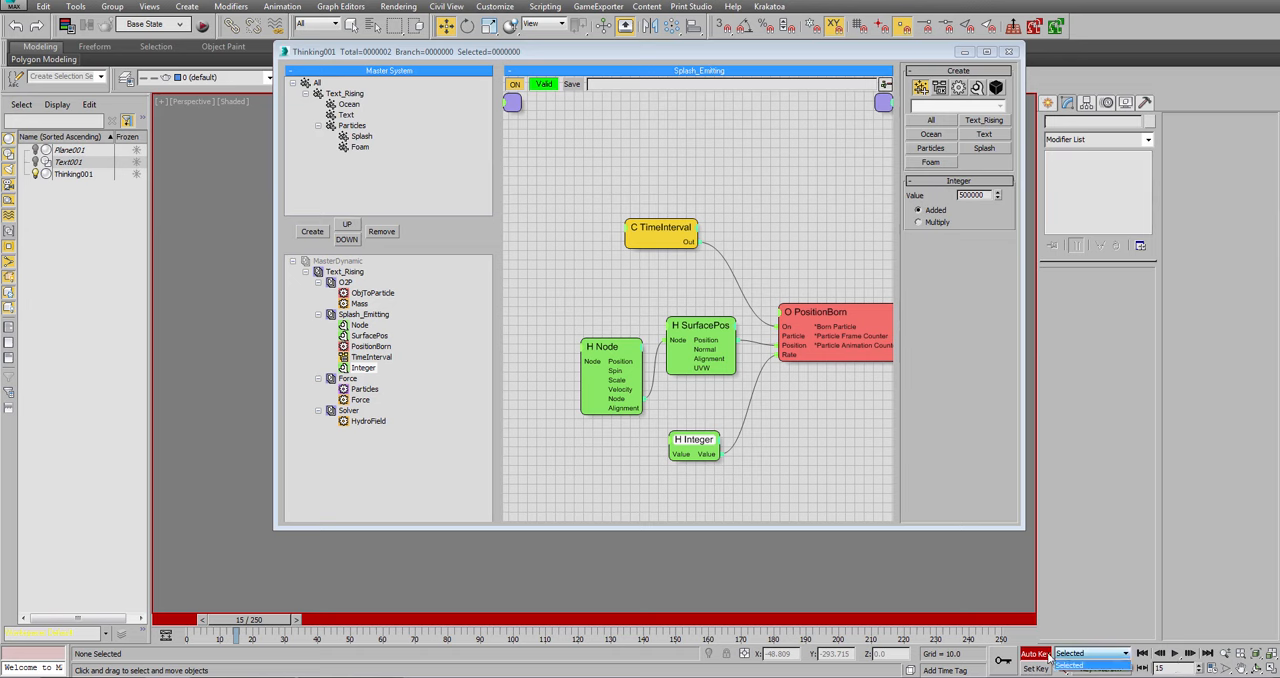
click(1105, 627)
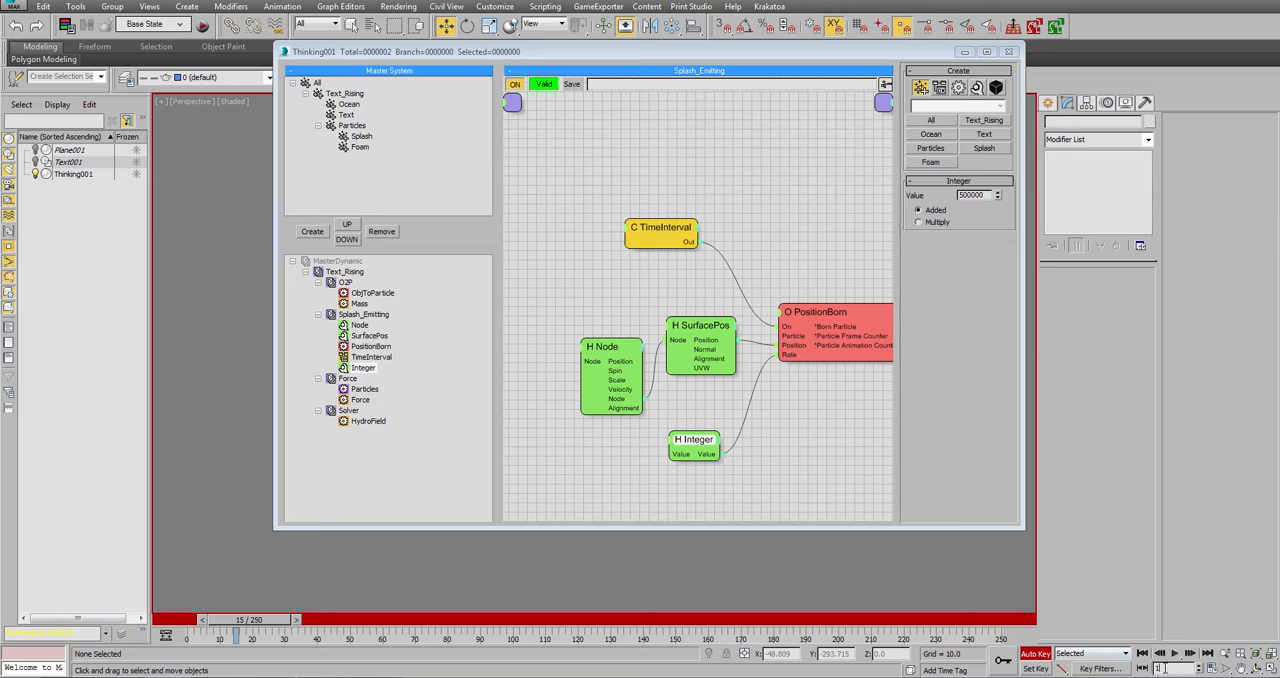
text(180)
key(Return)
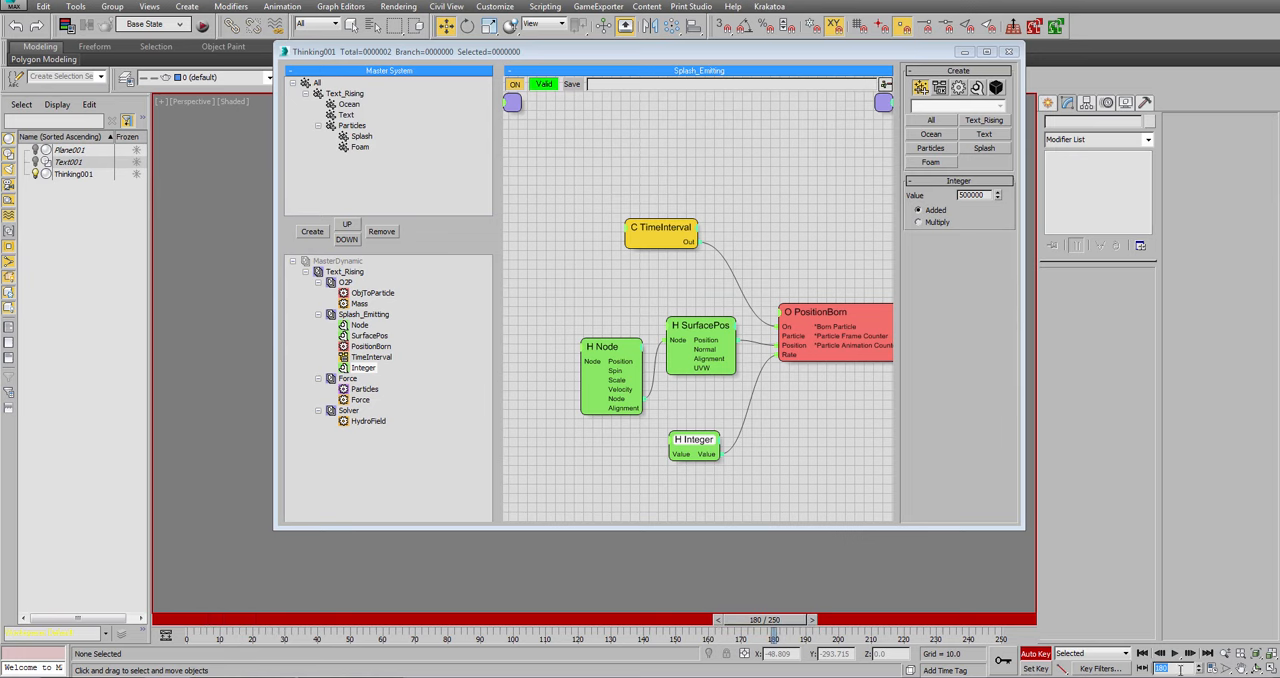
right_click(996, 199)
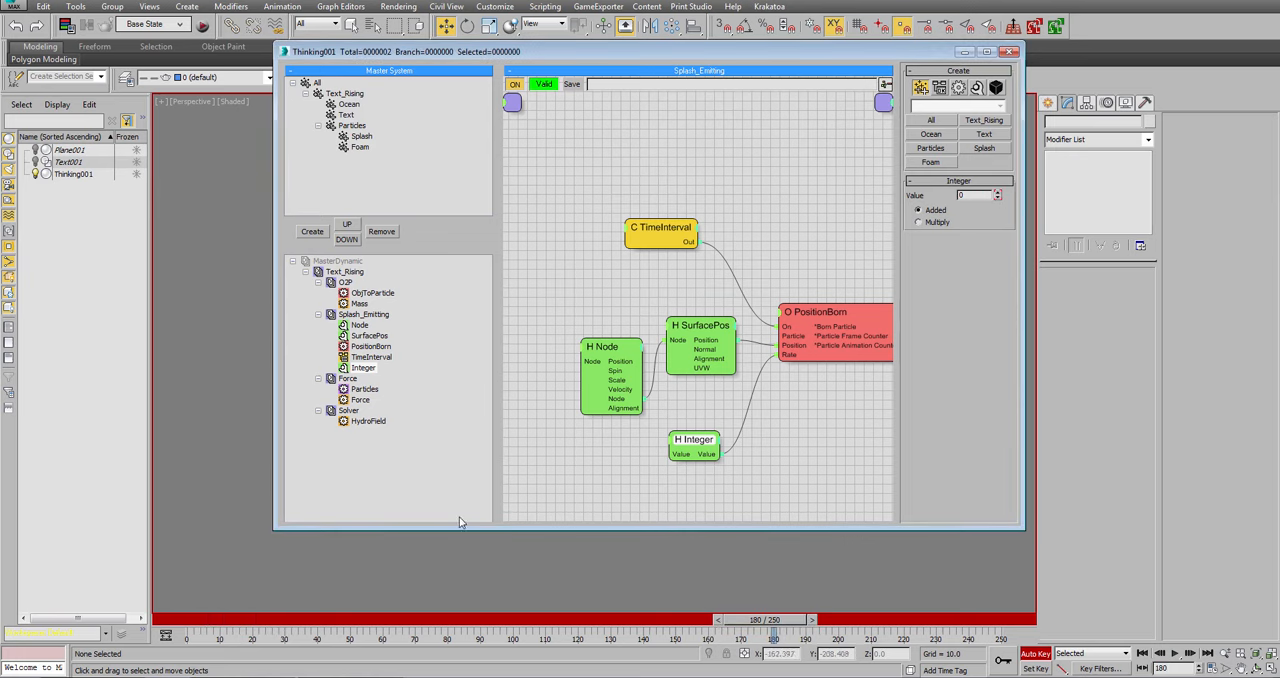
Select Thinking001 in the scene and key the Integer value at 200000 on frame 150.
click(73, 174)
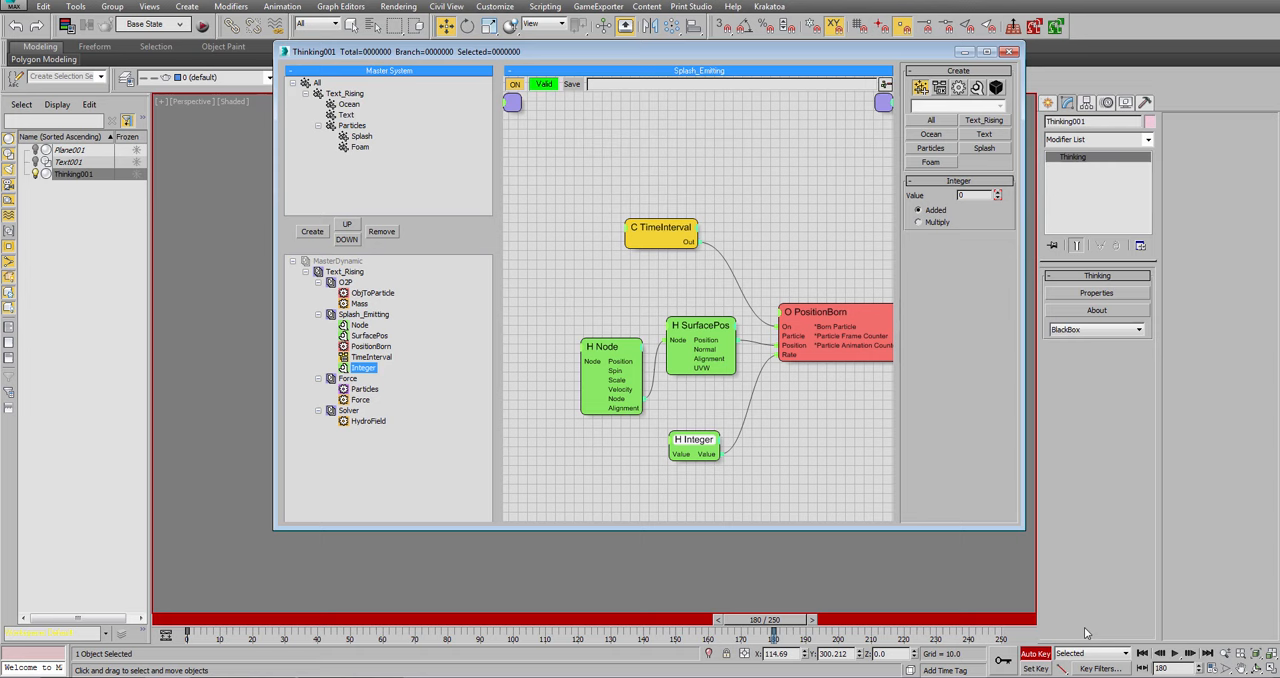
click(1160, 668)
text(150)
key(Return)
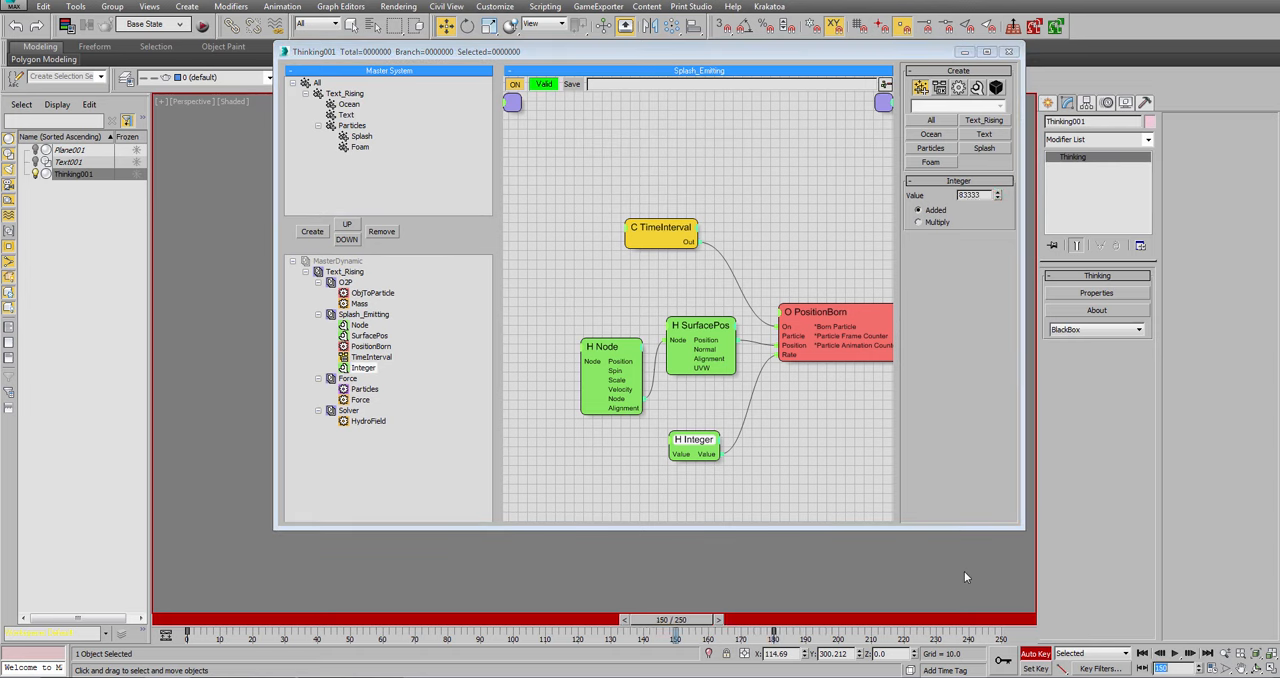
click(806, 194)
text(20)
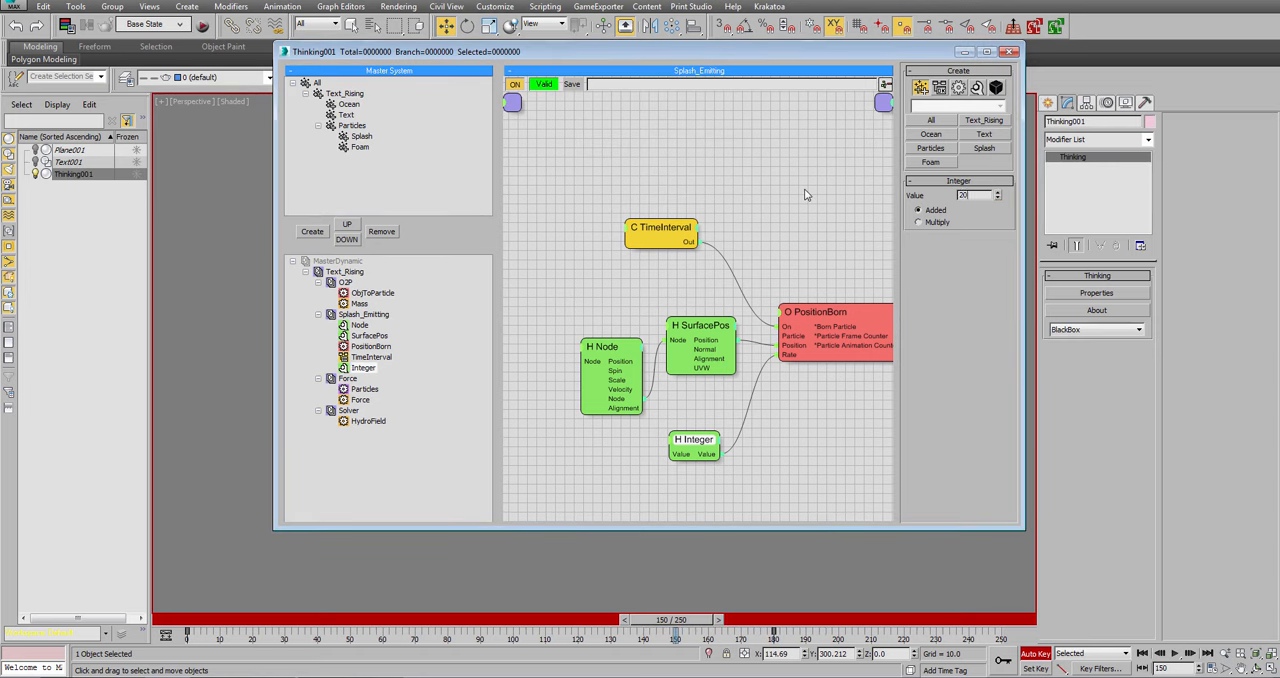
text(0000)
key(Return)
Return the animation to frame 0 and turn off Auto Key.
text(50)
click(1142, 653)
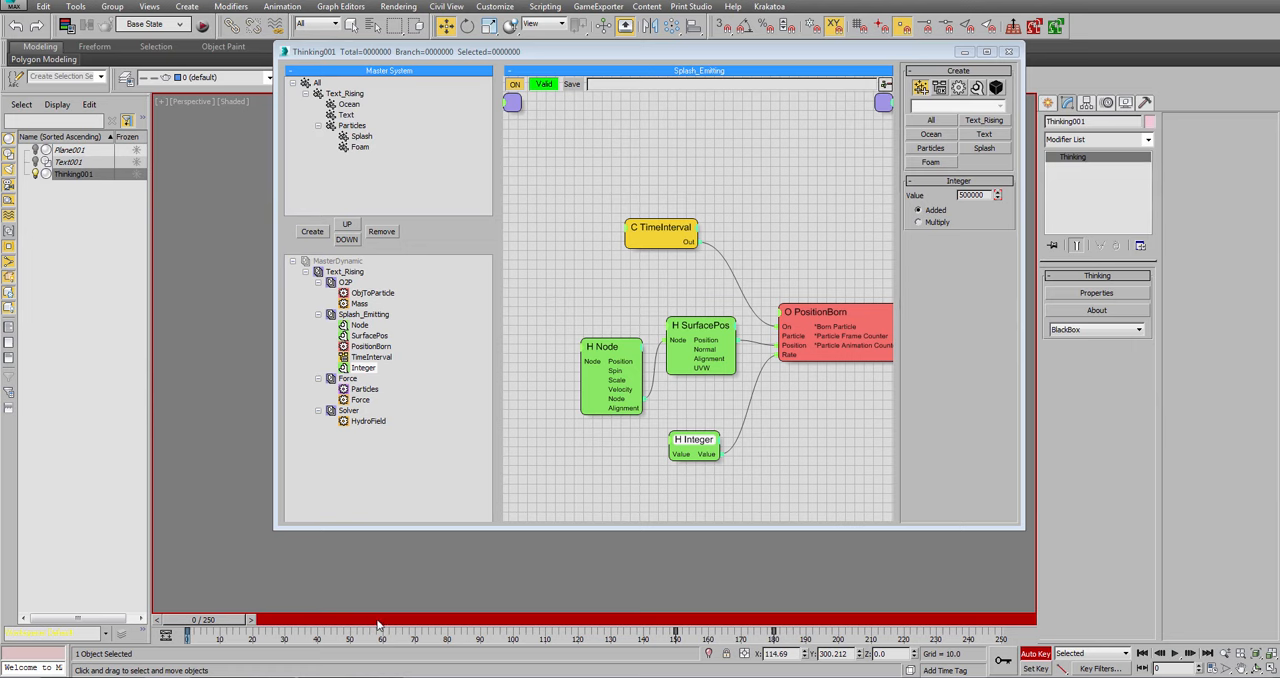
drag(378, 625, 85, 608)
key(w)
click(1036, 654)
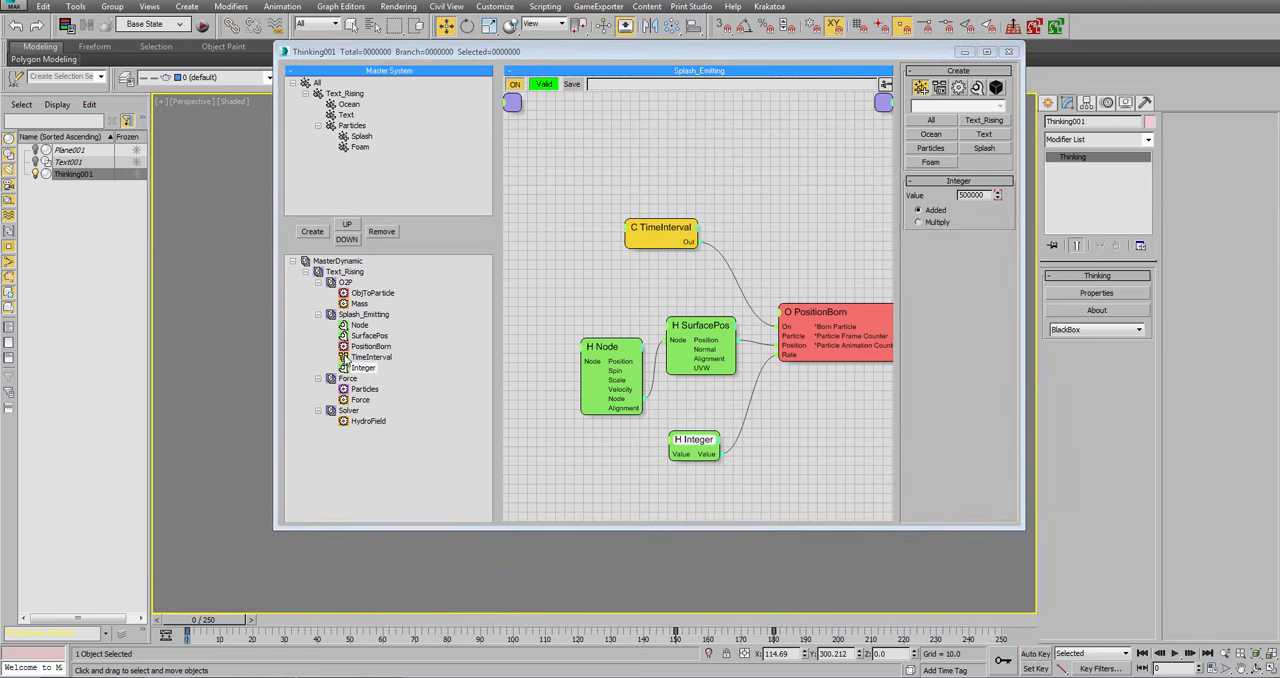
Open the Solver set's HydroField operator and set the Threshold in its Splash settings to 1.0.
click(375, 424)
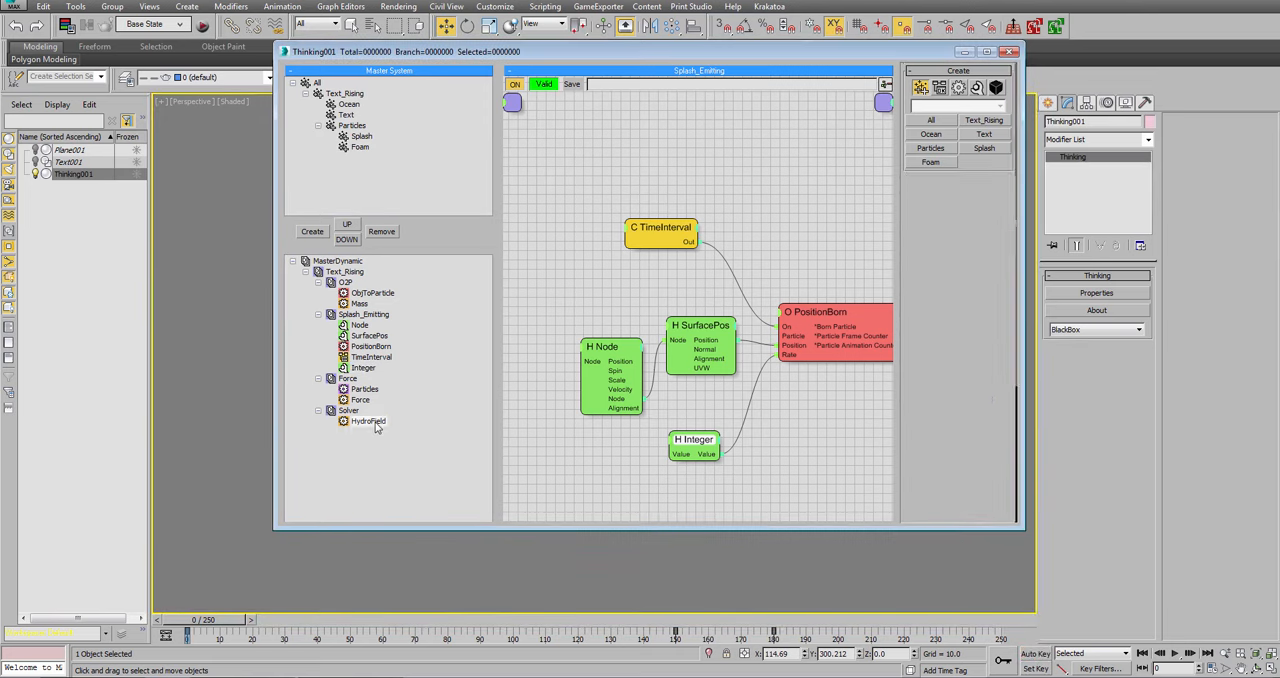
click(370, 422)
click(930, 388)
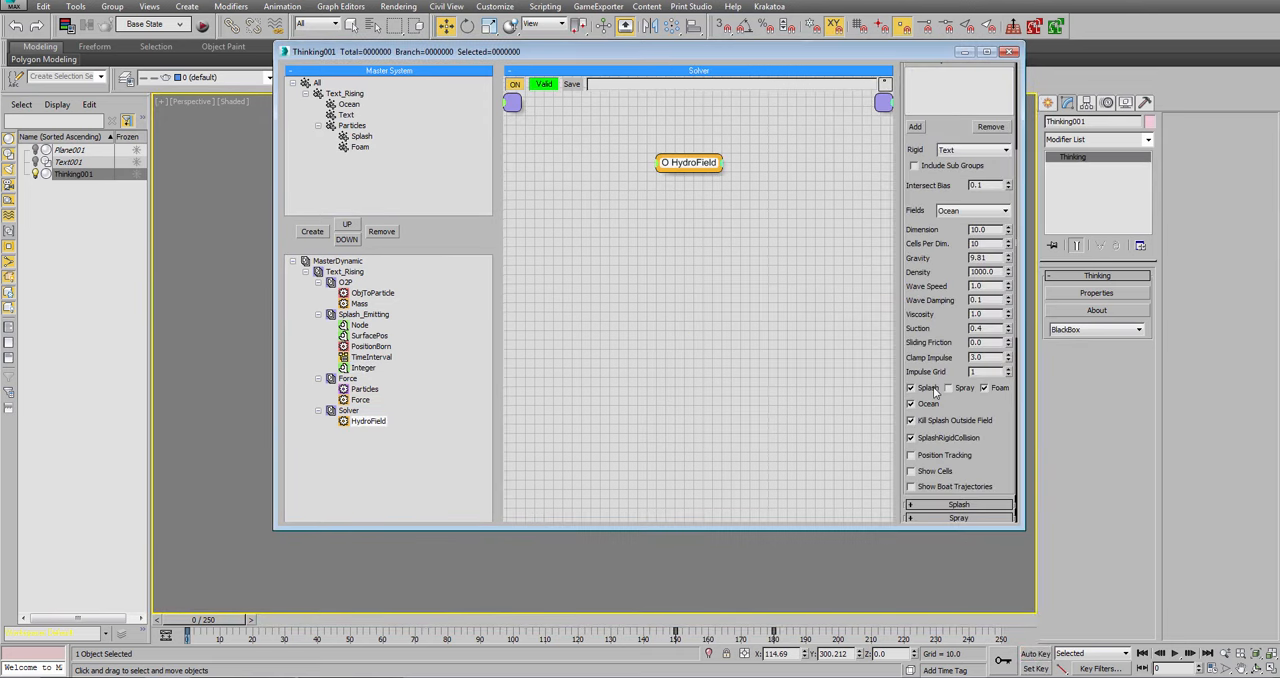
click(955, 504)
double_click(985, 333)
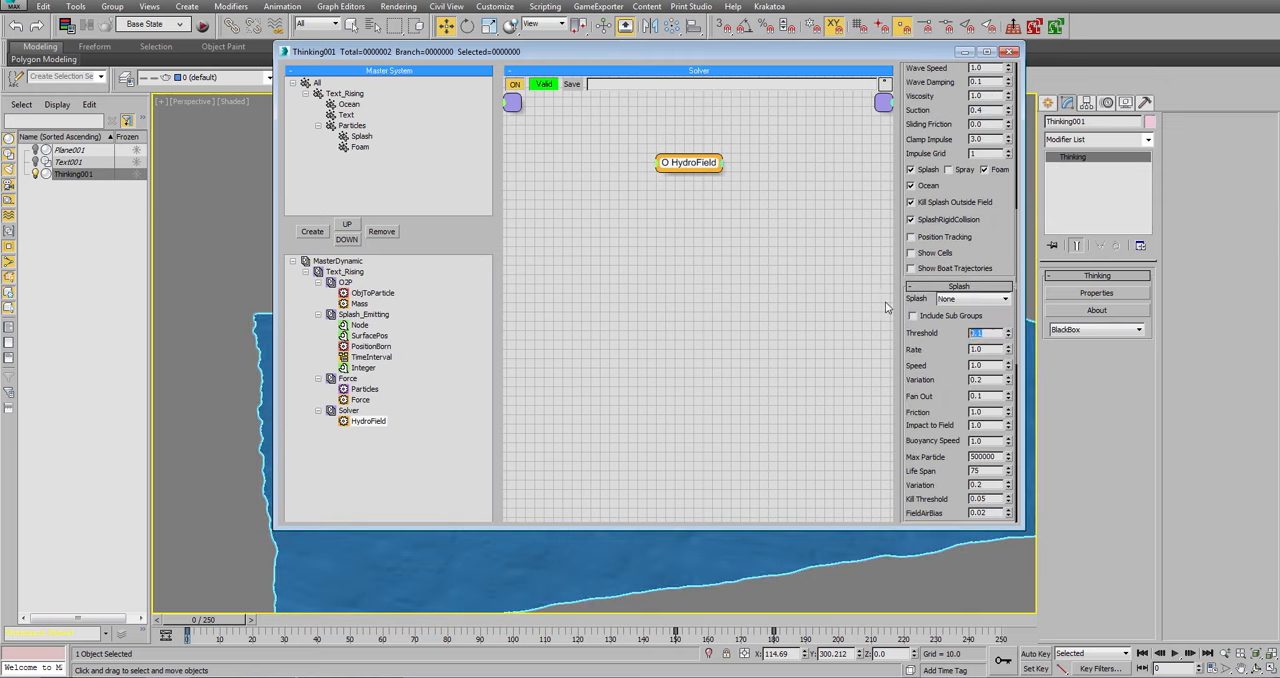
text(1.0)
key(Return)
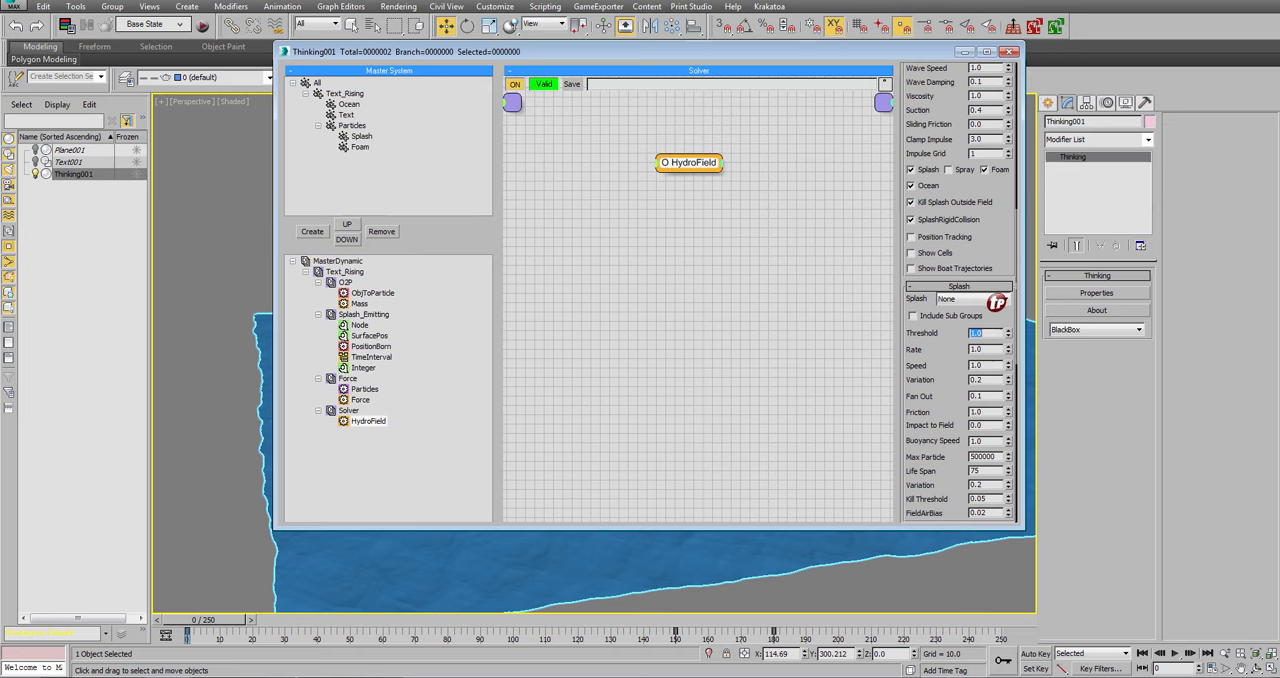
Assign the Splash particle group to the HydroField operator's Splash settings.
click(958, 286)
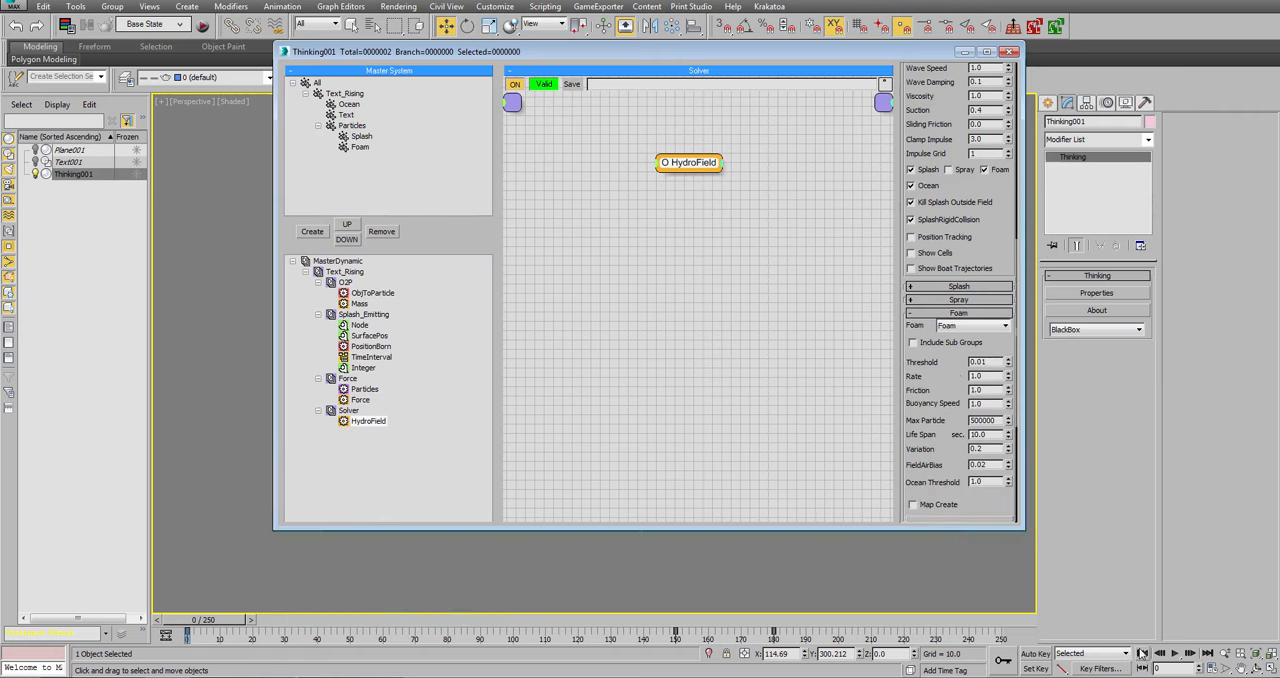
click(981, 289)
click(981, 300)
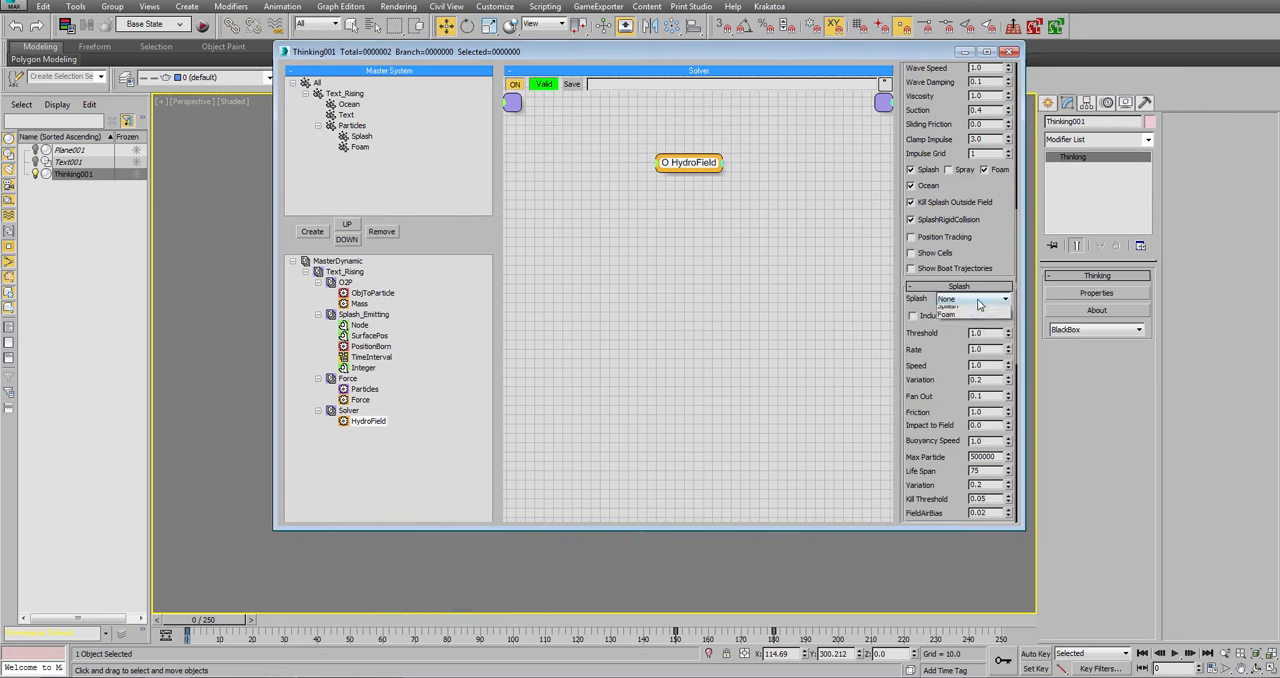
click(981, 317)
click(975, 299)
click(975, 299)
click(975, 299)
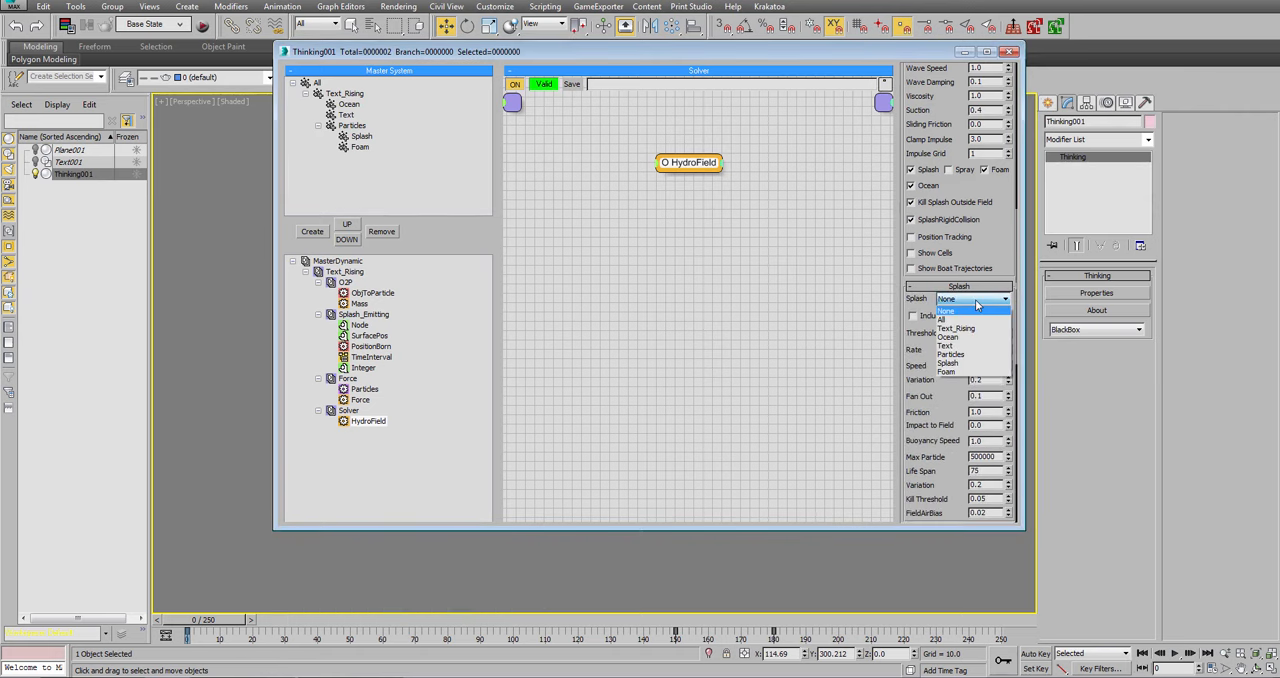
click(955, 362)
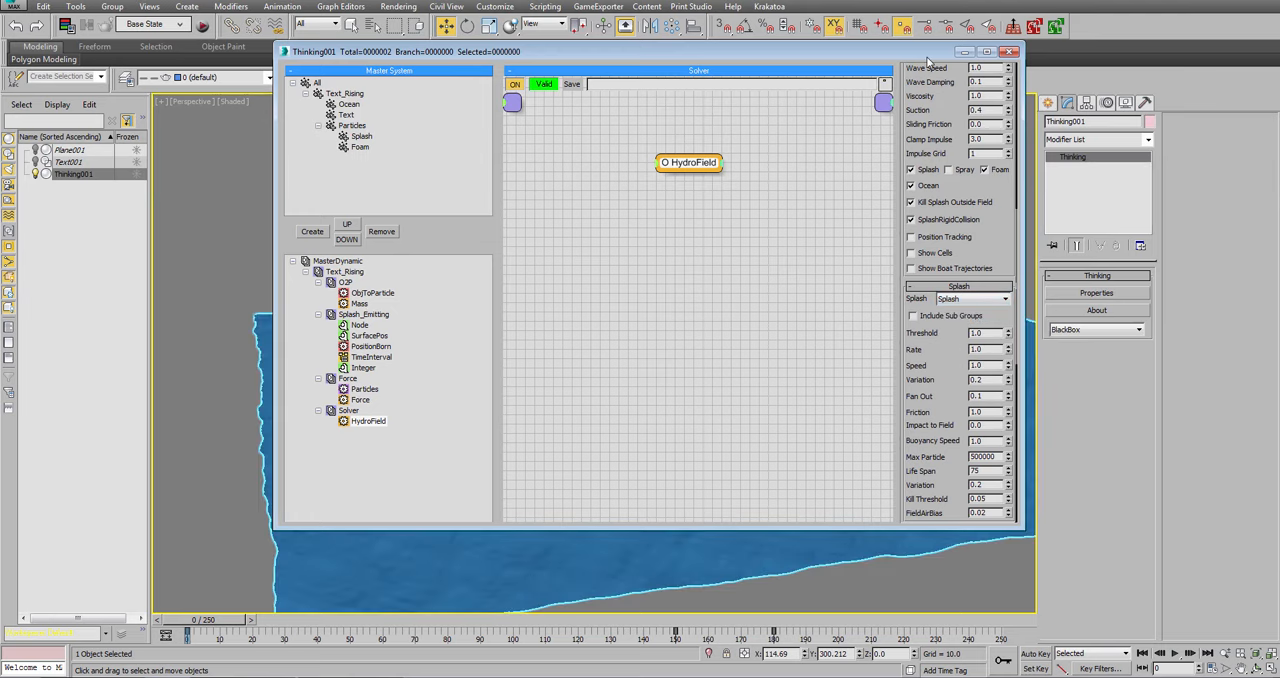
Set the HydroField's Foam settings to Friction 4.0 and Max Particle 1500000.
drag(928, 57, 371, 108)
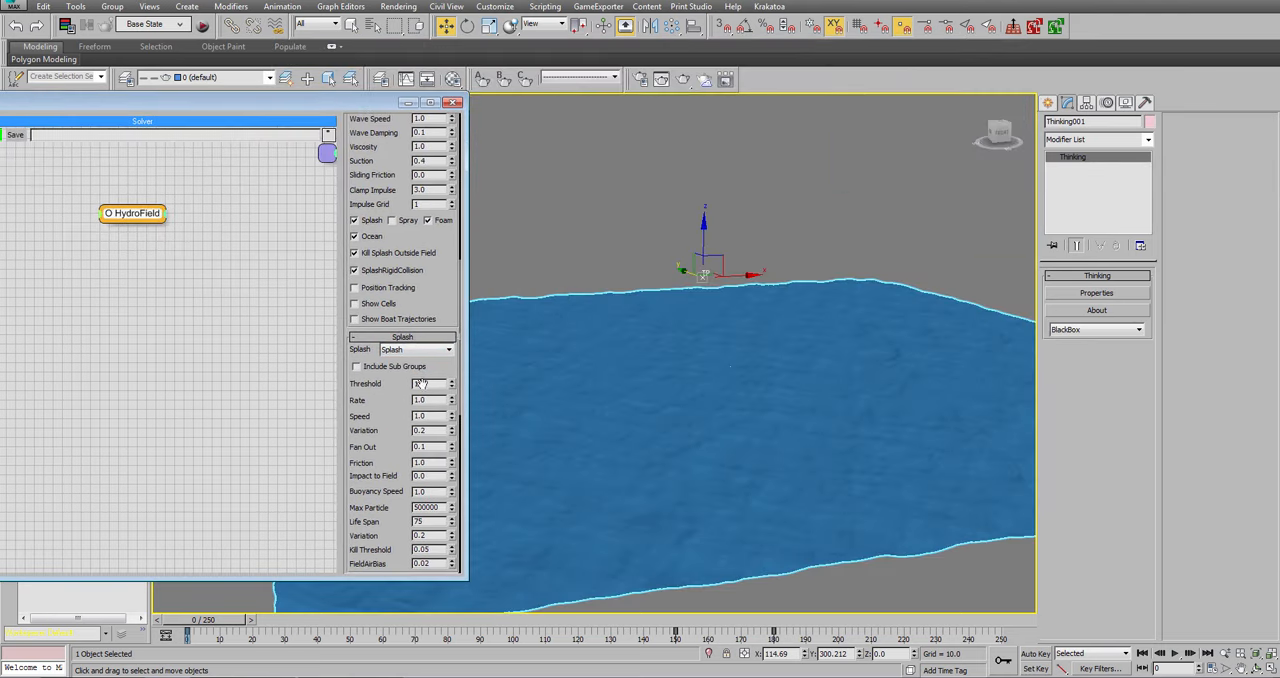
scroll(371, 465, down, 5)
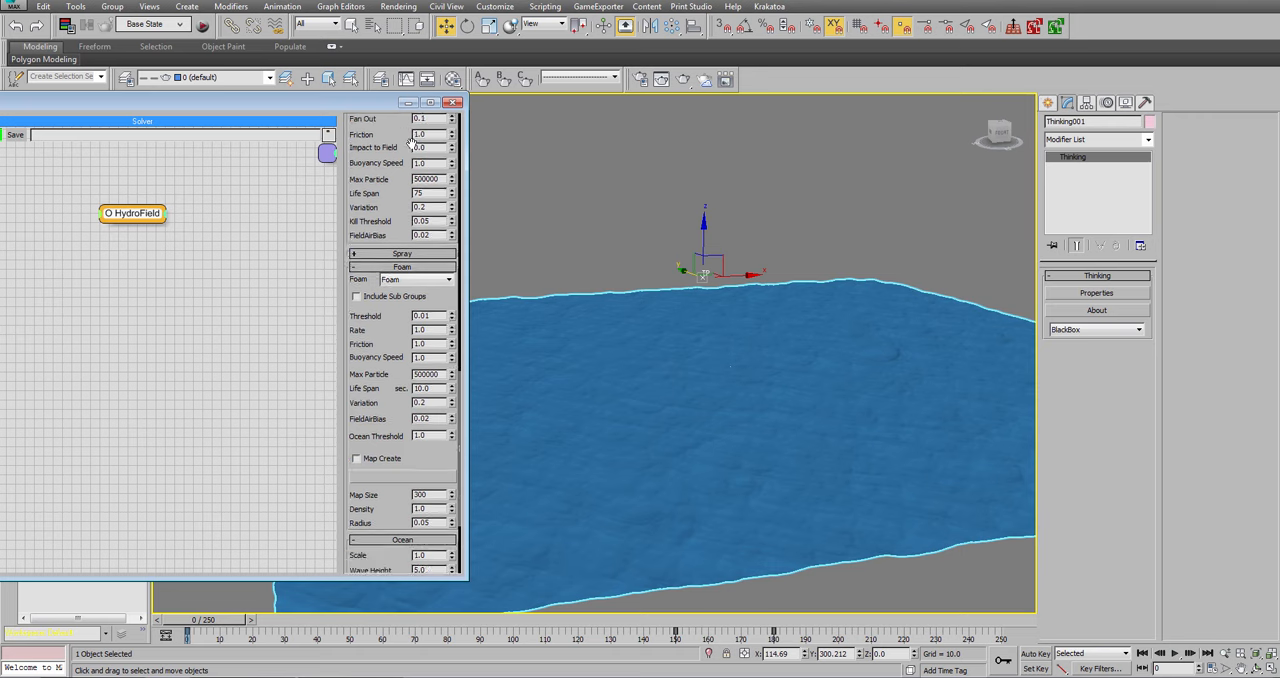
scroll(378, 430, up, 3)
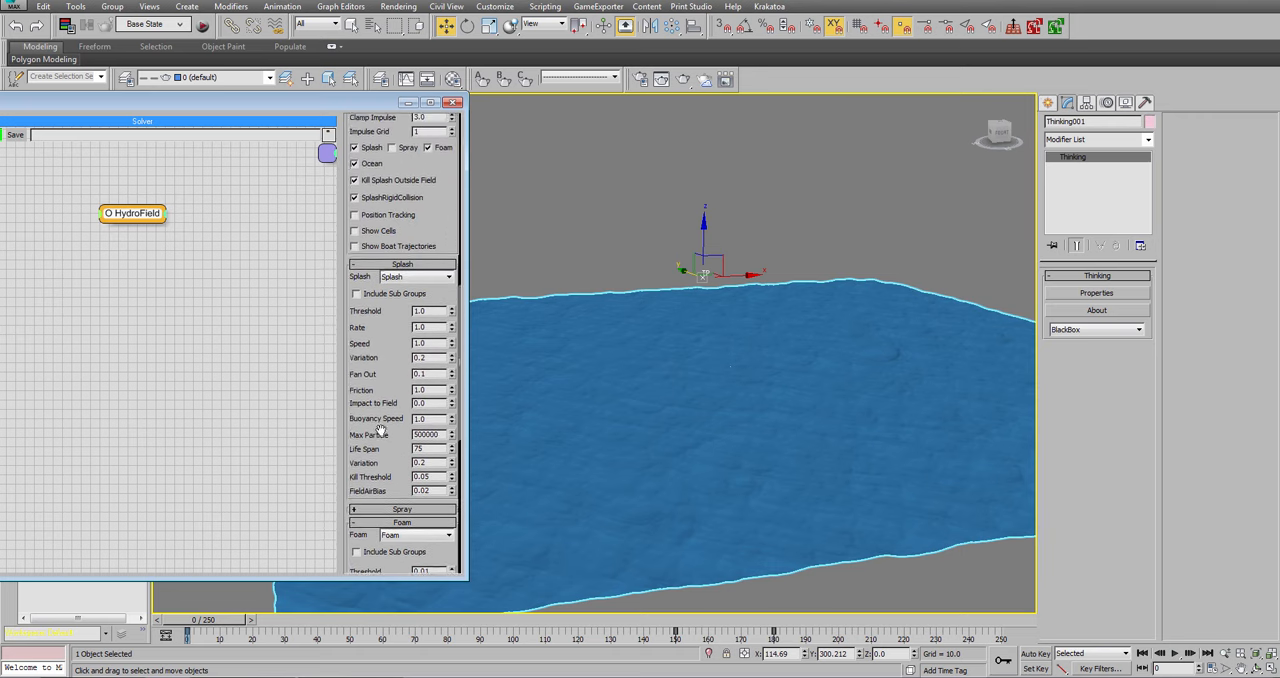
scroll(383, 420, down, 9)
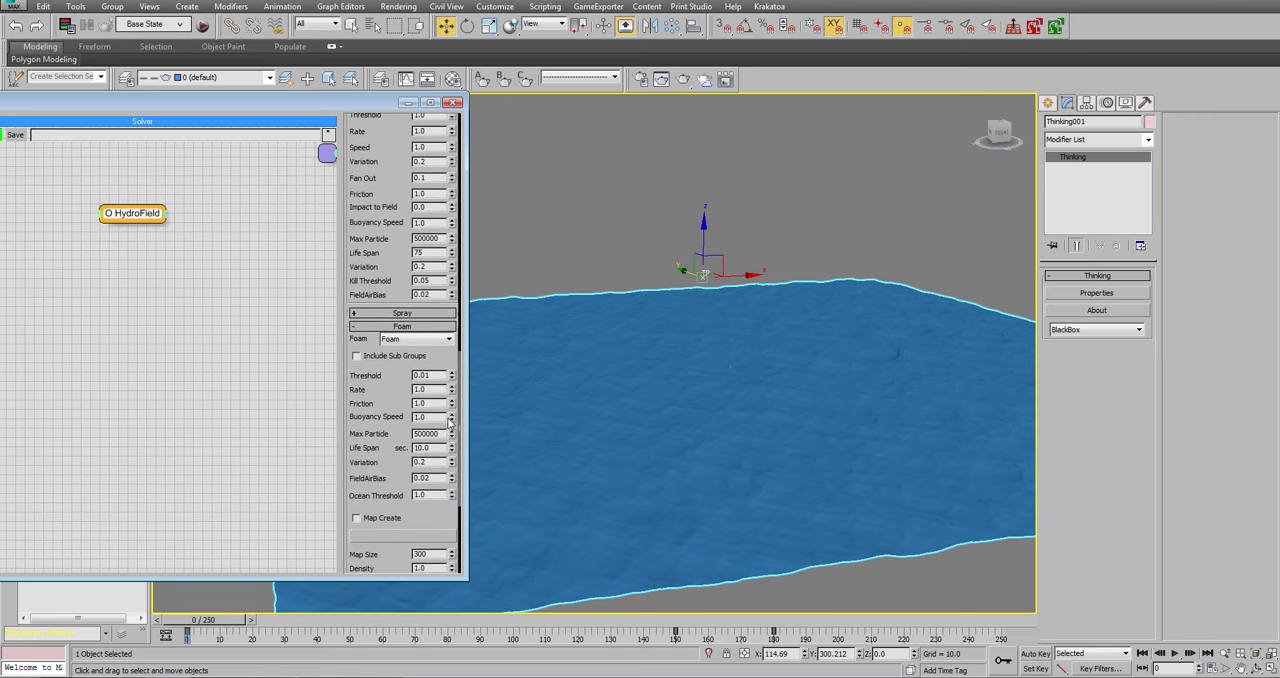
double_click(440, 404)
click(418, 435)
key(Return)
Play the first few frames of the simulation with foam enabled and return to frame 0.
click(1177, 653)
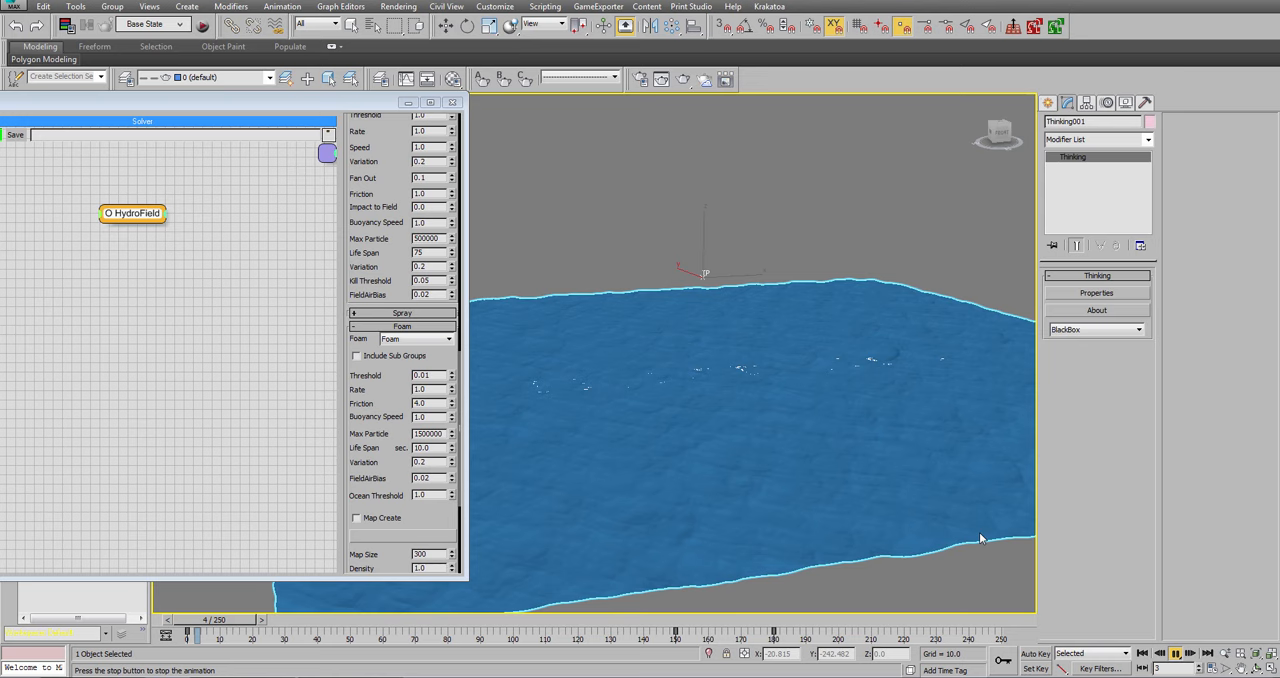
click(1177, 653)
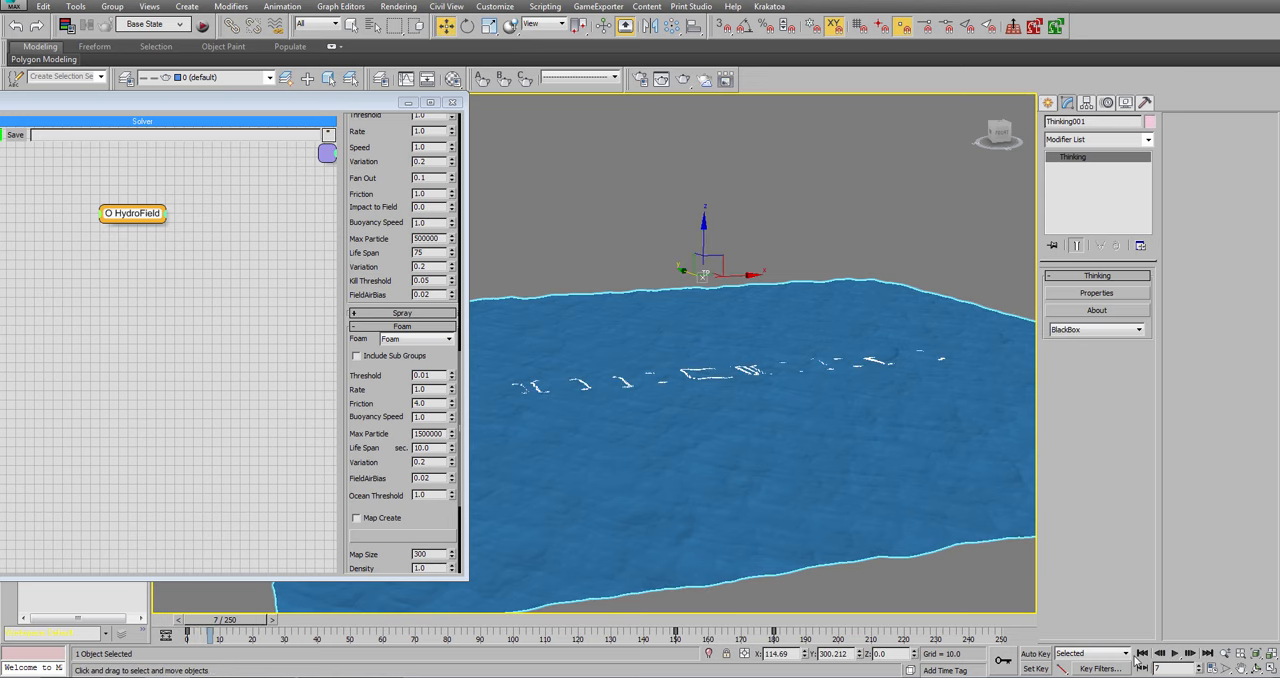
click(1142, 653)
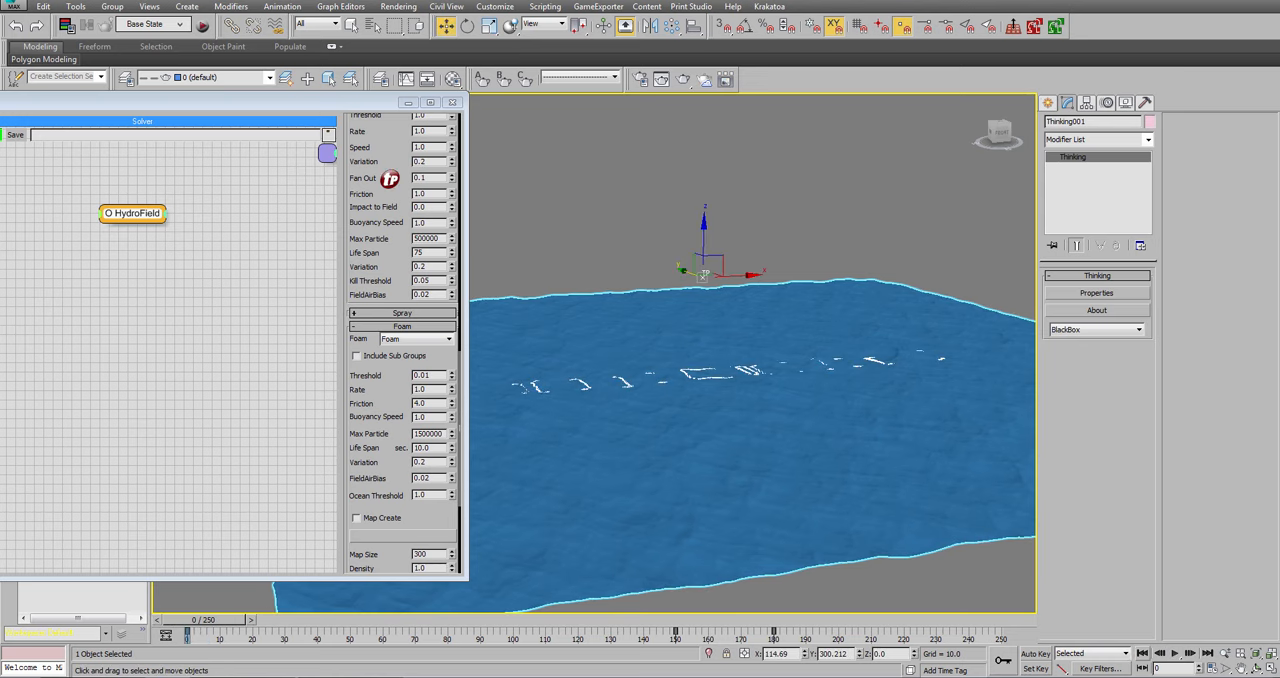
Collapse the HydroField's Foam settings and disable its Foam option.
click(397, 328)
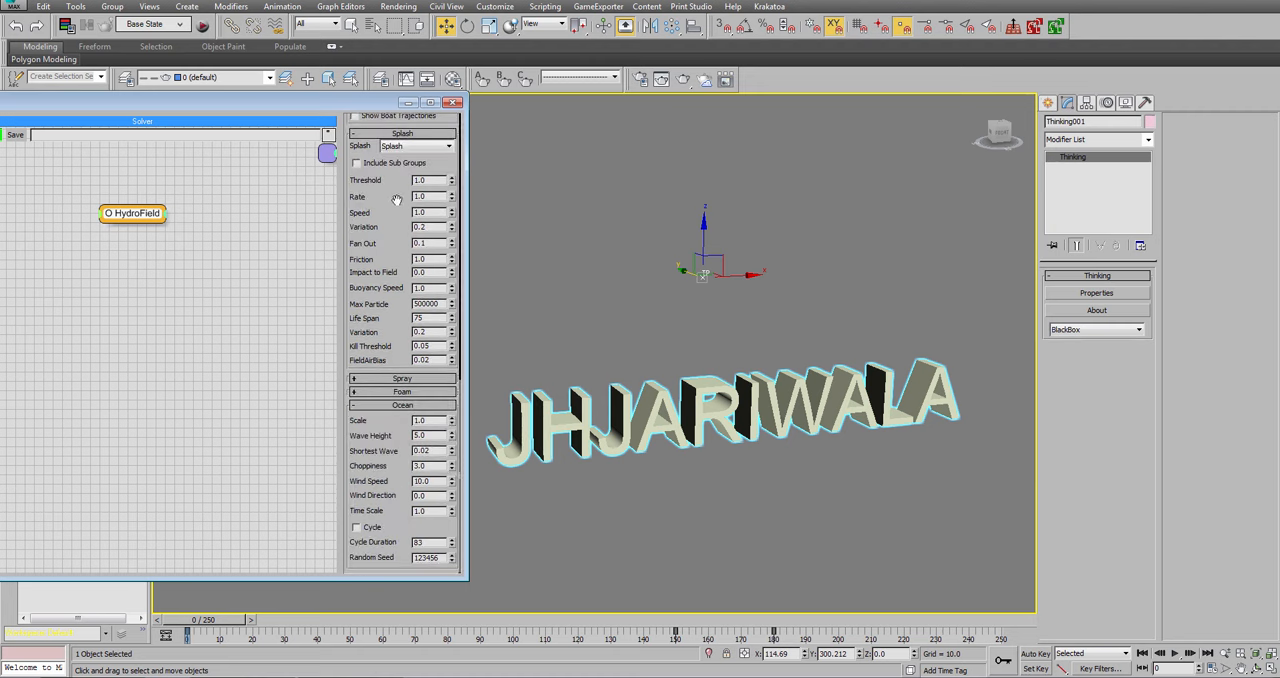
drag(396, 196, 397, 421)
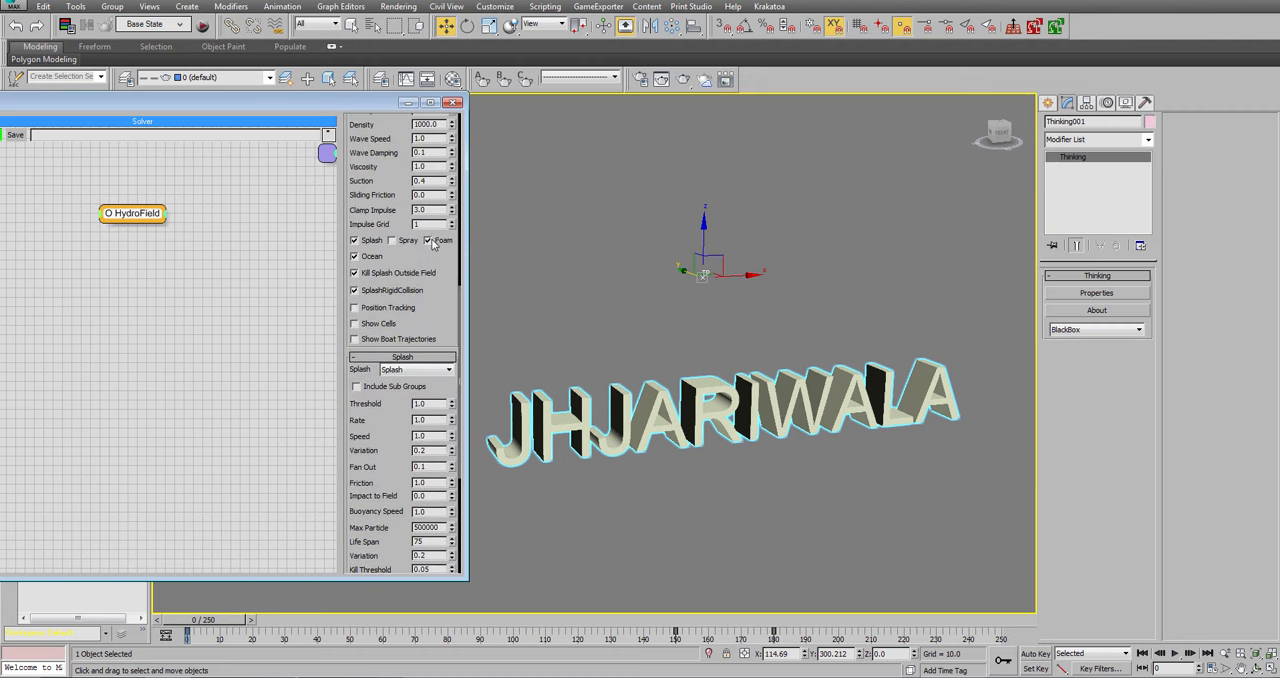
click(428, 241)
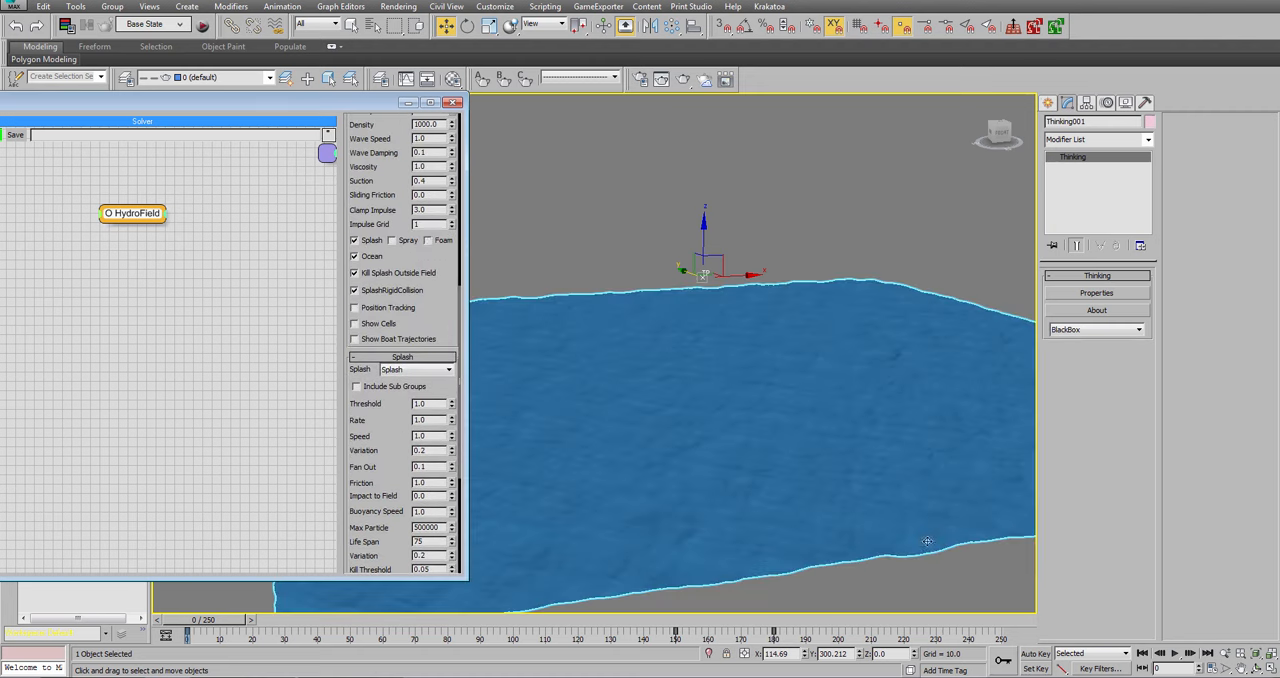
Preview the simulation without foam to about frame 21 and go back to frame 0.
click(1176, 654)
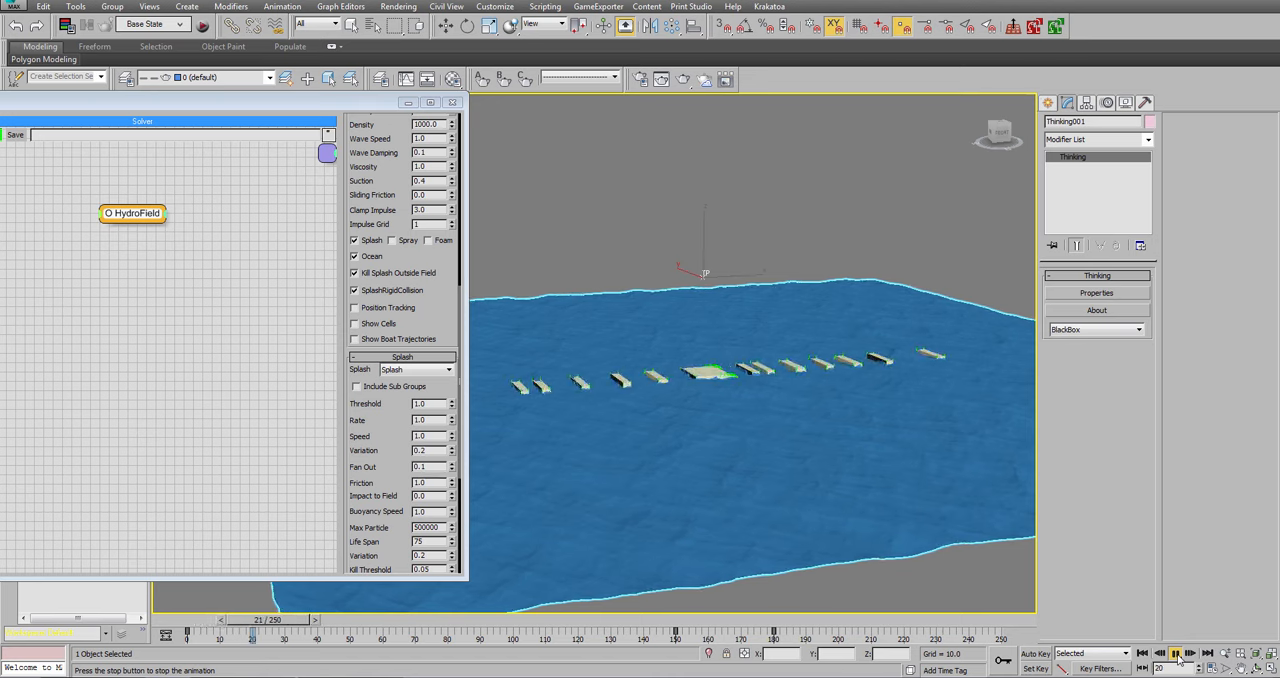
click(1177, 655)
click(1143, 654)
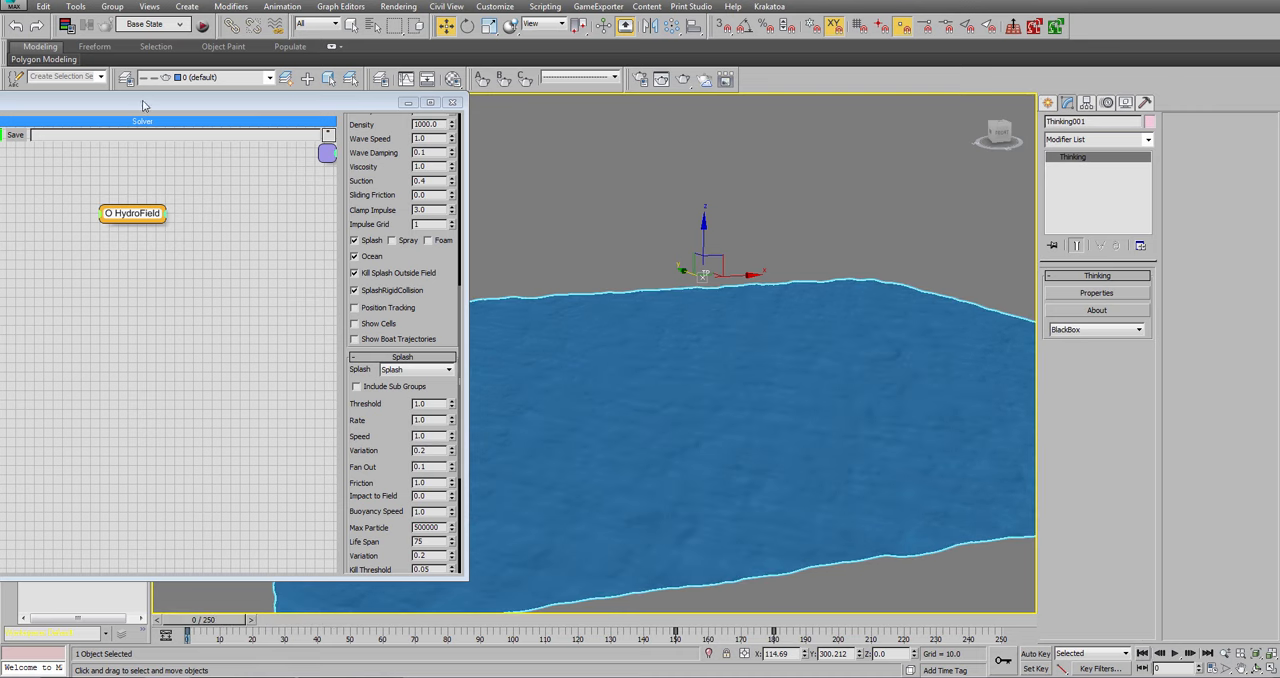
Set the SurfacePos helper in the Splash_Emitting set to emit from Face.
drag(143, 101, 486, 113)
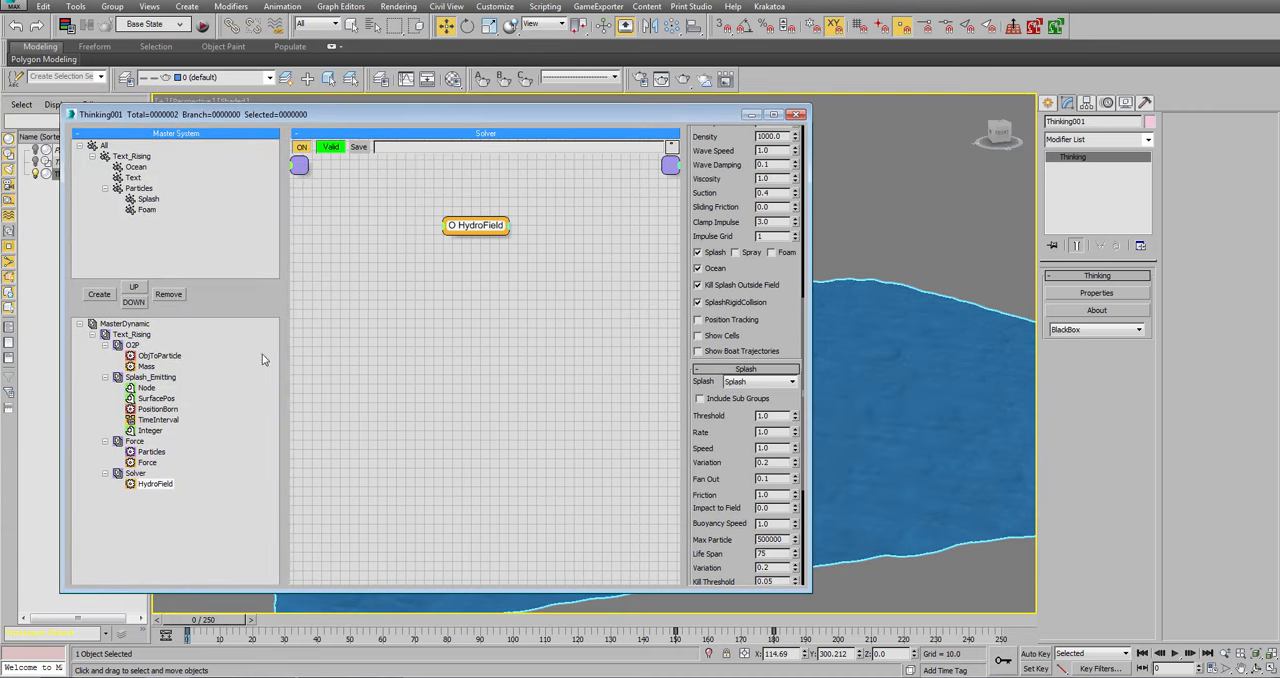
click(166, 399)
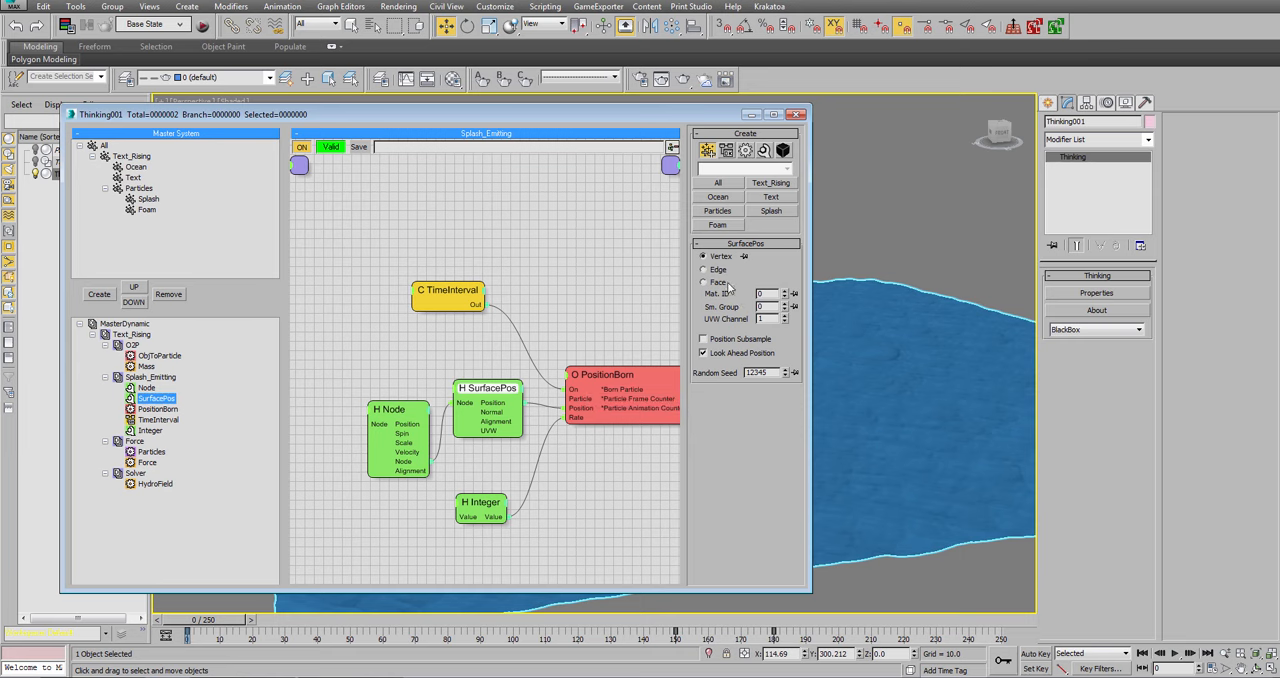
click(727, 283)
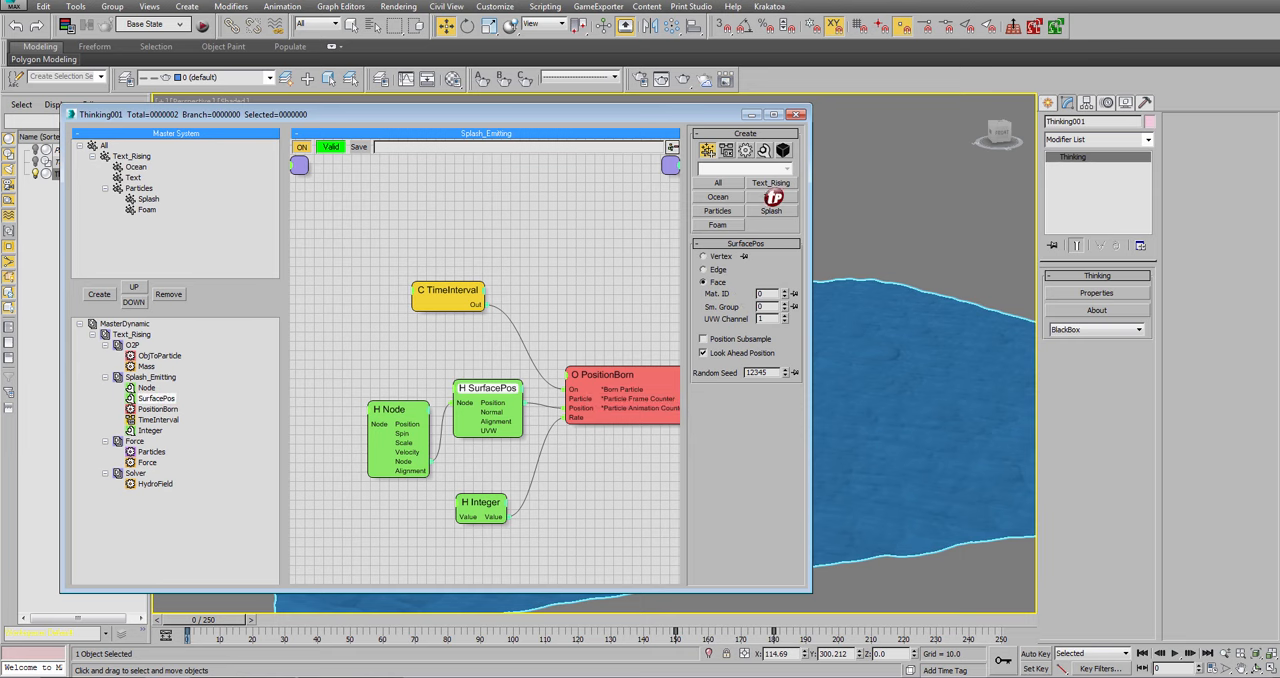
Minimize the Thinking Particles window, play the simulation to frame 56, return to frame 0 and restore the window.
click(752, 114)
click(1176, 655)
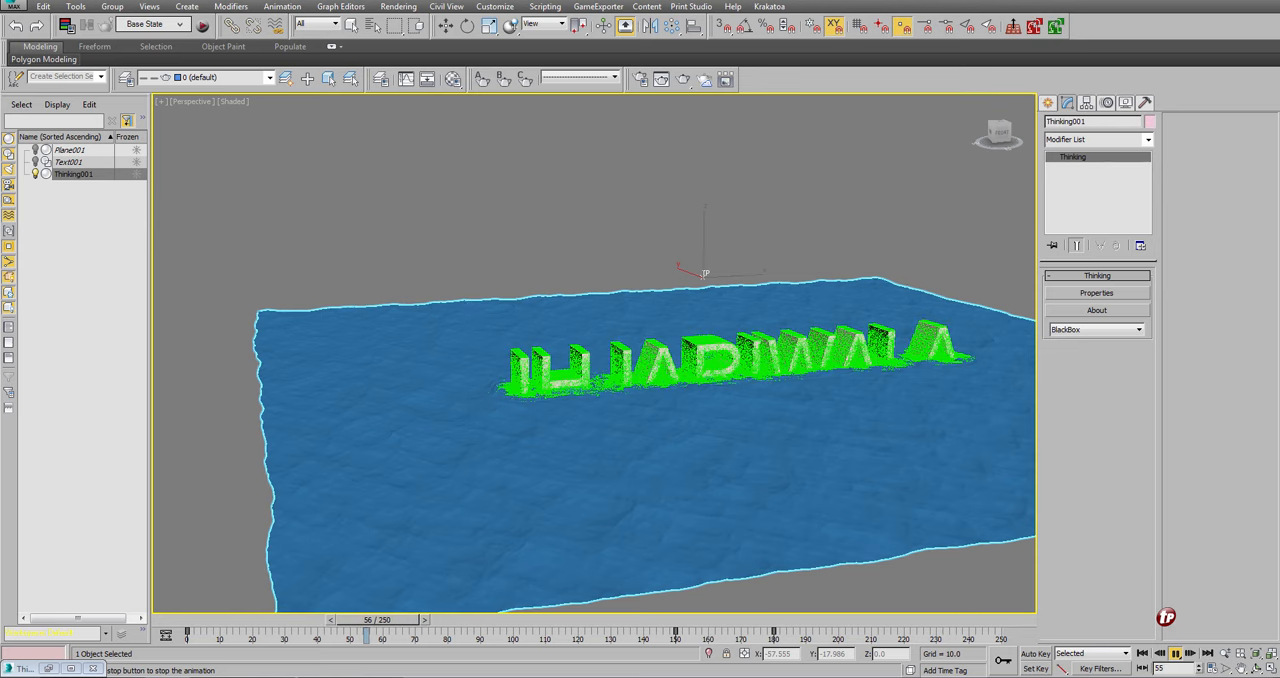
click(1176, 653)
key(w)
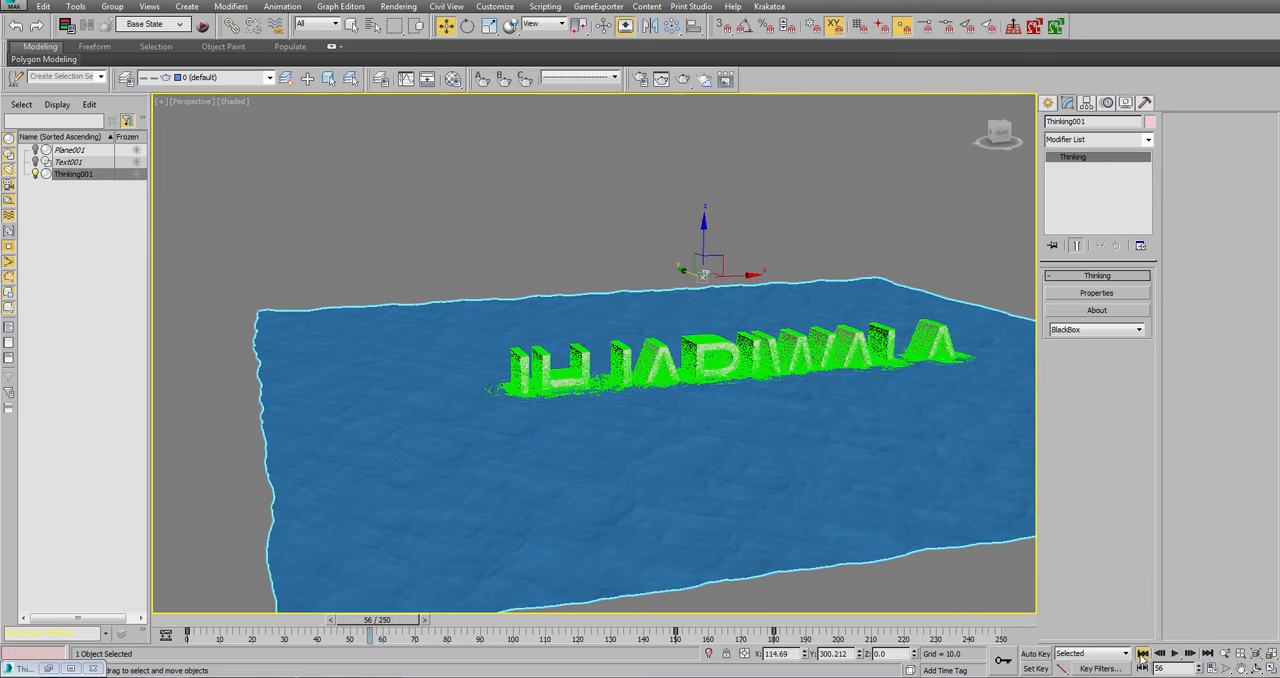
click(1141, 653)
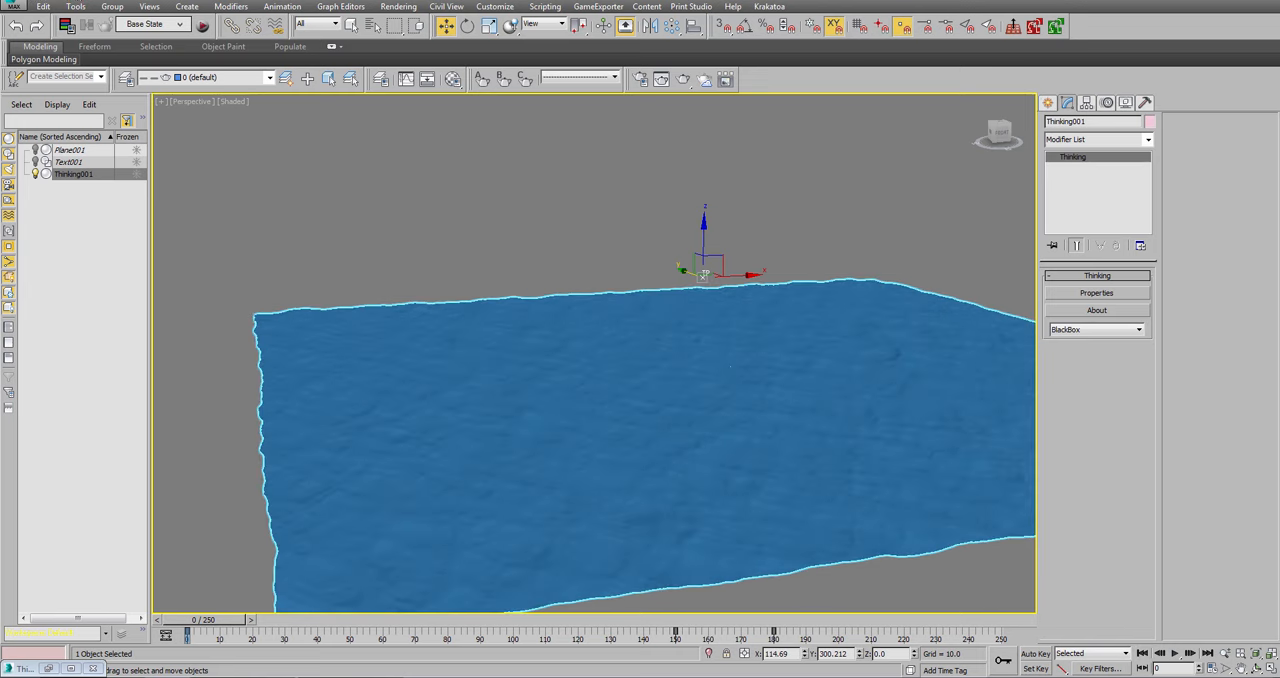
click(48, 669)
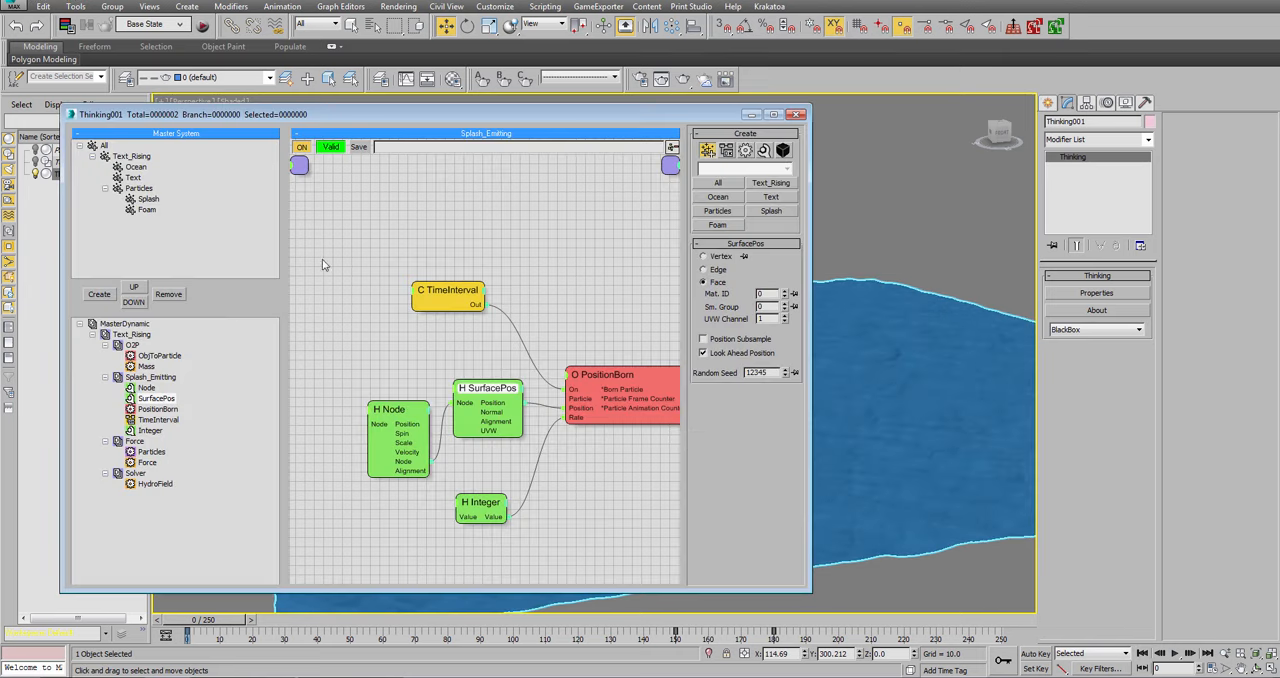